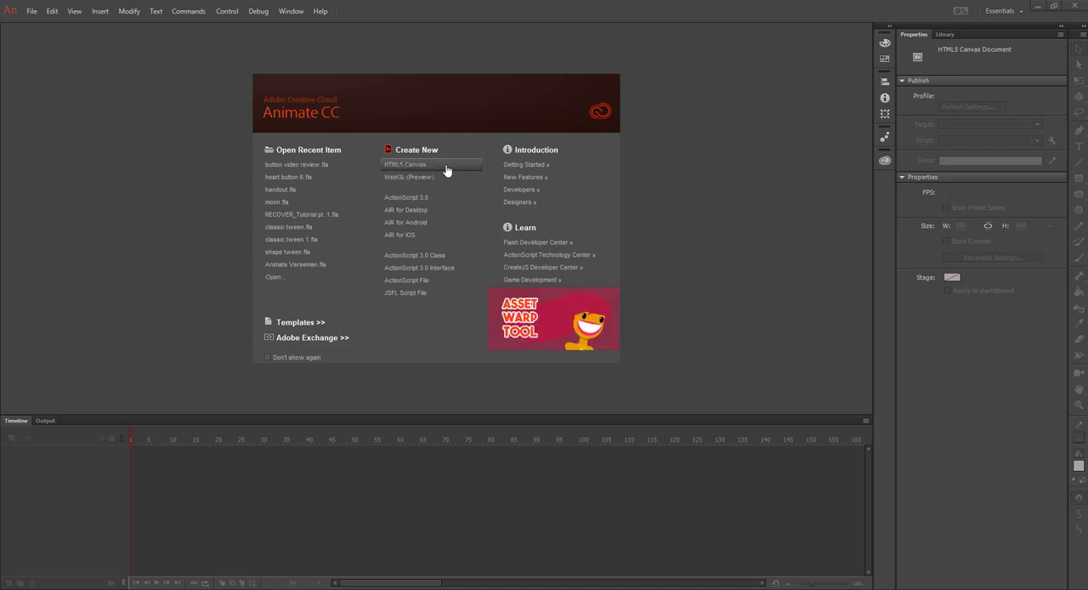
Create a new HTML5 Canvas document 1280 px wide and 720 px high
click(31, 11)
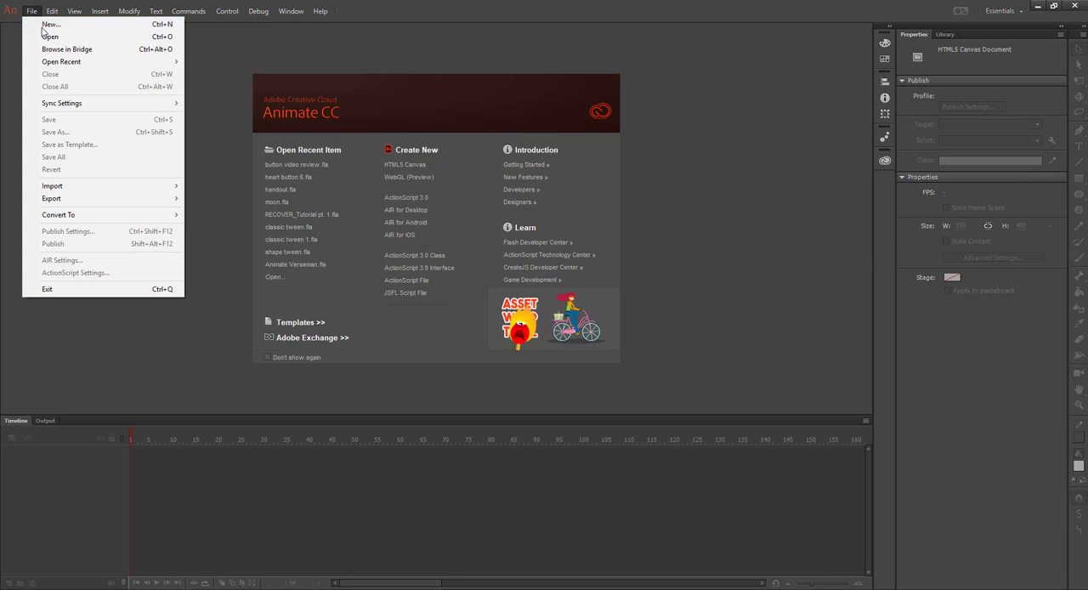
click(43, 26)
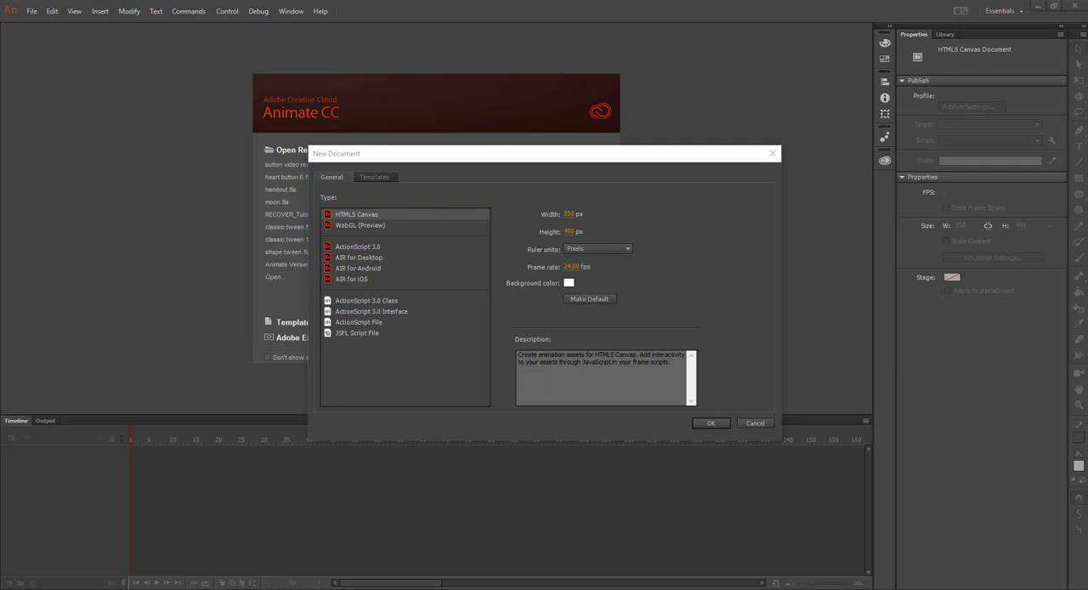
click(564, 215)
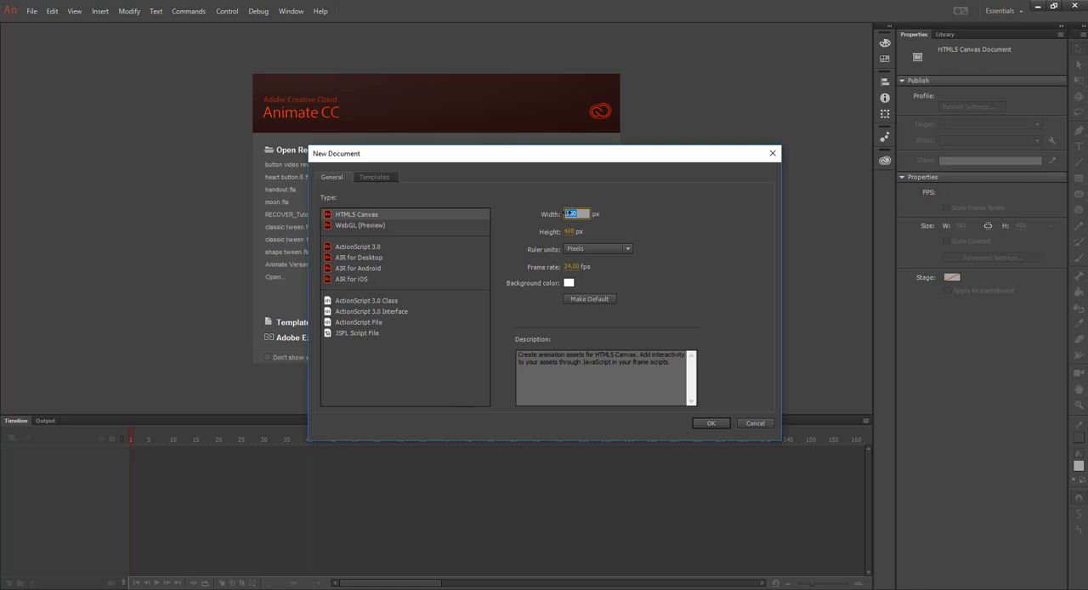
text(1280)
key(Tab)
text(7)
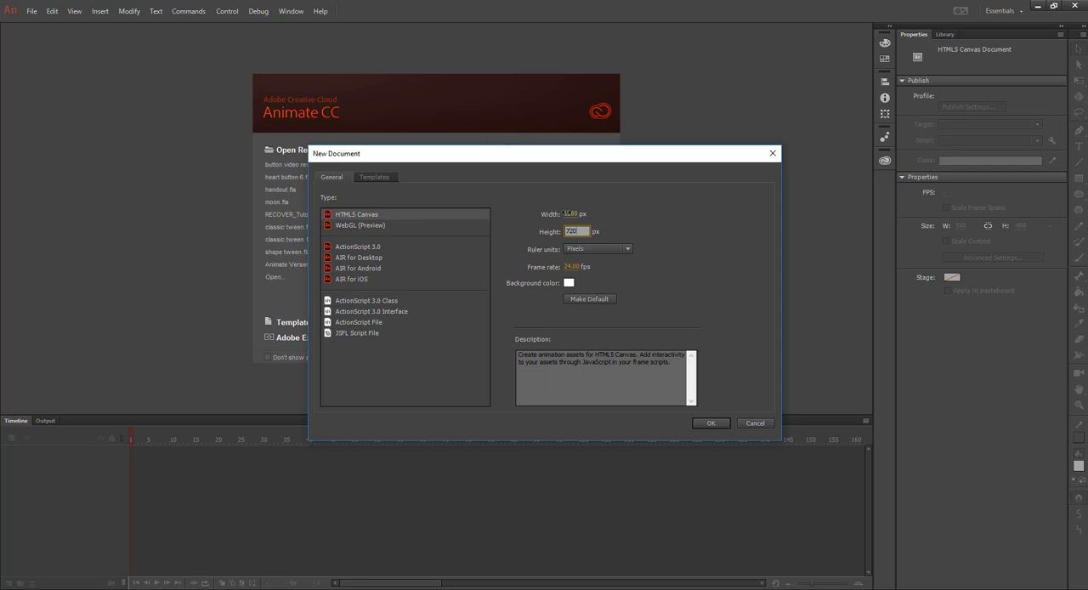
text(20)
key(Return)
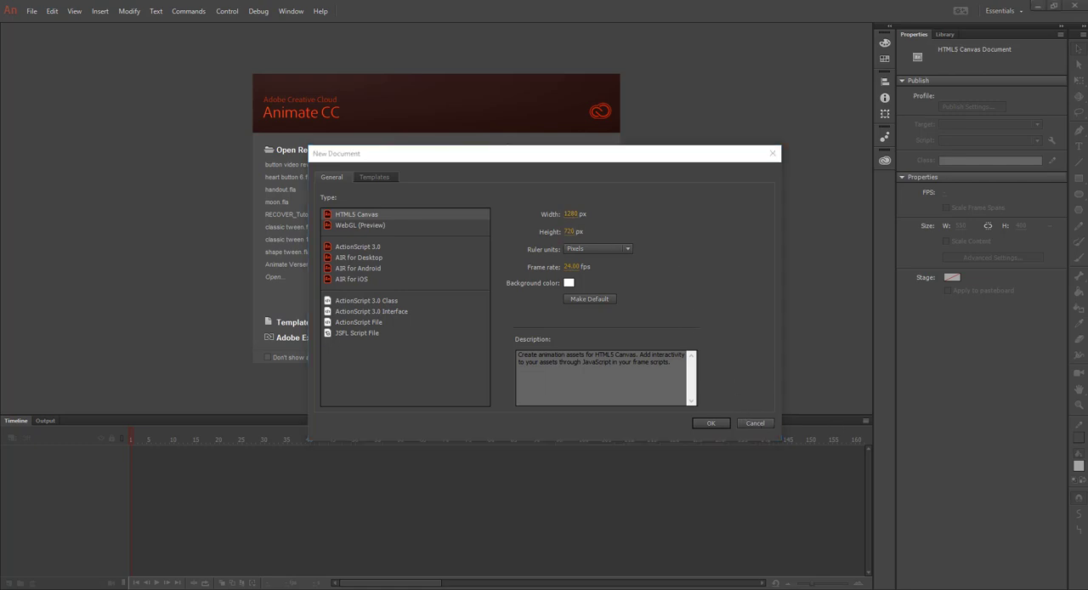
click(713, 423)
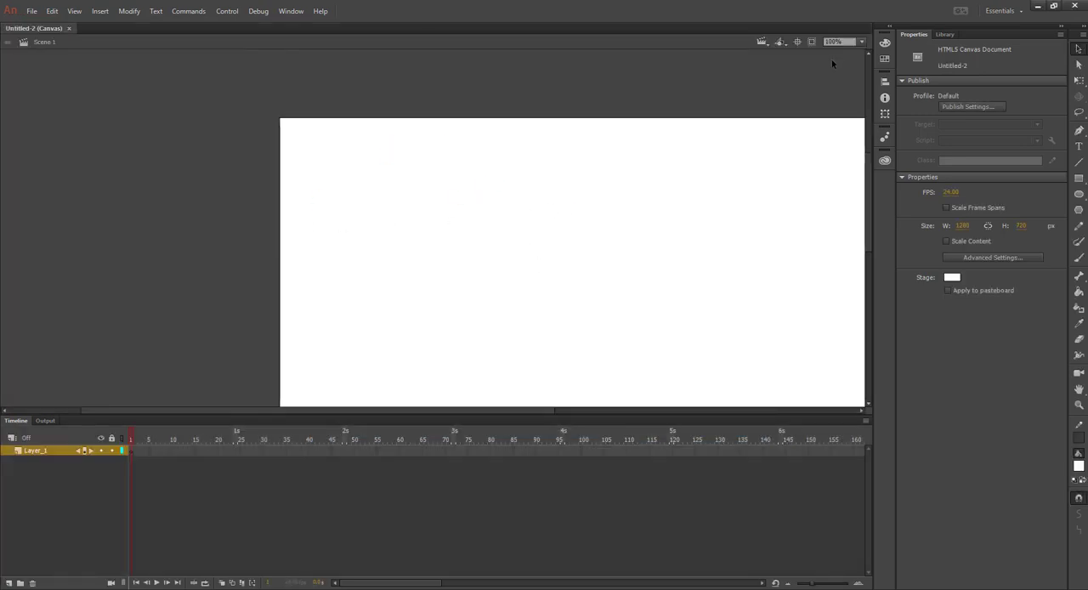
Rename Layer_1 to "background"
click(859, 42)
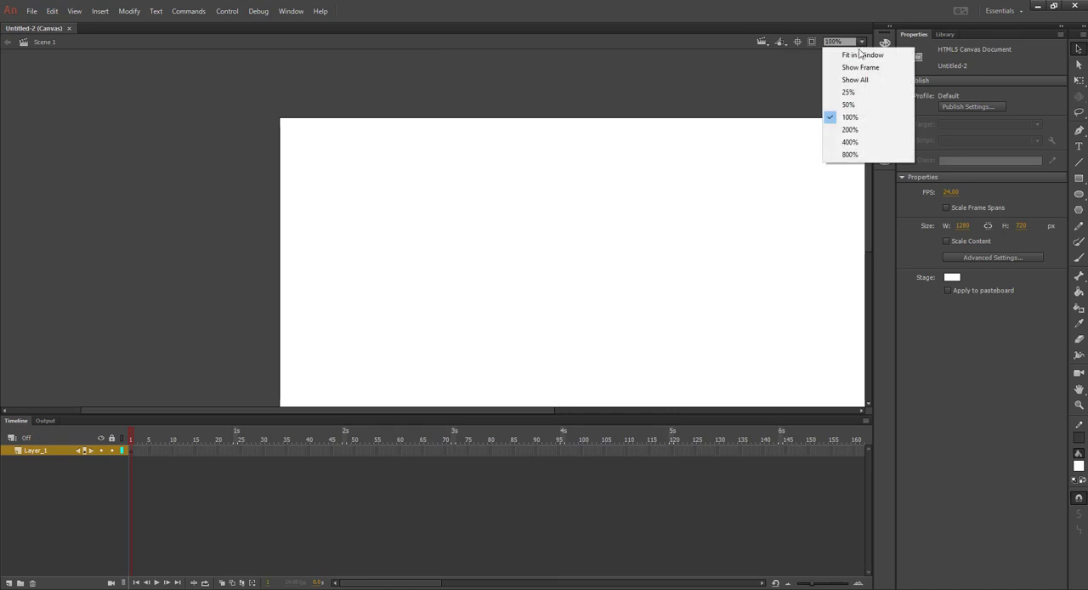
click(863, 55)
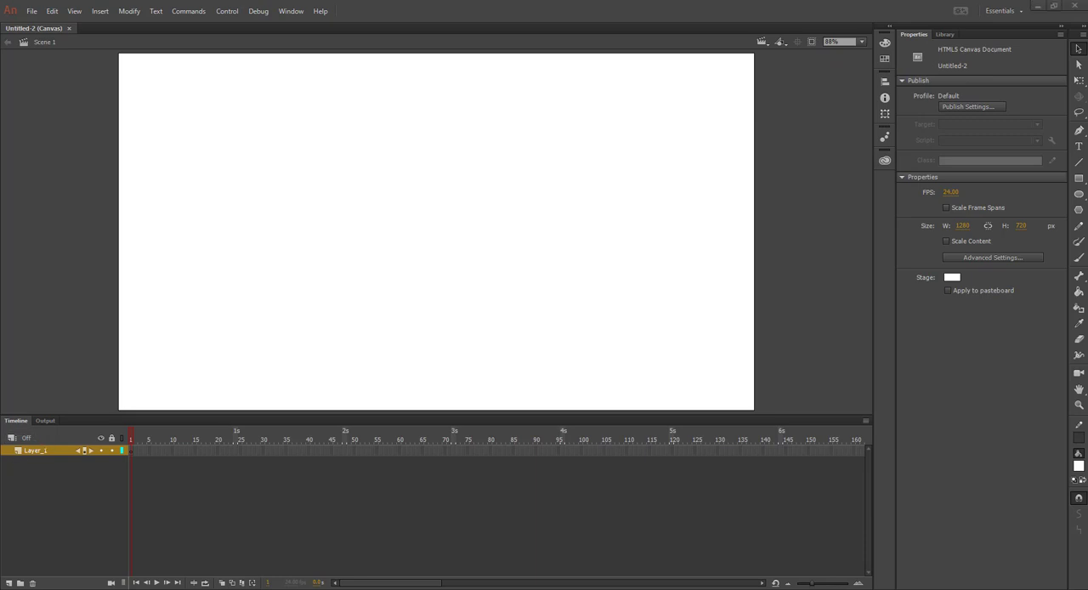
double_click(35, 451)
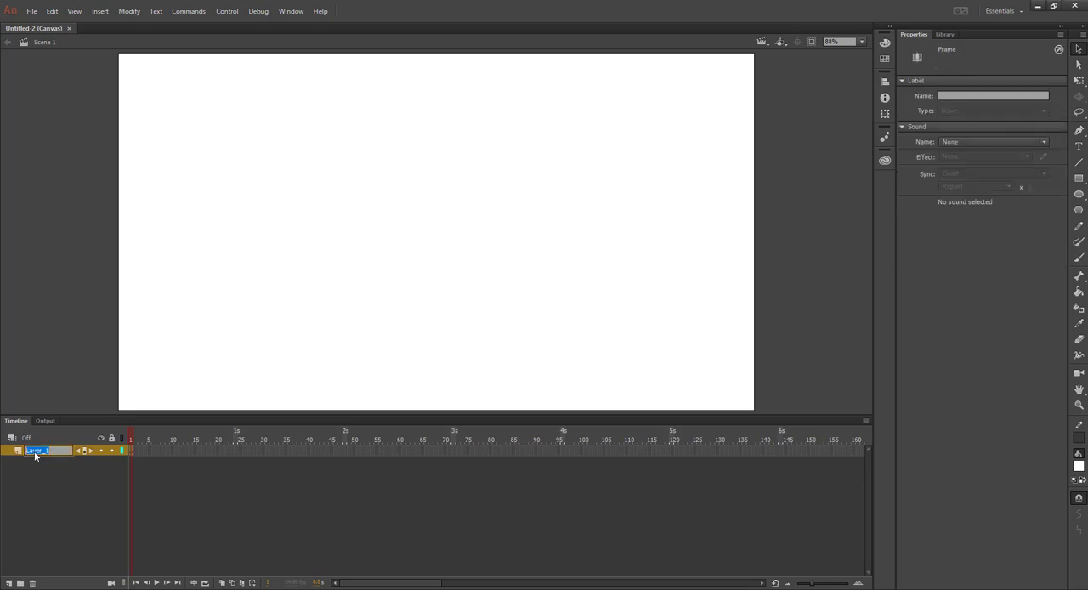
text(background)
key(Return)
Add a new layer above the background layer and name it "Buttons"
click(9, 585)
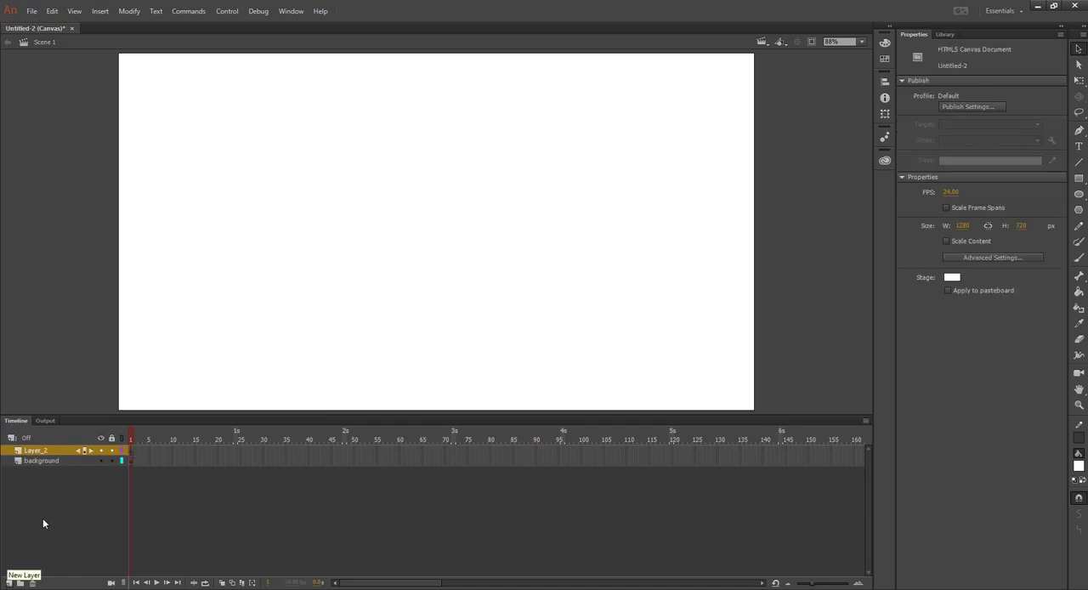
click(36, 452)
double_click(37, 453)
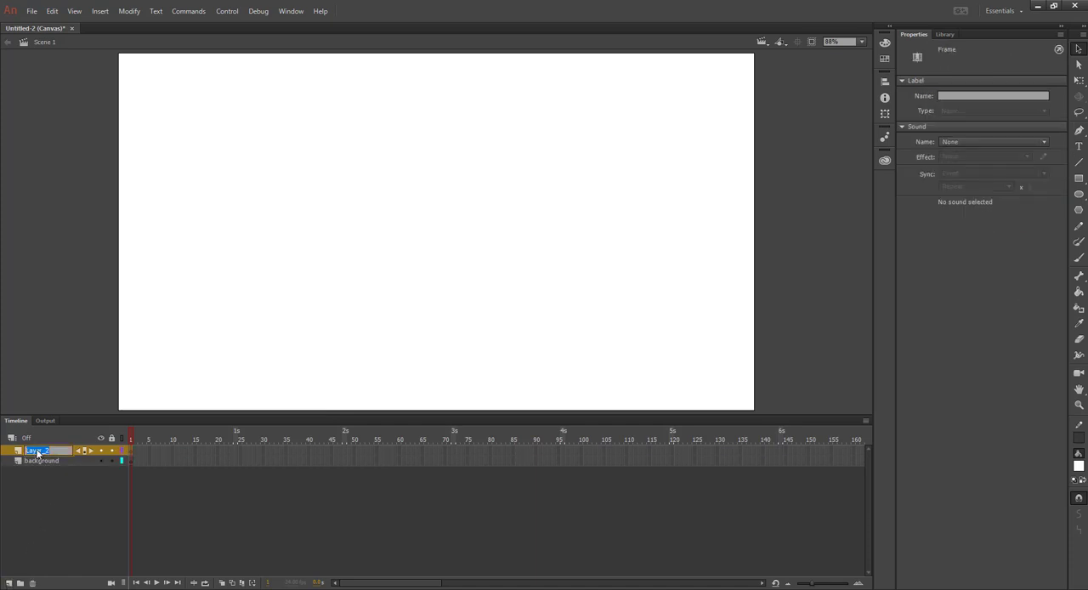
text(Buttons)
key(Return)
Add a new layer above Buttons and name it "Content"
click(8, 584)
double_click(38, 452)
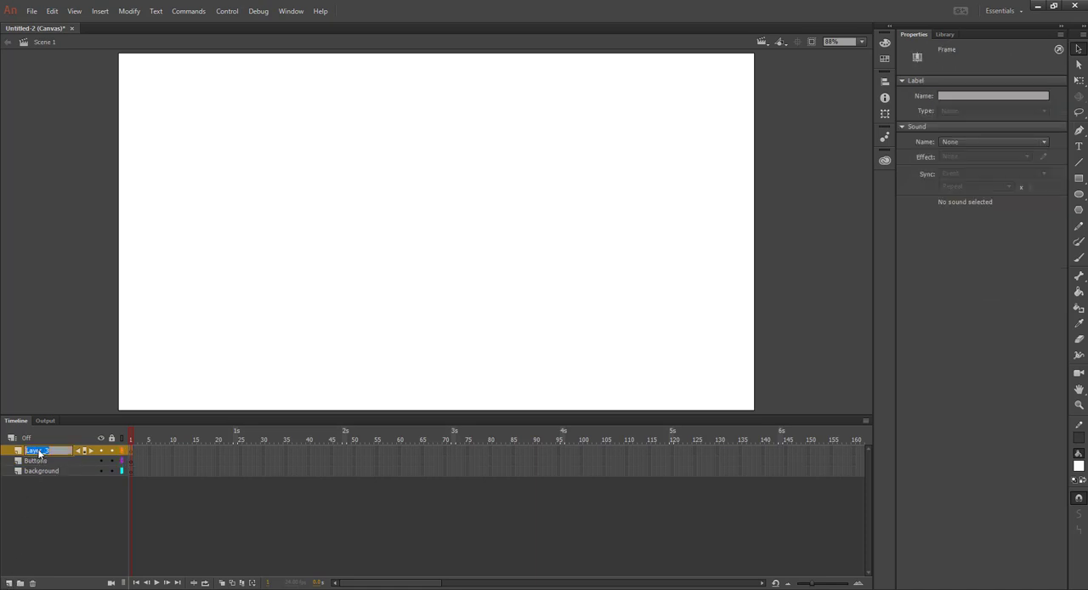
text(Content)
key(Return)
Add a new layer above Content and name it "ActionScript"
click(9, 583)
double_click(34, 450)
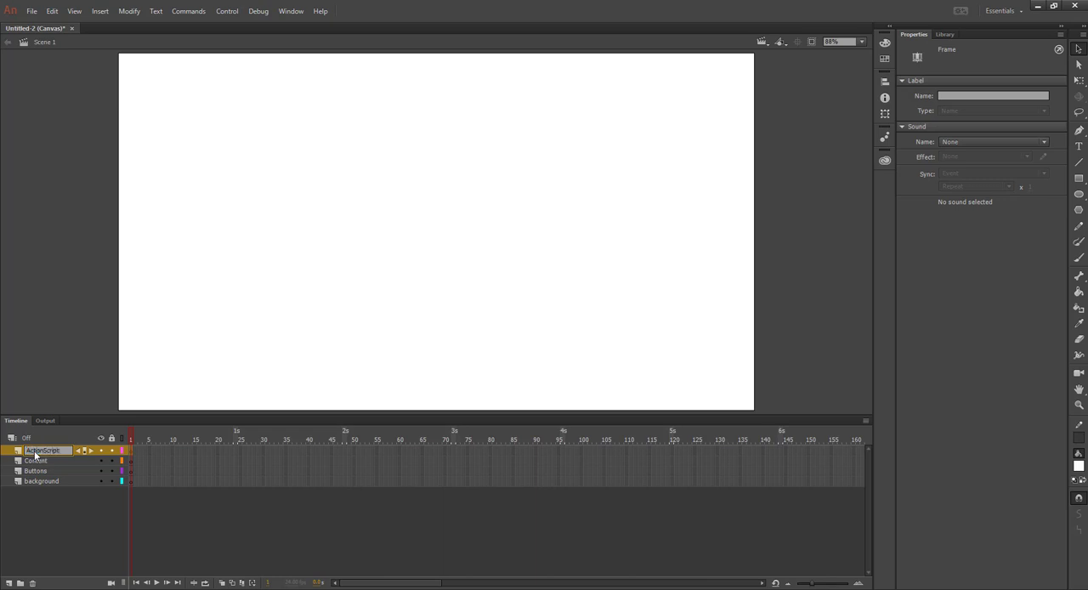
key(Return)
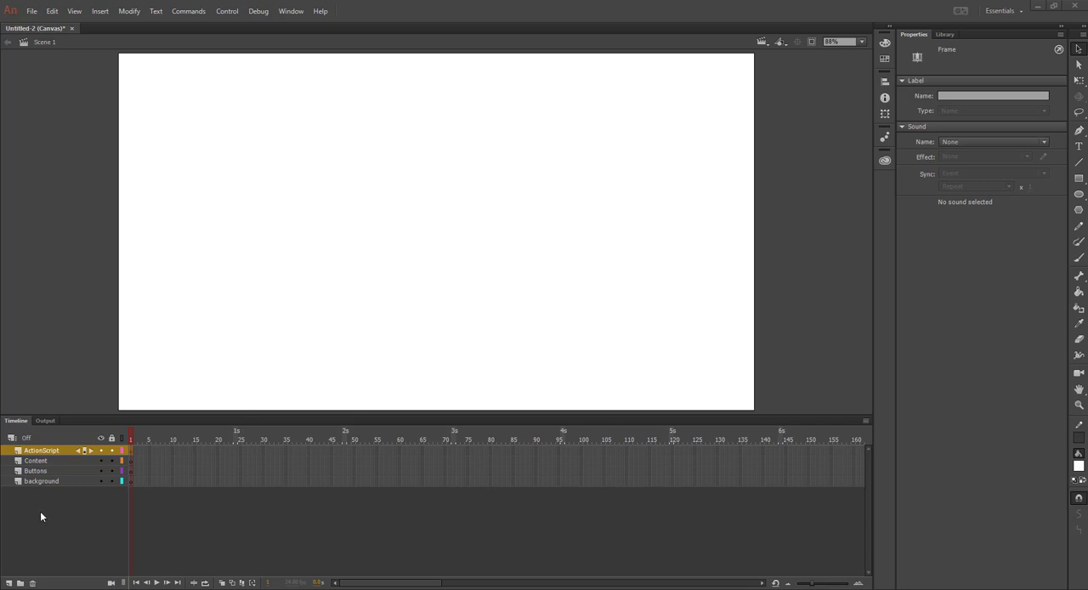
Start an import to the stage on frame 1 of the background layer and browse to the SHS Shared (S:) drive
click(133, 482)
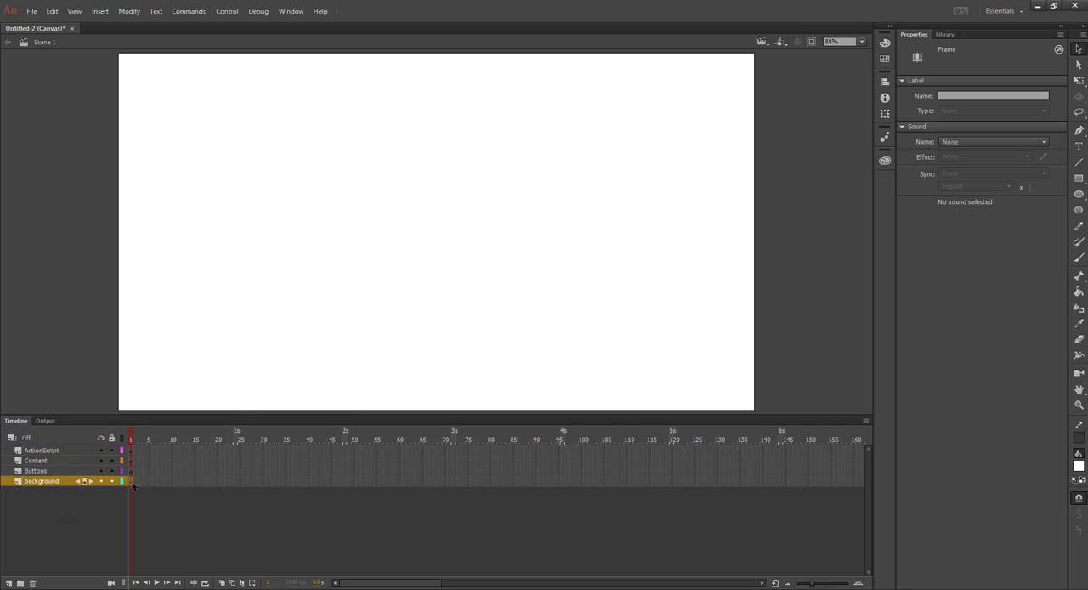
click(32, 12)
mouse_move(70, 189)
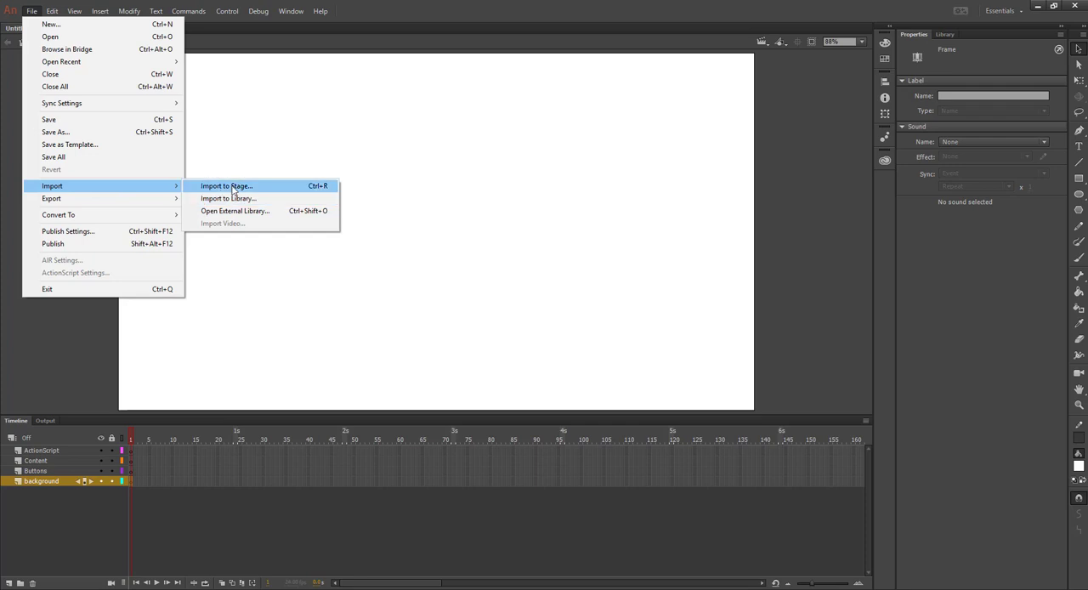
click(232, 188)
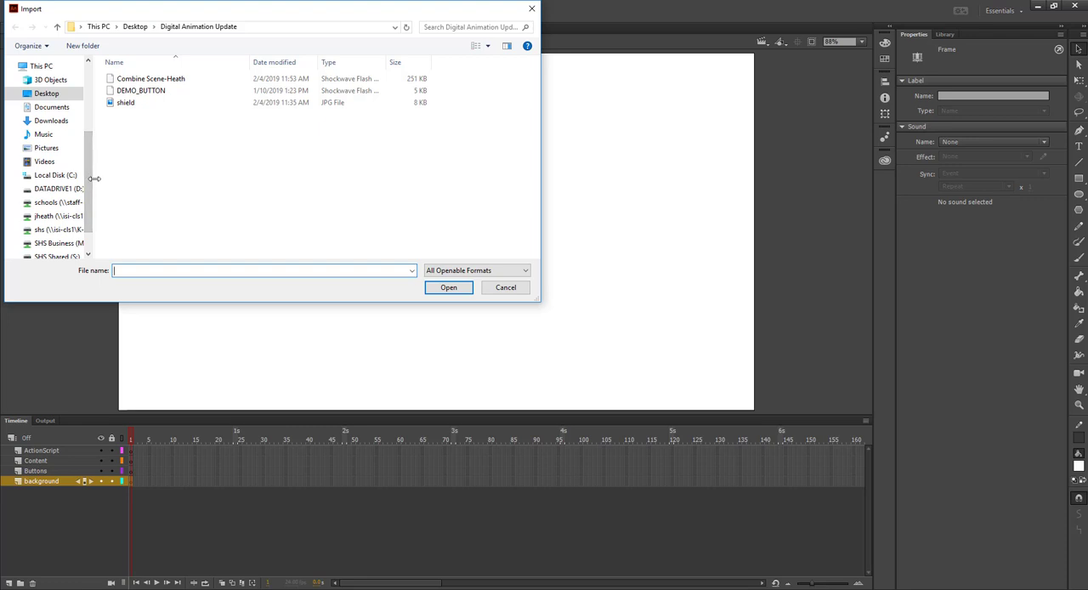
drag(93, 179, 140, 179)
scroll(74, 211, down, 2)
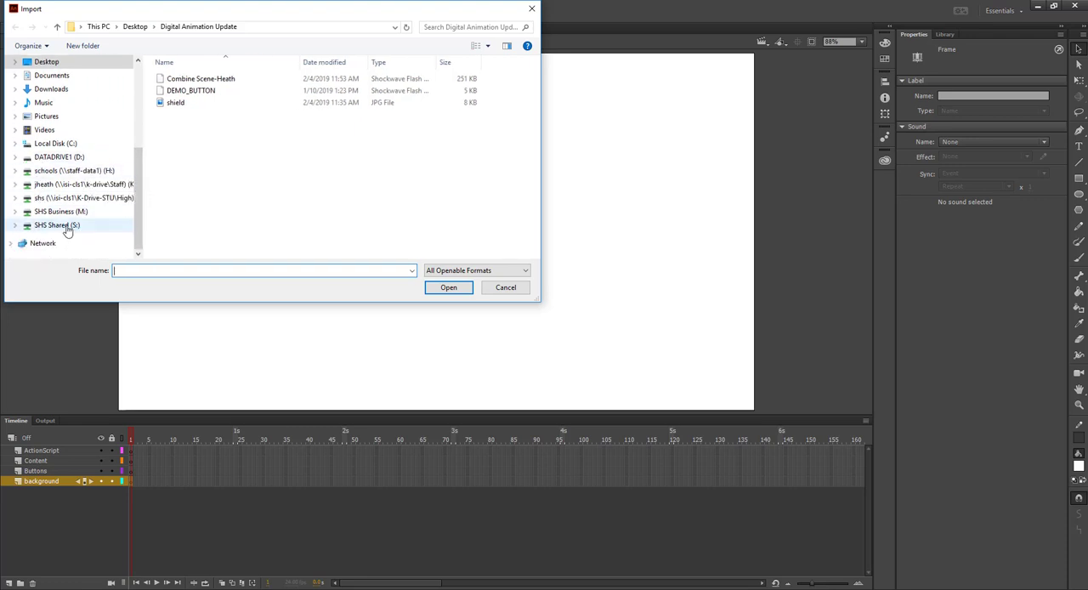
scroll(68, 221, up, 2)
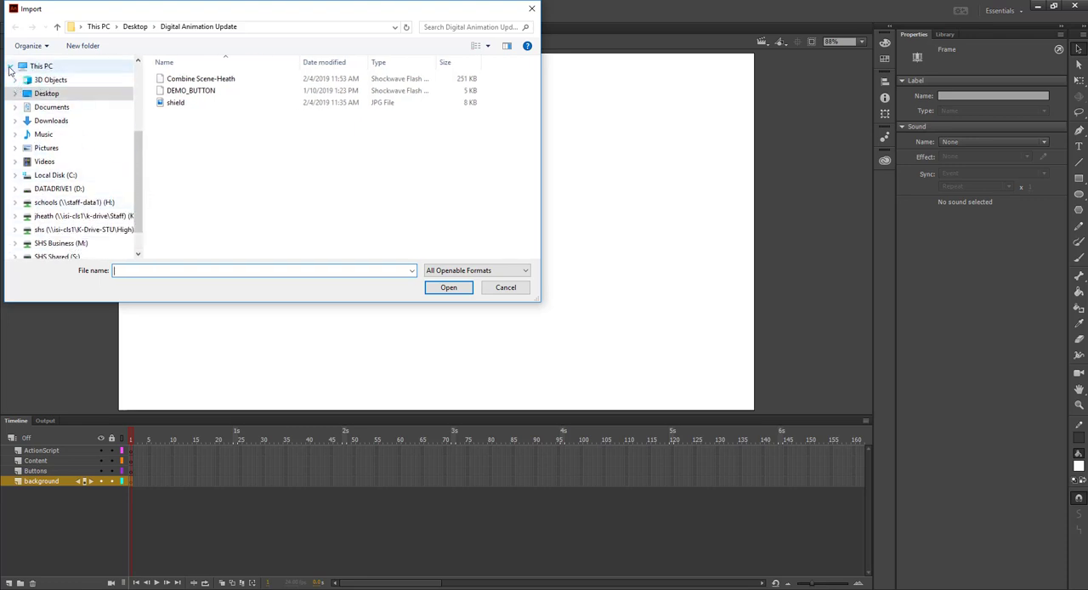
click(10, 66)
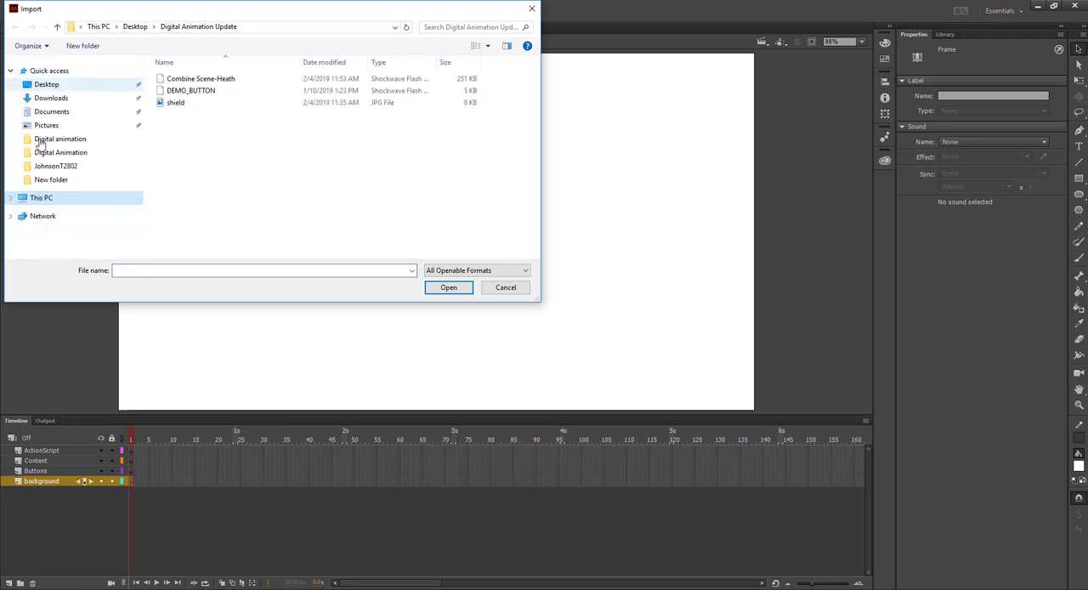
click(10, 198)
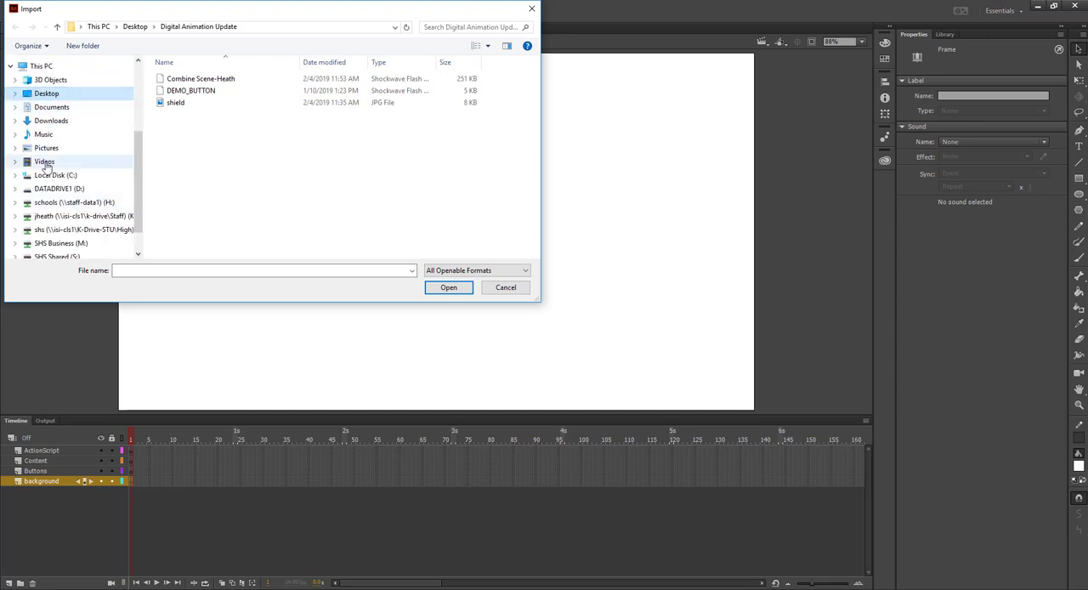
scroll(51, 187, down, 1)
click(60, 240)
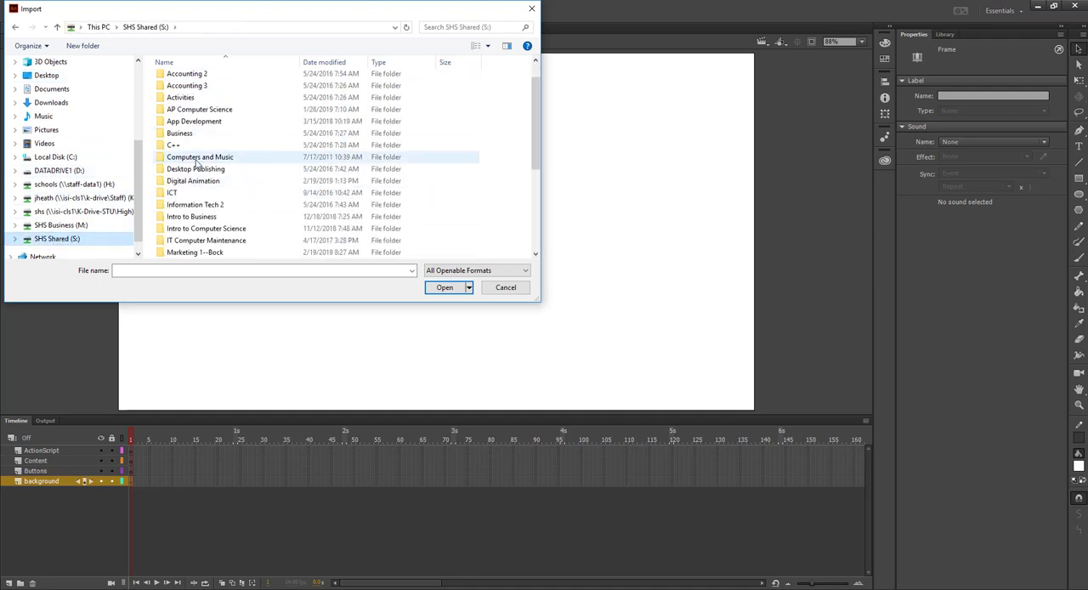
Import landscape_image from the Animated Website folder inside Digital Animation onto the stage
scroll(183, 179, down, 1)
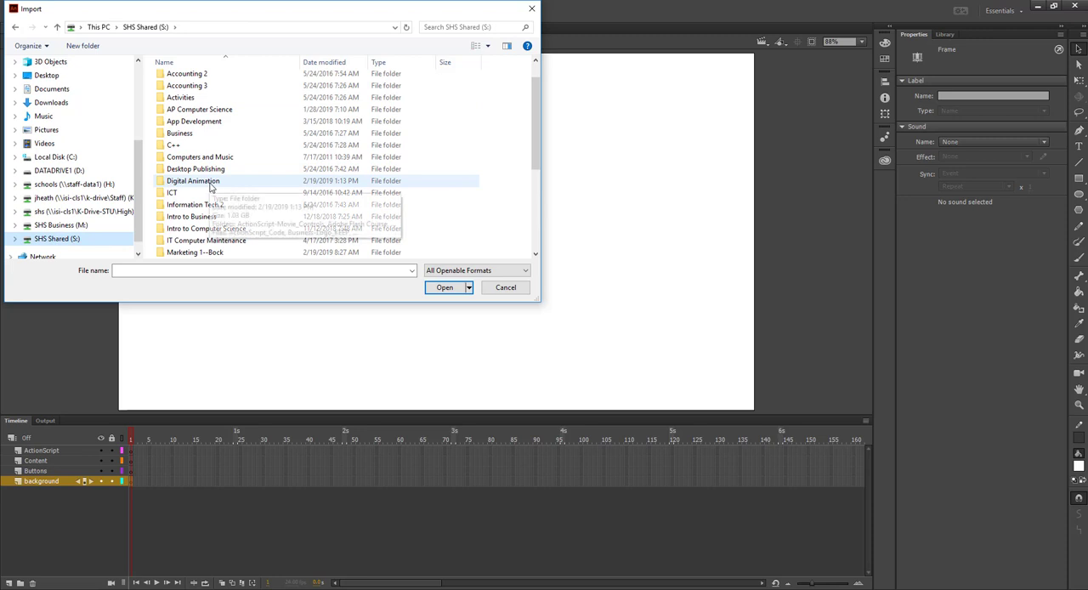
click(213, 185)
double_click(212, 181)
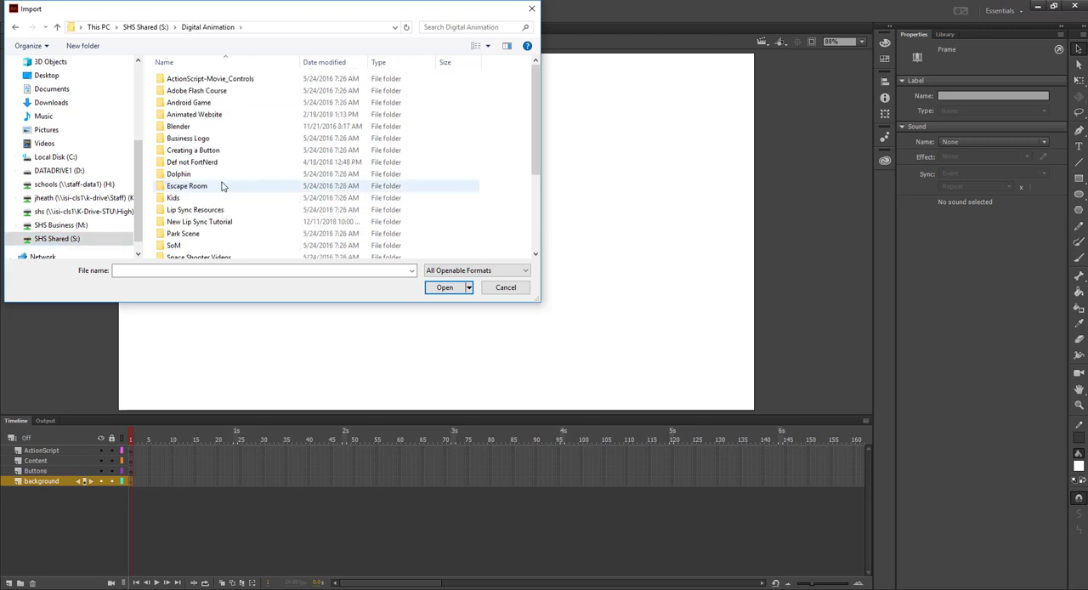
double_click(210, 119)
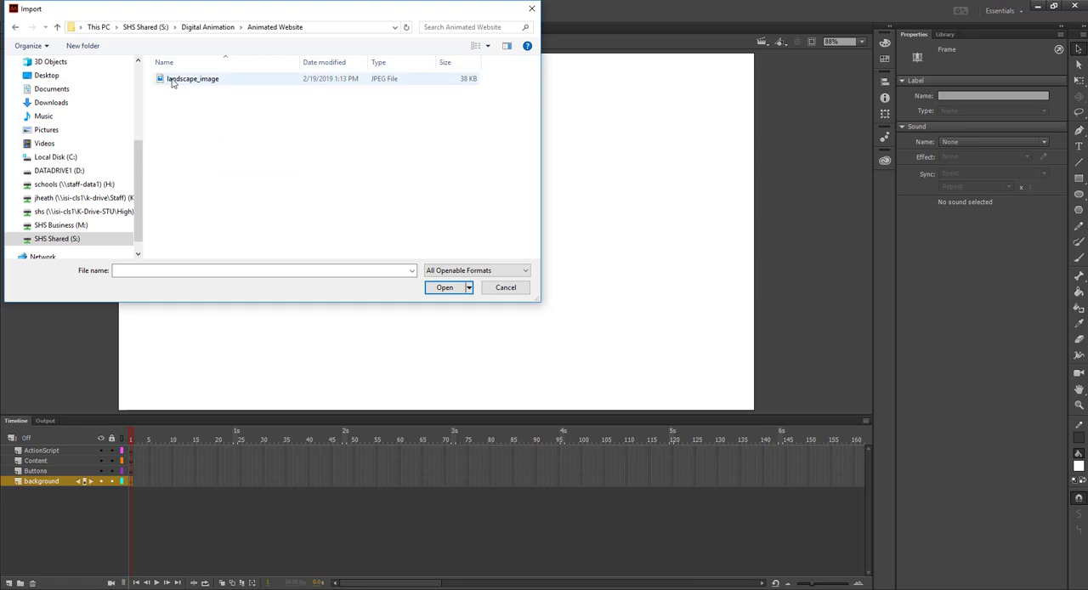
click(173, 79)
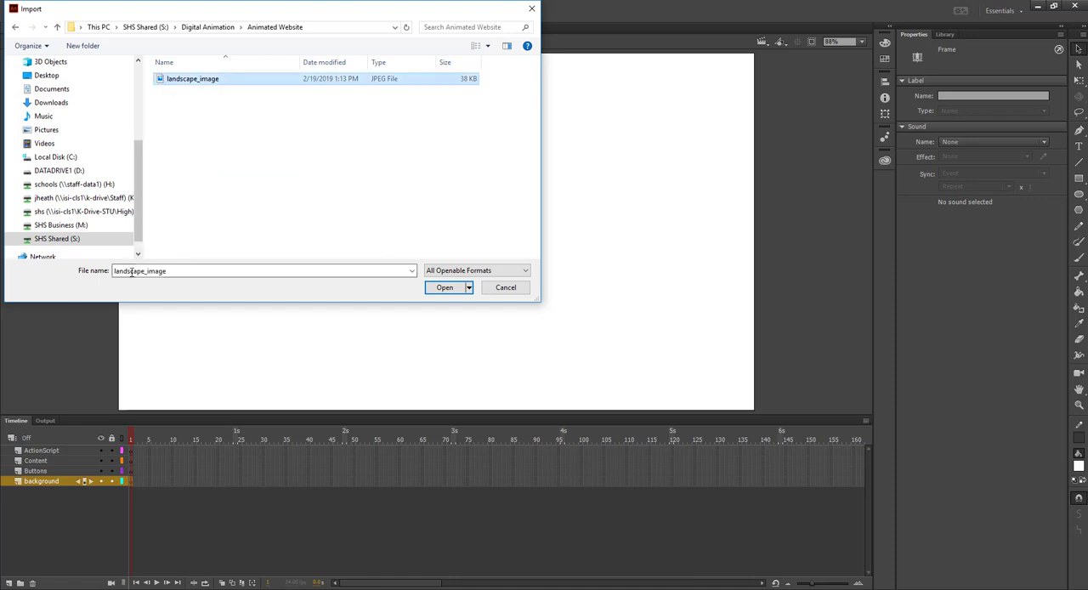
click(446, 289)
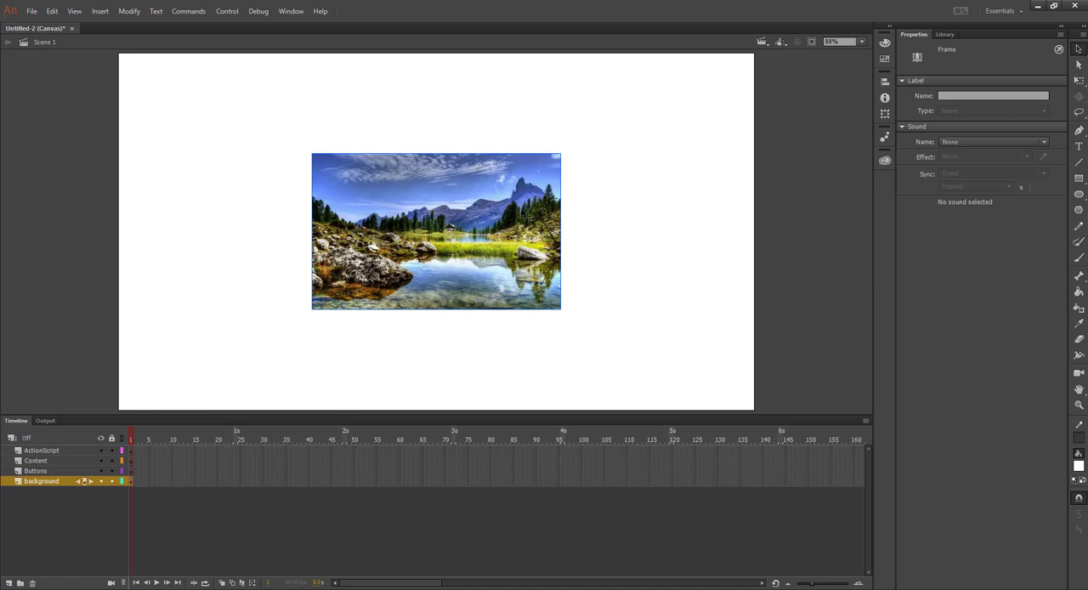
Select the imported landscape bitmap and set its width to 1280 and its height to 720
click(527, 216)
click(625, 206)
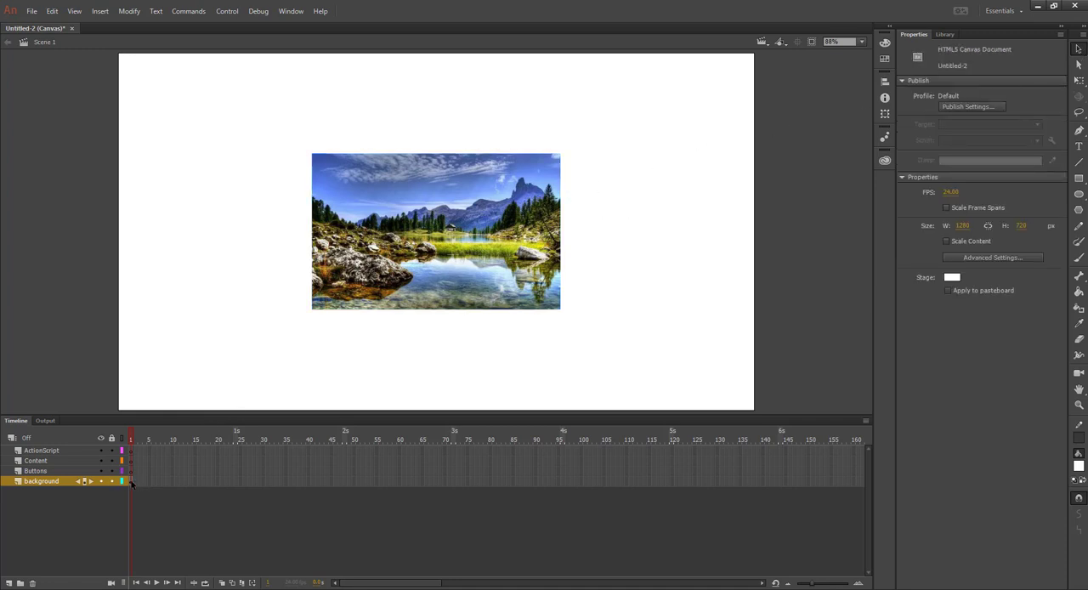
click(131, 482)
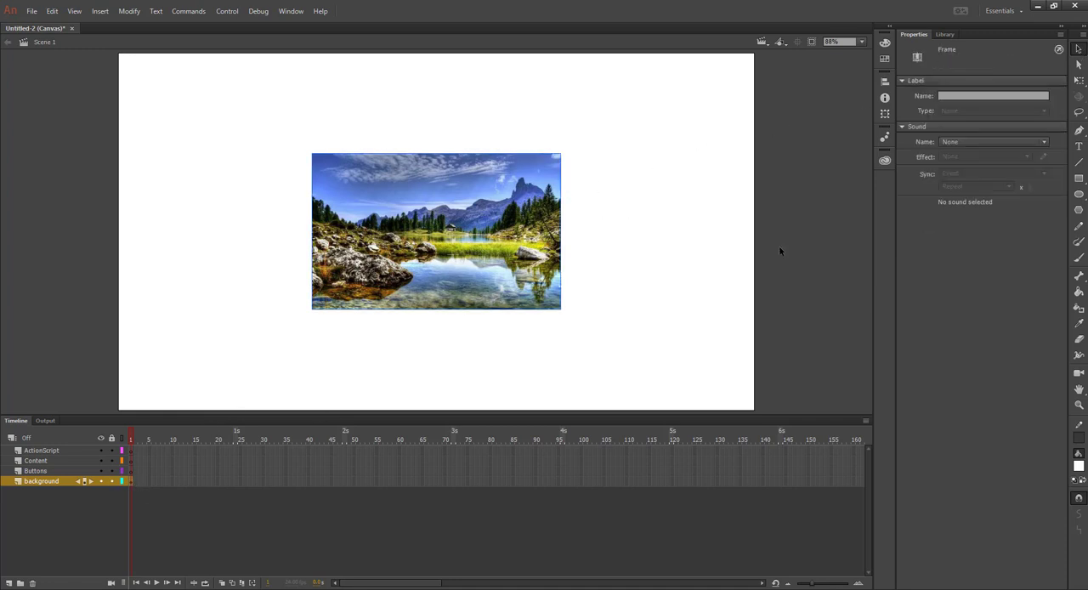
click(466, 241)
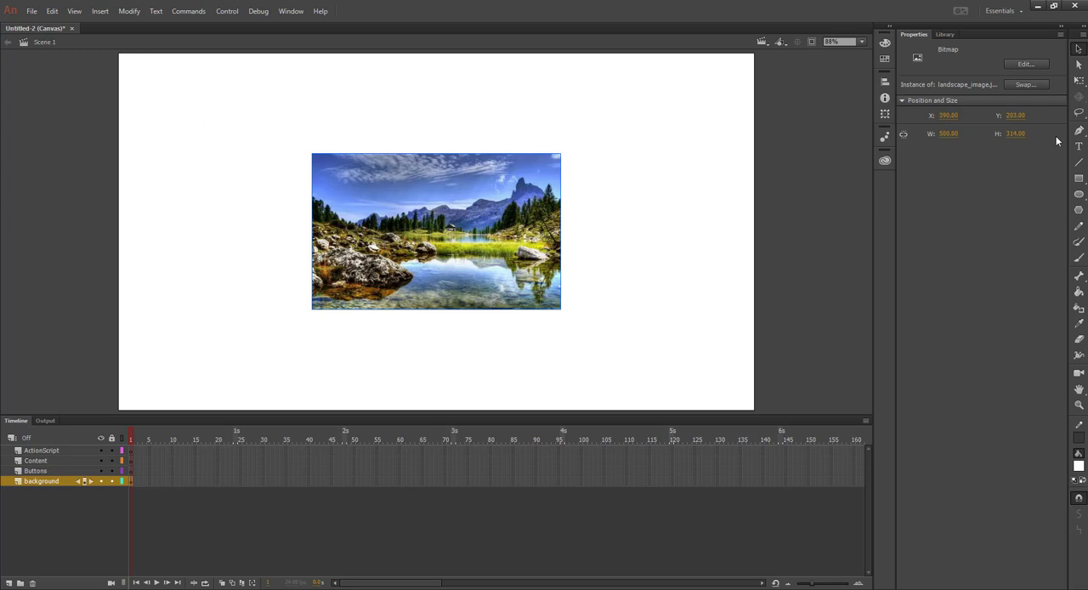
click(947, 134)
text(1280)
click(1012, 133)
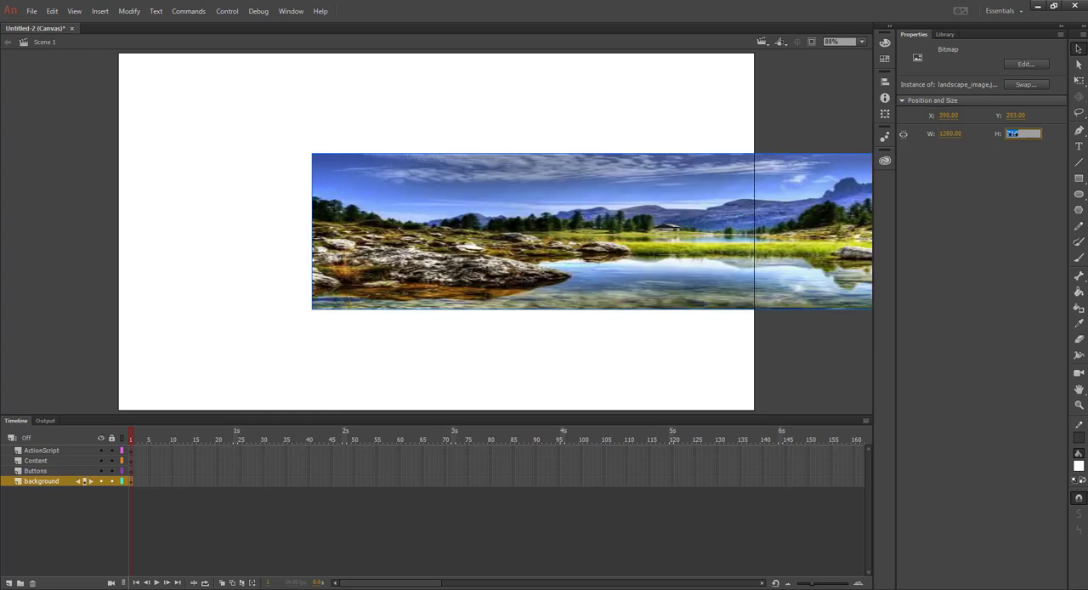
text(720)
key(Return)
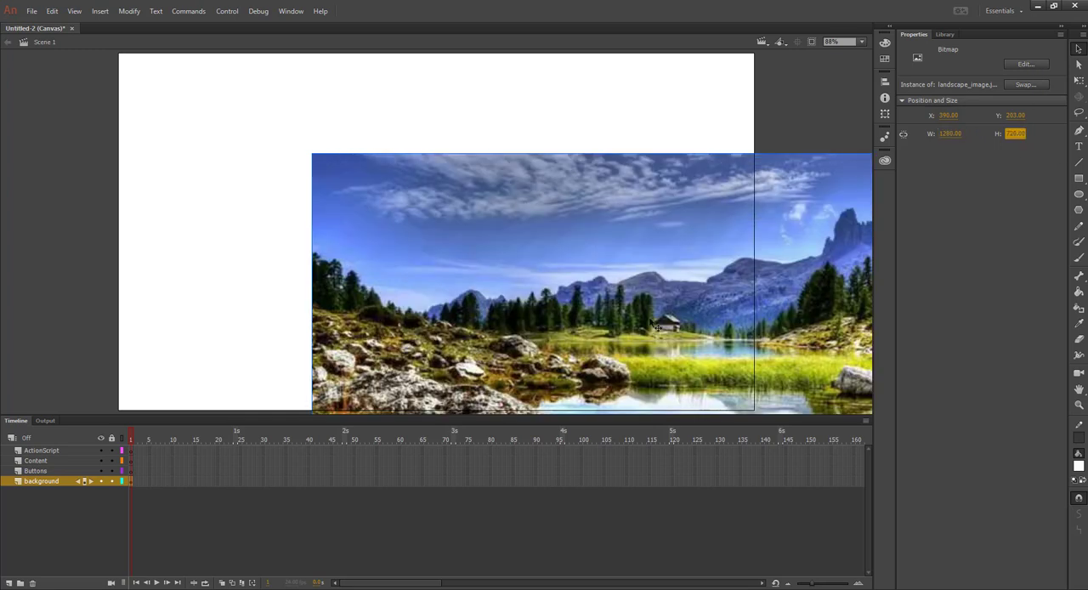
Move the landscape image over the stage to X 0, Y 2 and lock the background layer
drag(647, 277, 461, 184)
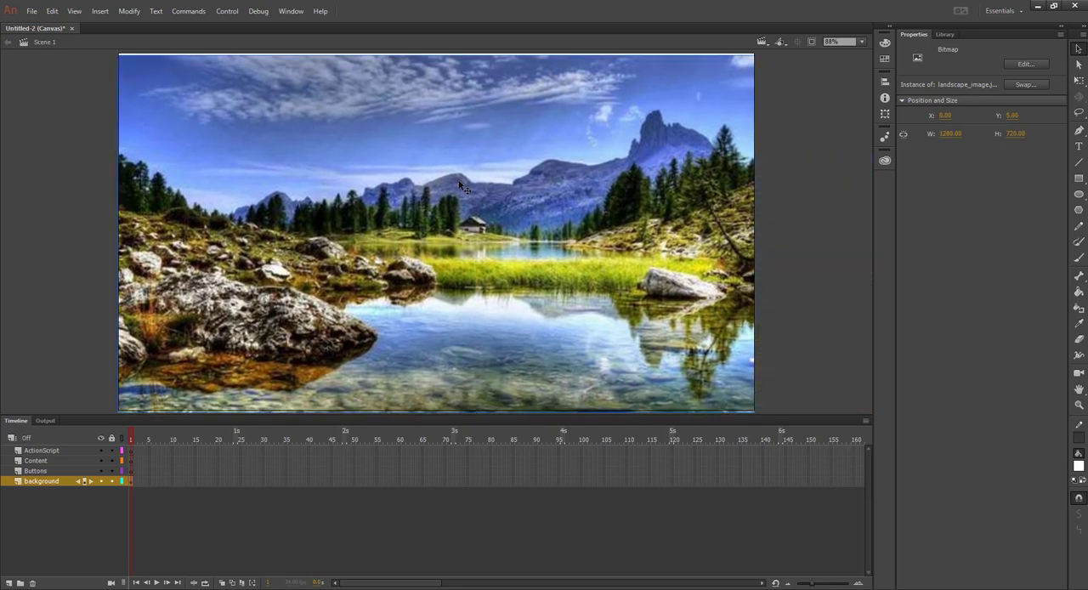
key(Down)
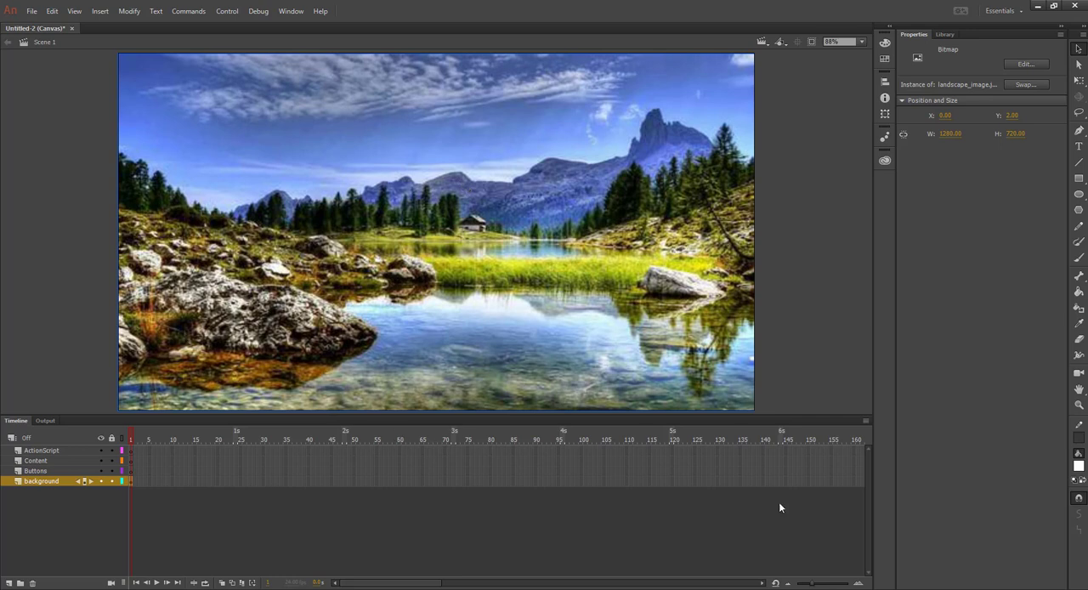
click(112, 482)
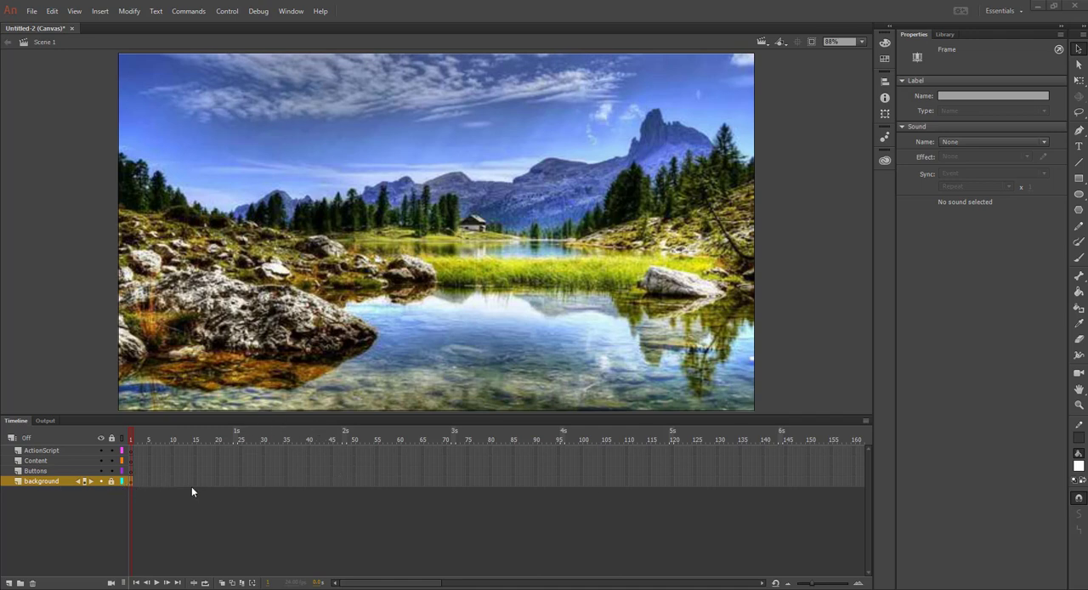
right_click(446, 482)
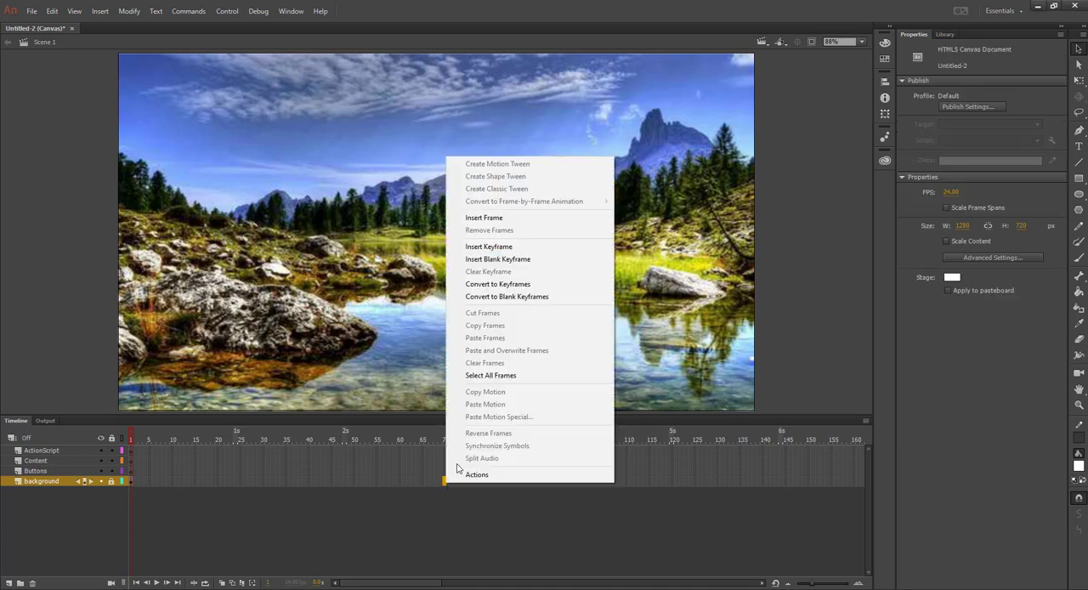
click(487, 218)
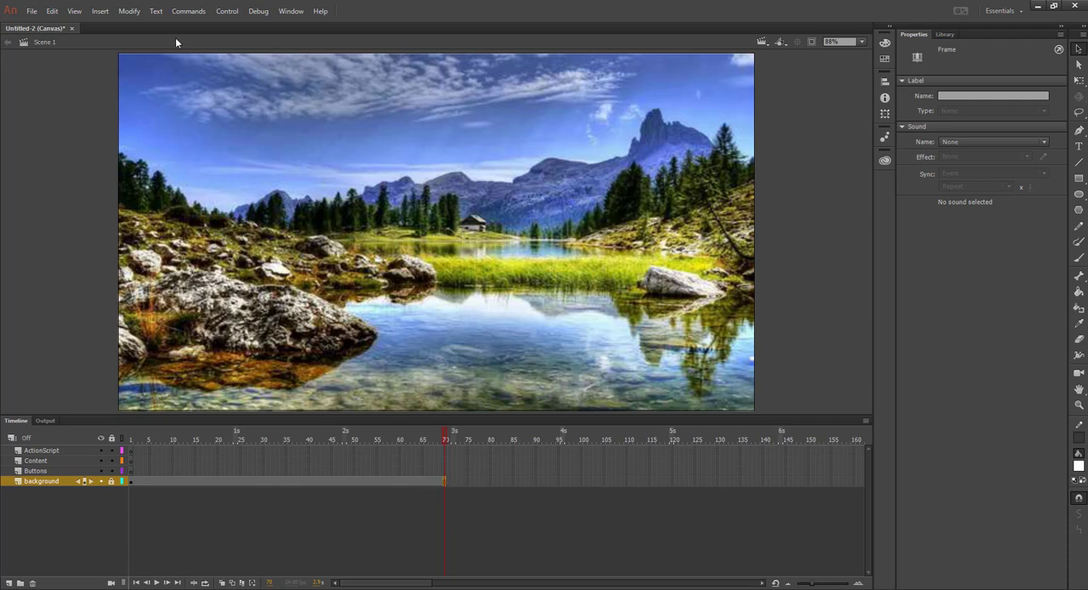
click(52, 11)
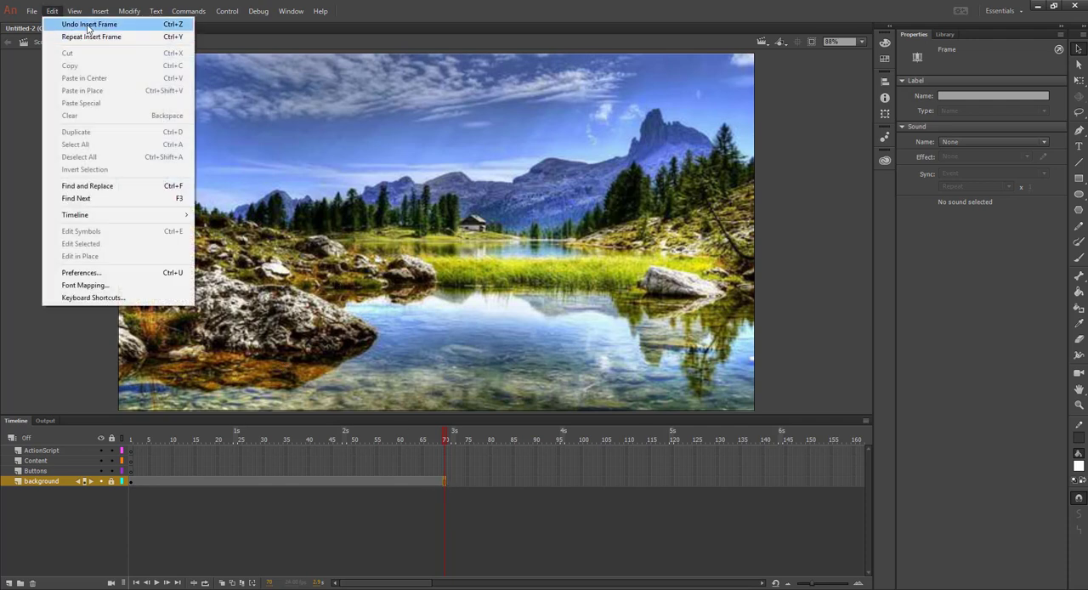
click(88, 25)
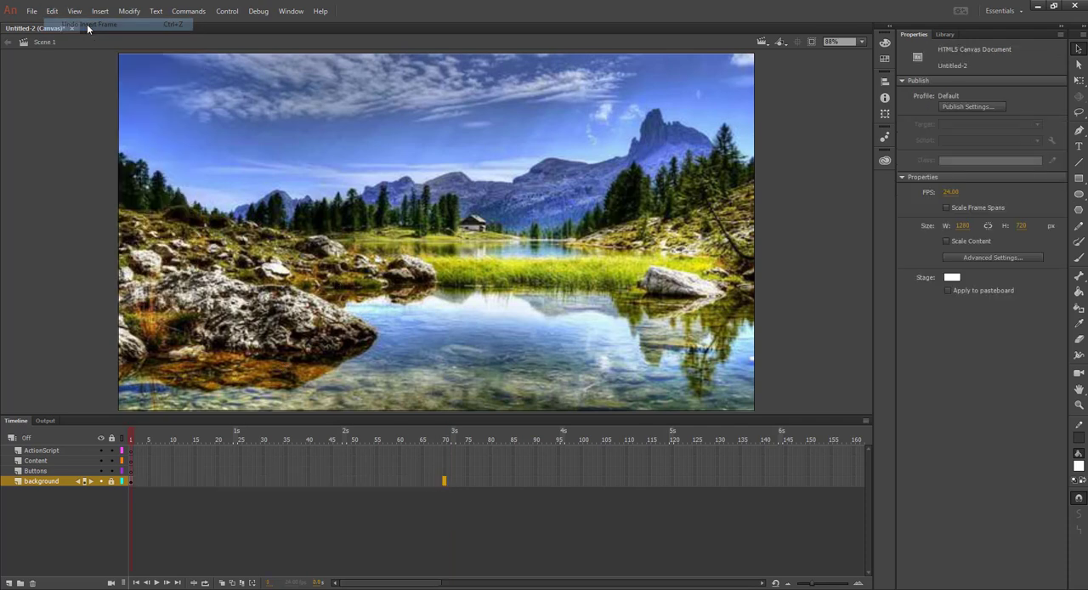
Extend the background layer by inserting a frame at frame 70
right_click(444, 485)
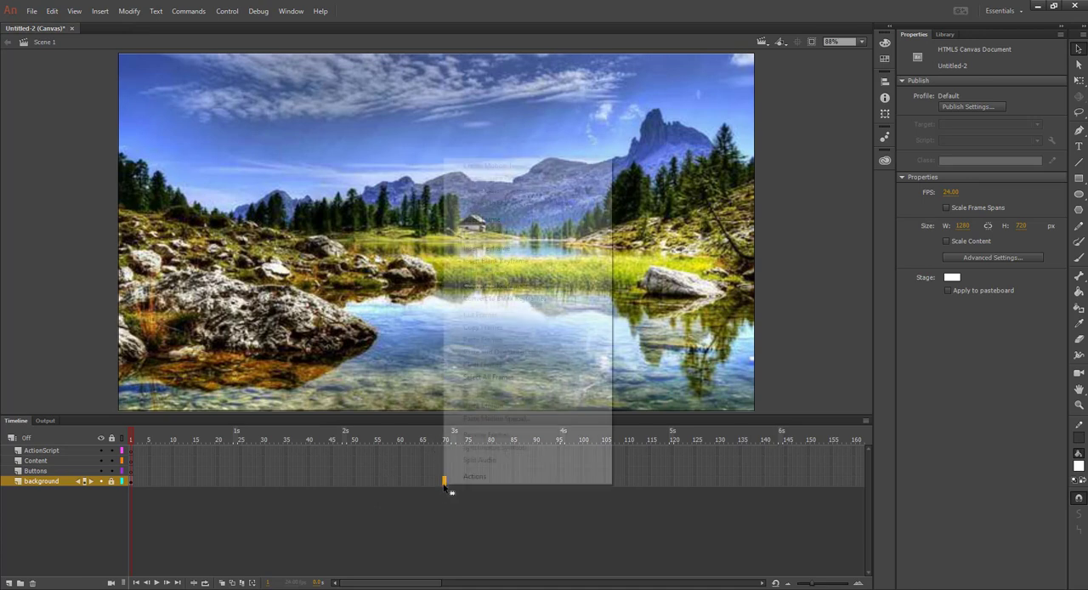
click(475, 221)
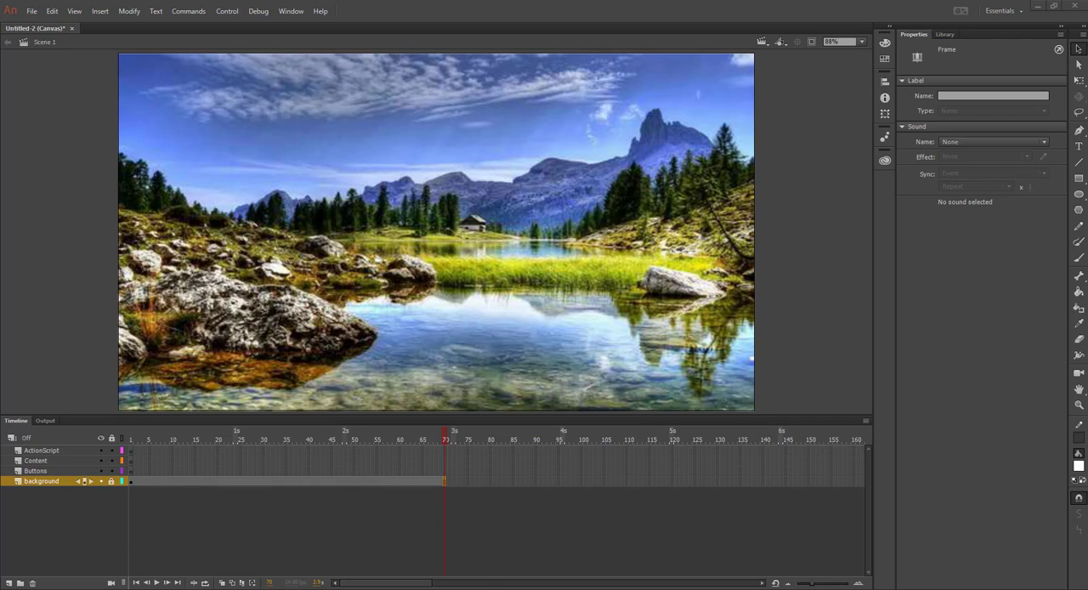
Select frame 1 of the Buttons layer and set the Rectangle tool's corner radius to 20
click(131, 475)
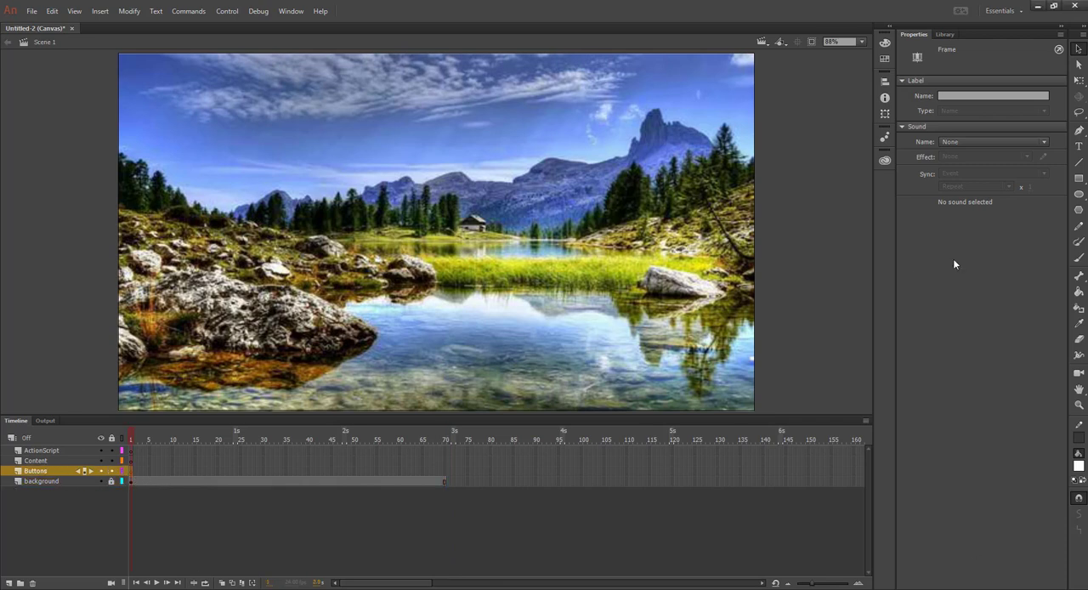
click(1078, 179)
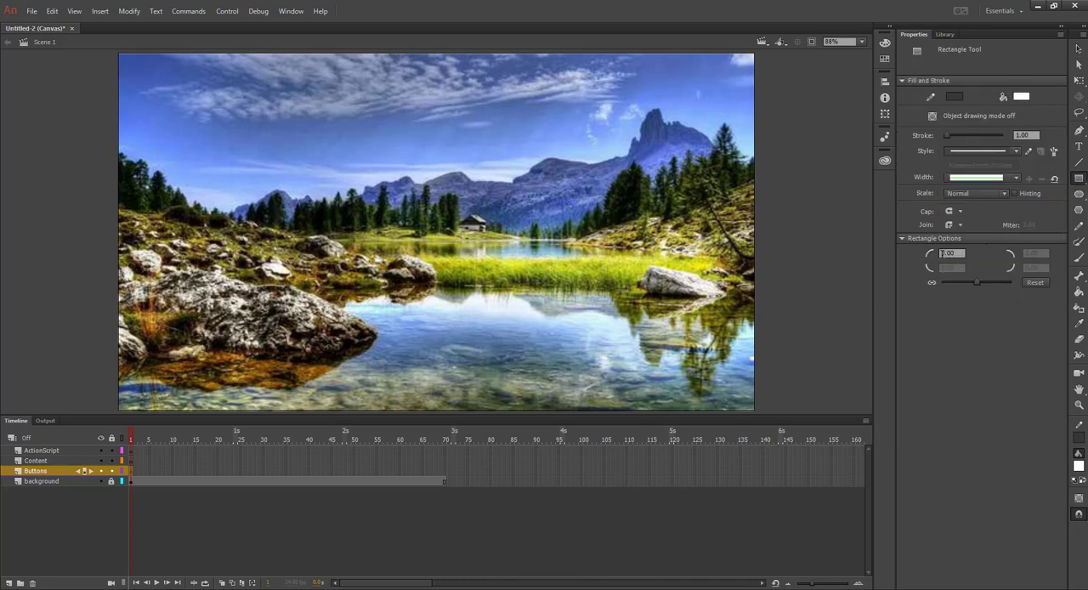
click(949, 253)
text(20.0)
key(Return)
Draw a rounded rectangle about 218 by 63 px in the stage's upper-left sky area with a bright blue fill and no stroke
click(1025, 99)
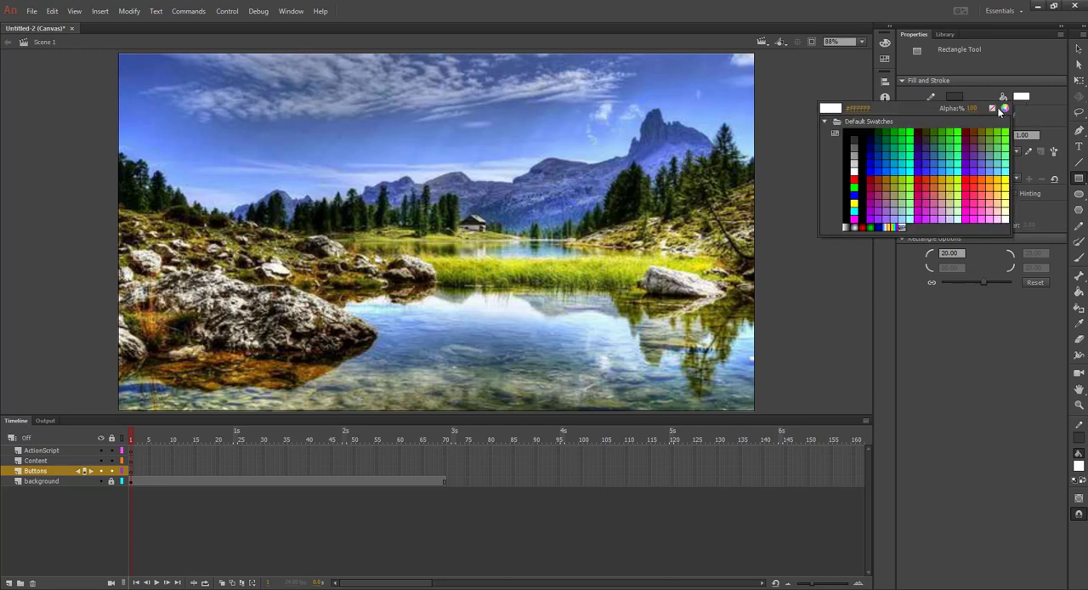
click(899, 166)
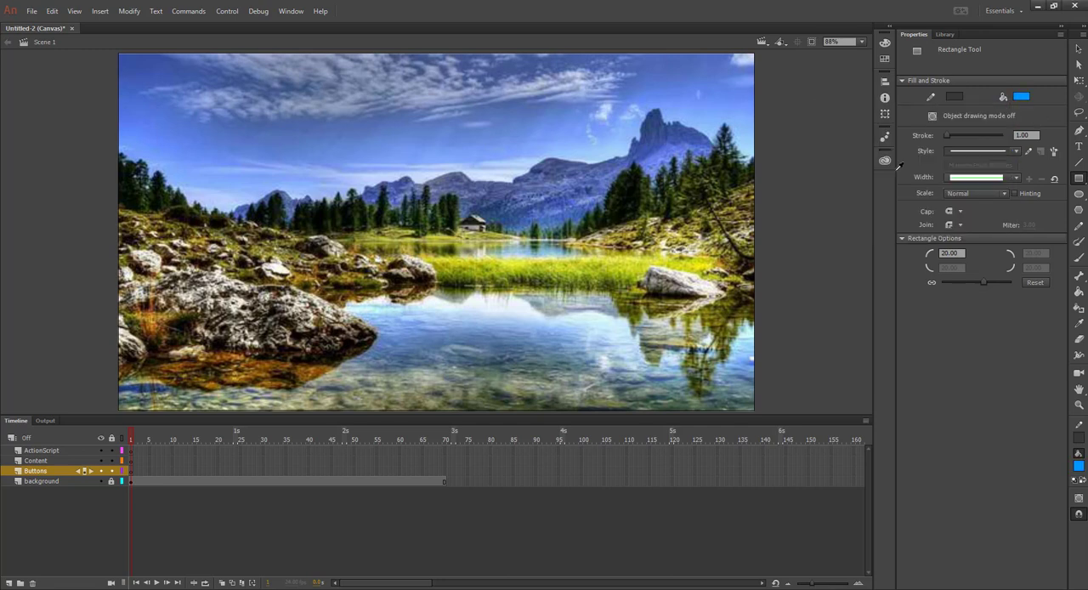
click(952, 93)
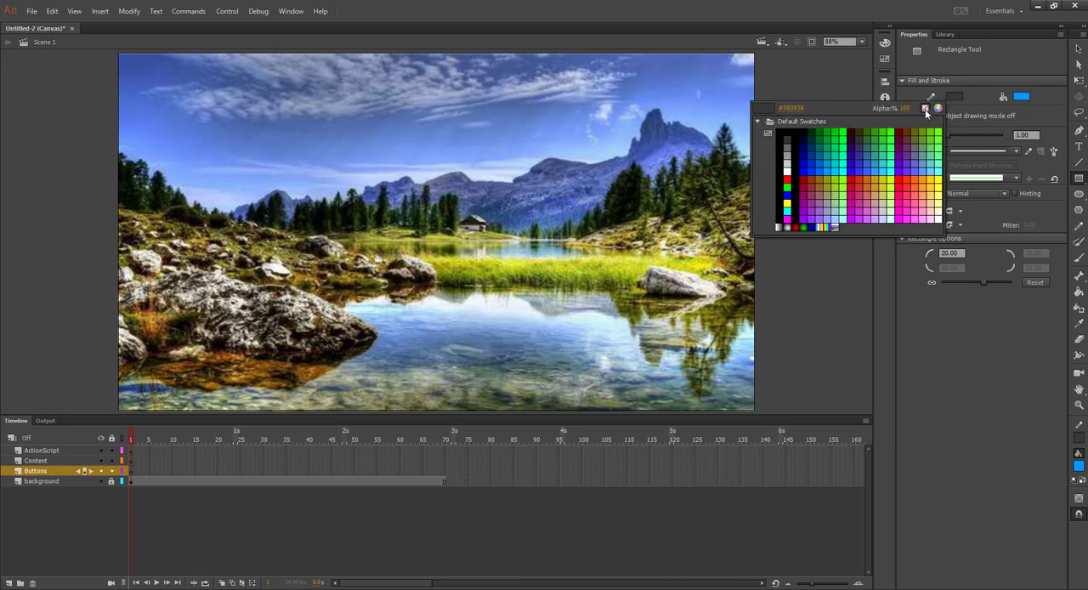
click(926, 109)
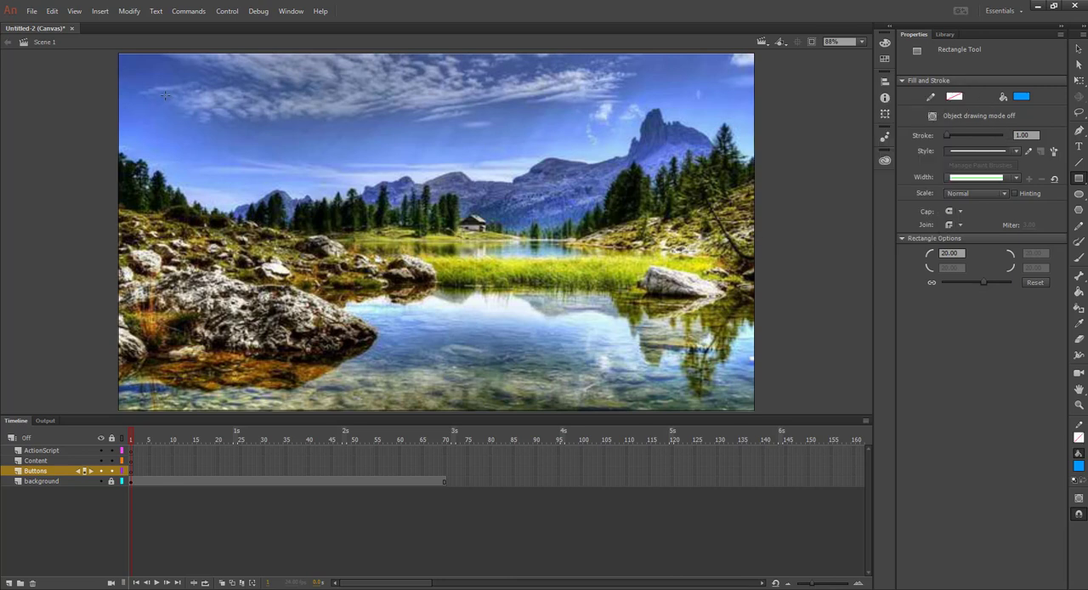
drag(165, 95, 273, 125)
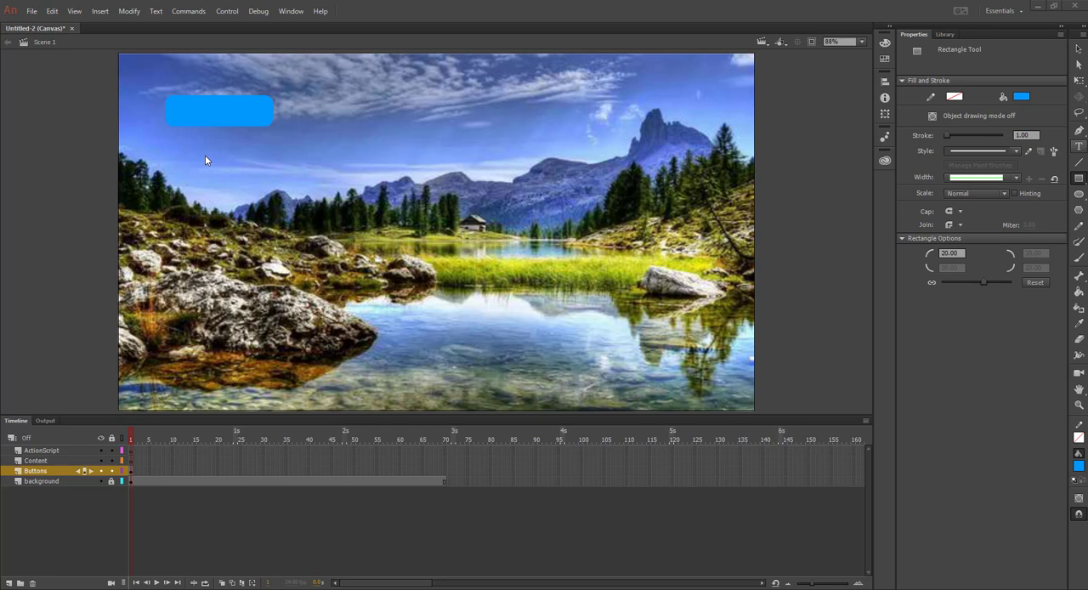
Start a static text object below the blue rectangle, set the text color to black, and undo the fill change on the rectangle
key(t)
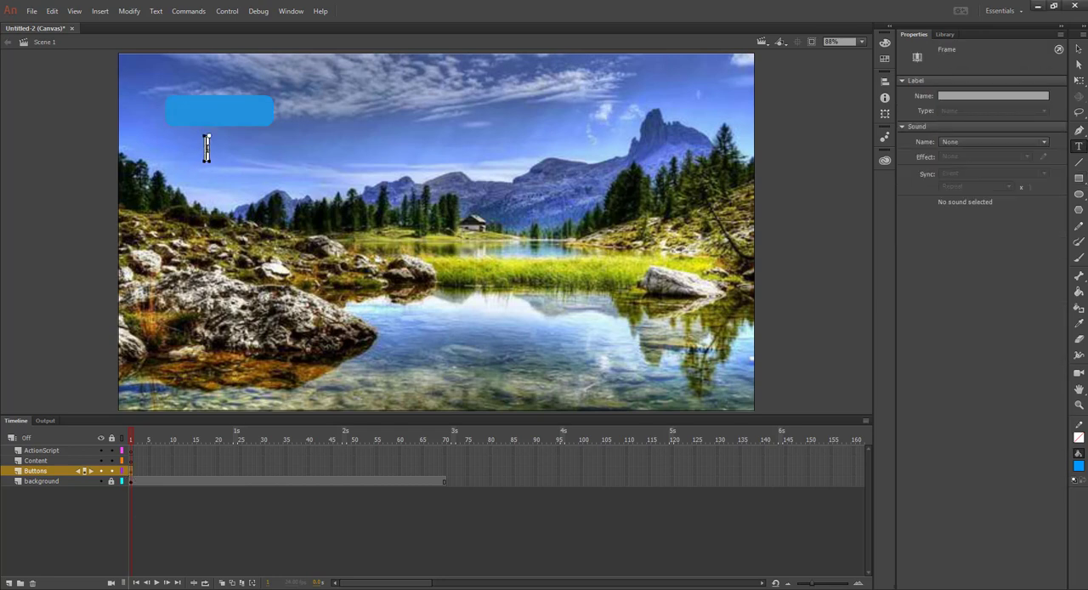
click(207, 149)
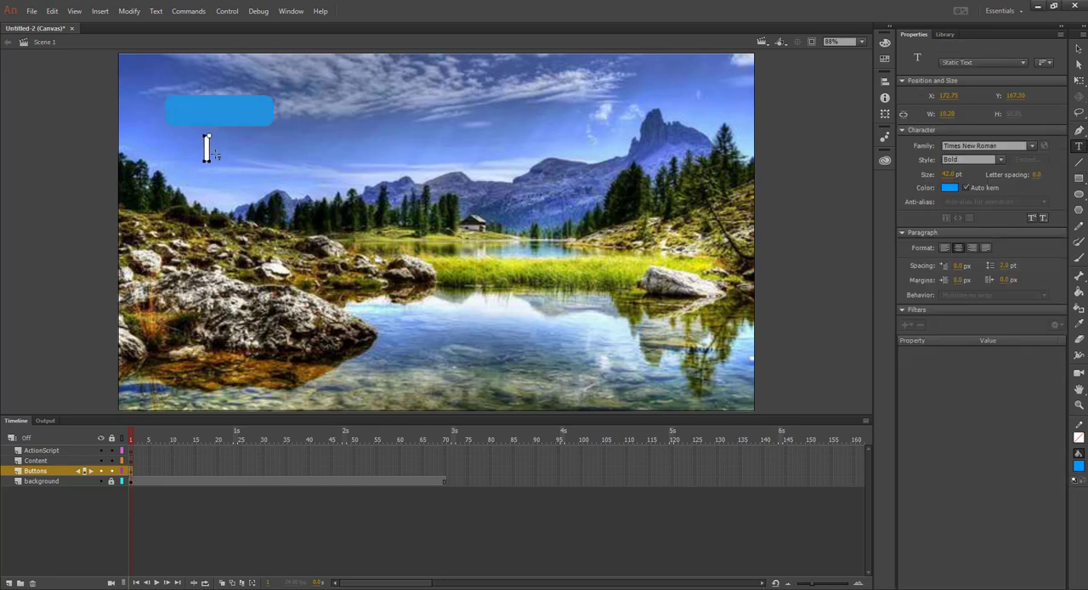
click(950, 188)
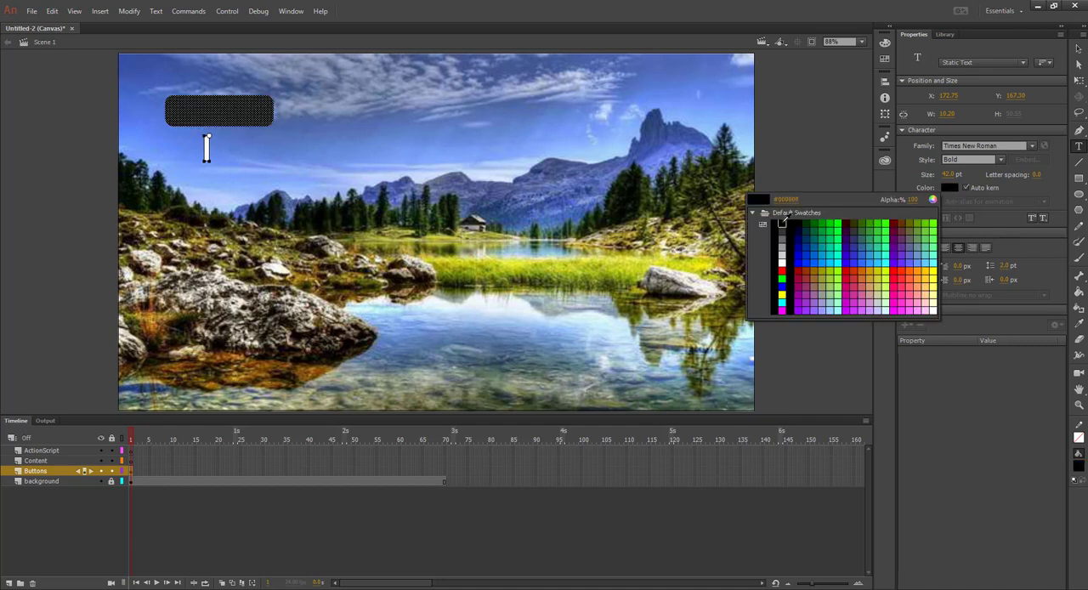
click(783, 223)
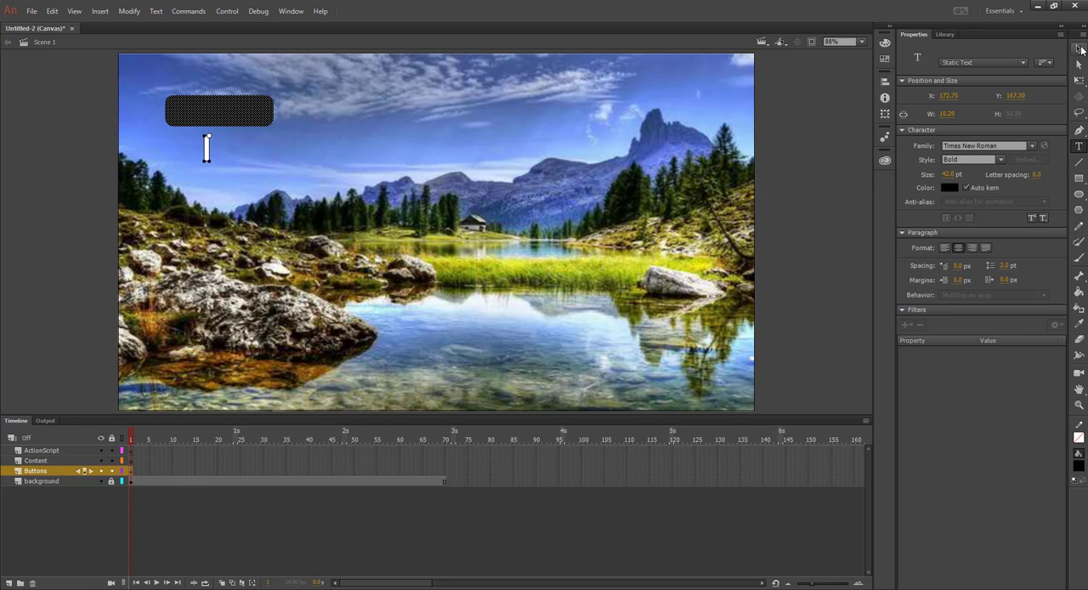
click(52, 11)
click(71, 25)
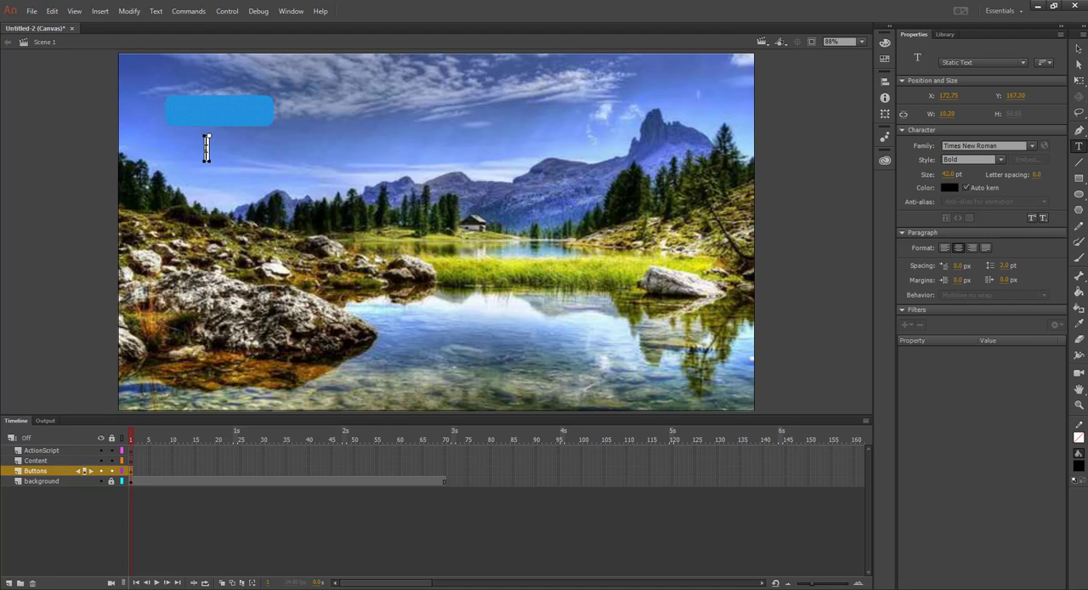
Enter the button label Main Page in the text object below the rectangle
text(Maing P)
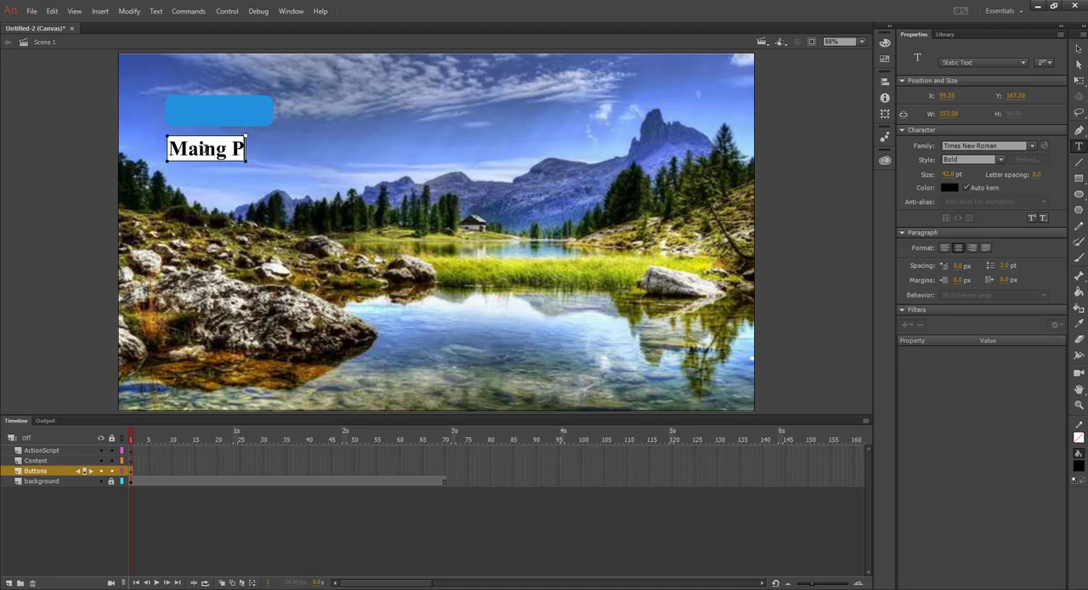
key(BackSpace)
key(BackSpace)
key(BackSpace)
text(Page)
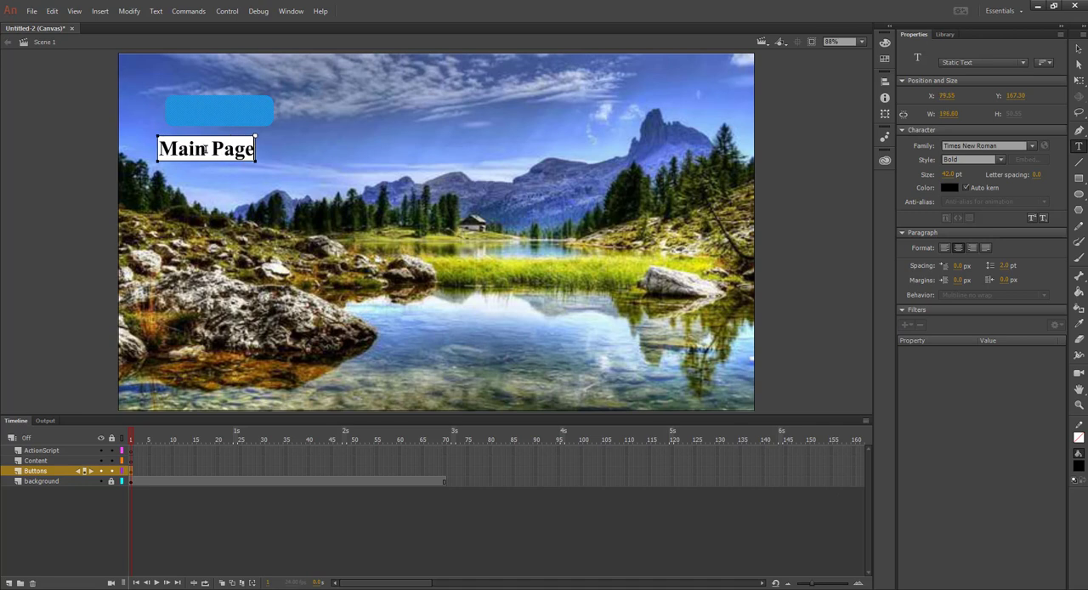
Move the Main Page text onto the blue rectangle and nudge it until it is centered
click(1079, 49)
mouse_move(234, 157)
mouse_down()
mouse_move(241, 111)
mouse_move(232, 152)
mouse_up()
click(273, 165)
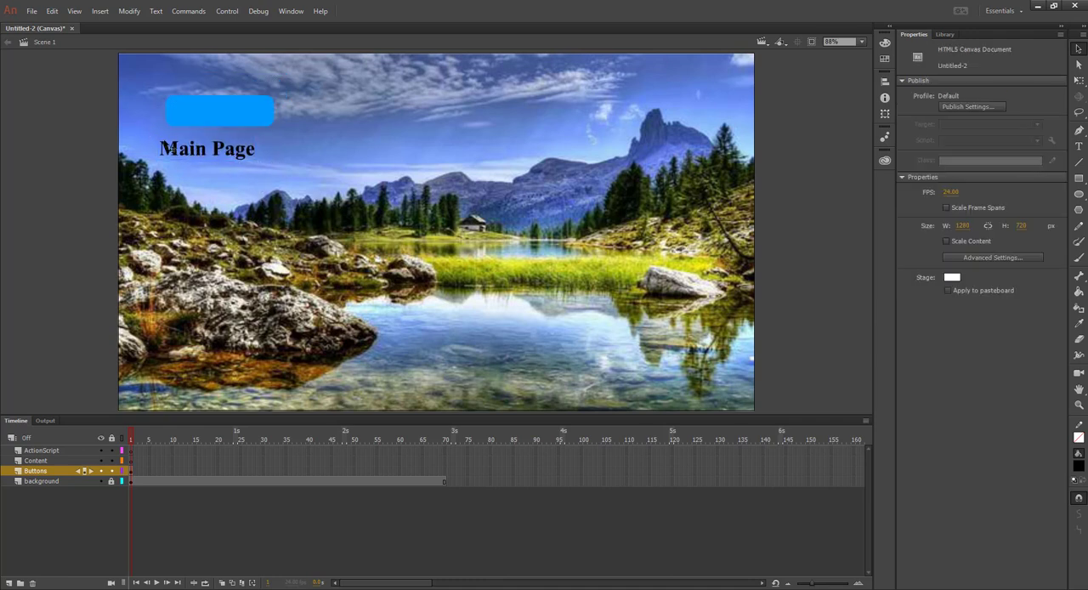
drag(170, 147, 185, 111)
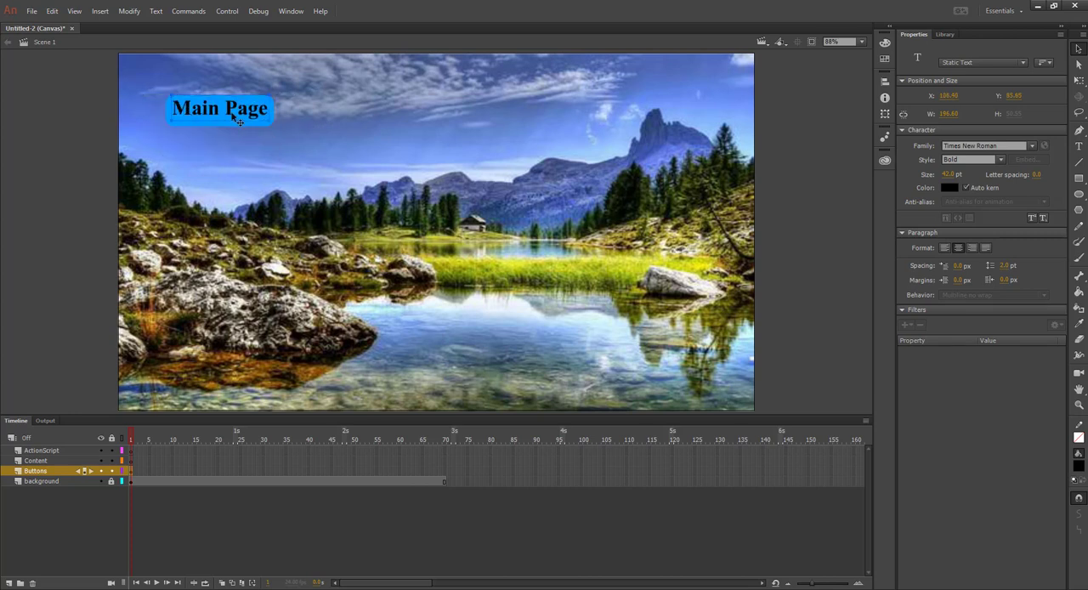
key(Down)
key(Down)
key(Down)
key(Down)
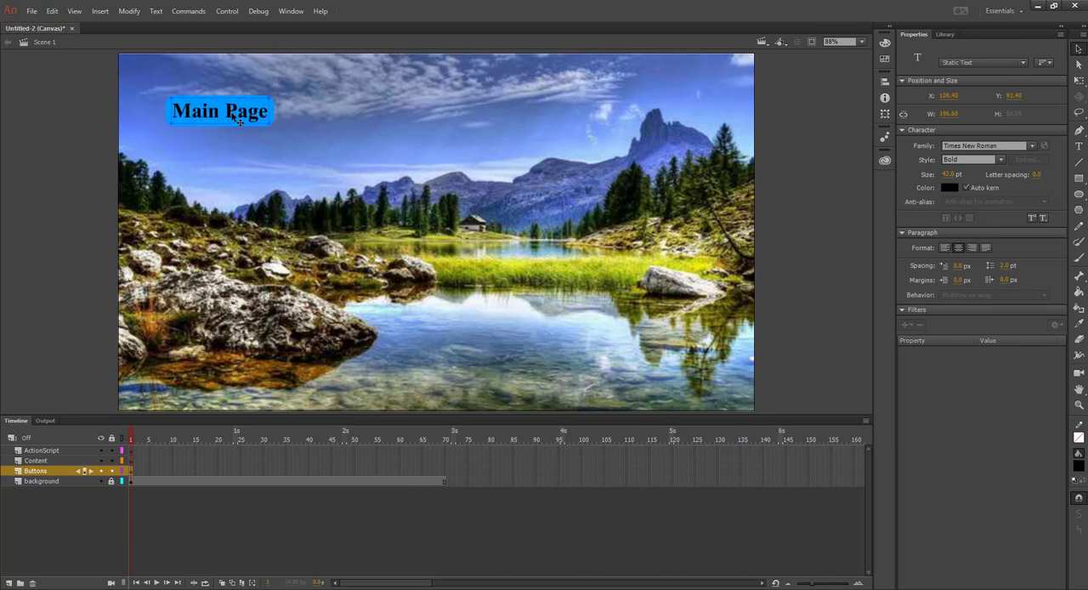
key(Right)
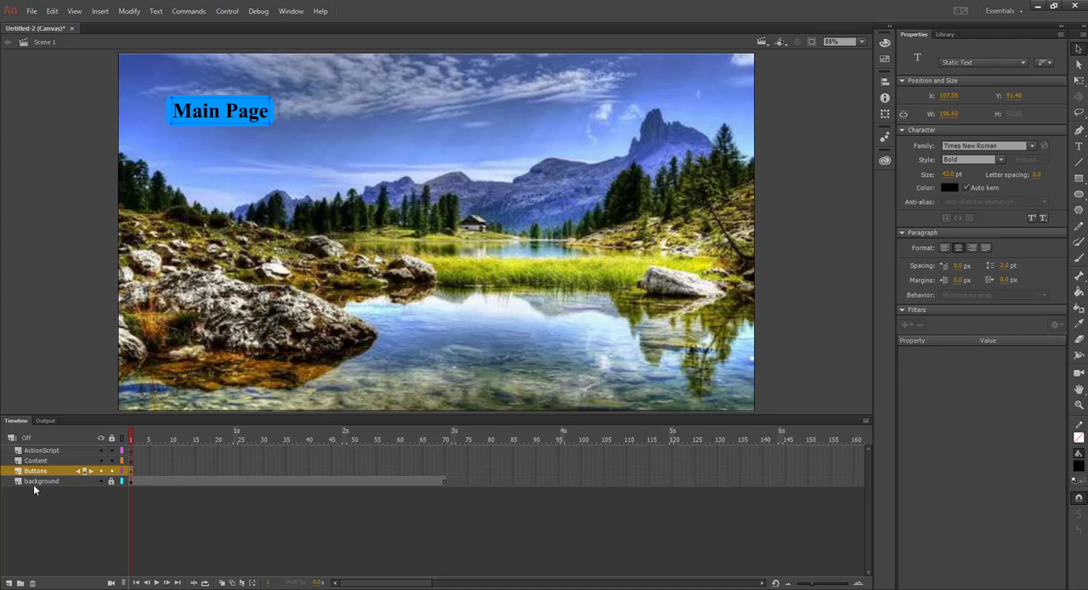
click(183, 512)
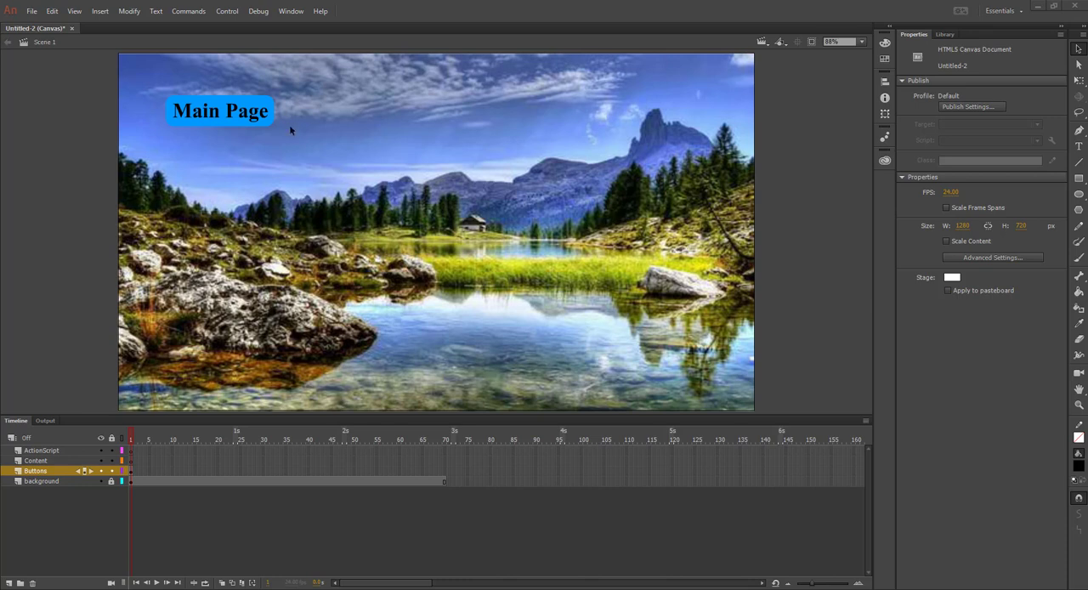
Select the Main Page label with its rectangle and duplicate it to make a horizontal row of four buttons
click(1079, 49)
drag(144, 84, 297, 141)
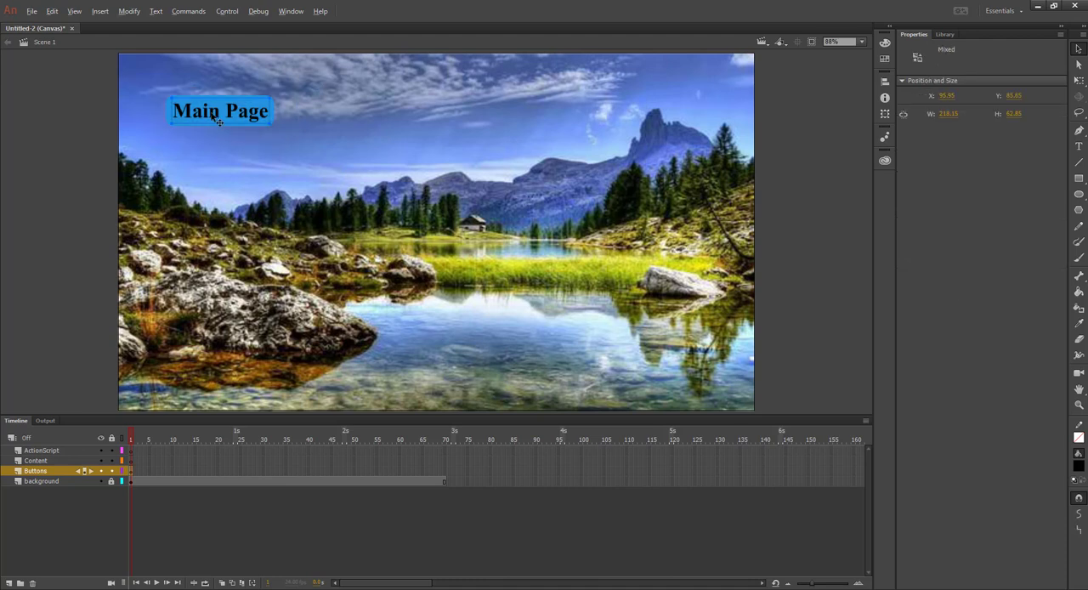
drag(217, 119, 342, 119)
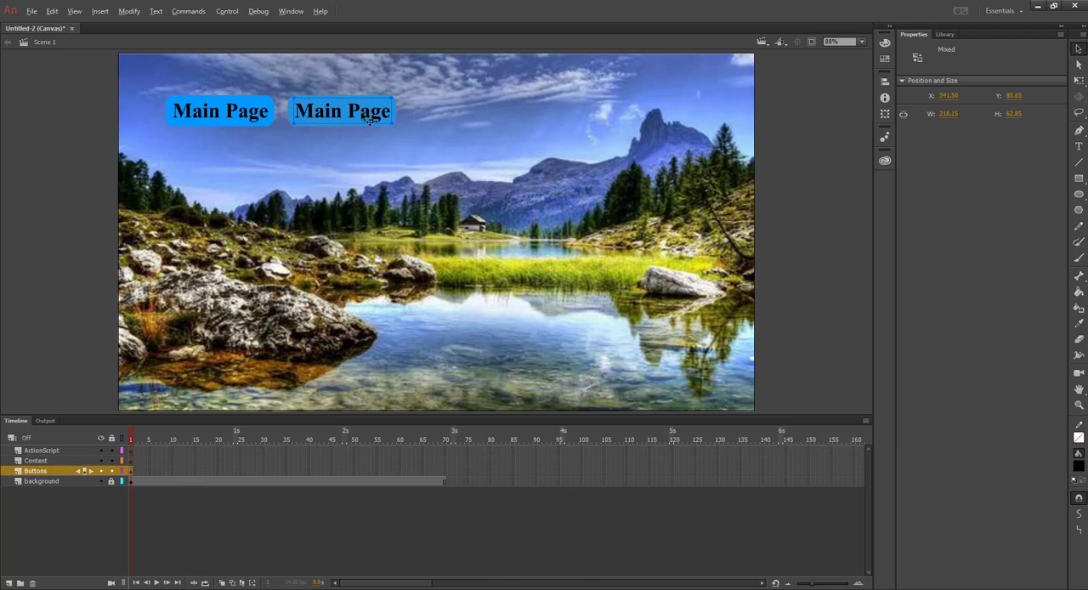
drag(369, 119, 654, 114)
Shift the third and second buttons to the right so the four buttons are evenly spaced in the row
drag(533, 142, 413, 80)
drag(465, 111, 494, 111)
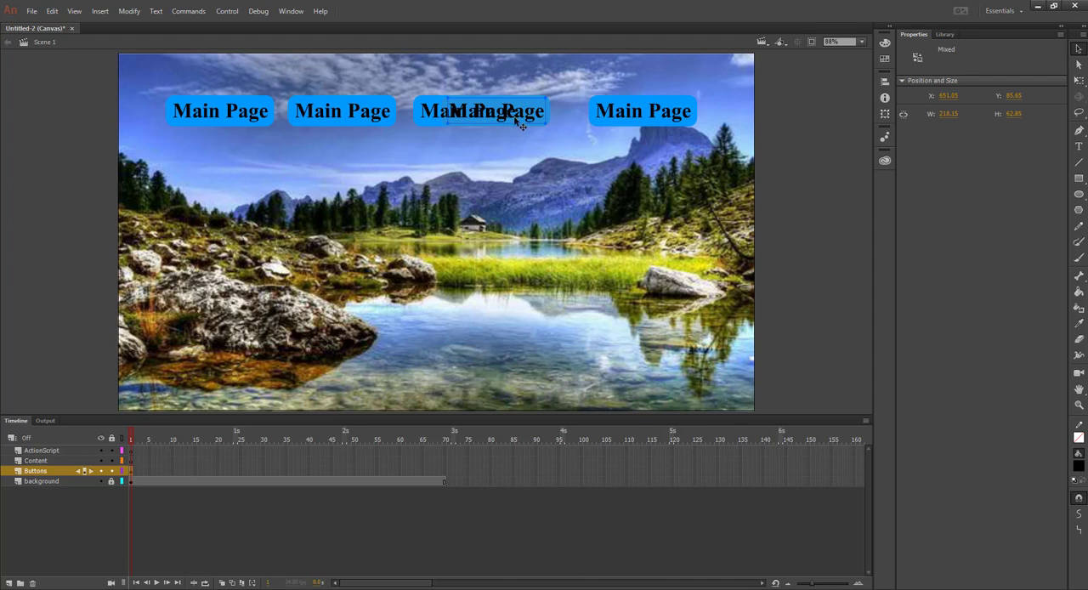
key(ctrl+z)
drag(486, 118, 522, 116)
click(546, 190)
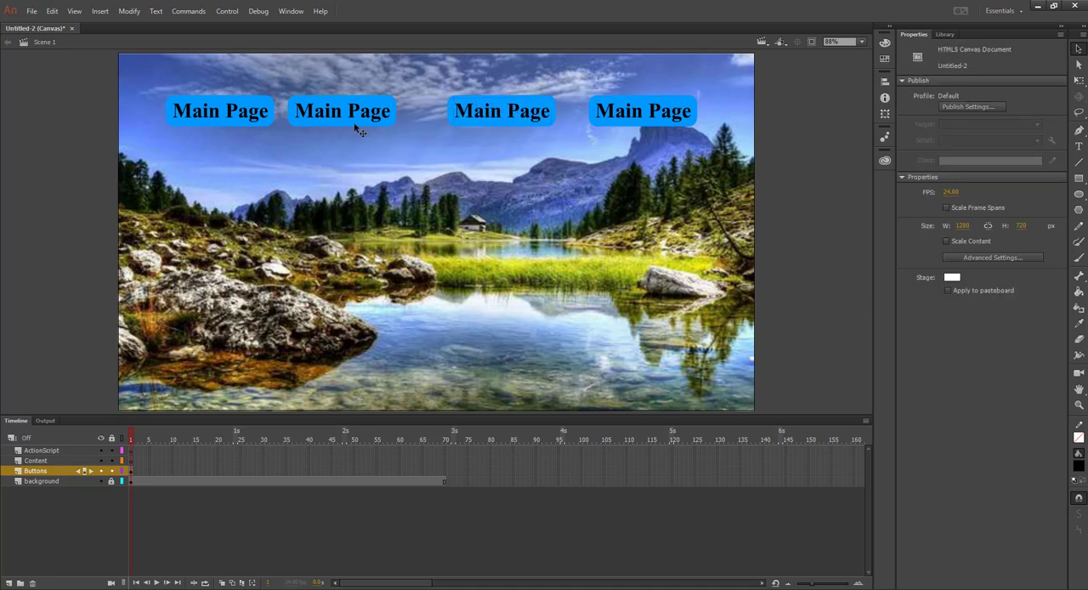
drag(284, 84, 412, 142)
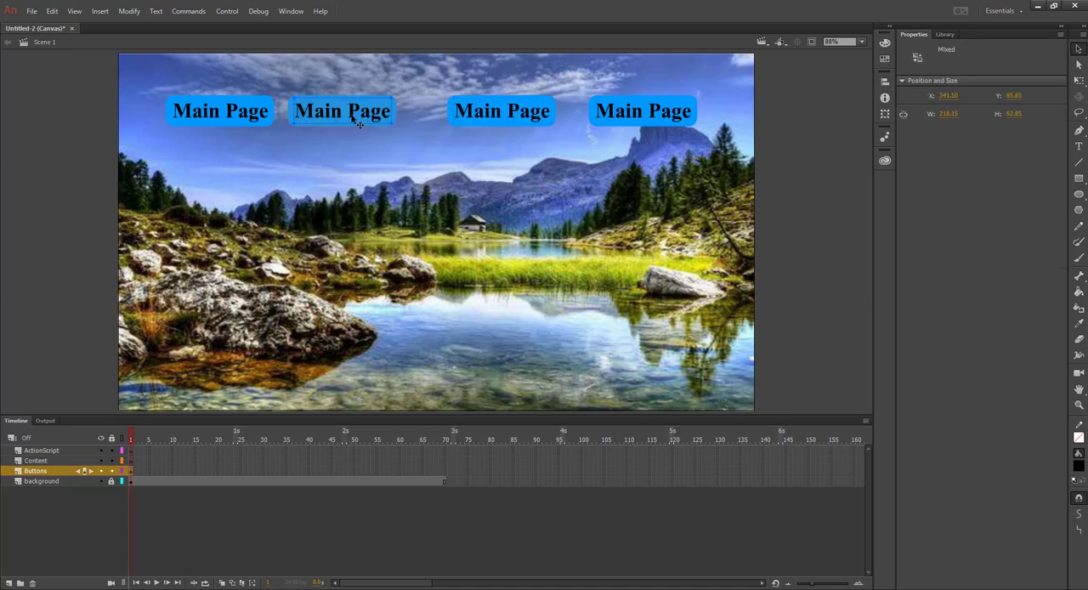
drag(354, 111, 378, 129)
click(414, 169)
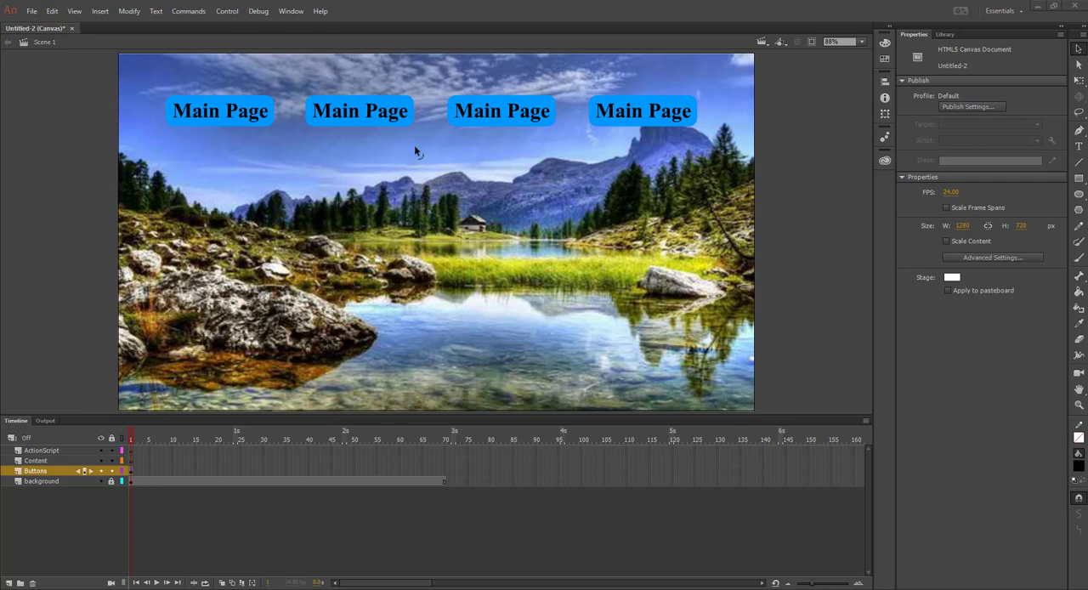
Replace the label text of the second button in the row with About Us
click(1079, 146)
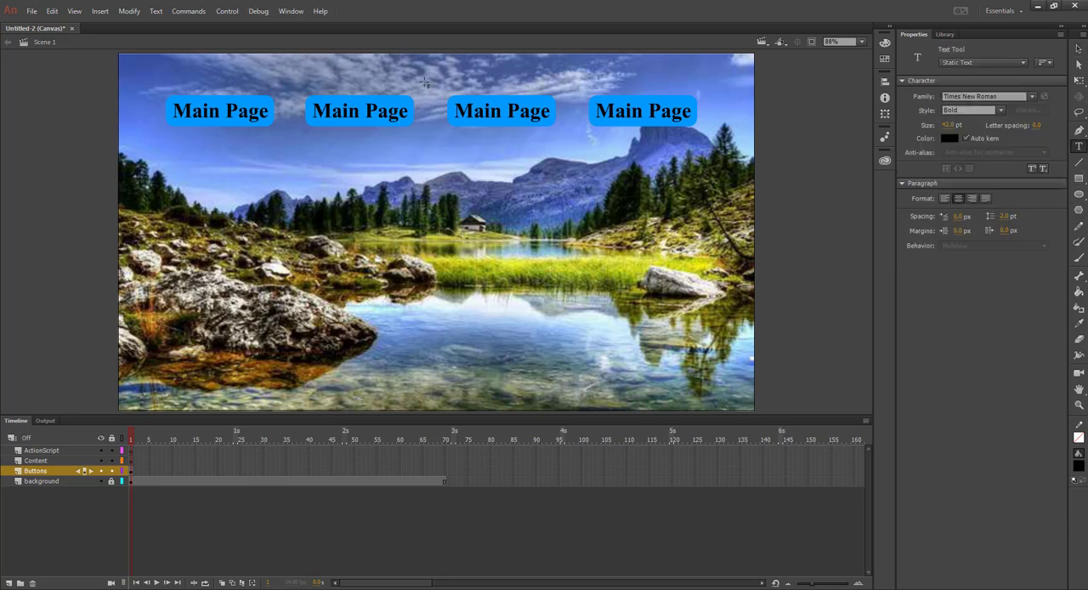
click(365, 112)
drag(366, 111, 405, 112)
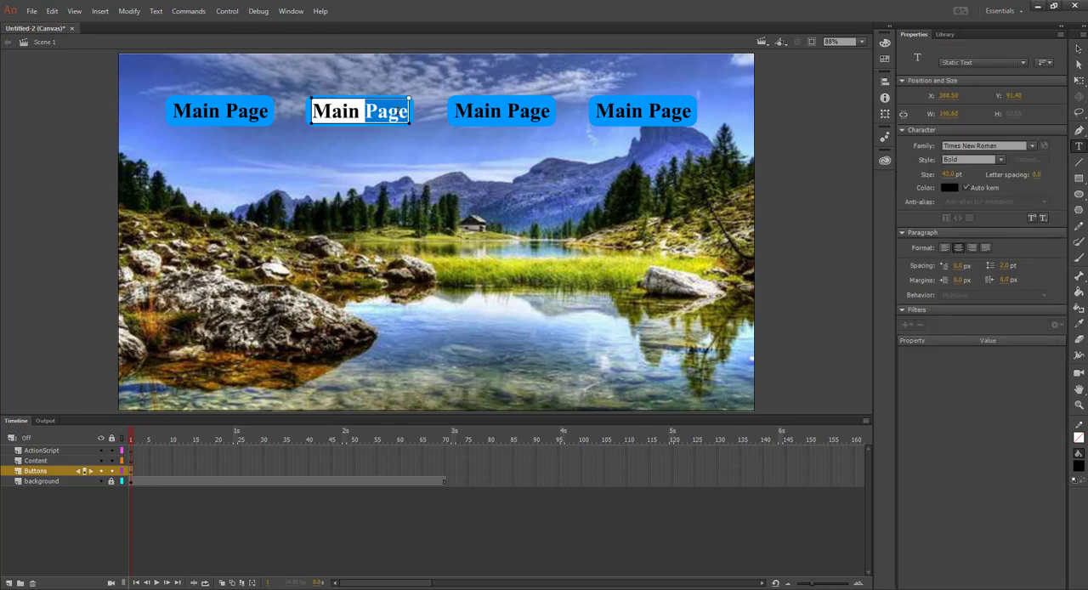
click(407, 111)
shift+click(330, 111)
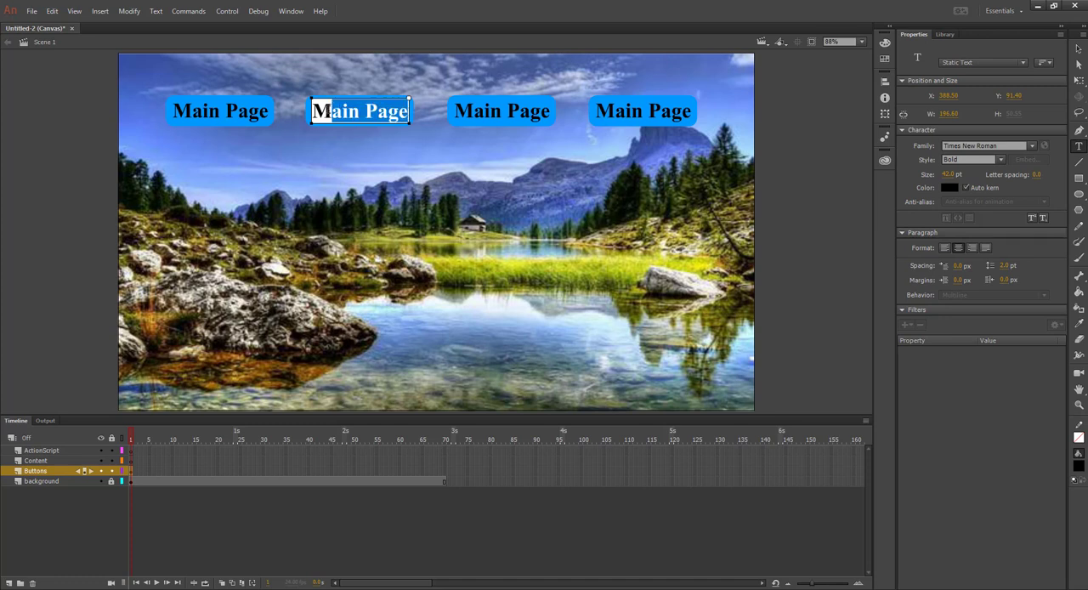
click(330, 111)
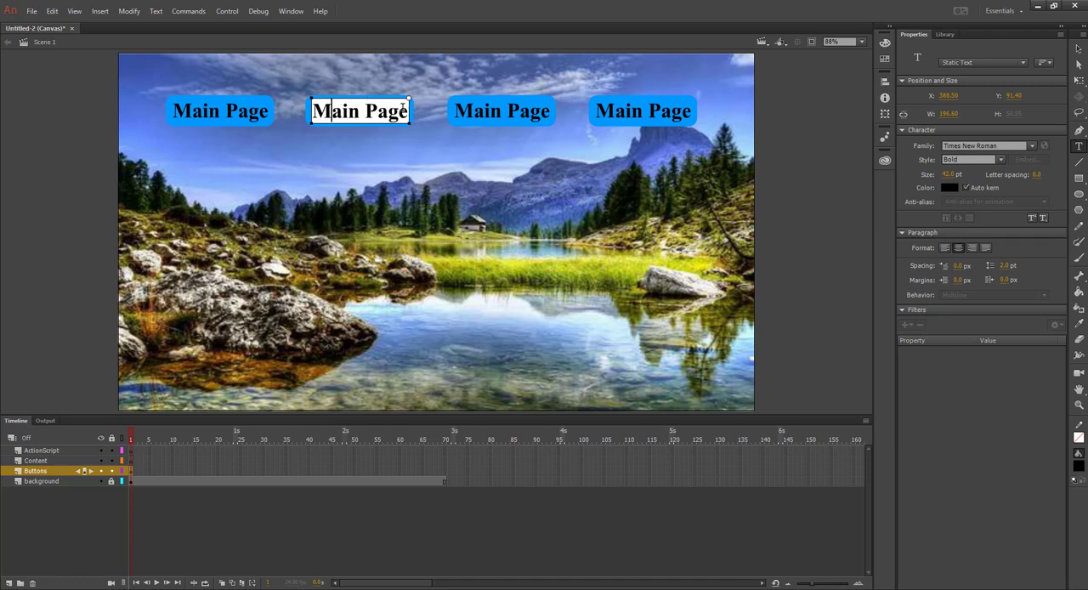
key(ctrl+a)
text(About Us)
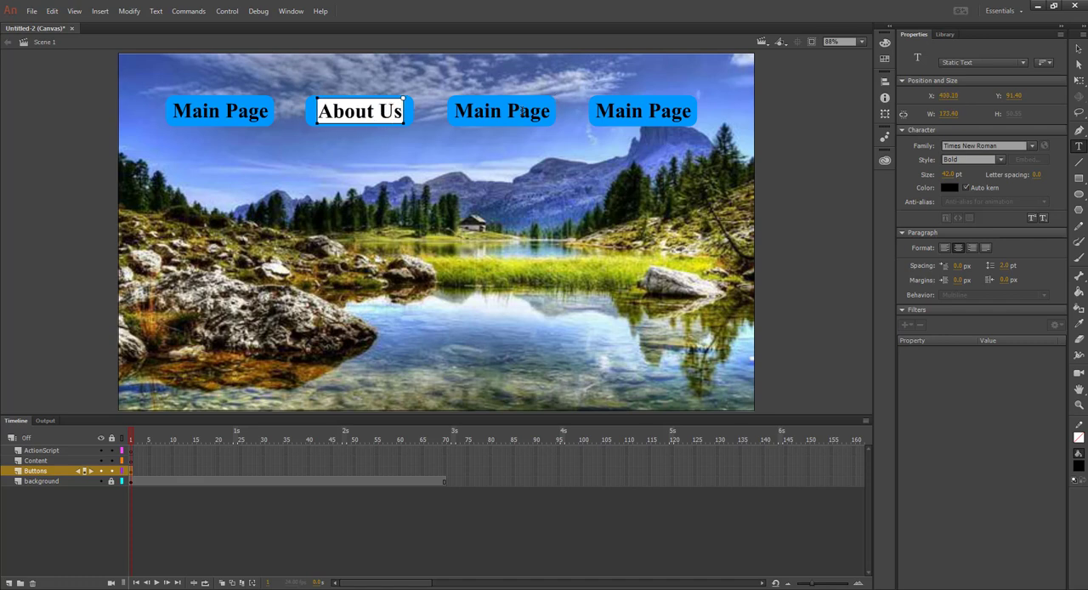
Change the third button's label to Photos and the fourth button's label to Contact
click(507, 112)
key(ctrl+a)
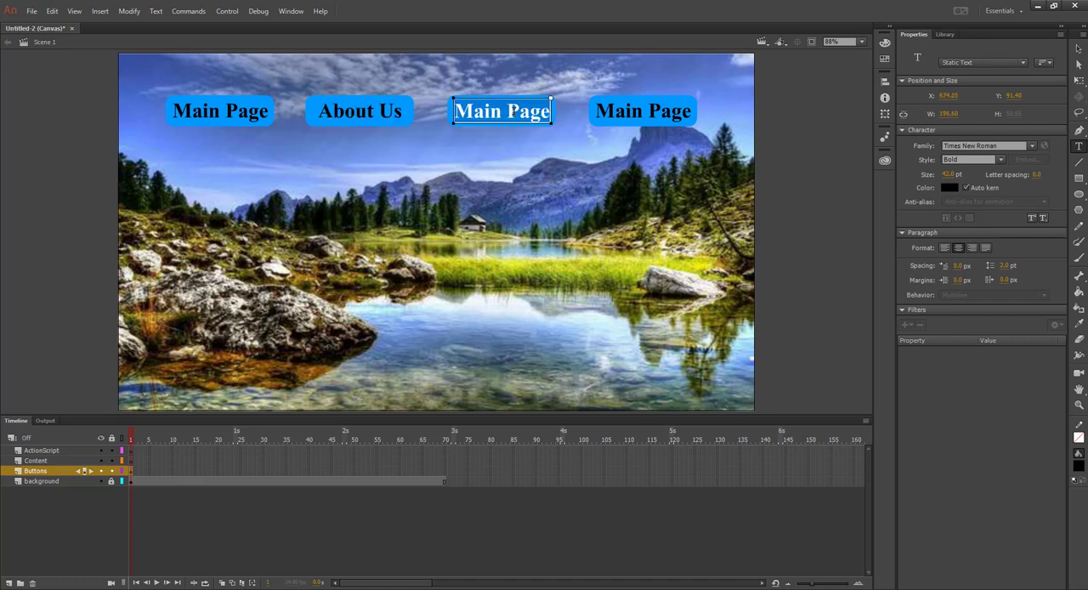
text(Photos)
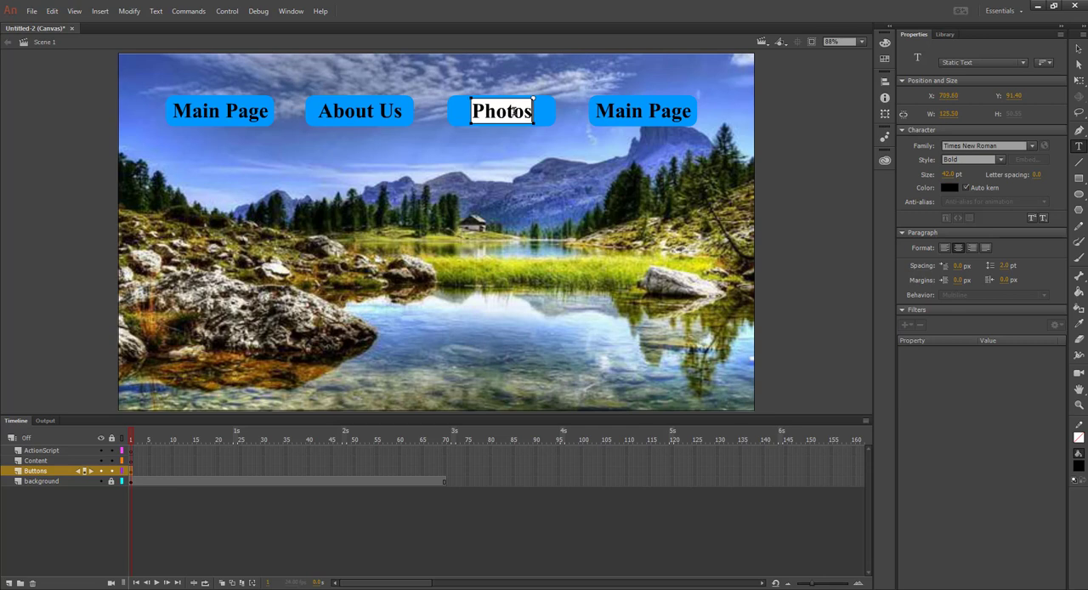
click(632, 112)
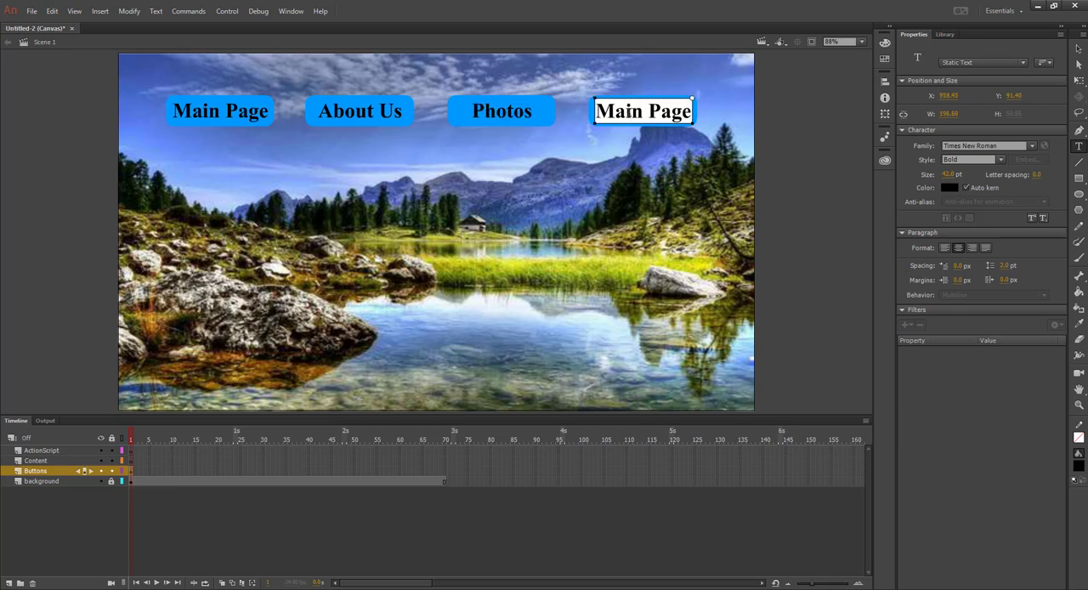
key(ctrl+a)
text(Contact)
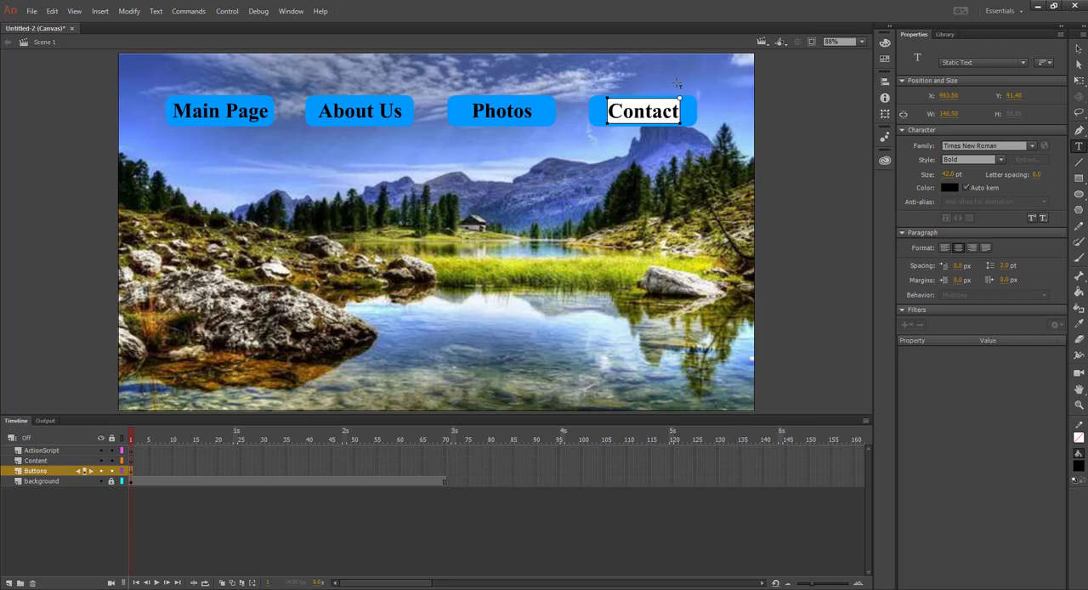
click(1080, 49)
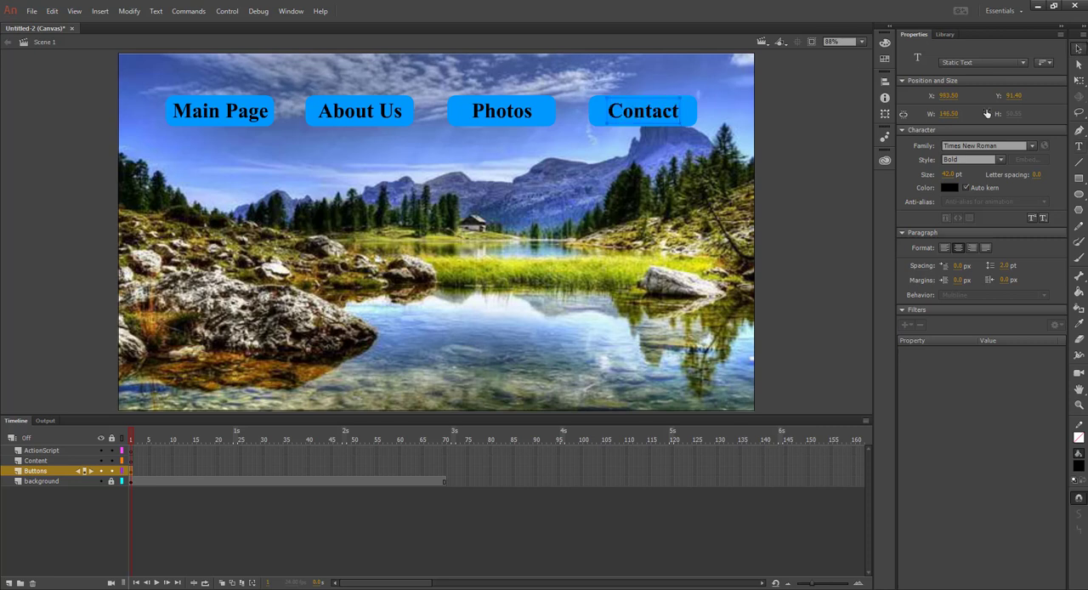
click(659, 186)
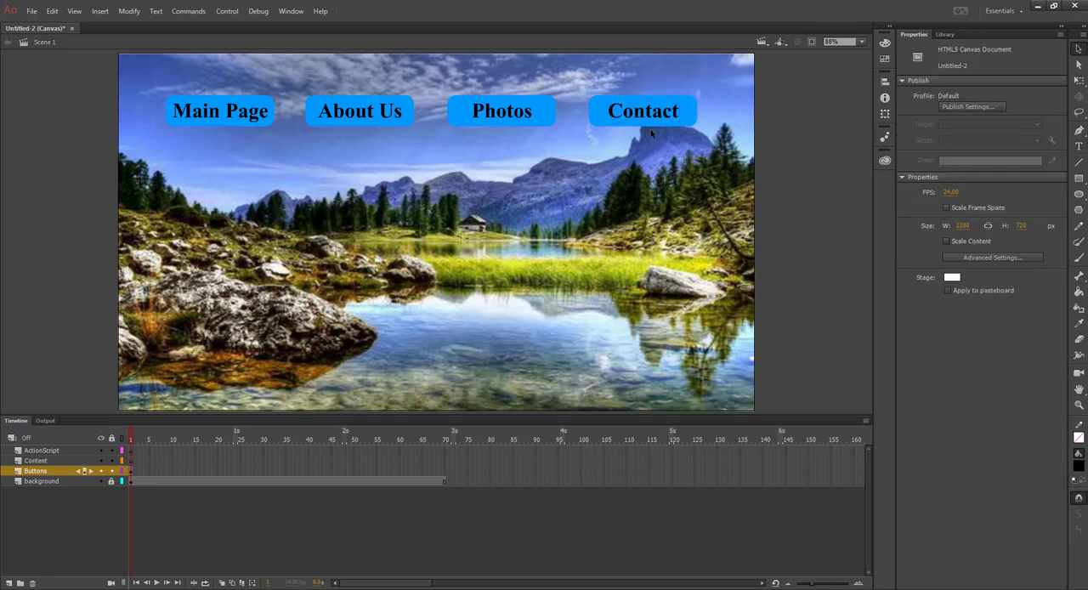
Nudge the About Us label slightly to the right within its button
click(372, 116)
key(Right)
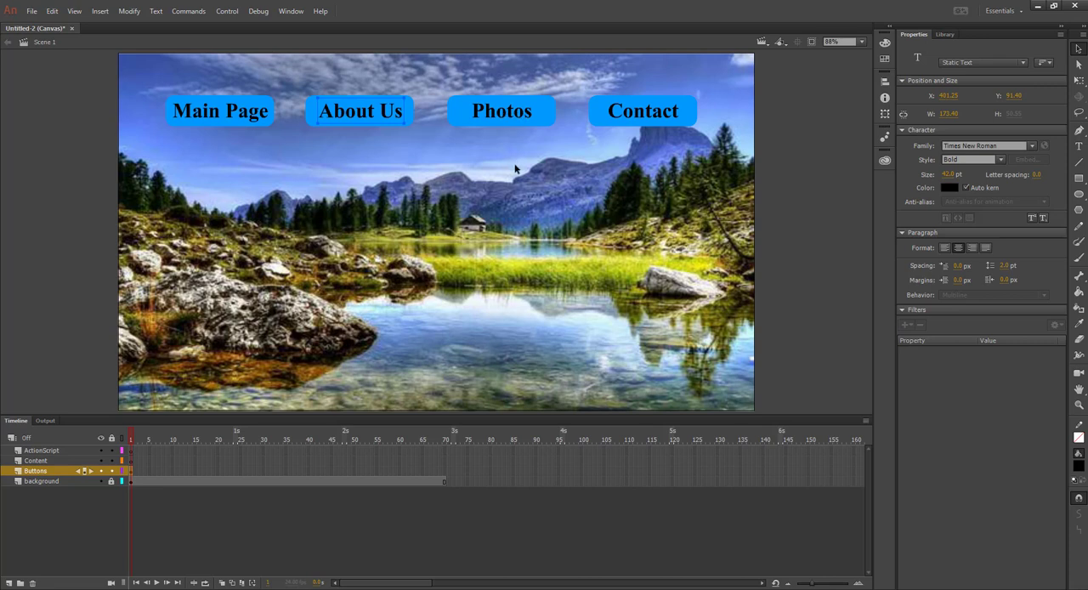
click(543, 180)
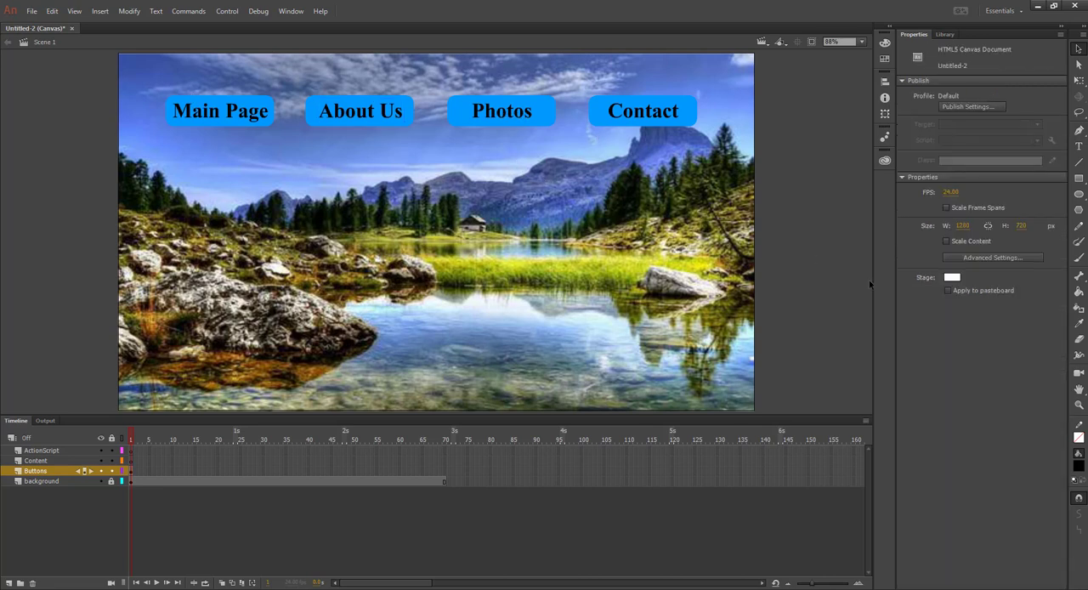
key(ctrl+Return)
Recolor the rectangle behind About Us to red and the rectangle behind Photos to pink #FF3399
click(379, 126)
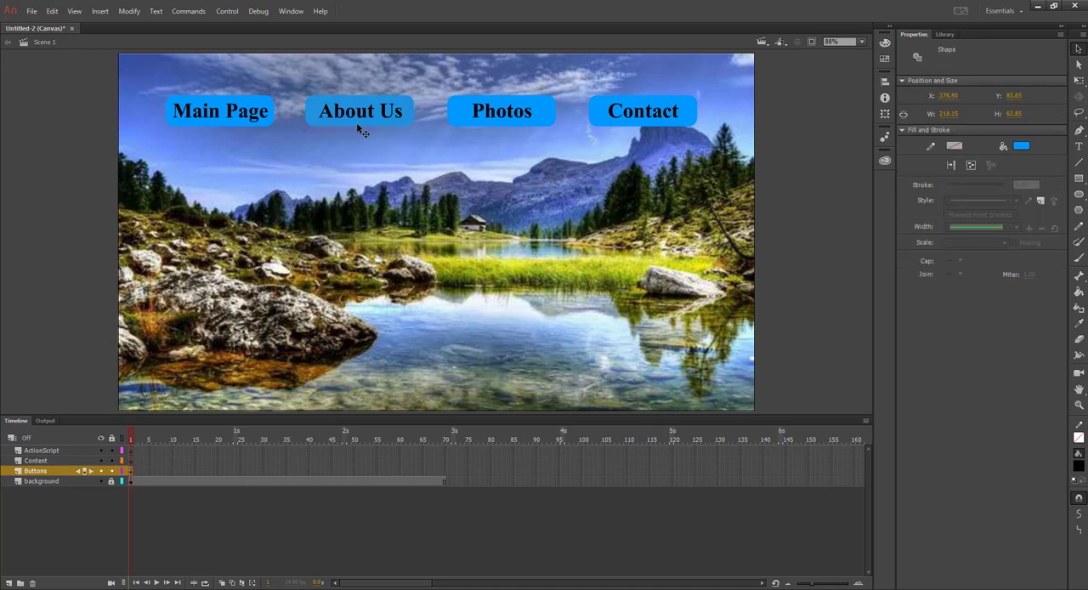
click(1021, 149)
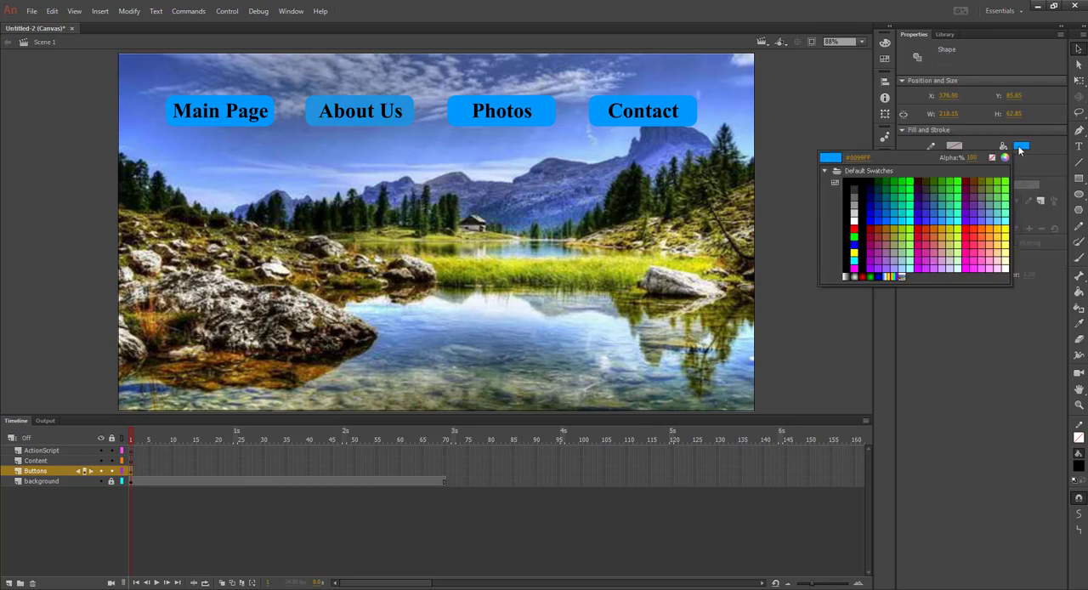
click(859, 222)
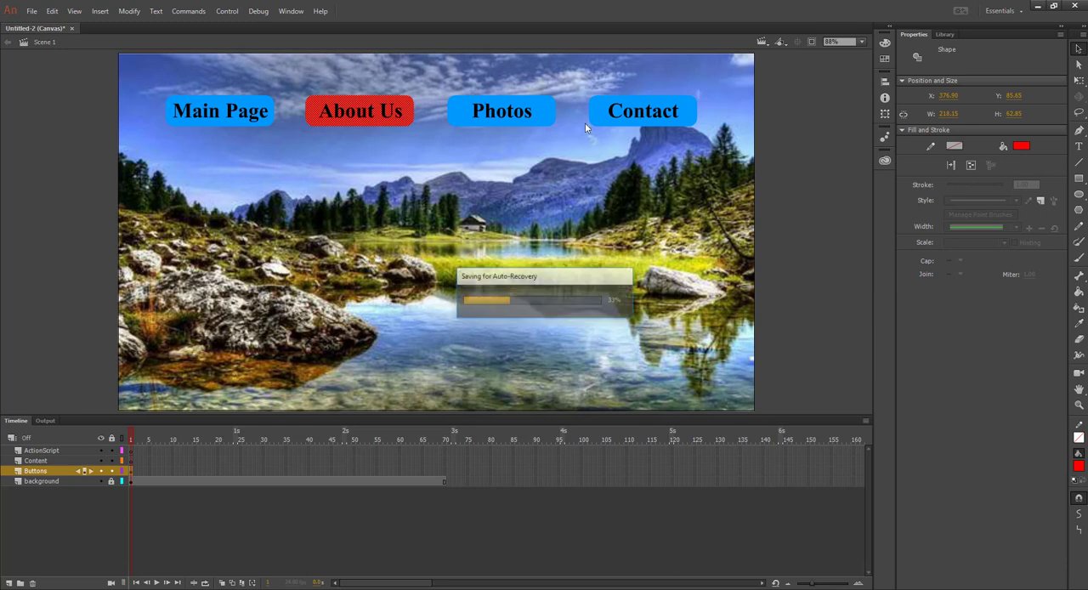
click(541, 125)
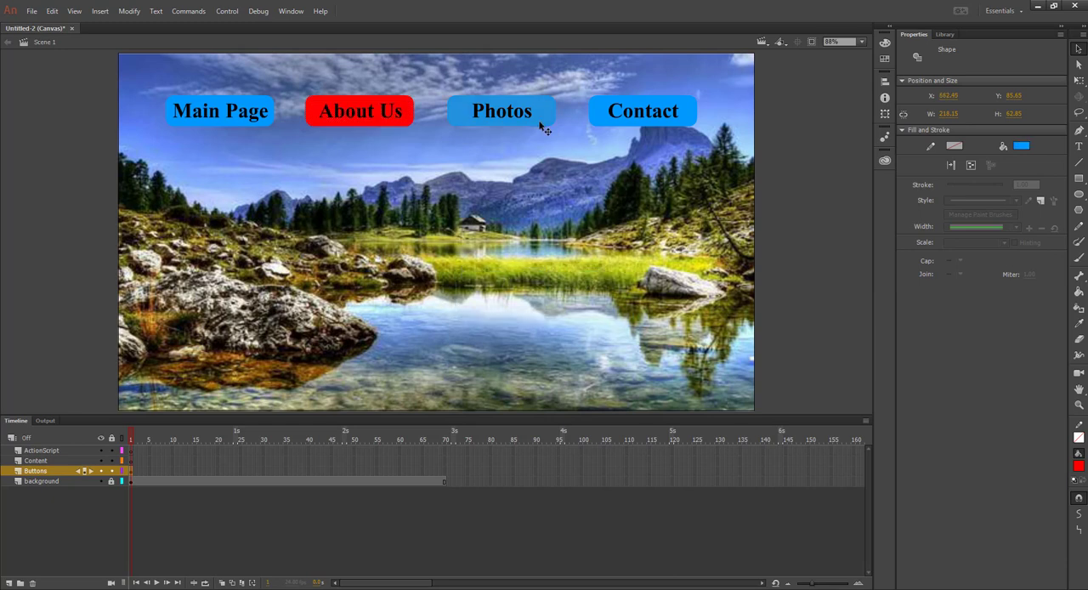
click(1022, 147)
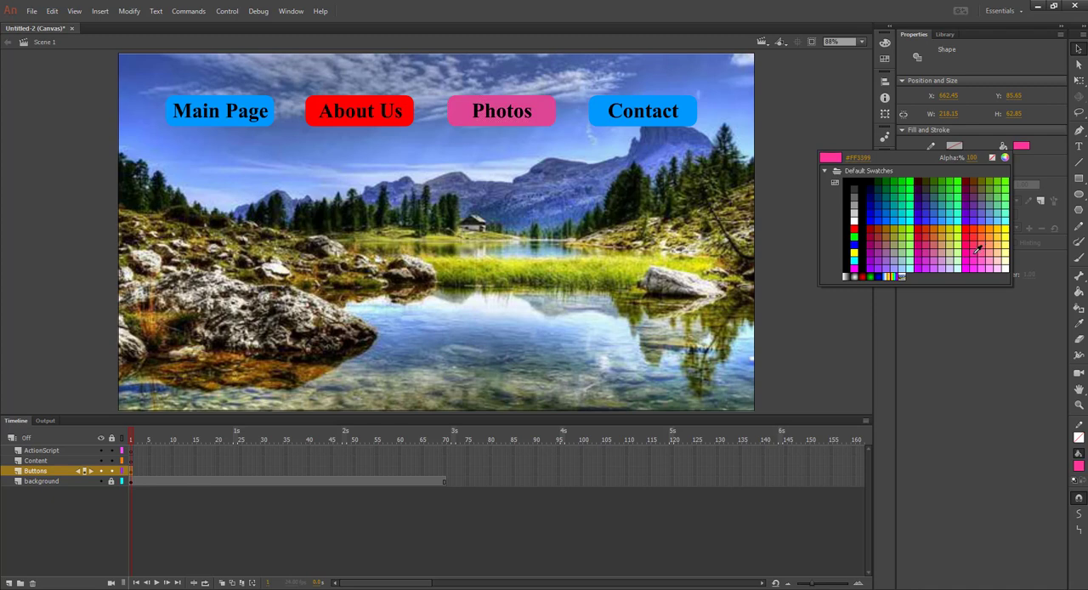
click(976, 251)
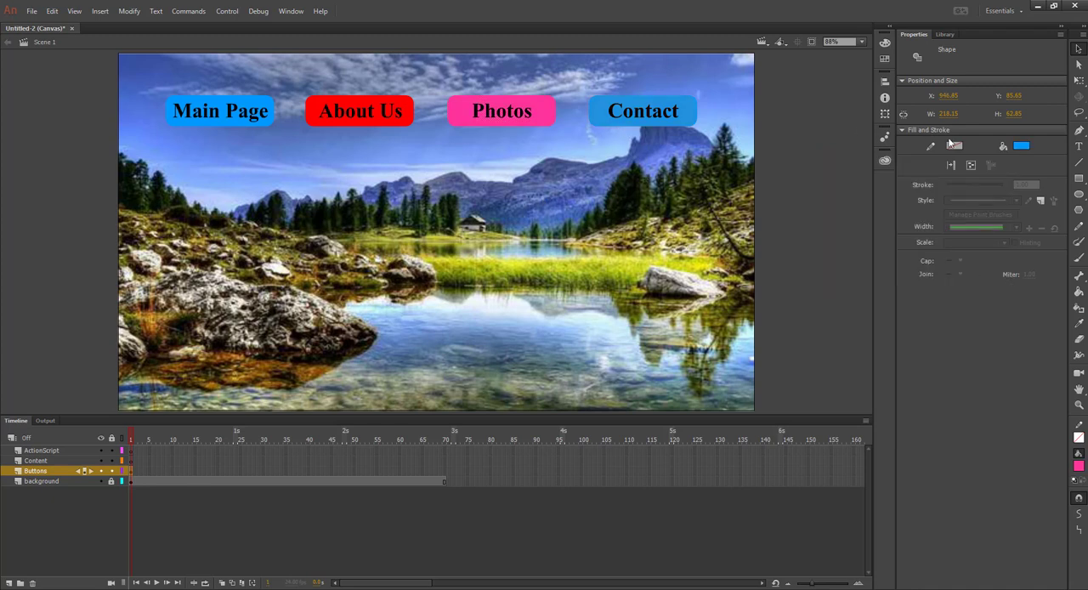
Change the fill color of the rectangle behind the Contact label to green
click(1019, 145)
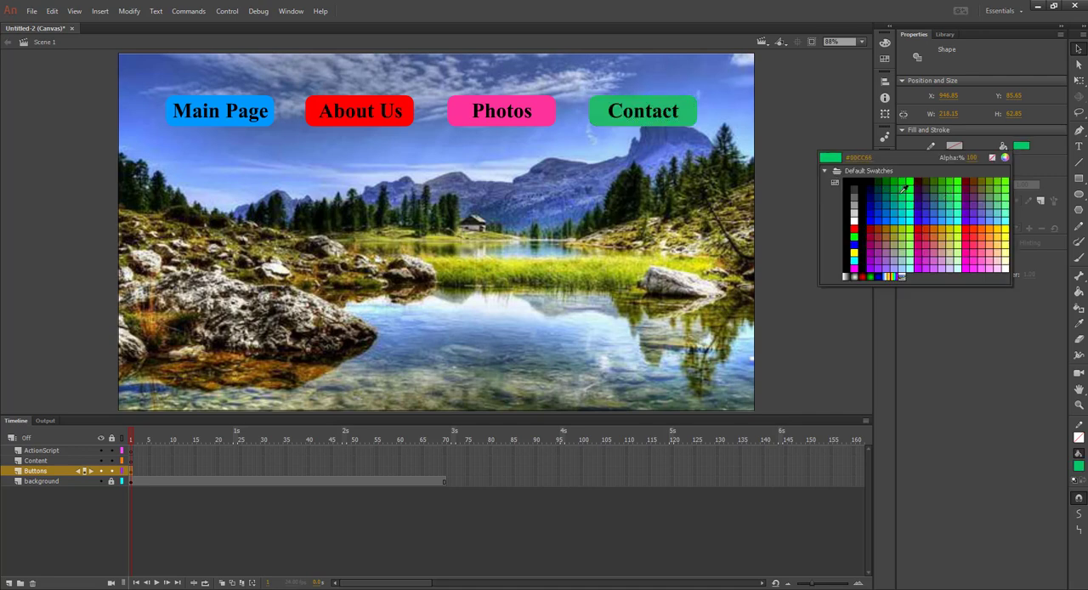
click(903, 182)
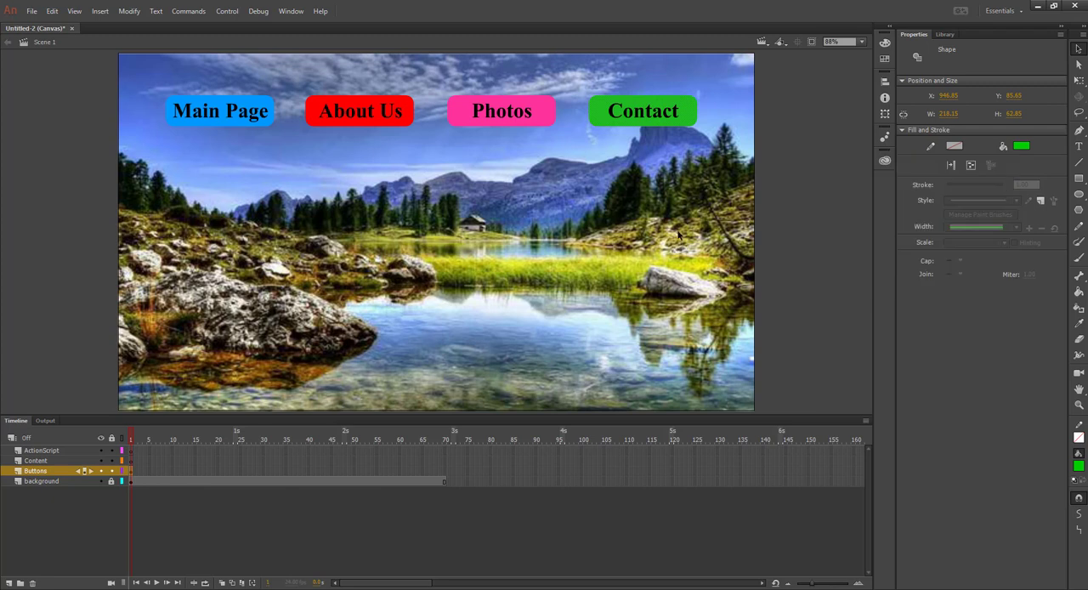
click(790, 155)
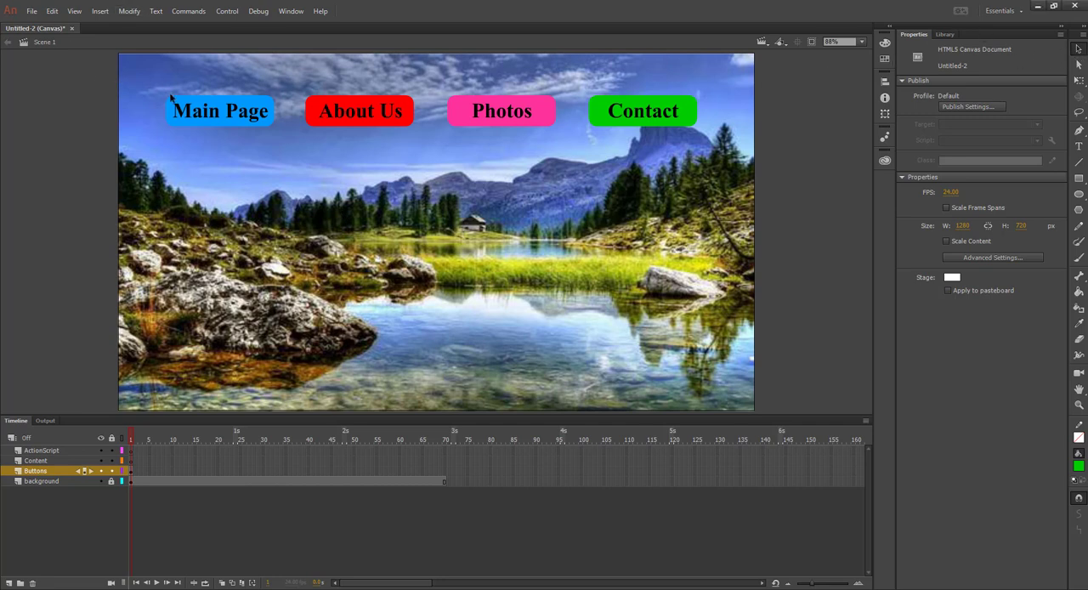
Convert the Main Page label and its blue rectangle into a Button symbol named mainBtn
drag(157, 84, 285, 140)
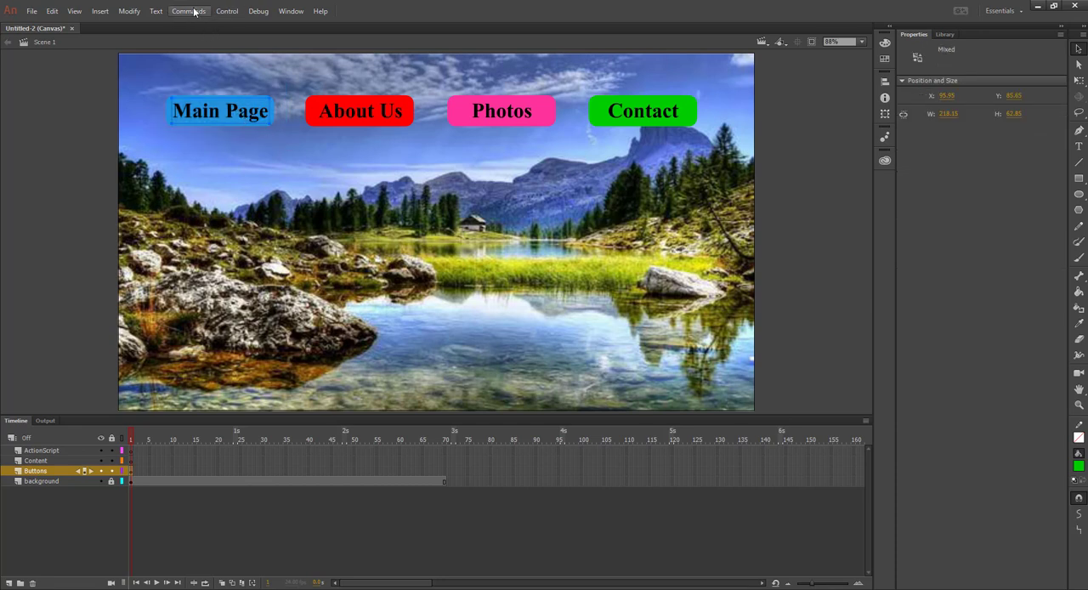
click(125, 15)
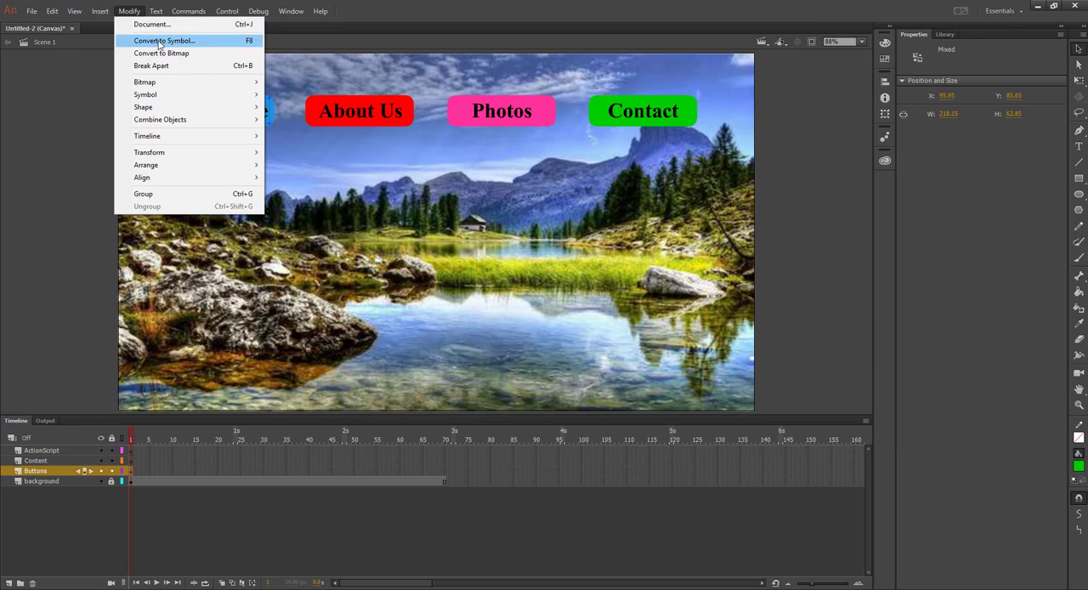
click(194, 42)
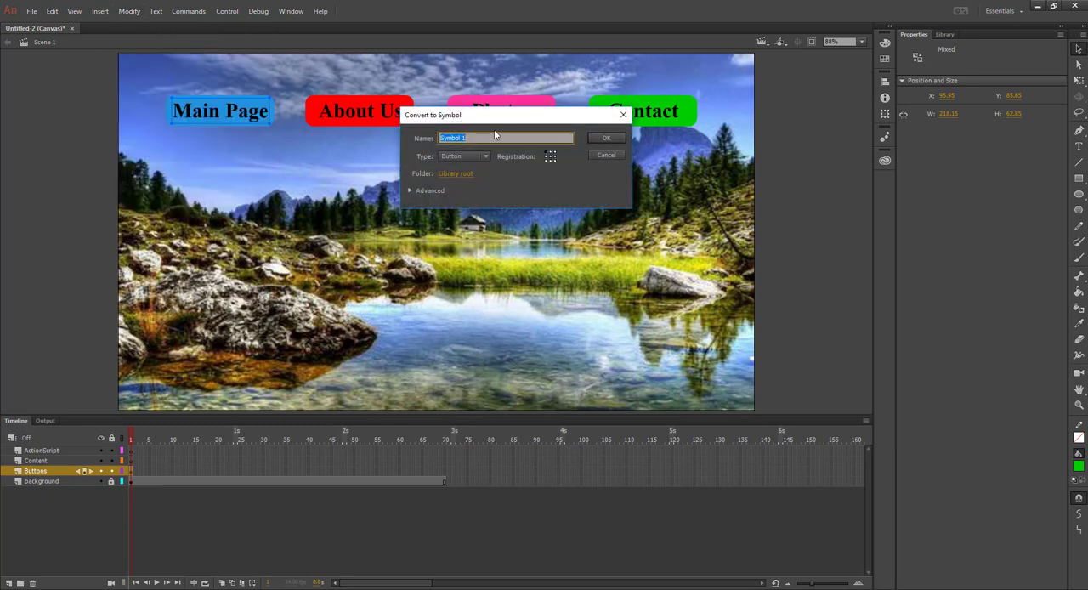
text(mainBtn)
click(606, 137)
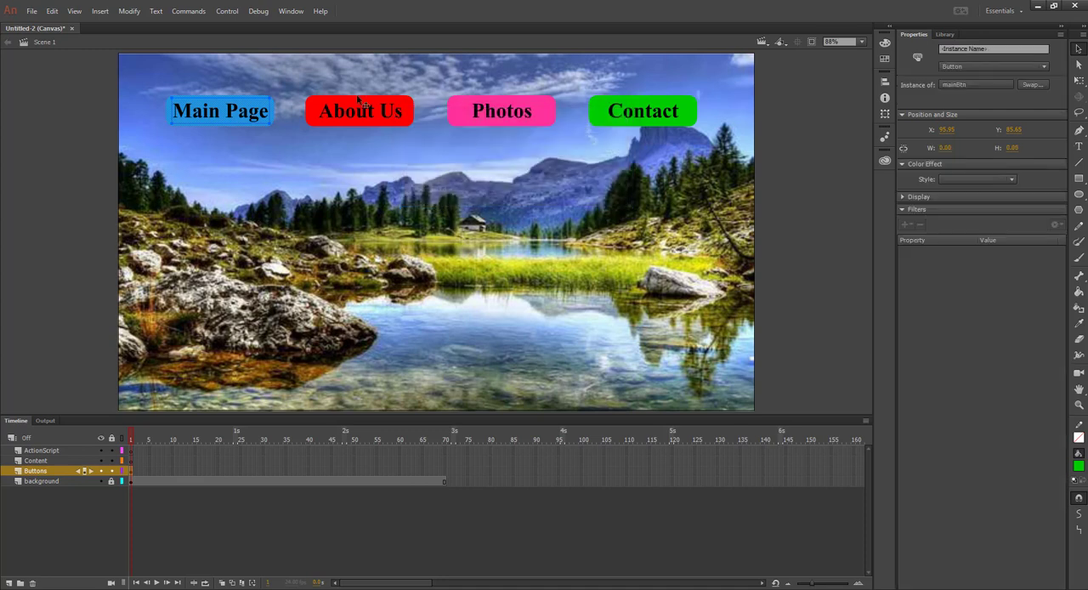
Convert the About Us label and its red rectangle into a Button symbol named aboutBtn
drag(287, 81, 427, 140)
click(129, 11)
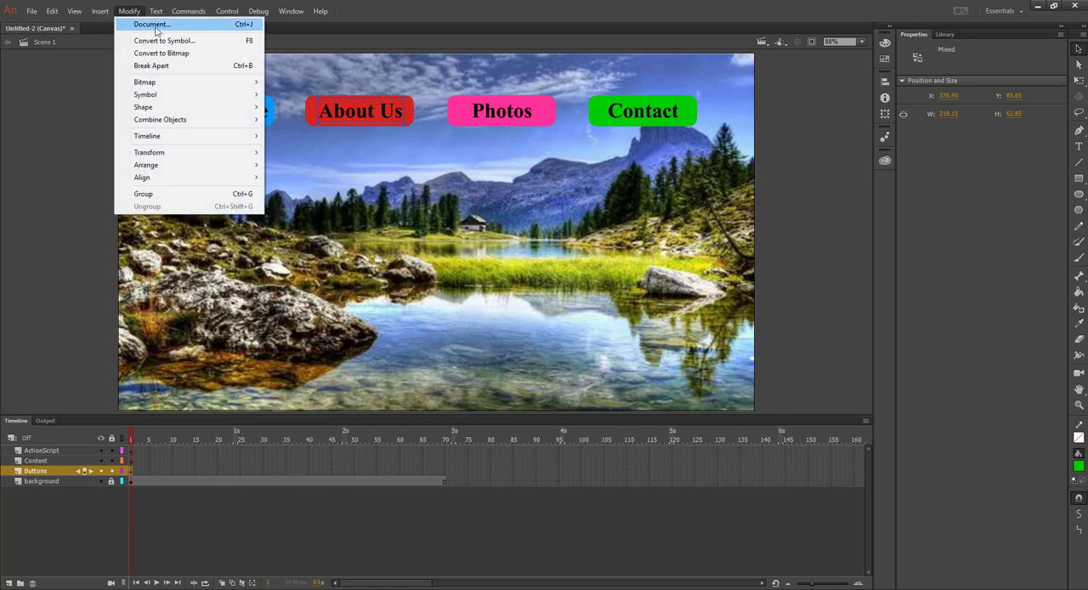
click(166, 41)
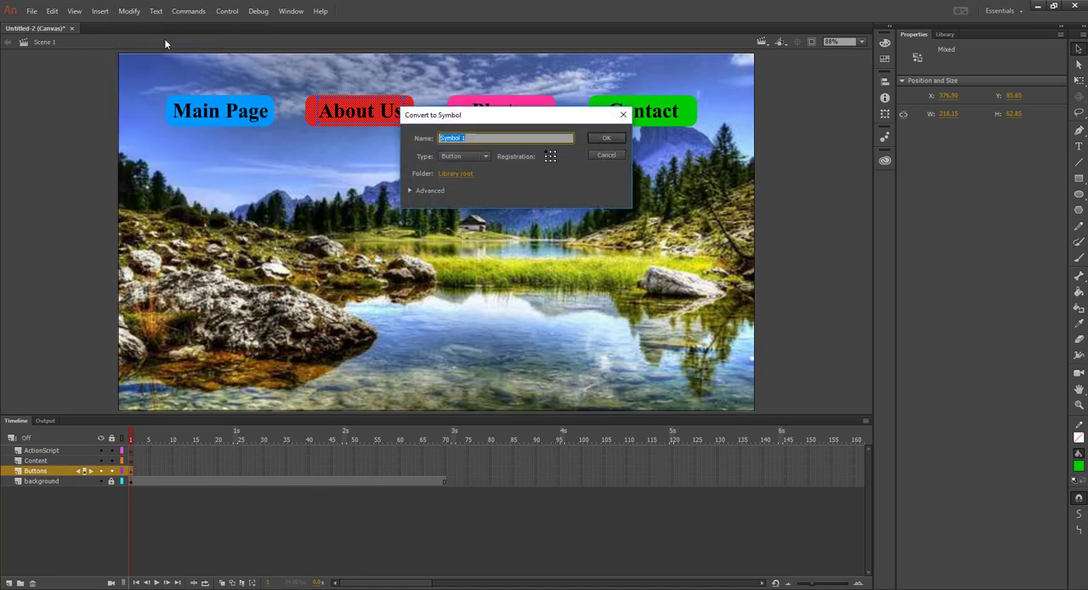
text(aboutBtn)
click(607, 138)
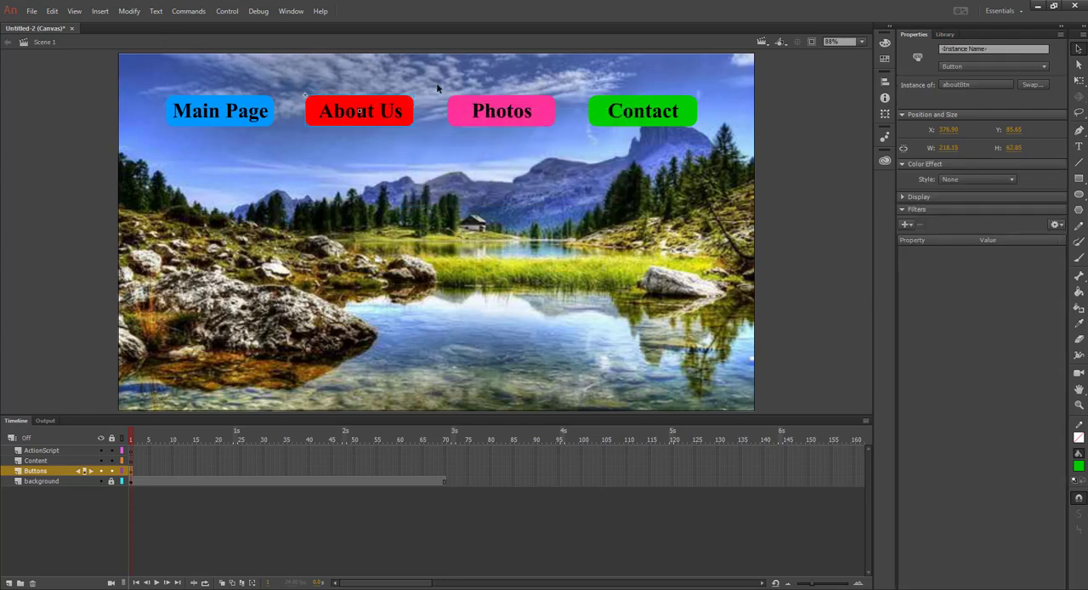
Convert the Photos label and its pink rectangle into a Button symbol named photoBtn
drag(437, 82, 561, 132)
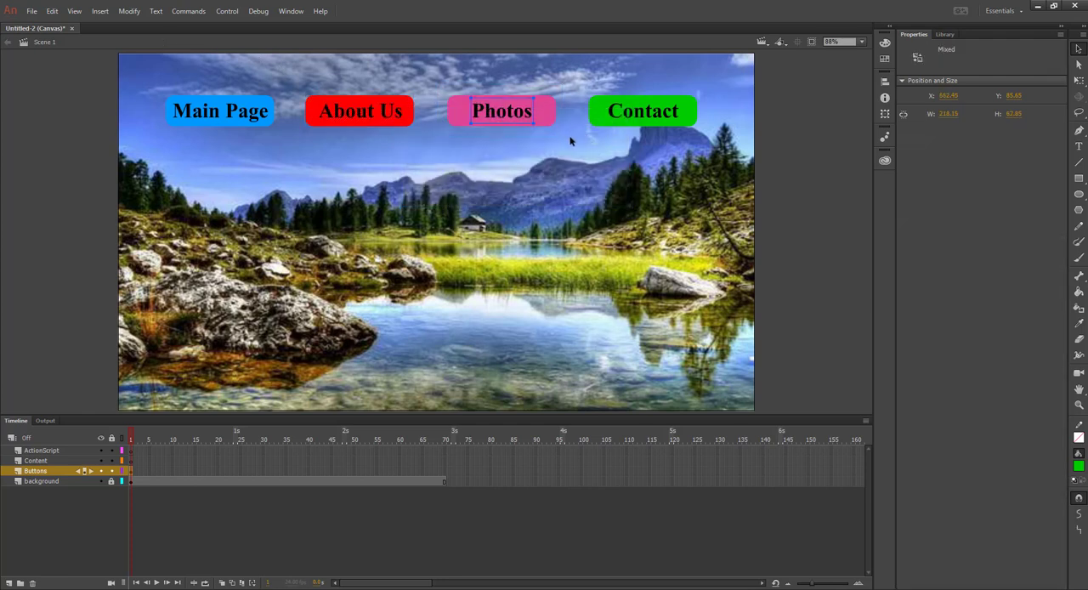
click(130, 11)
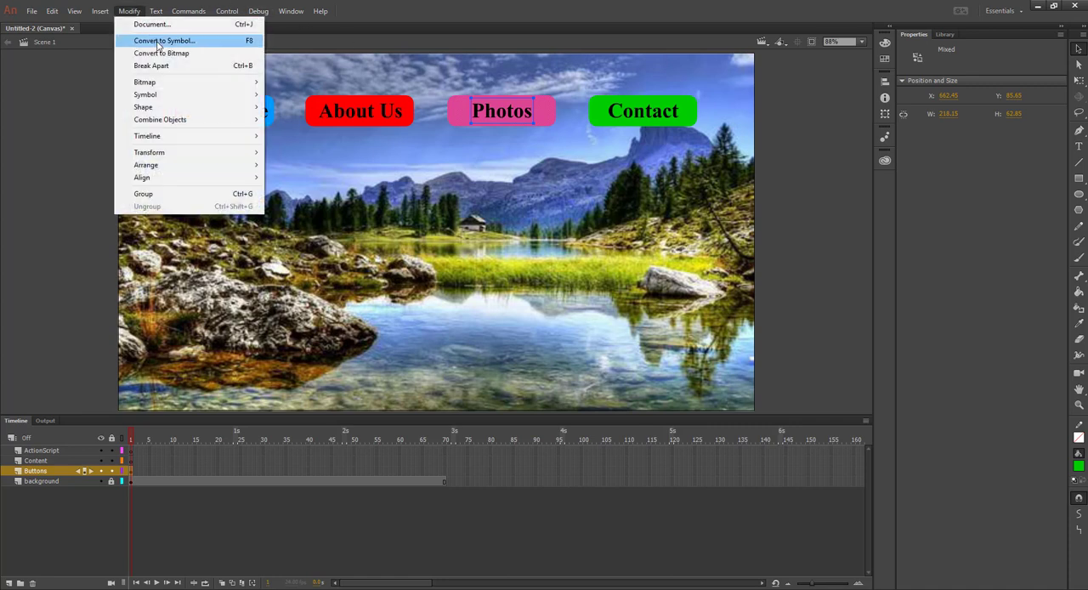
click(160, 41)
text(ph)
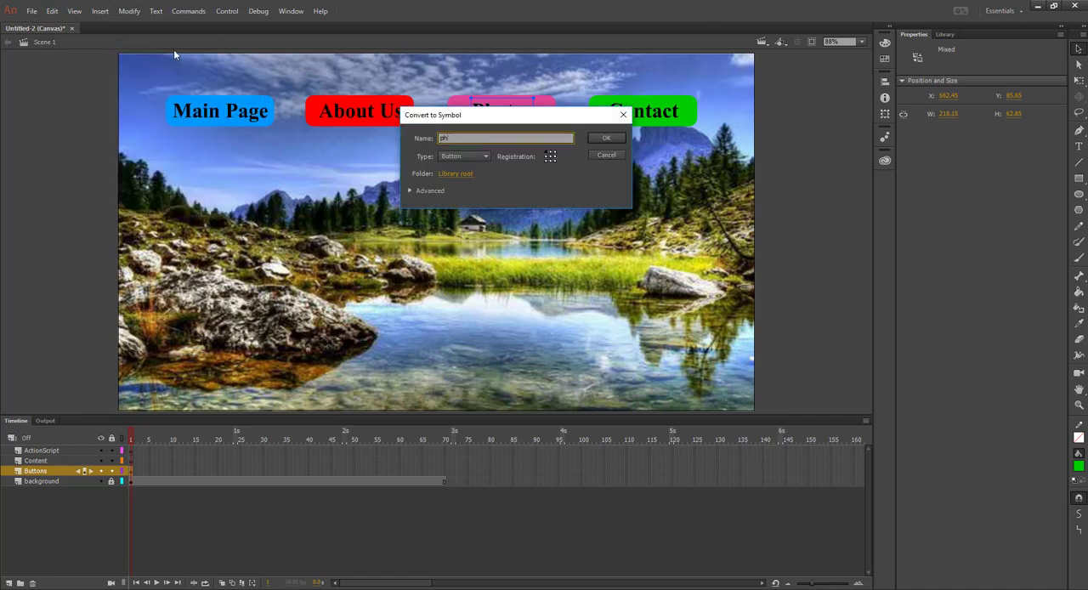
text(otoBtn)
click(604, 141)
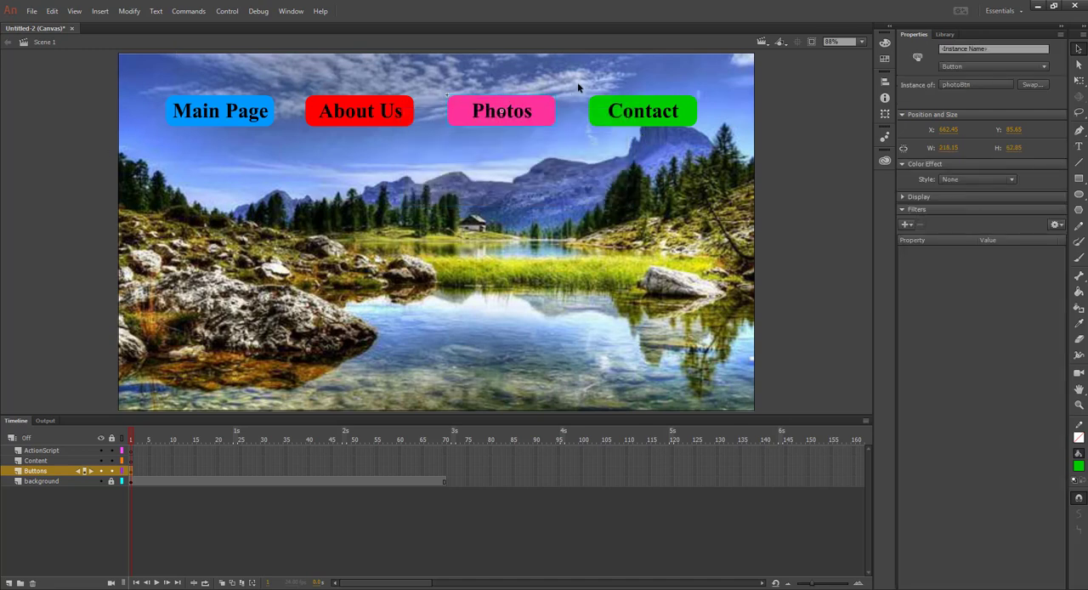
Convert the Contact label and its green rectangle into a Button symbol named contactBtn
drag(585, 82, 717, 149)
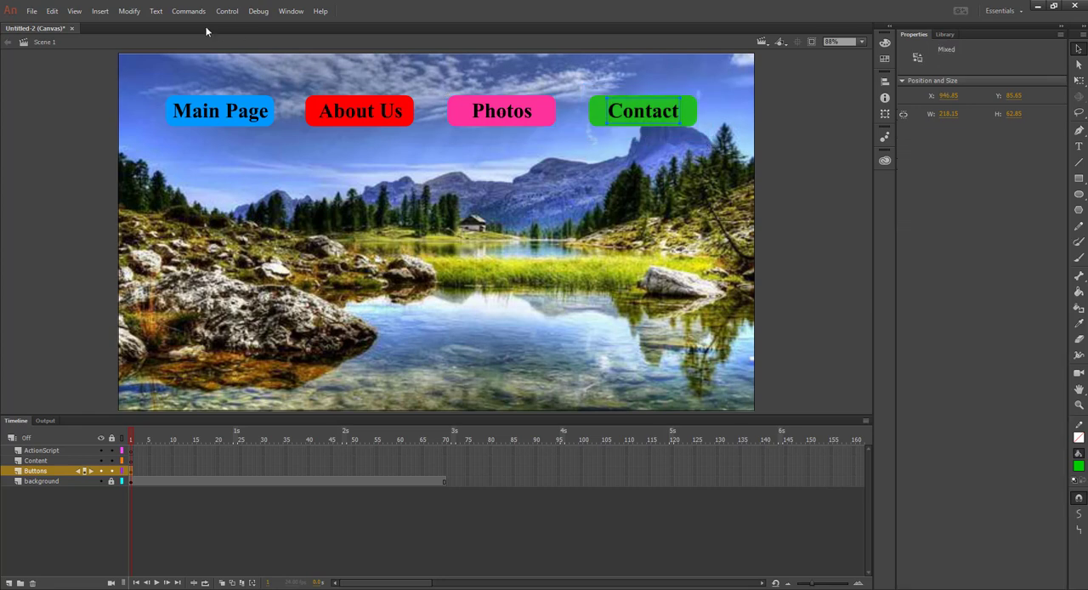
click(128, 12)
click(149, 40)
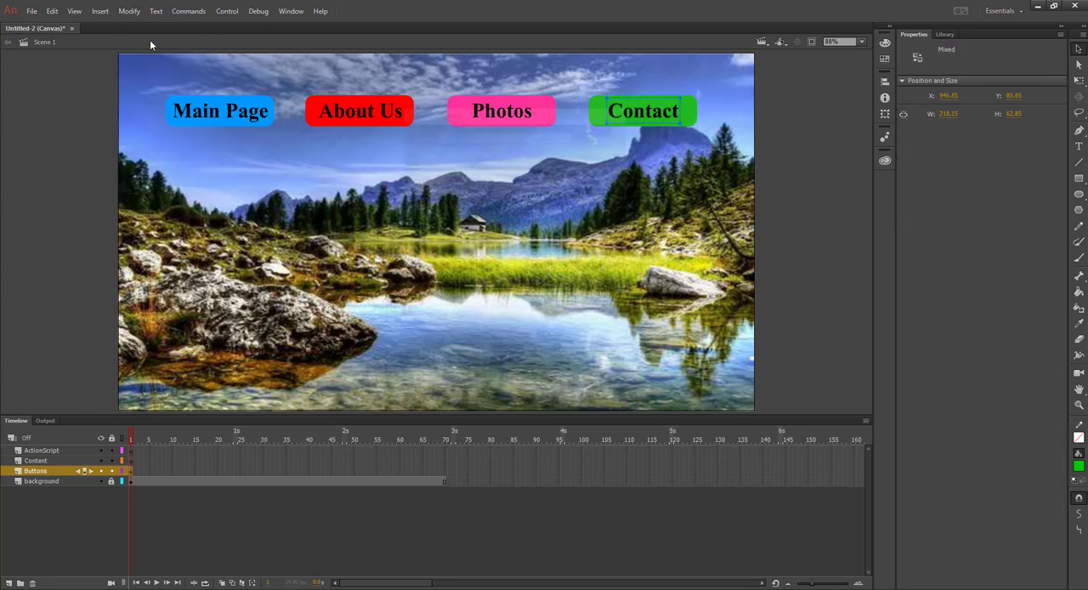
text(contactBtn)
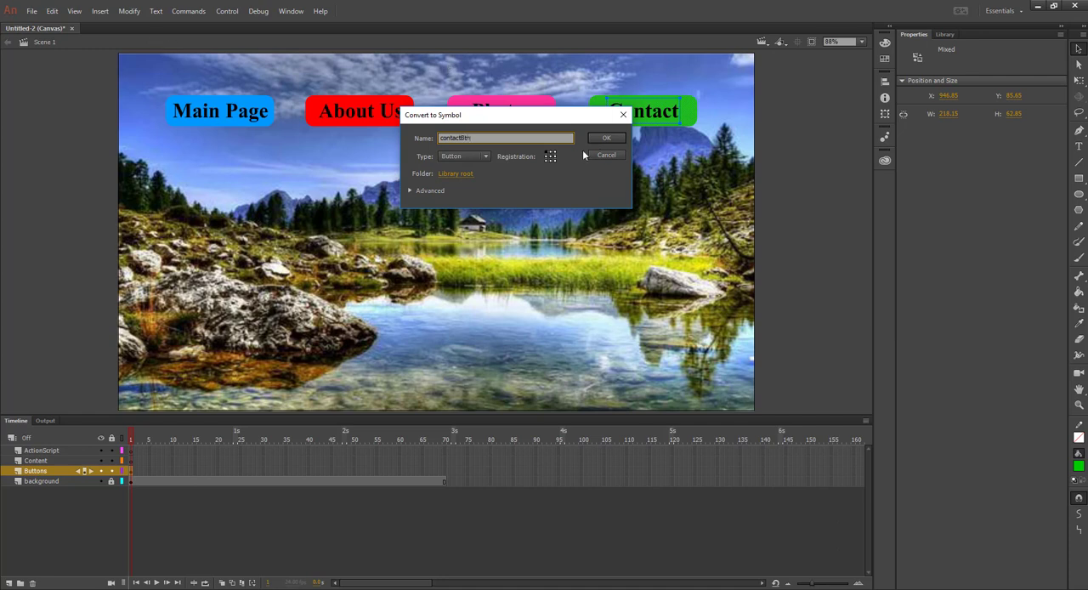
click(606, 137)
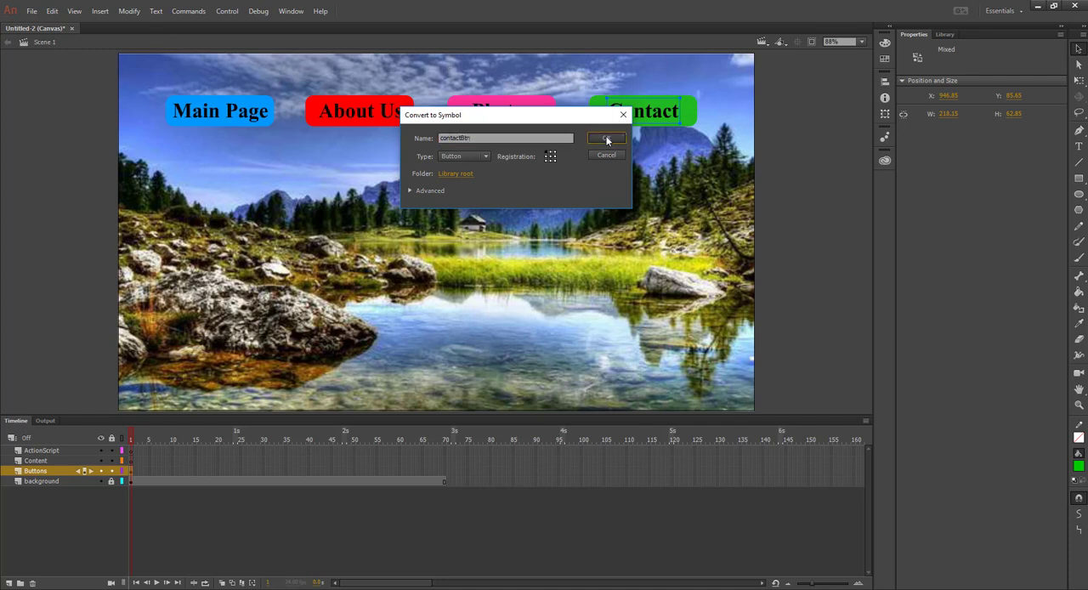
click(252, 124)
click(379, 118)
click(503, 117)
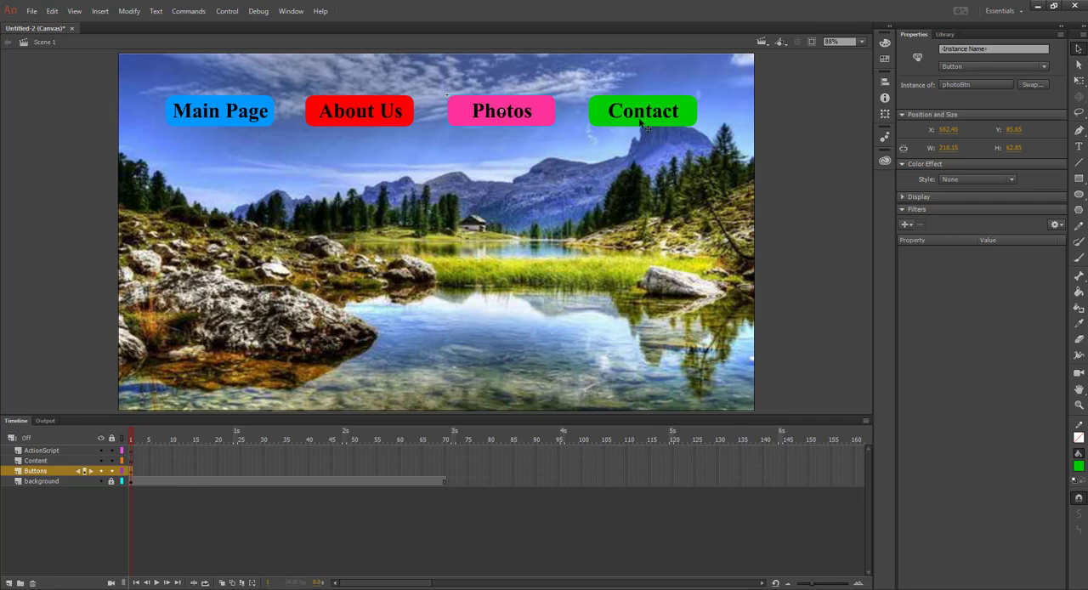
click(641, 123)
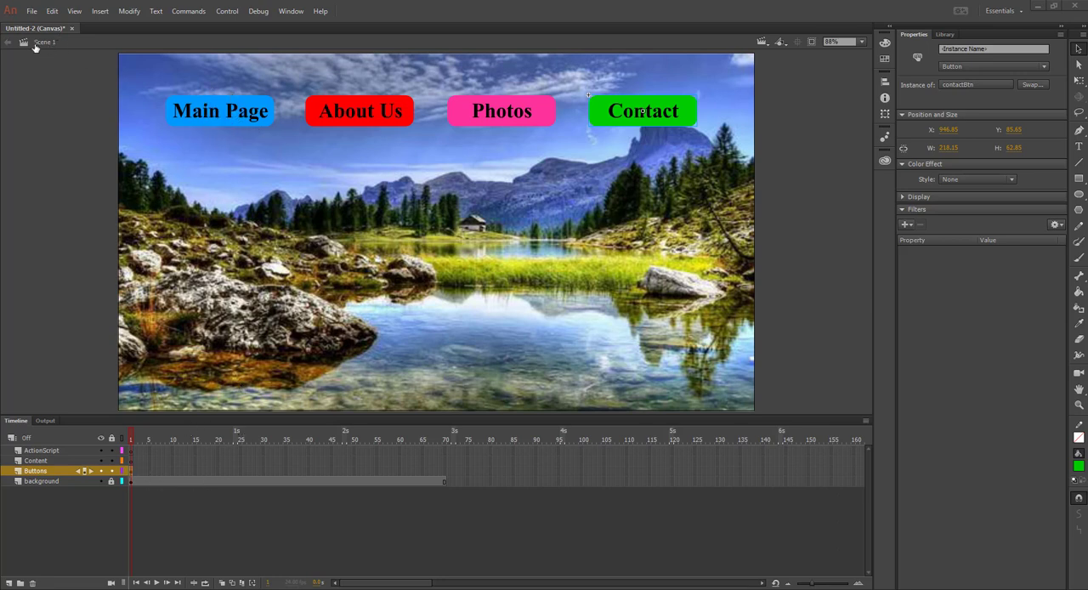
Open the mainBtn symbol for editing and insert keyframes in its Down and Over states
double_click(223, 117)
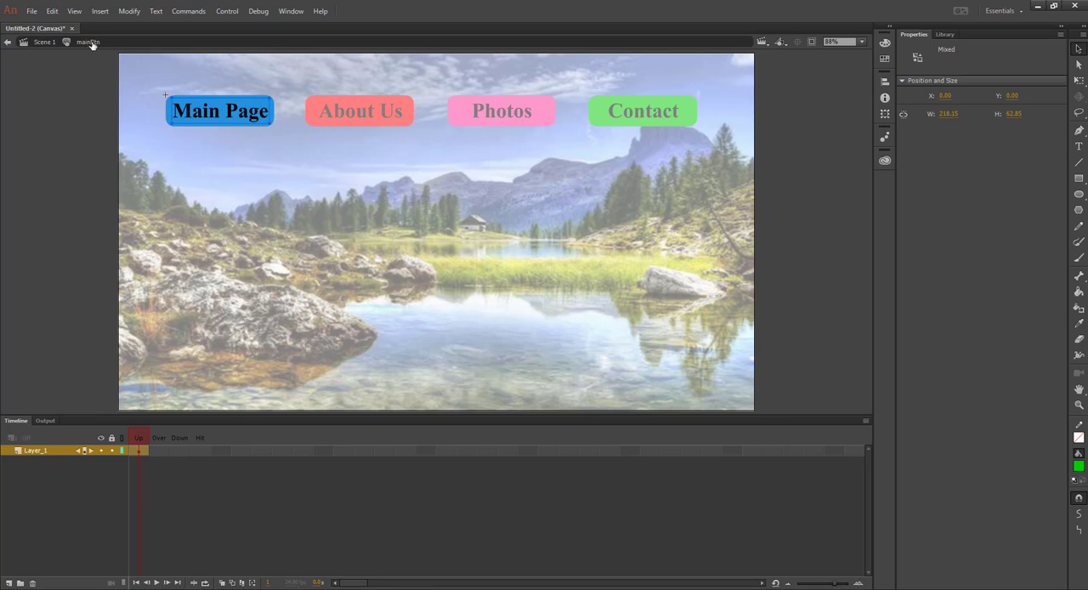
right_click(179, 454)
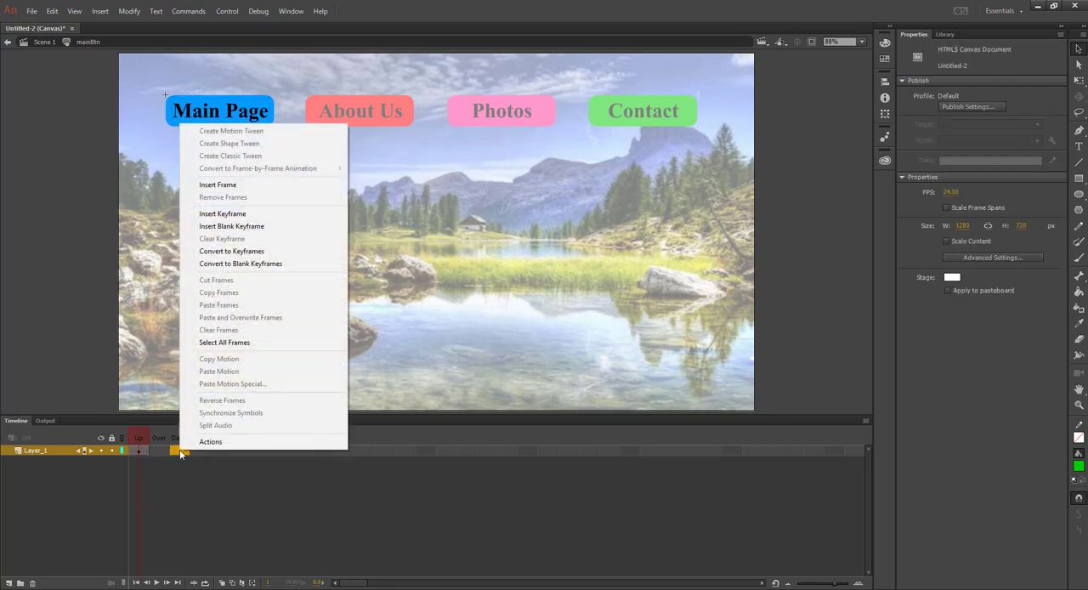
click(245, 214)
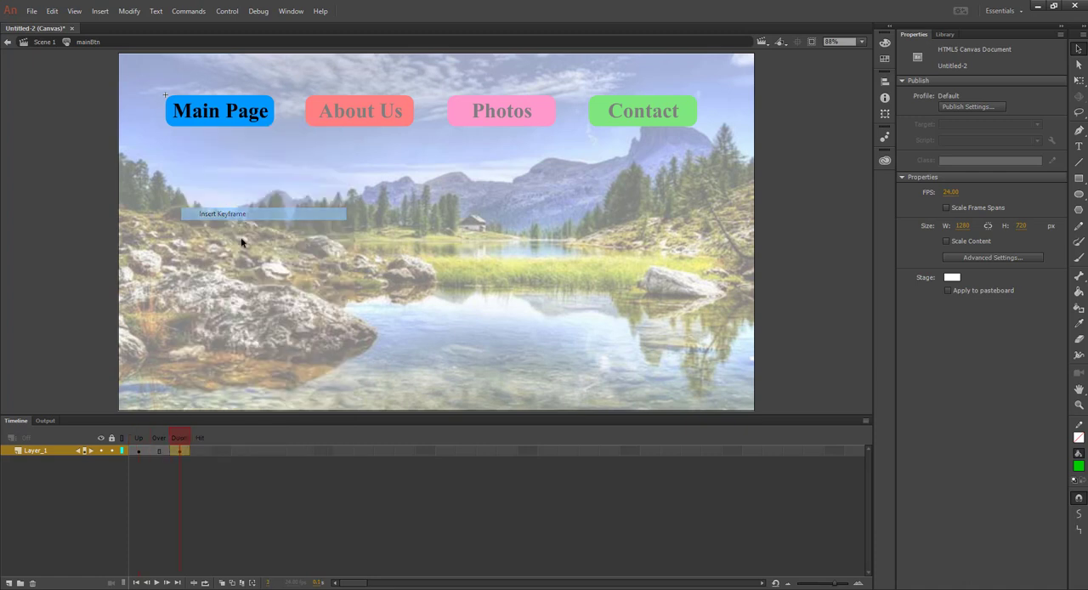
right_click(161, 452)
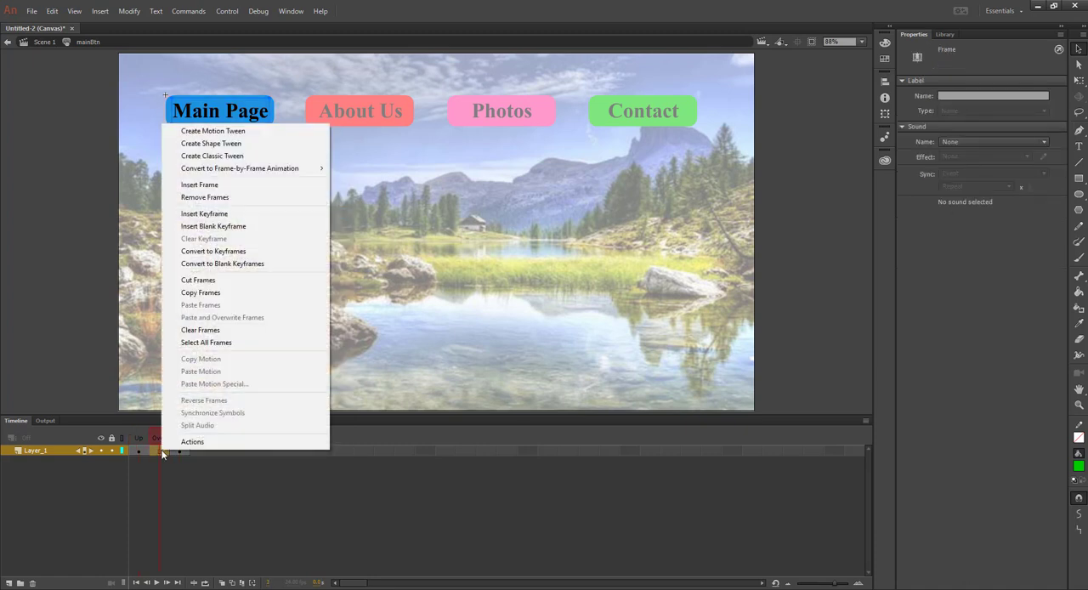
click(211, 216)
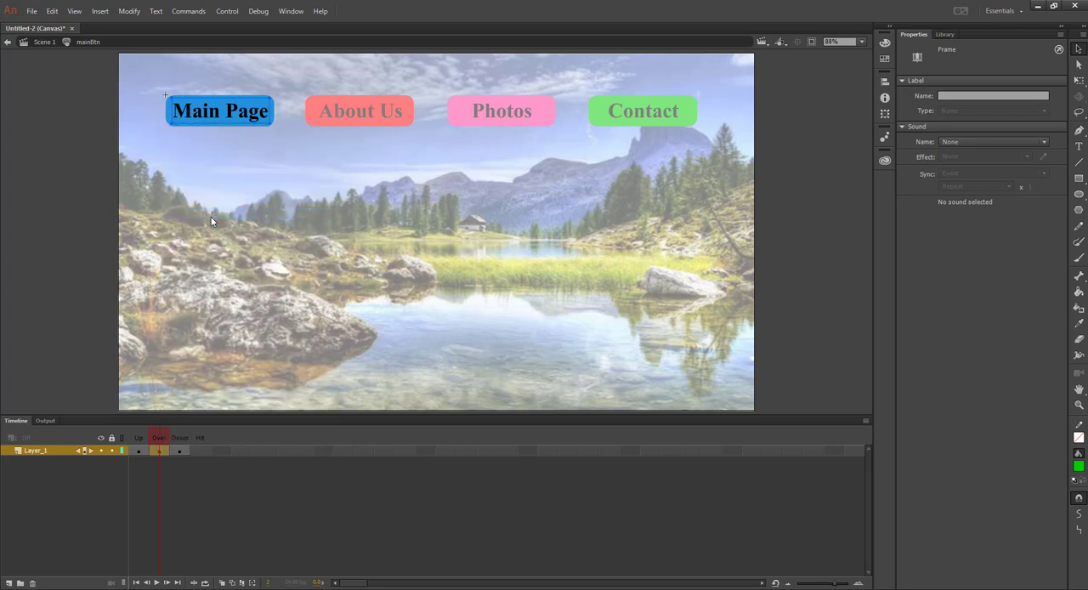
Set the Main Page rectangle's fill in the Over state to orange #FF9966 and return to Scene 1
click(240, 132)
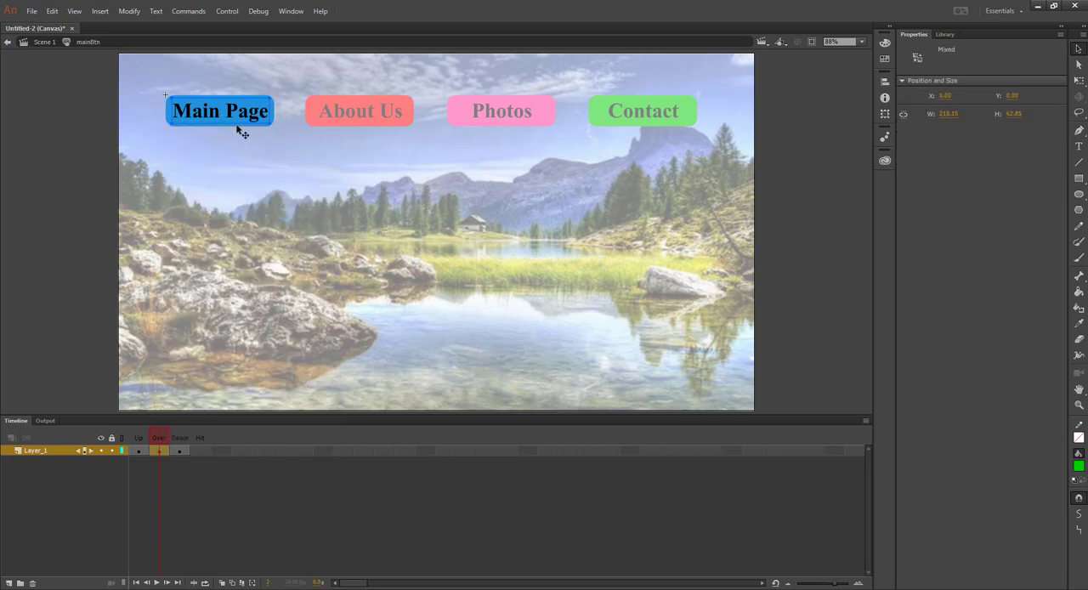
click(224, 150)
click(217, 125)
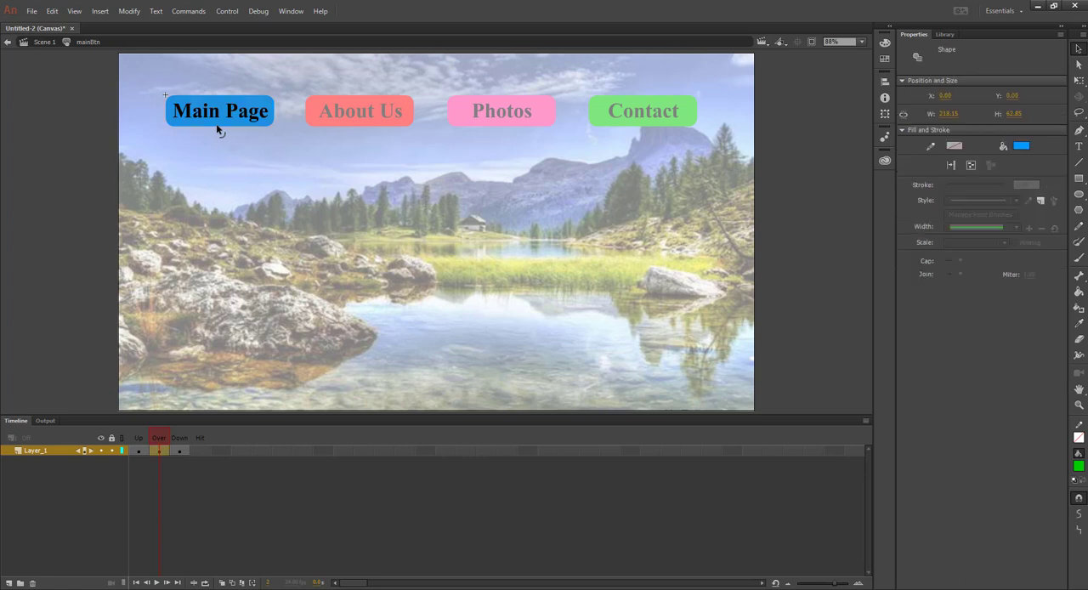
click(1021, 146)
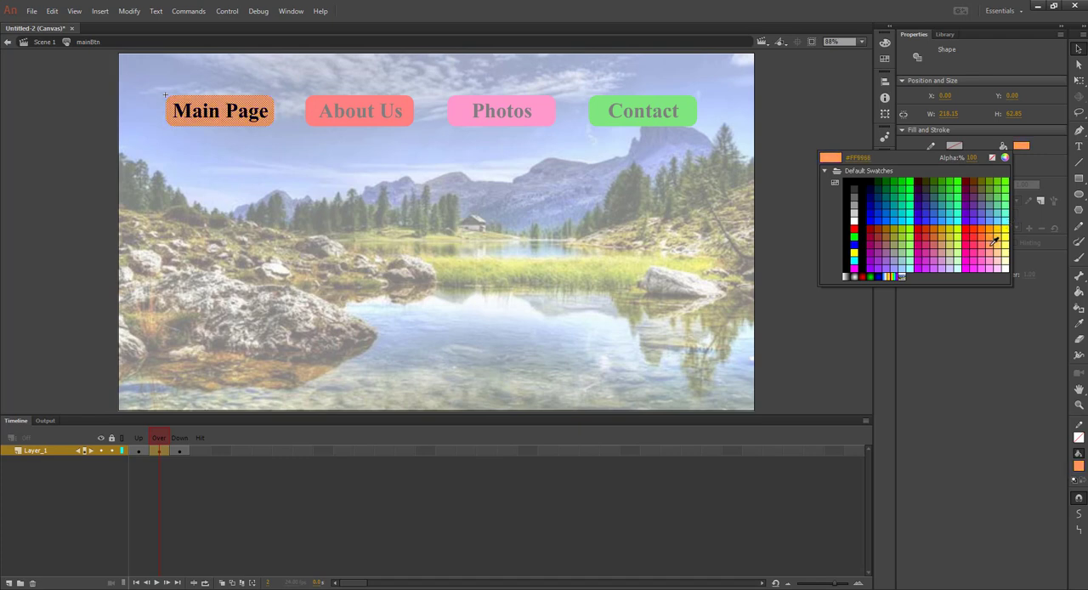
click(991, 244)
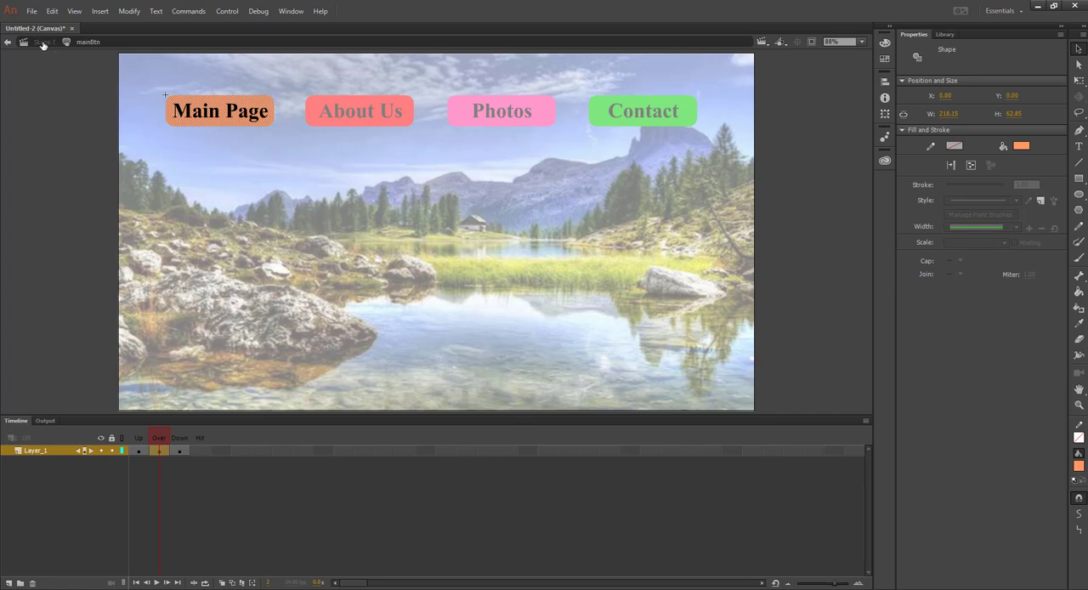
click(1022, 147)
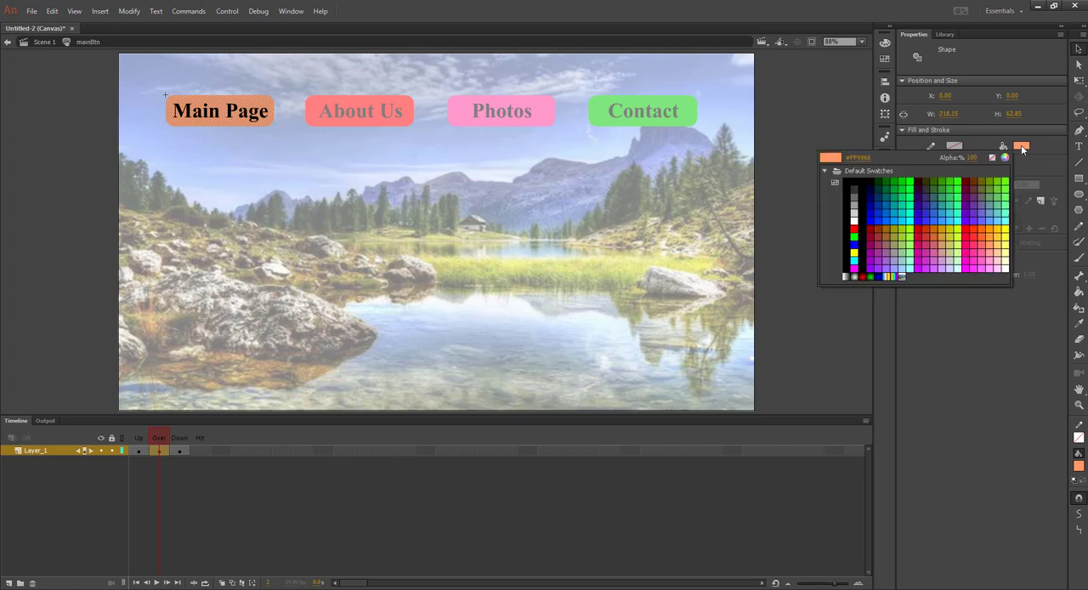
click(993, 241)
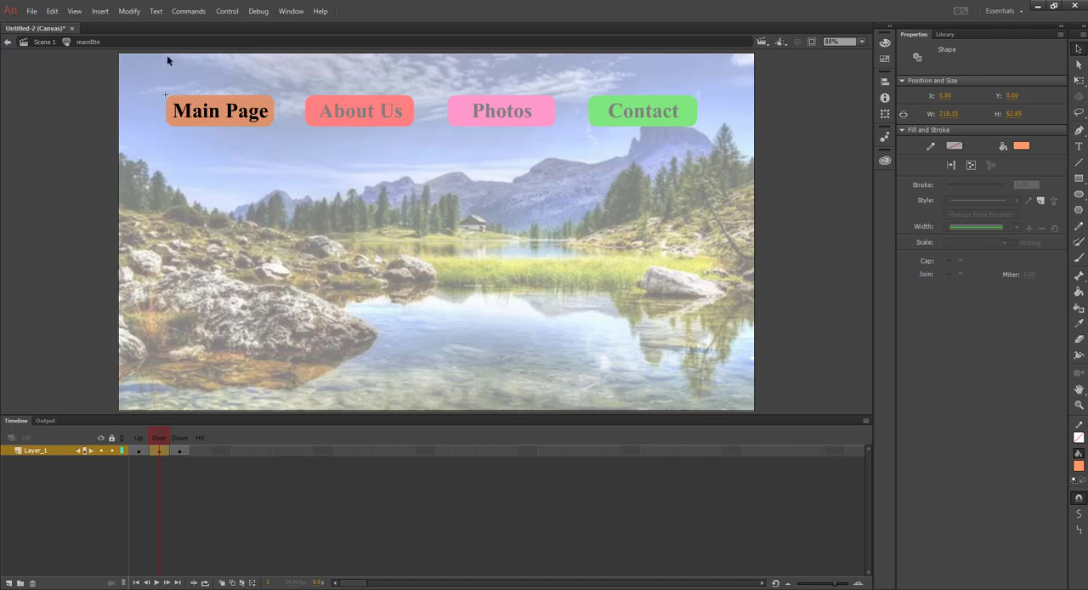
click(45, 41)
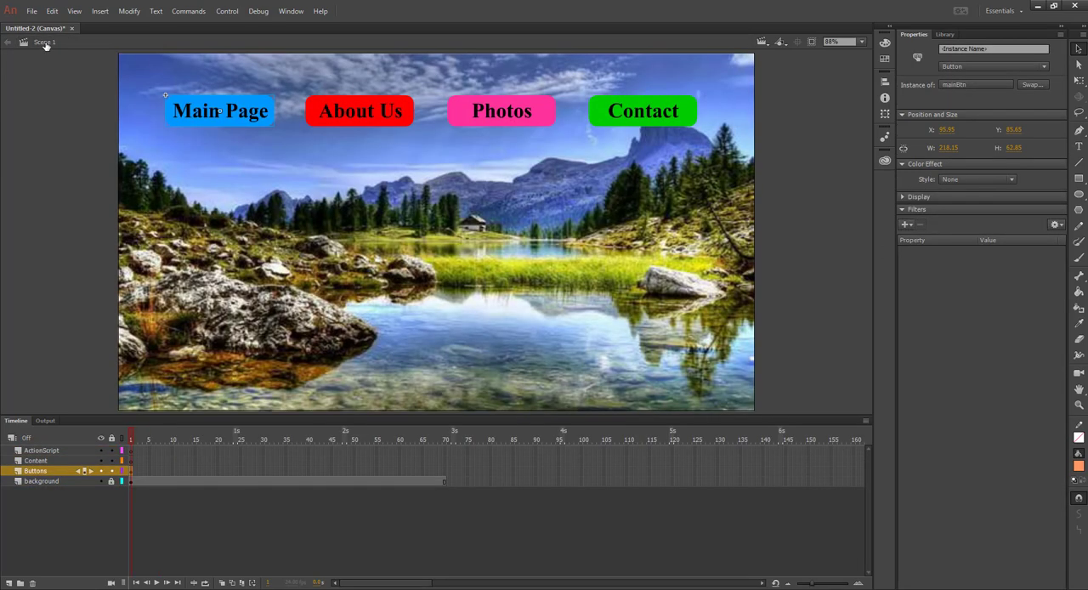
Open the aboutBtn symbol for editing and insert keyframes in its Down and Over states
double_click(364, 118)
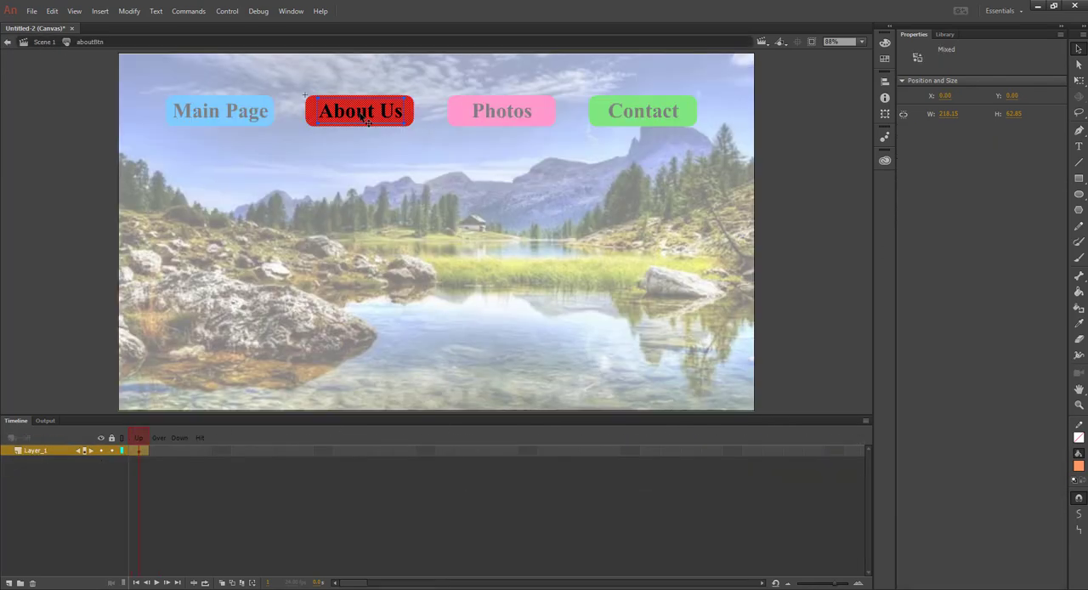
click(179, 450)
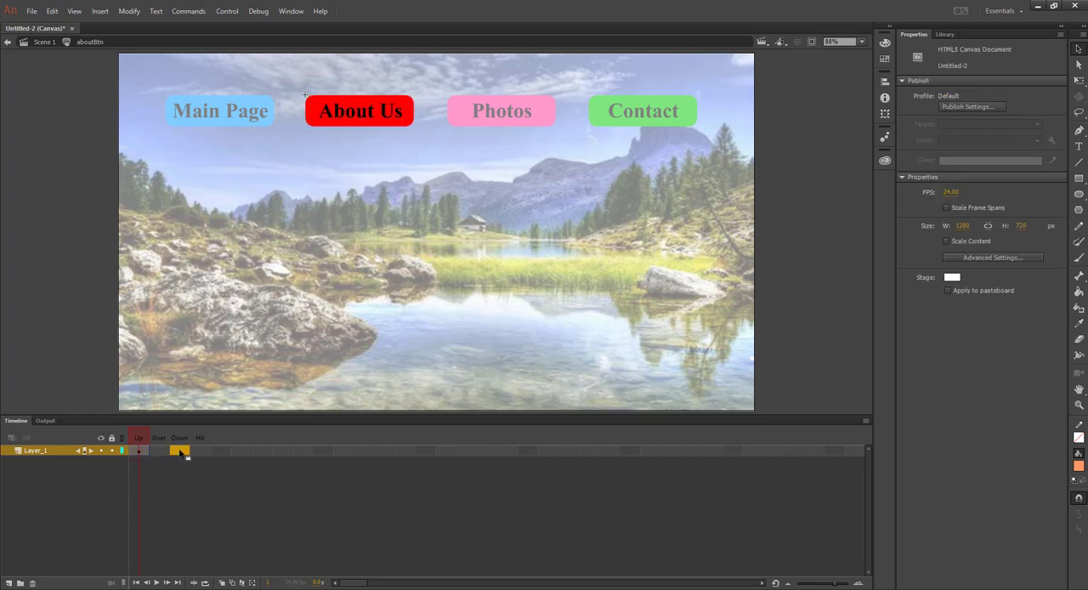
right_click(181, 454)
click(243, 213)
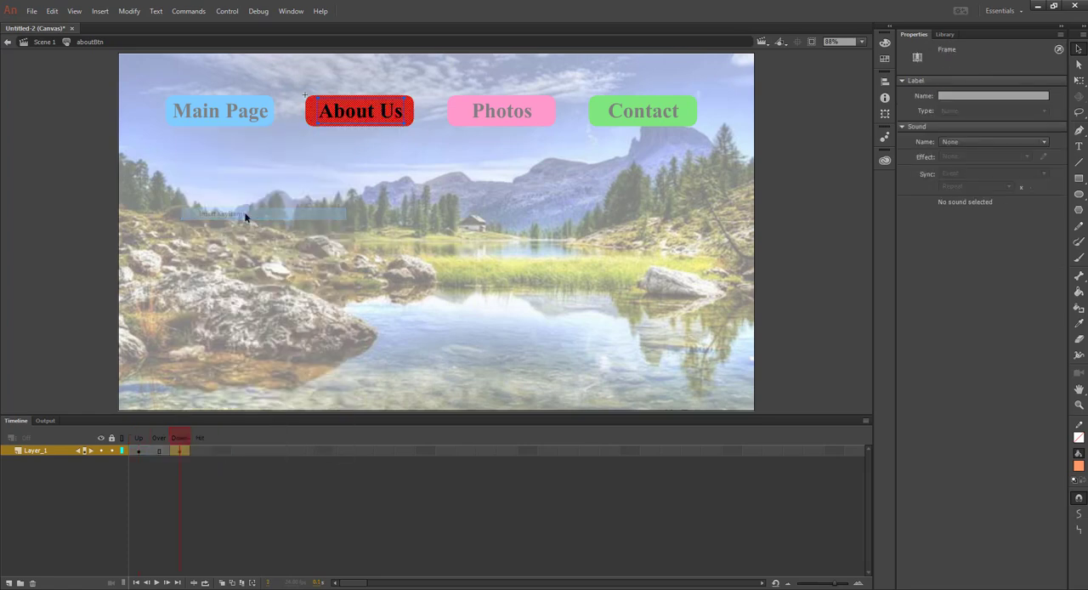
click(159, 452)
right_click(159, 451)
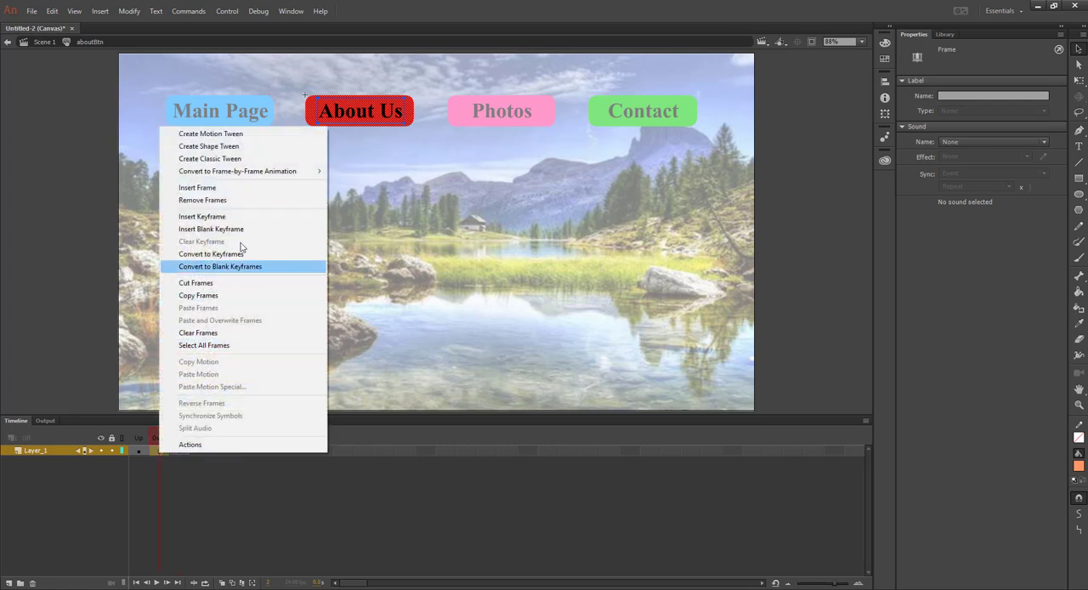
click(235, 218)
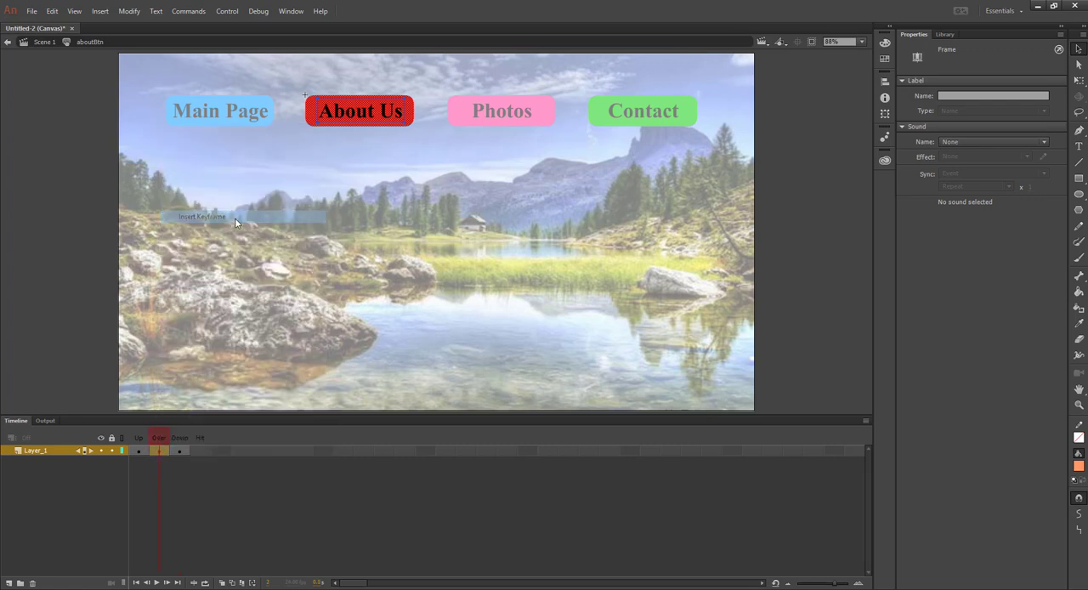
Set the About Us rectangle's fill in the Over state to orange #FF9966 and return to Scene 1
click(416, 130)
click(413, 118)
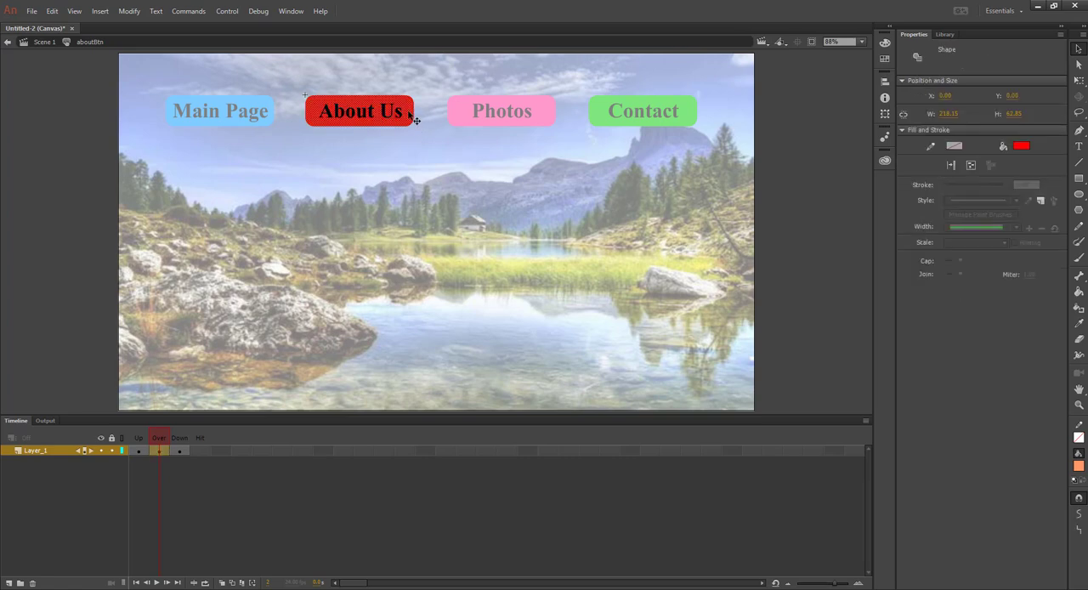
click(1020, 146)
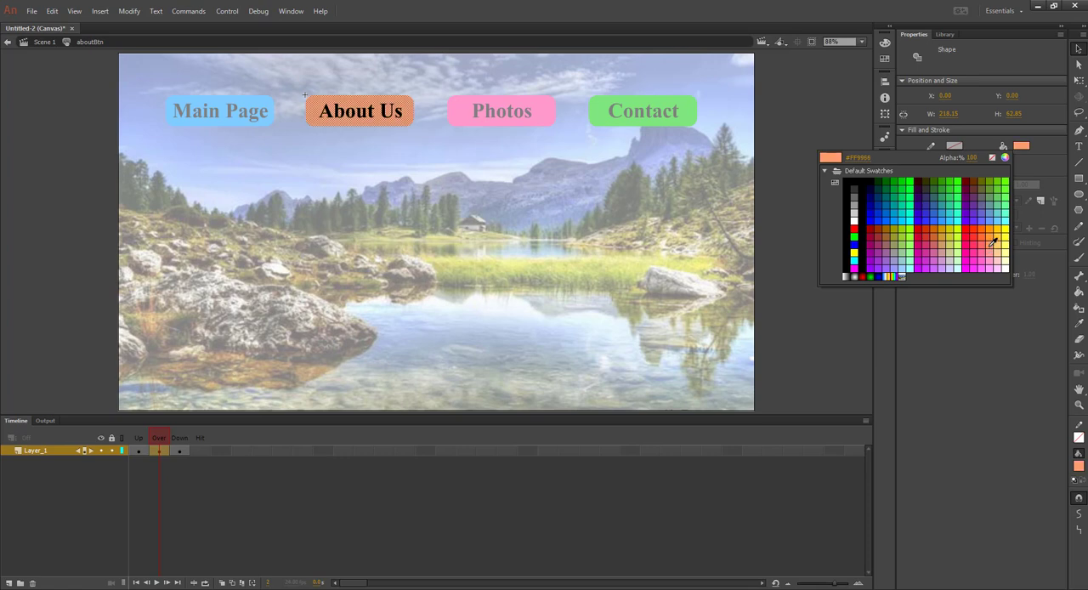
click(992, 245)
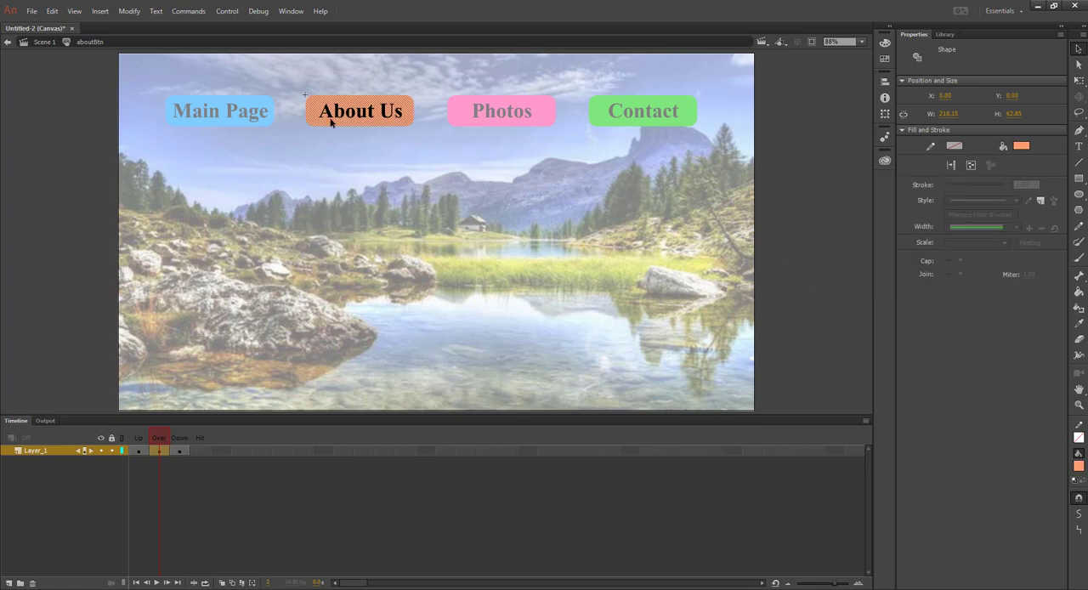
click(41, 42)
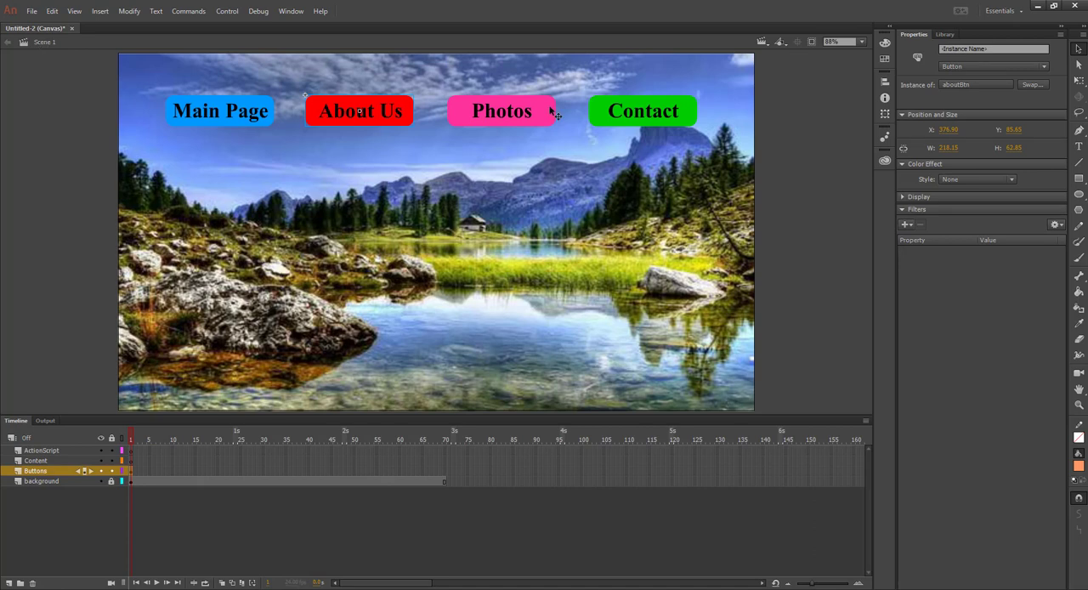
Open the photoBtn symbol for editing and insert keyframes in its Down and Over states
double_click(498, 110)
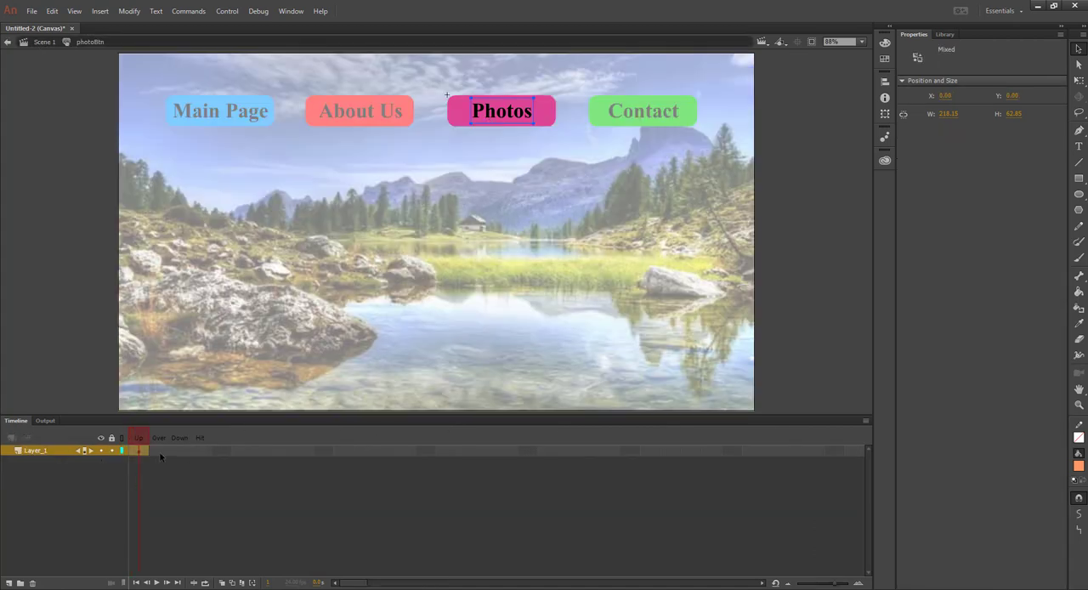
click(179, 451)
right_click(181, 452)
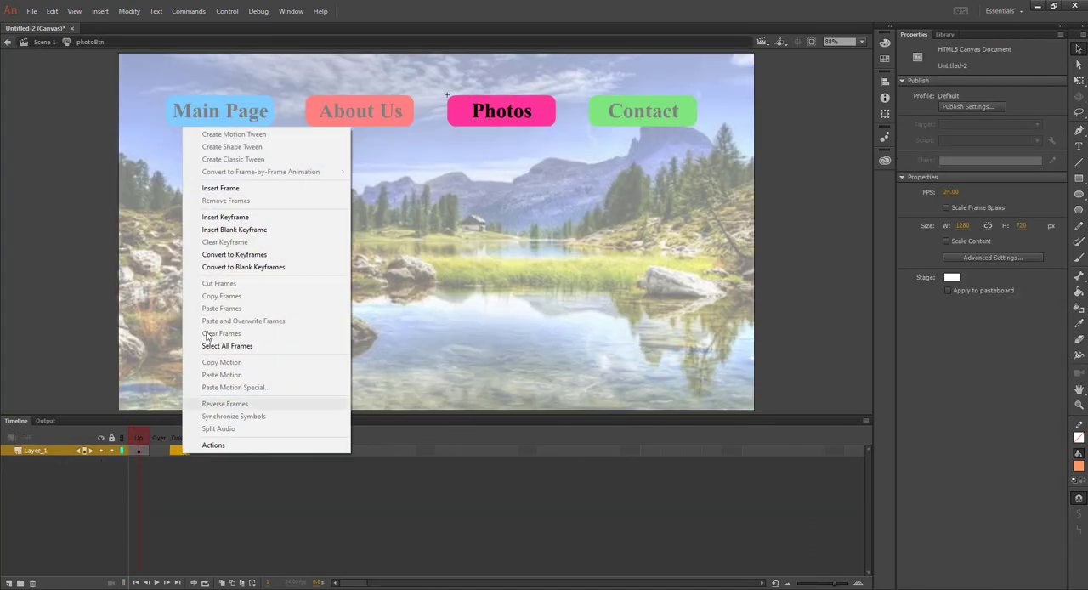
click(224, 217)
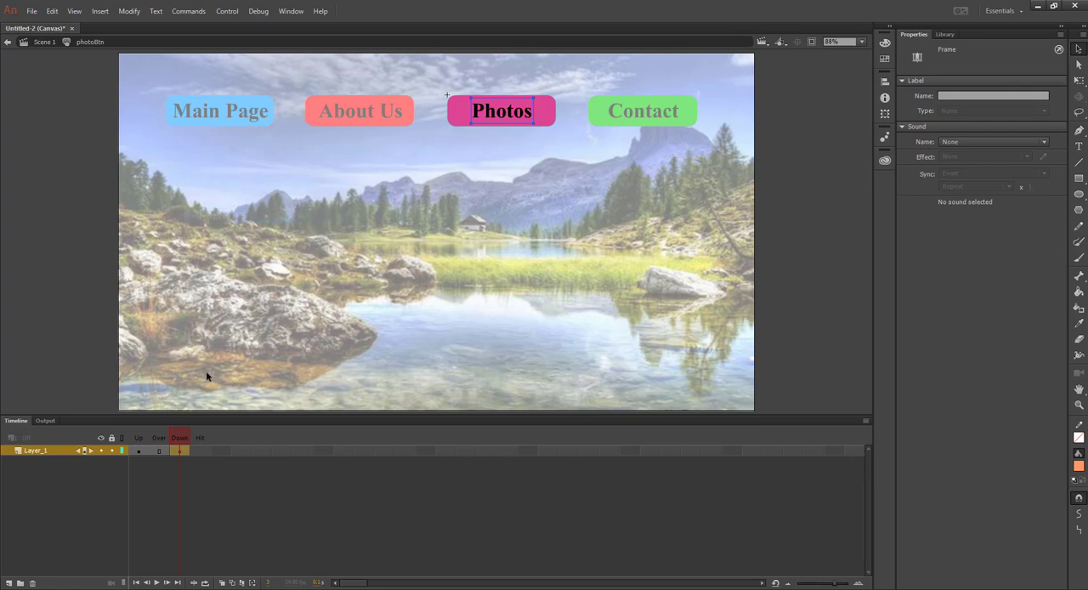
right_click(158, 454)
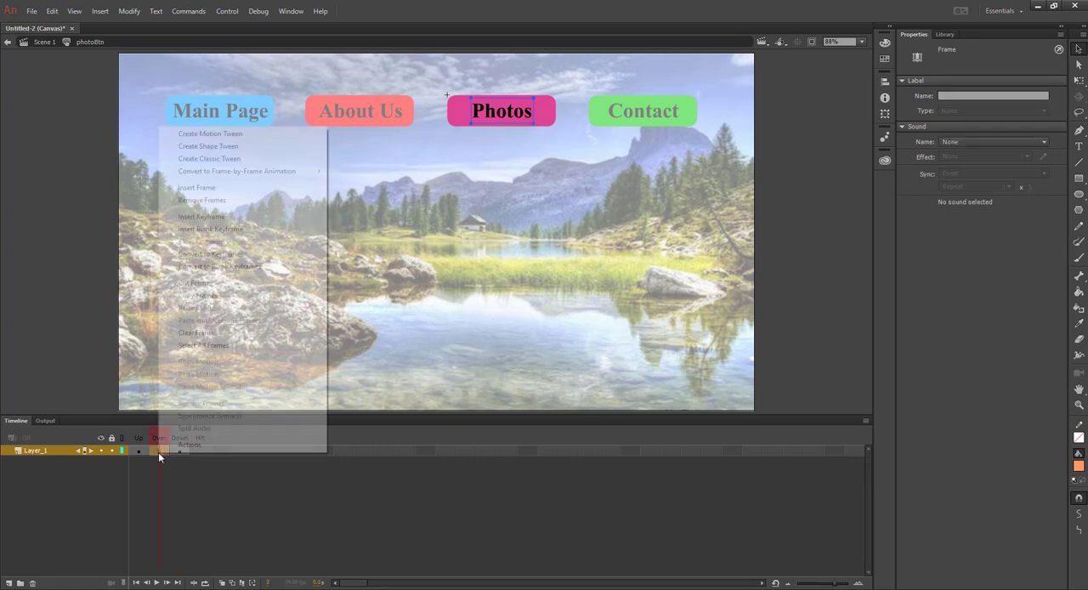
click(218, 217)
Set the Photos rectangle's fill in the Over state to orange #FF9966 and return to Scene 1
click(473, 185)
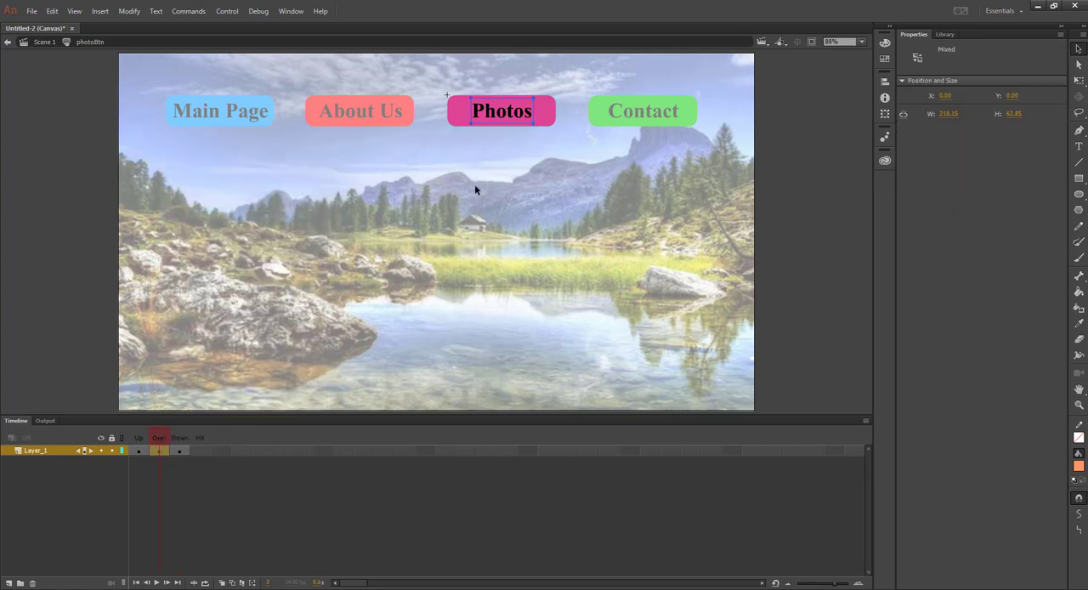
click(548, 125)
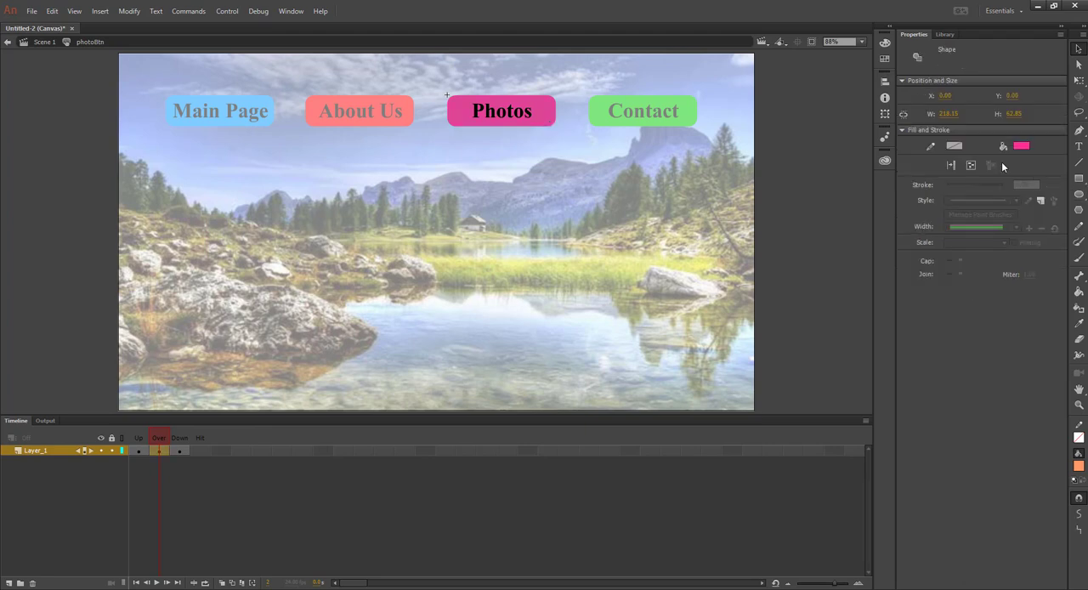
click(1023, 148)
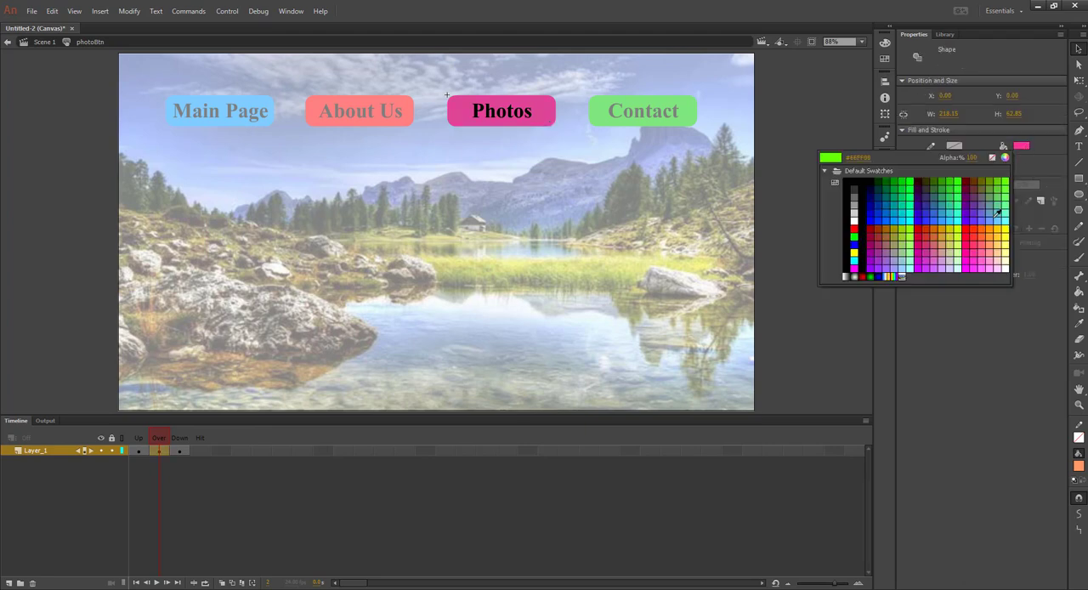
click(994, 243)
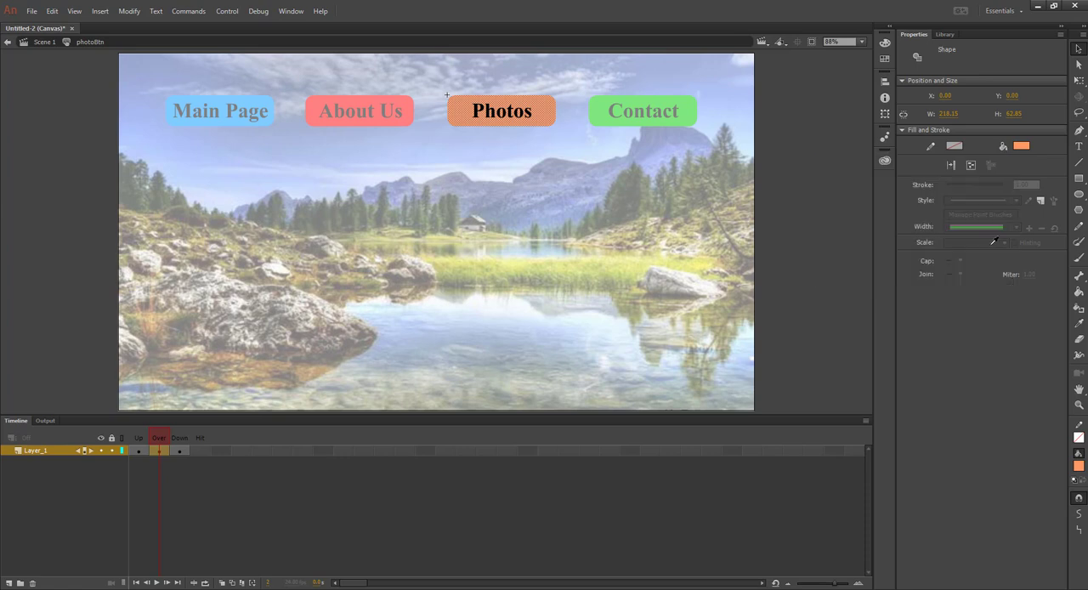
click(44, 41)
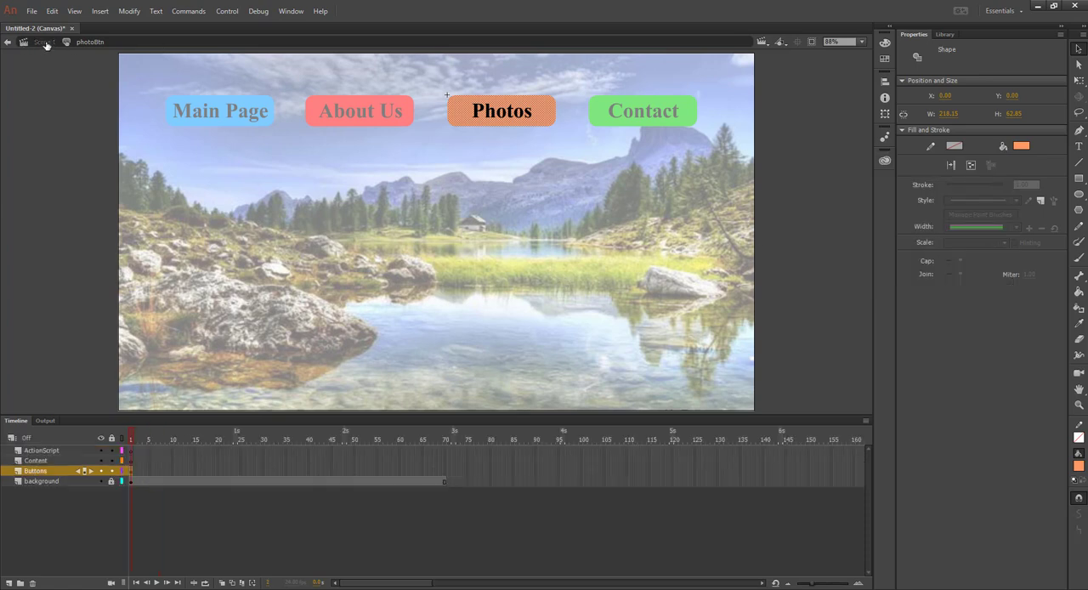
Open the contactBtn symbol for editing and insert keyframes in its Down and Over states
double_click(657, 119)
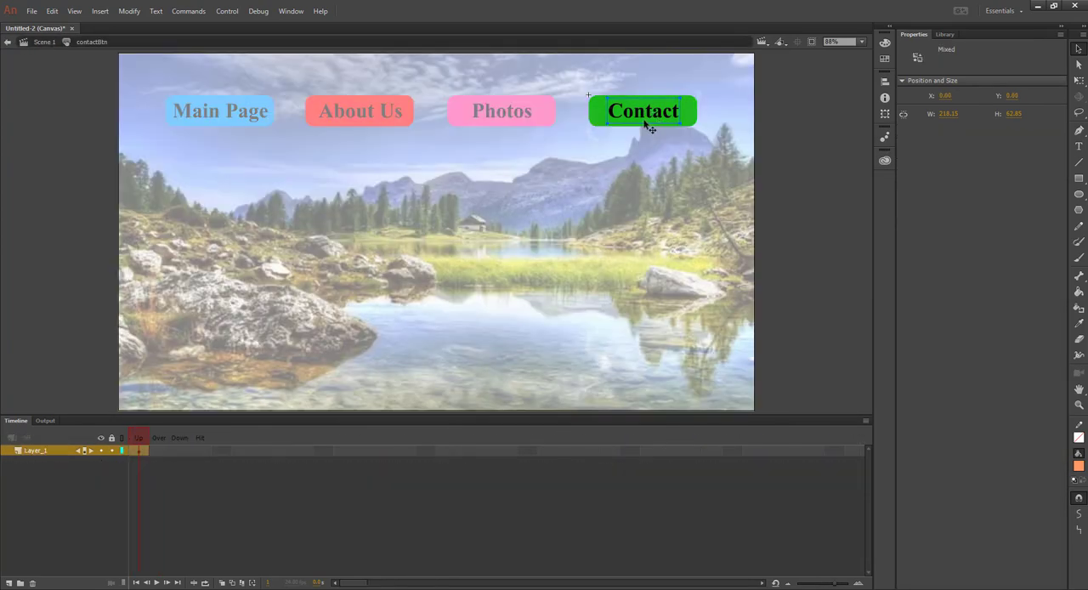
click(180, 447)
right_click(179, 447)
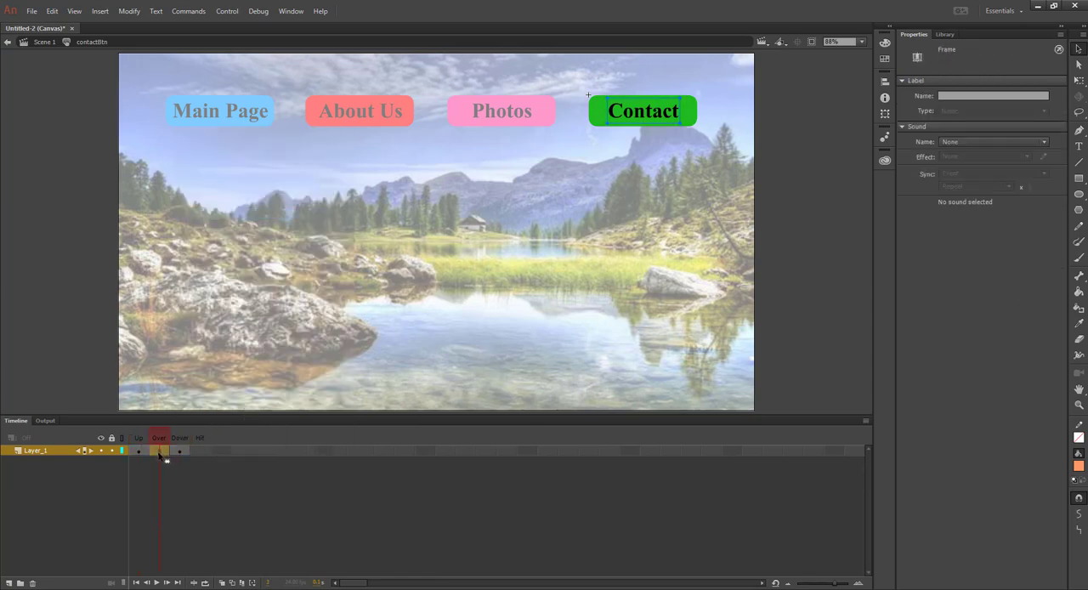
right_click(158, 456)
click(219, 214)
Set the Contact rectangle's fill in the Over state to orange #FF9966 and return to Scene 1
click(618, 213)
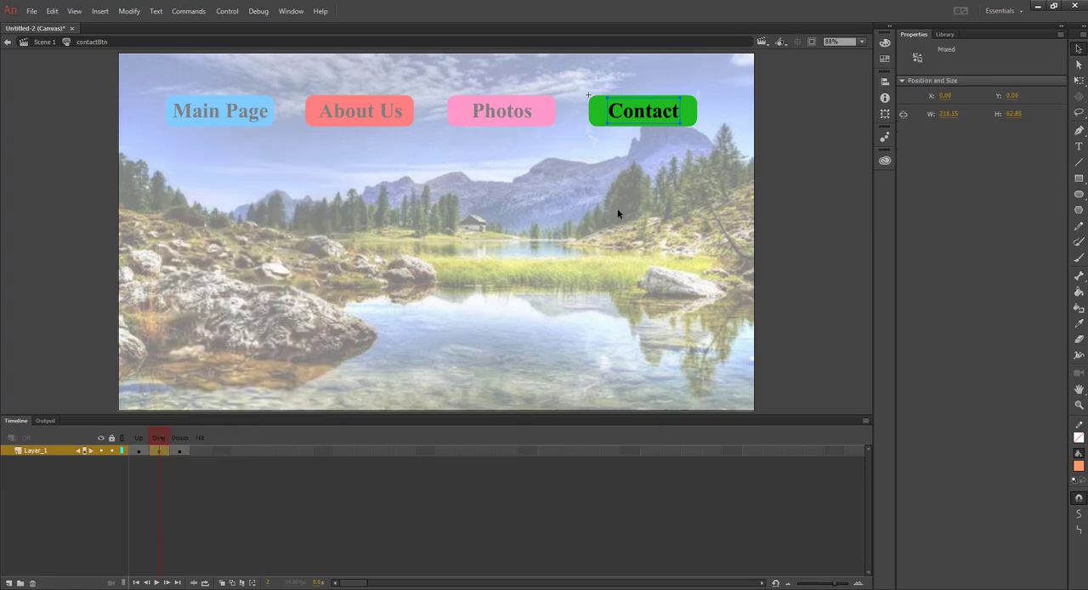
click(697, 116)
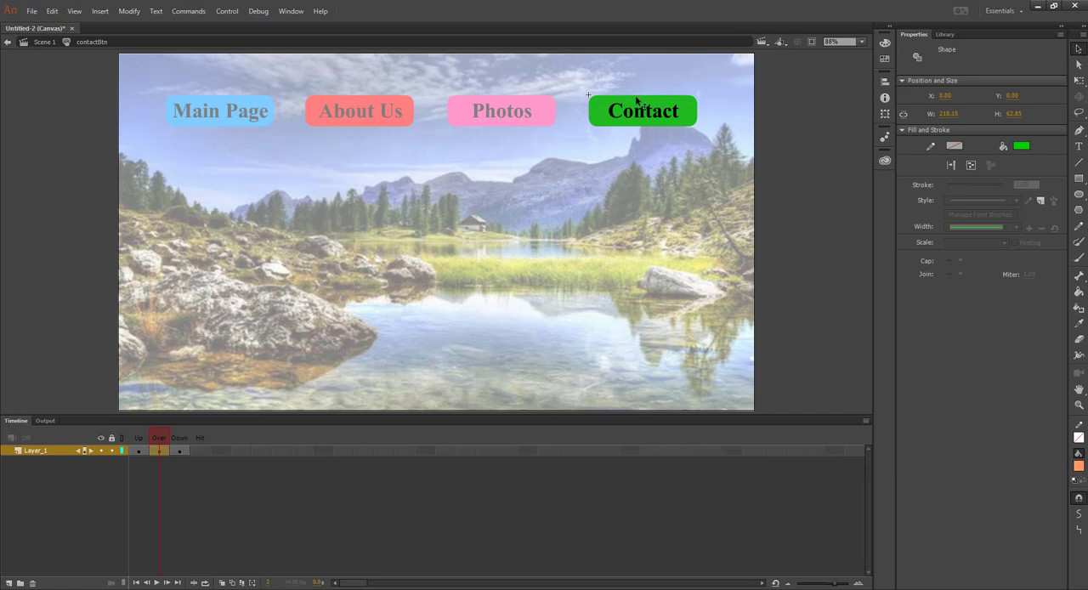
click(1022, 147)
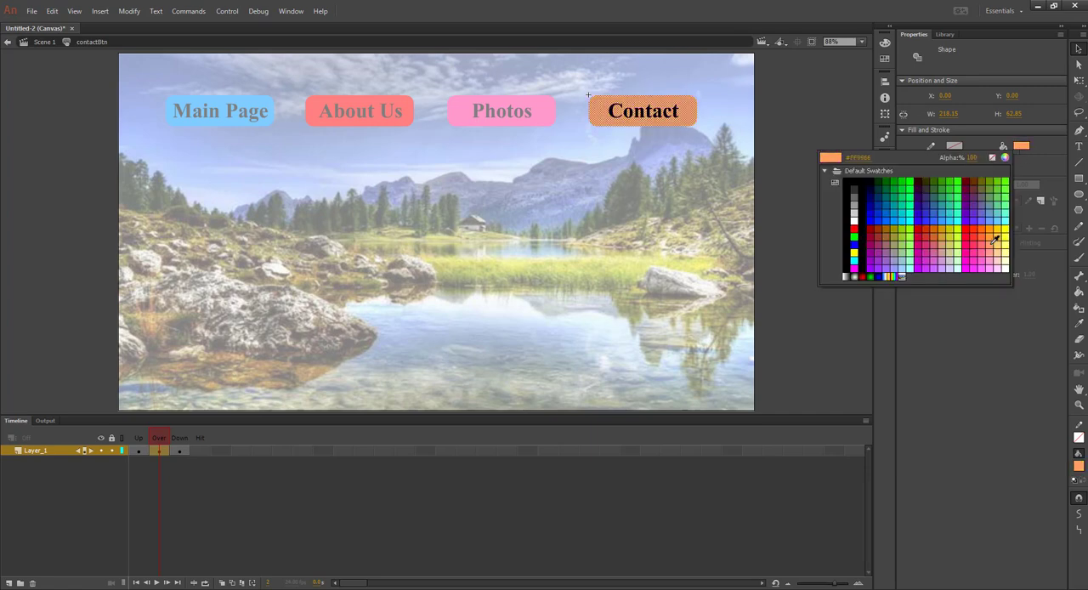
click(993, 242)
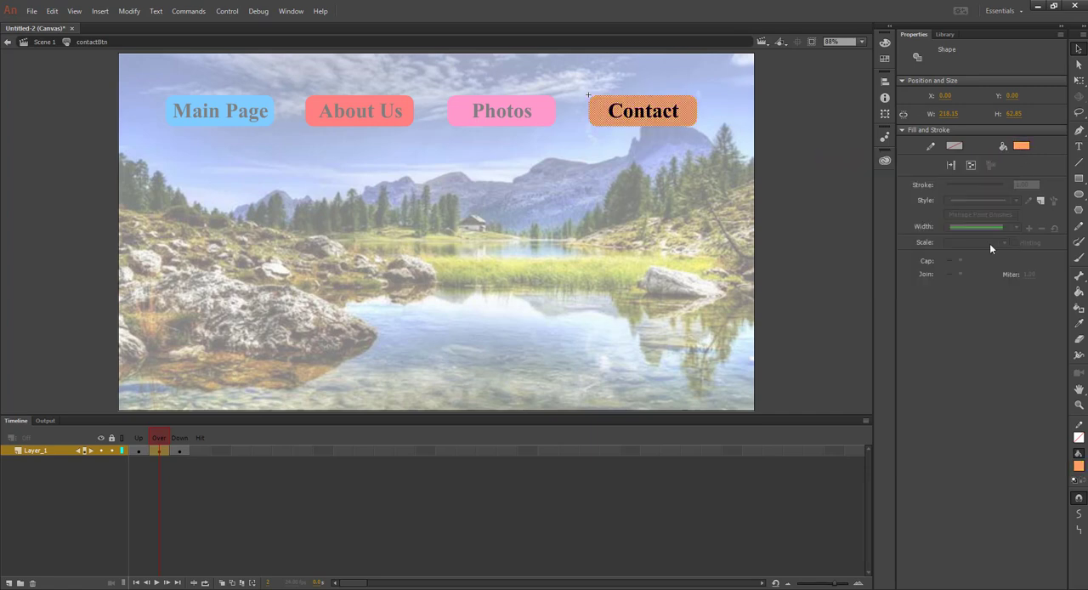
click(41, 46)
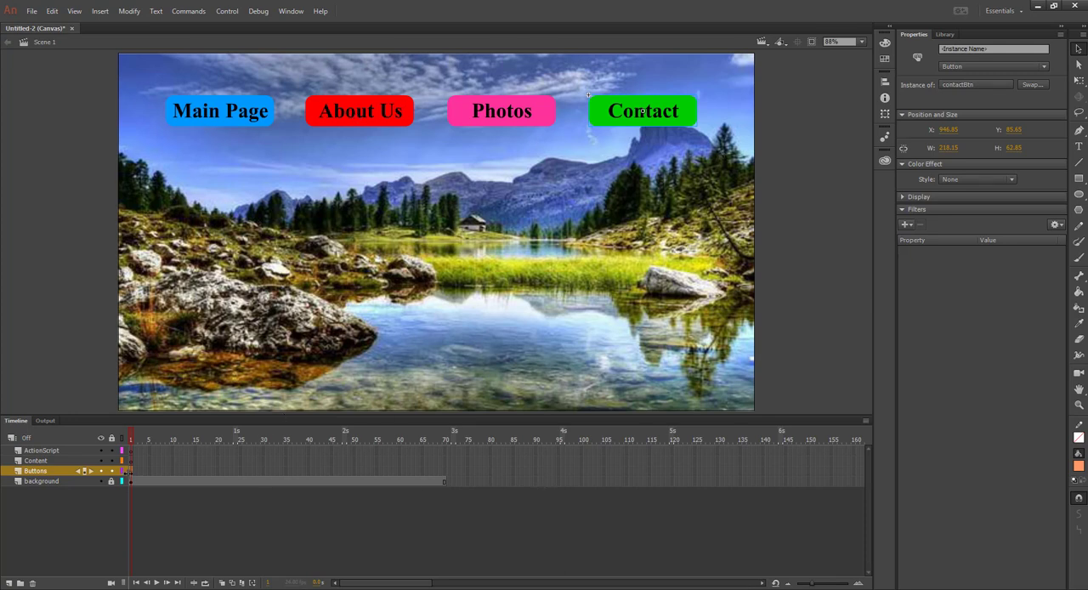
Extend the Buttons layer to frame 70 so it spans the same frames as the background, and scrub the timeline to check it
click(445, 472)
right_click(445, 472)
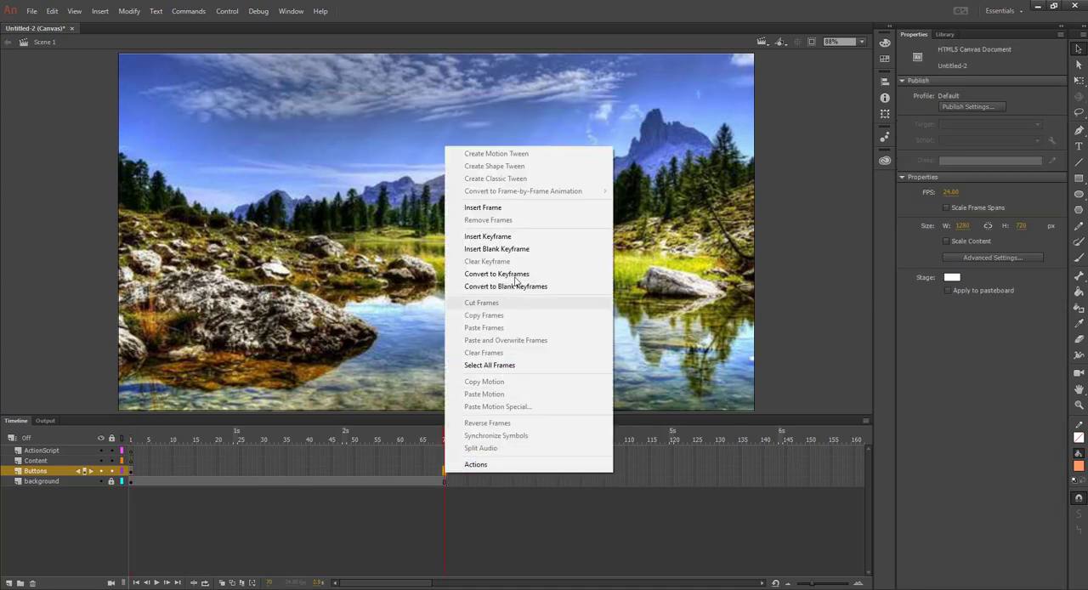
click(507, 211)
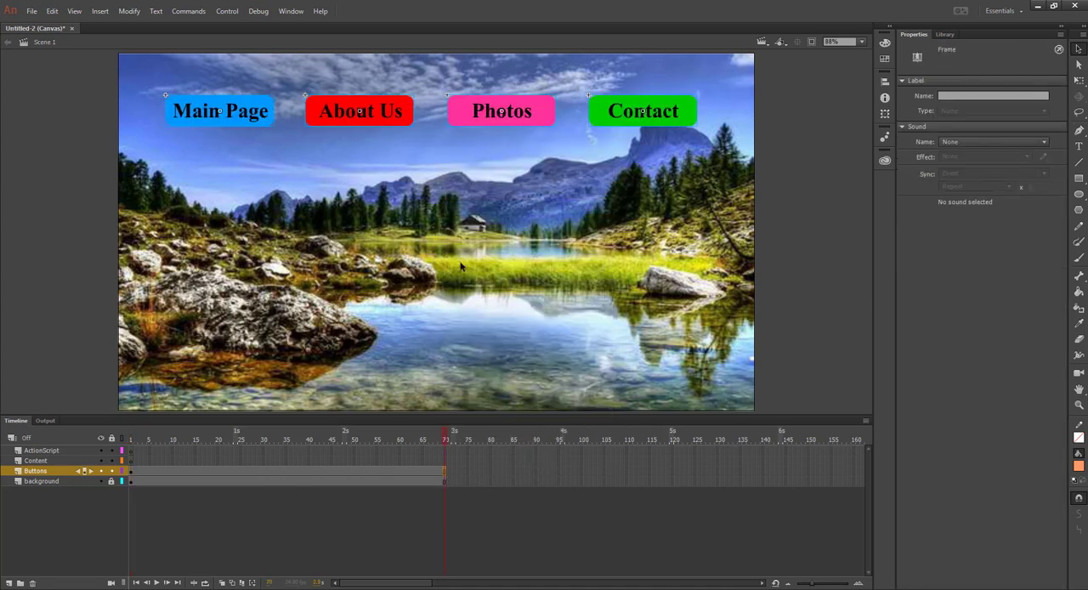
click(180, 438)
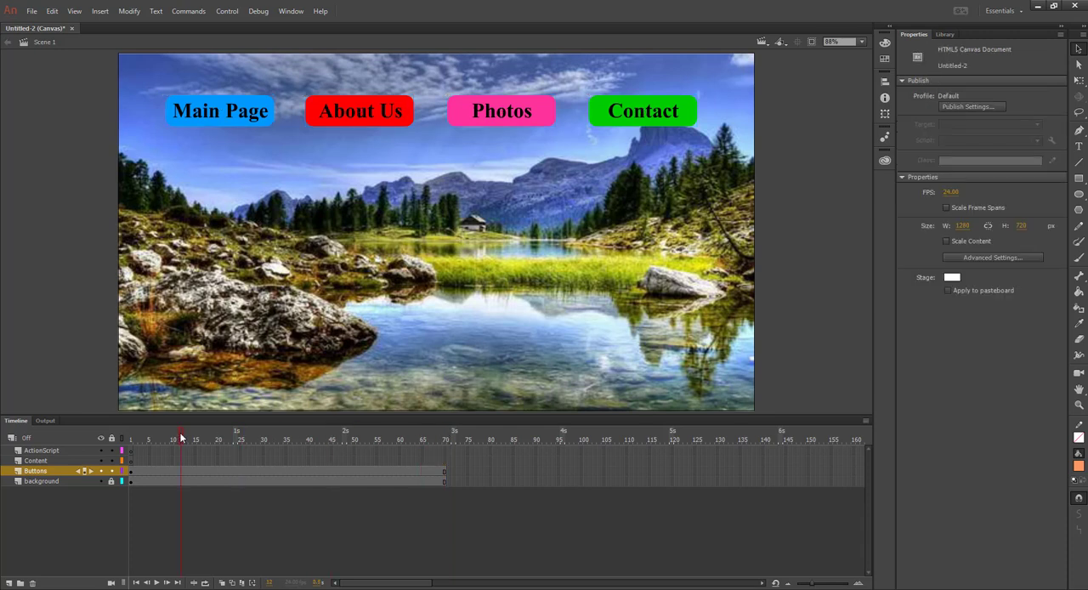
click(426, 439)
Test the movie in the browser to check the navigation buttons, then close the preview
click(227, 11)
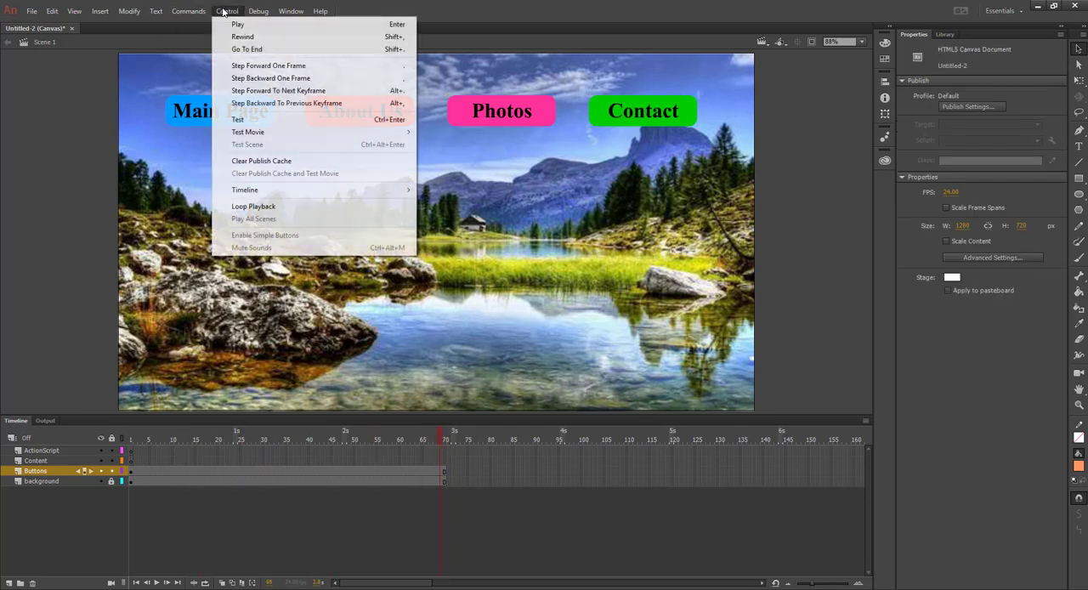
click(256, 122)
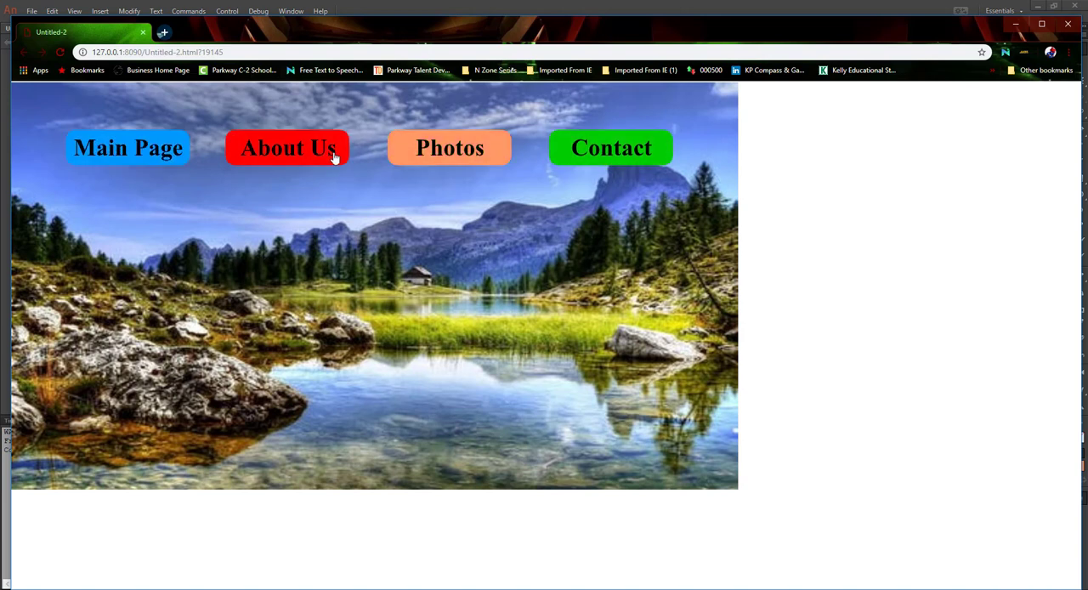
click(1068, 26)
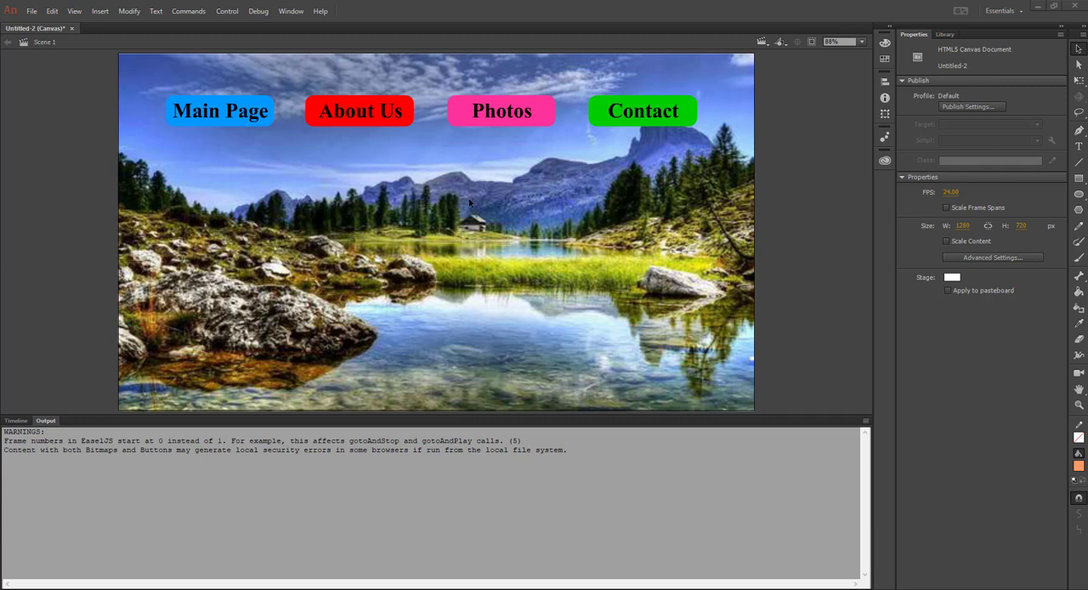
Test the movie again and resize the browser window to examine how the page responds to different window sizes
click(126, 12)
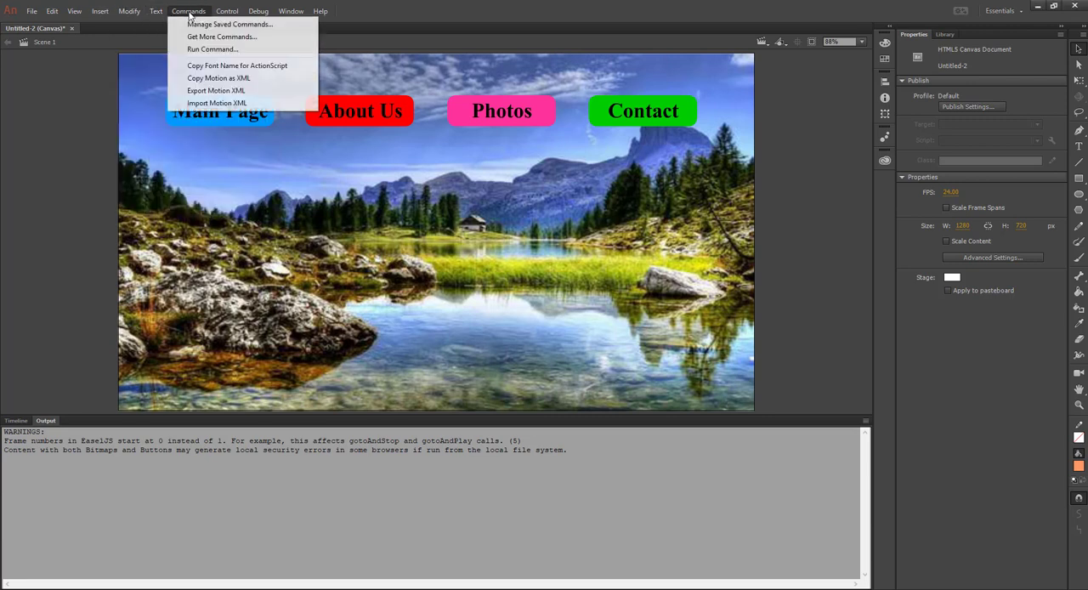
mouse_move(227, 11)
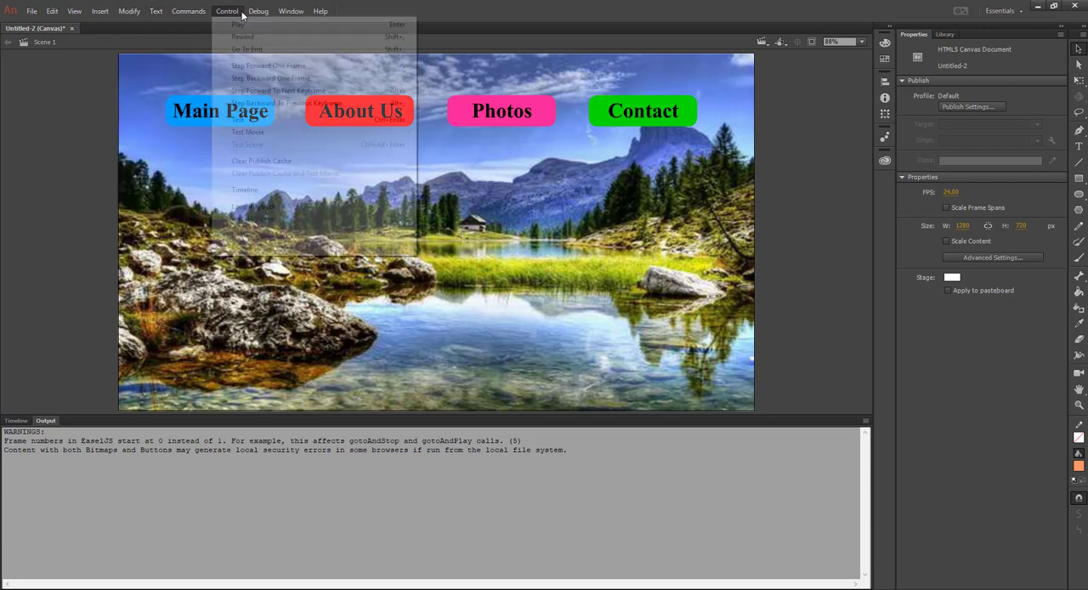
click(260, 125)
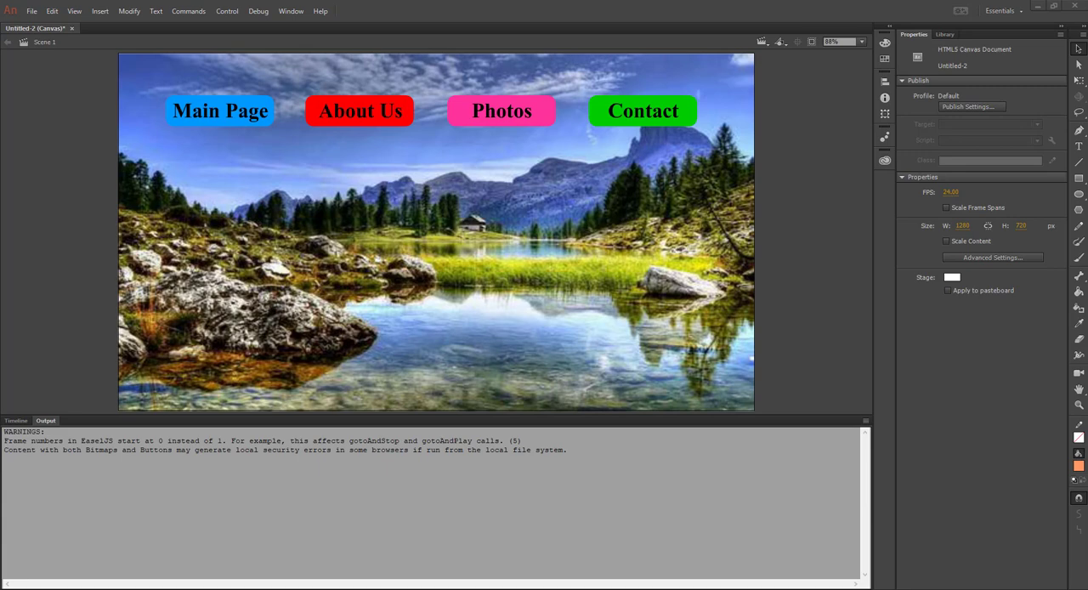
drag(1087, 157, 711, 48)
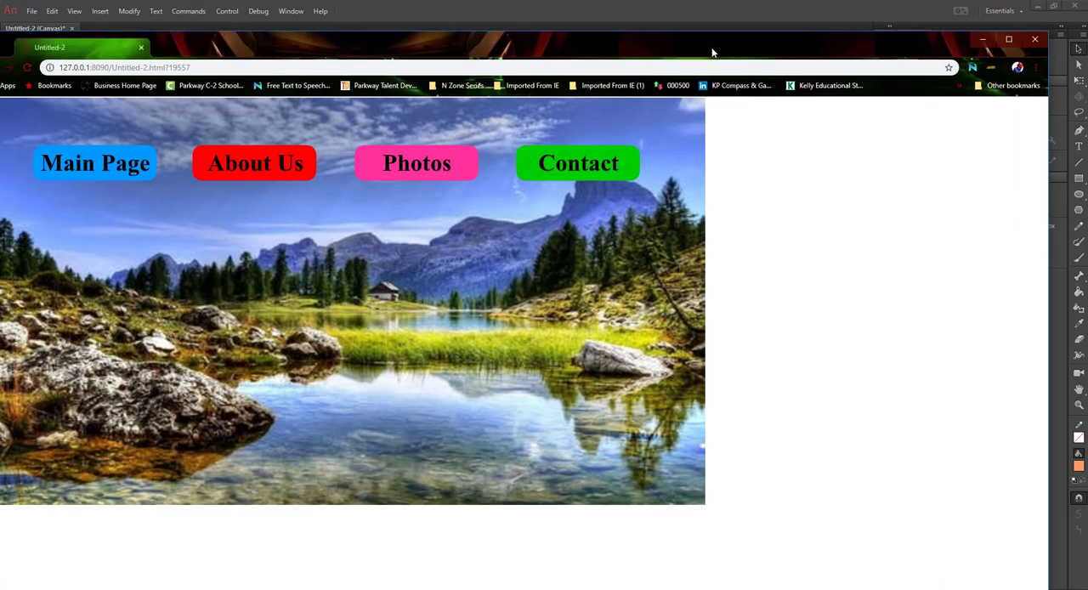
double_click(713, 53)
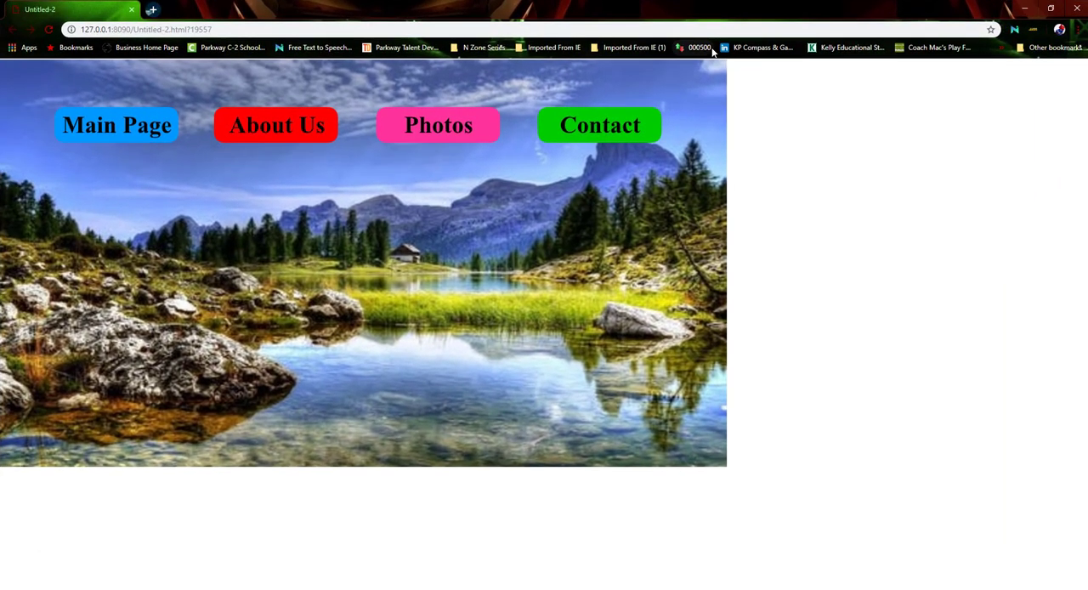
click(1051, 8)
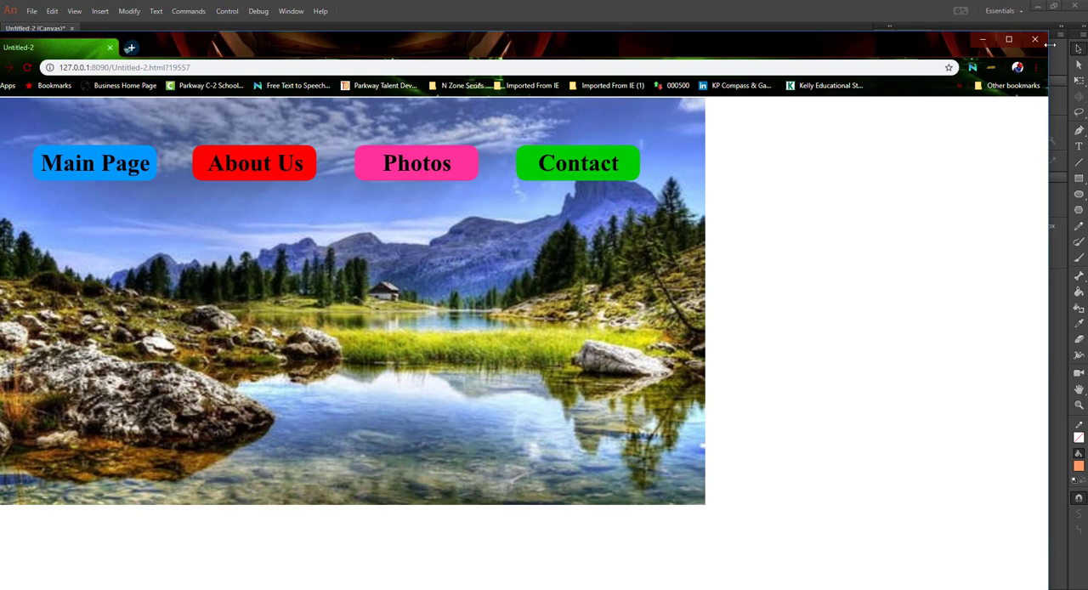
drag(1049, 65, 449, 85)
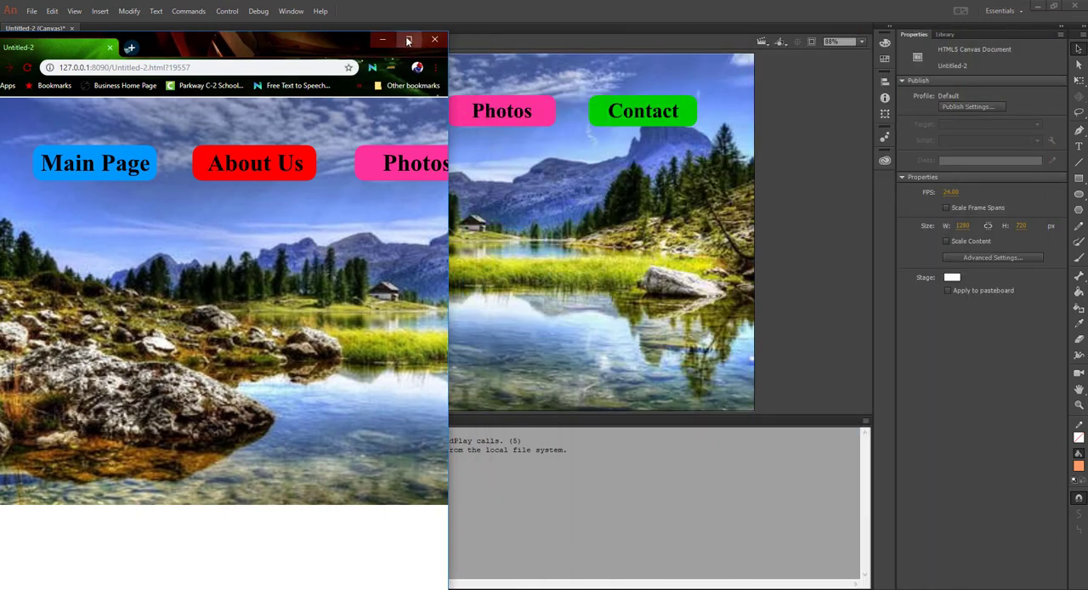
drag(448, 89, 750, 86)
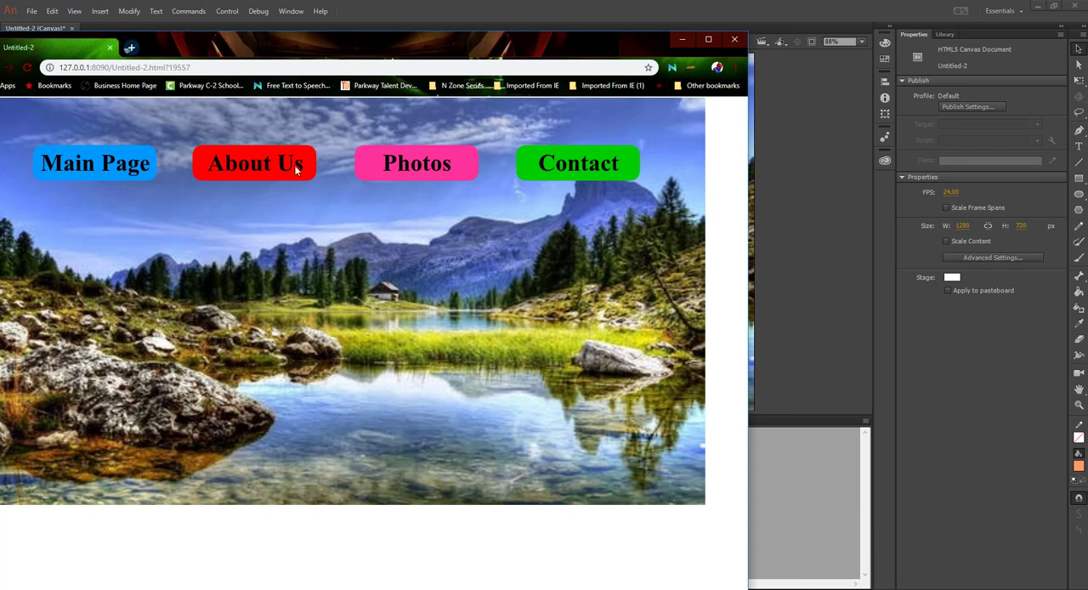
drag(311, 43, 365, 13)
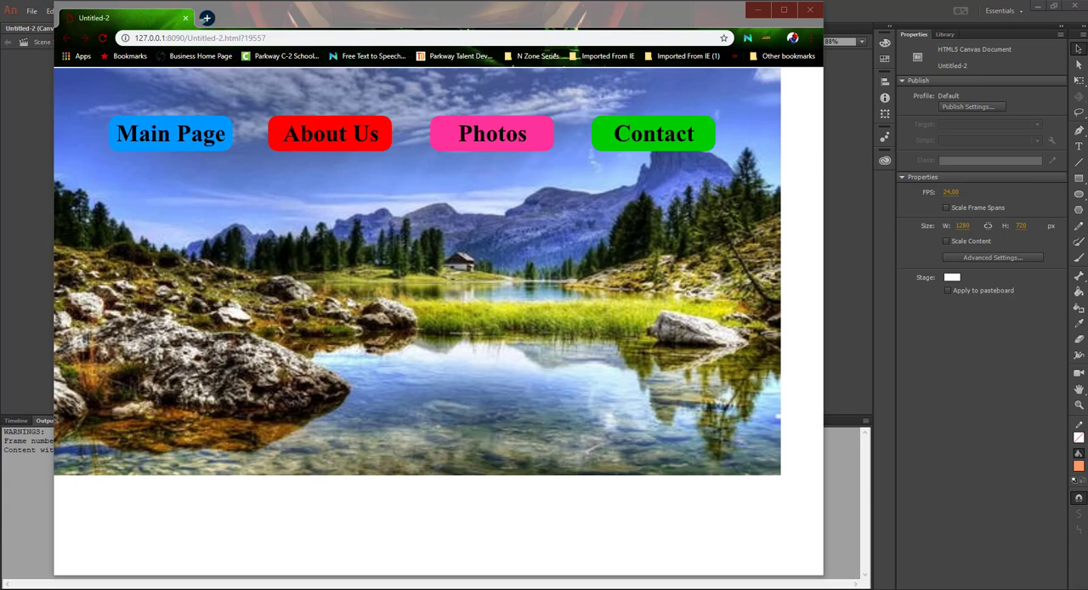
Copy the complete "Responsive scaling ignoring aspect ratio" script from the responsive-scaling-in-animate-cc article on inflagrantedelicto.memoryspiral.com
drag(1087, 146, 180, 39)
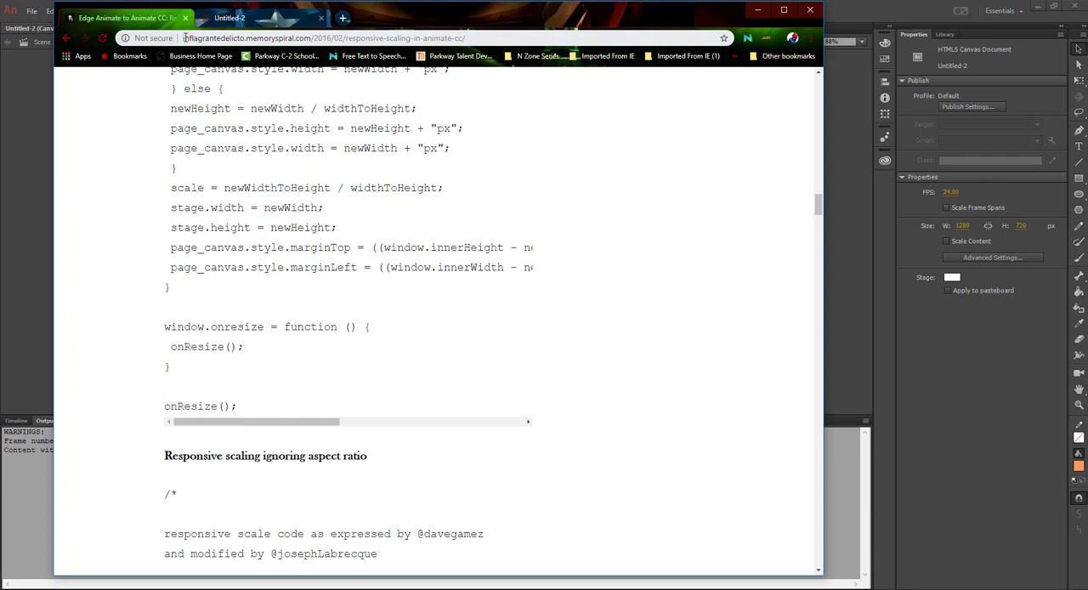
drag(182, 39, 477, 37)
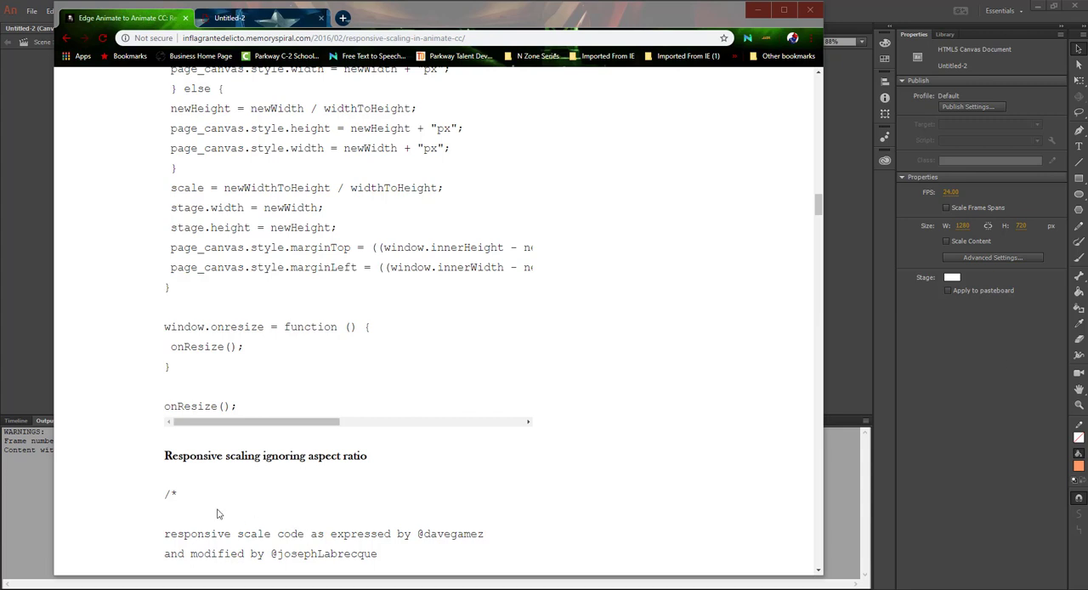
scroll(510, 391, down, 1)
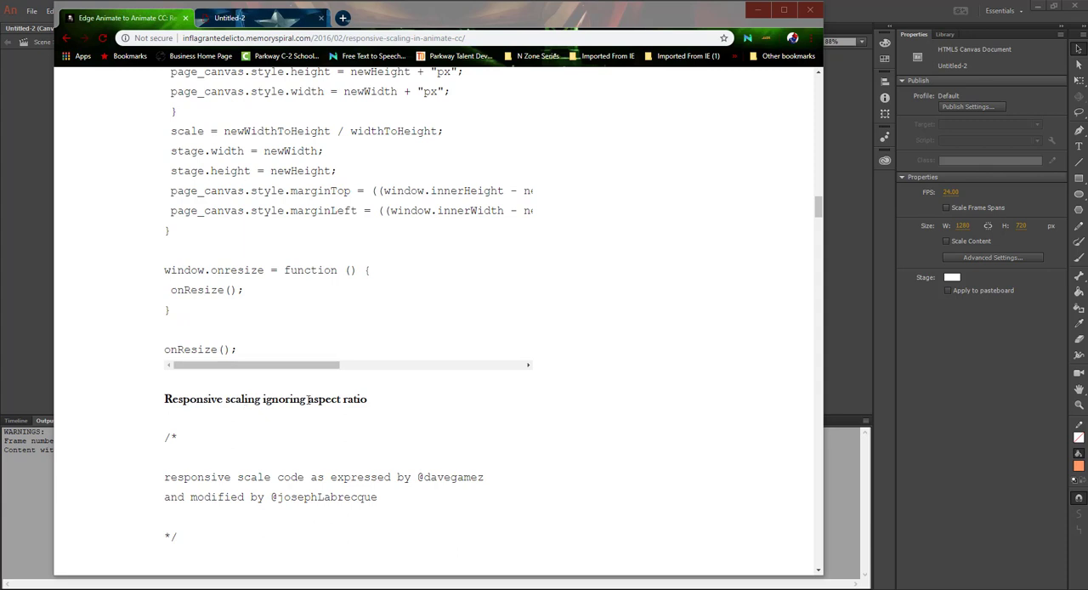
scroll(307, 398, down, 3)
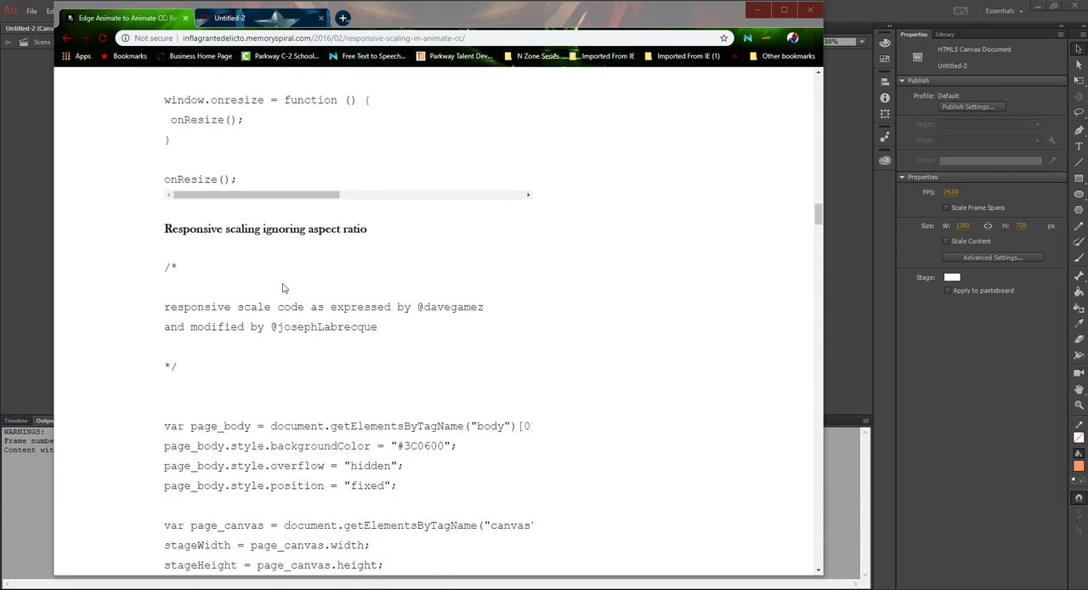
scroll(284, 289, down, 1)
drag(165, 211, 288, 306)
scroll(268, 273, down, 9)
scroll(290, 281, down, 4)
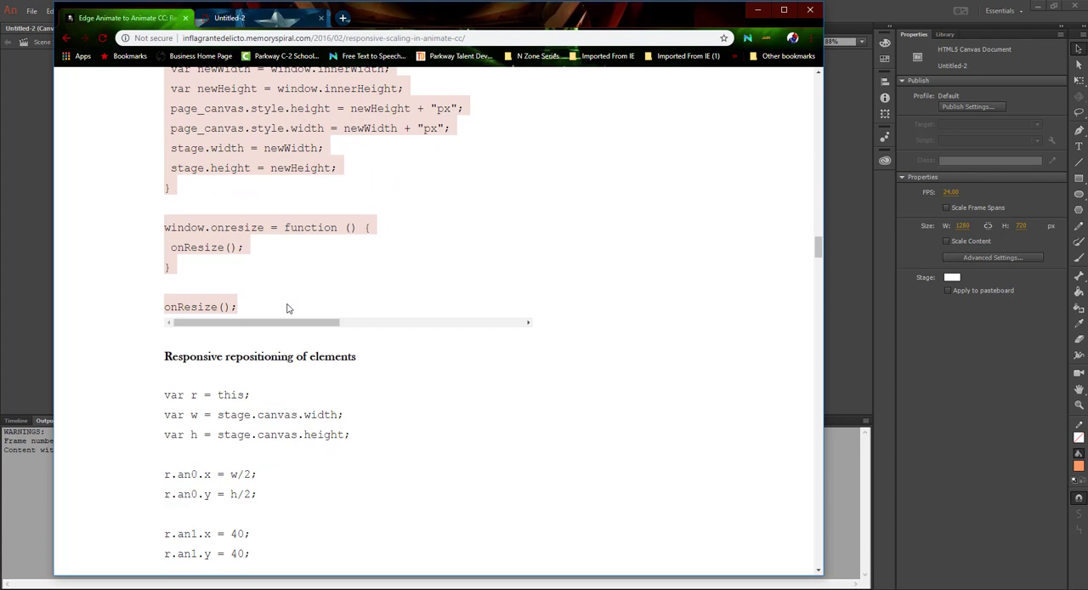
right_click(254, 125)
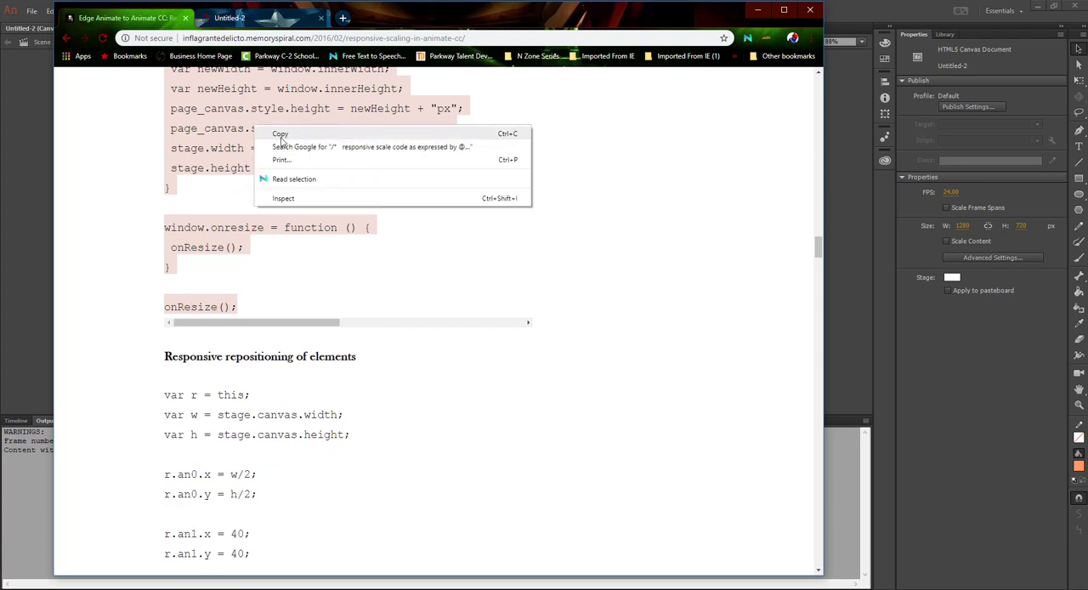
click(282, 133)
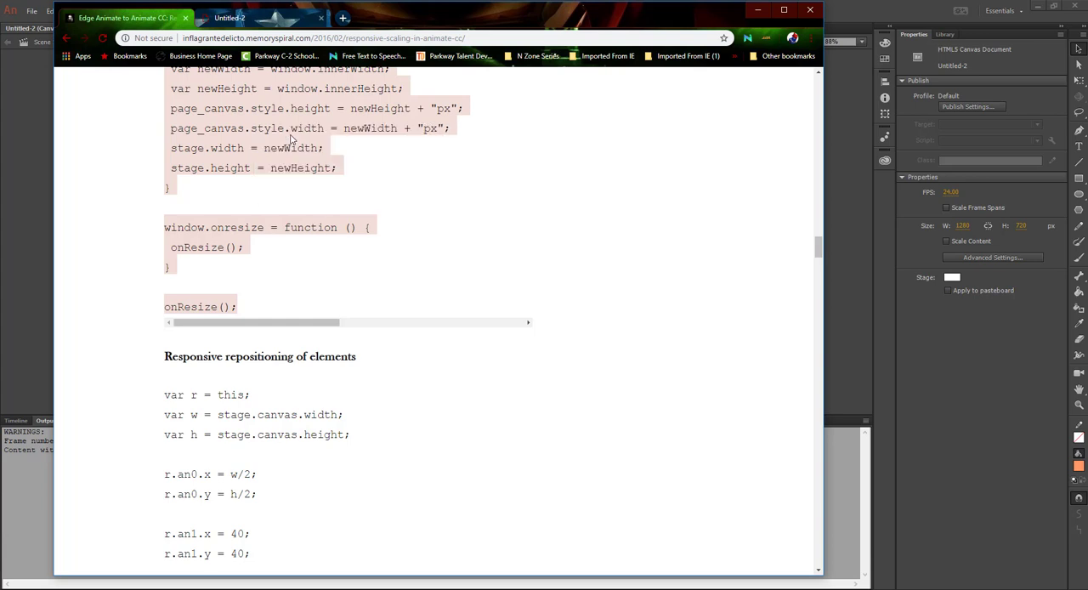
Switch back to Adobe Animate, paste the copied responsive scaling script into the actions of frame 1 on the Buttons layer, and review the code
click(21, 157)
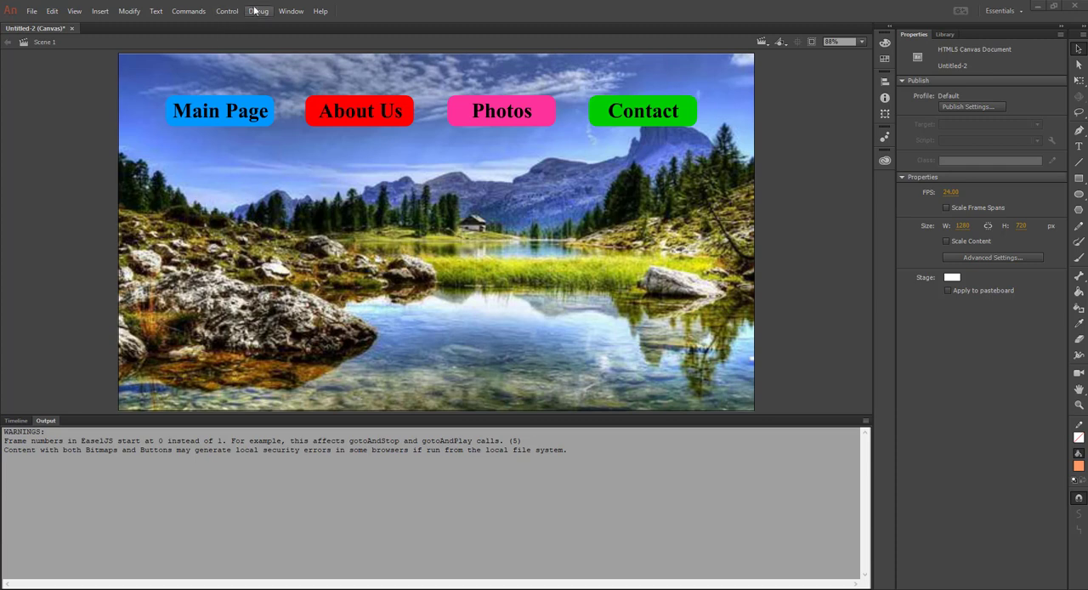
click(290, 11)
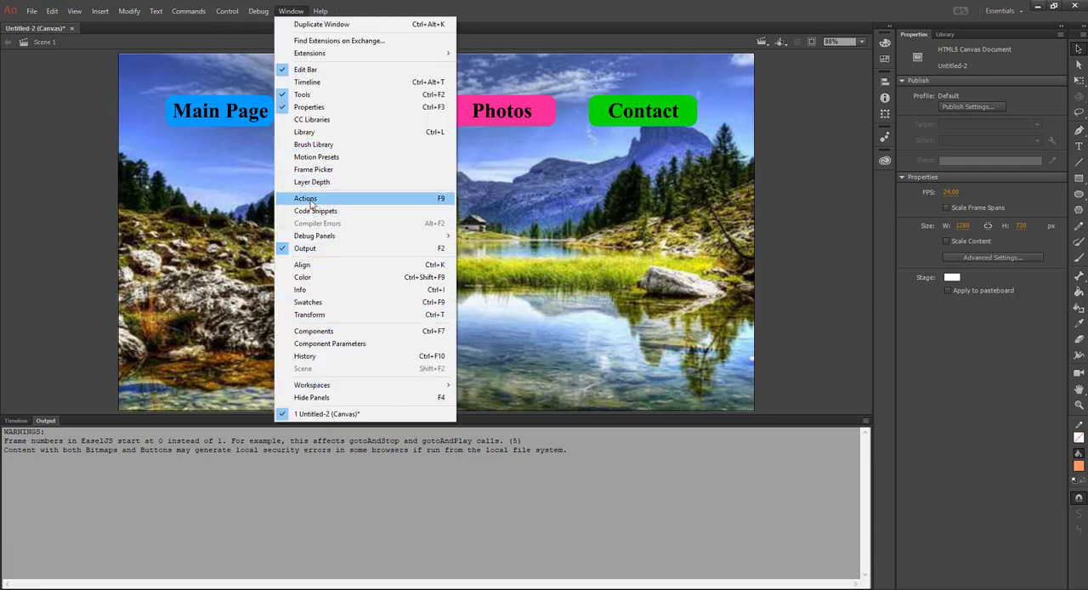
click(306, 199)
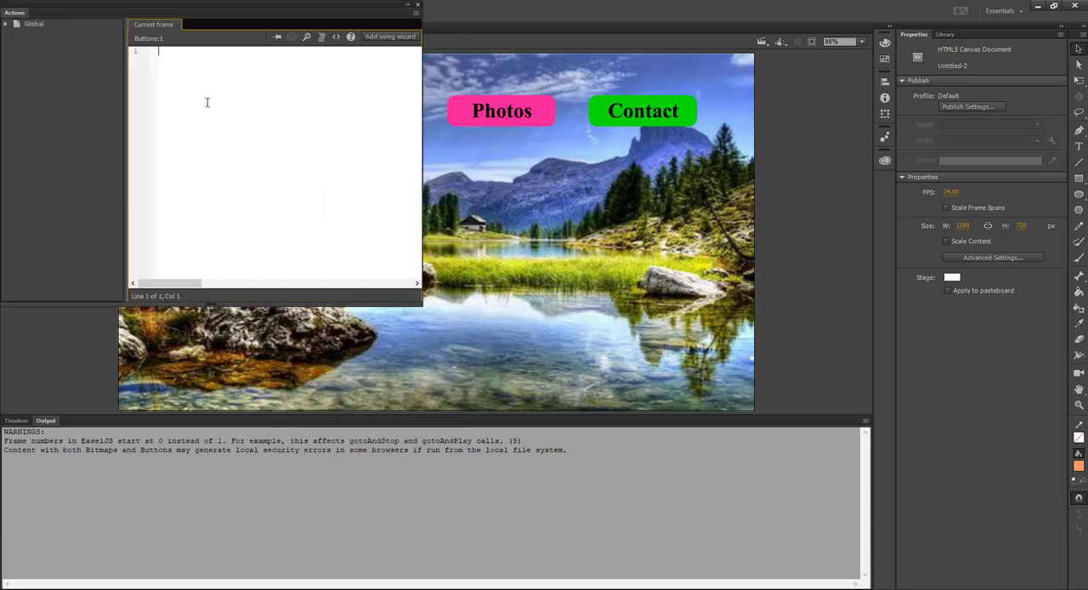
right_click(161, 53)
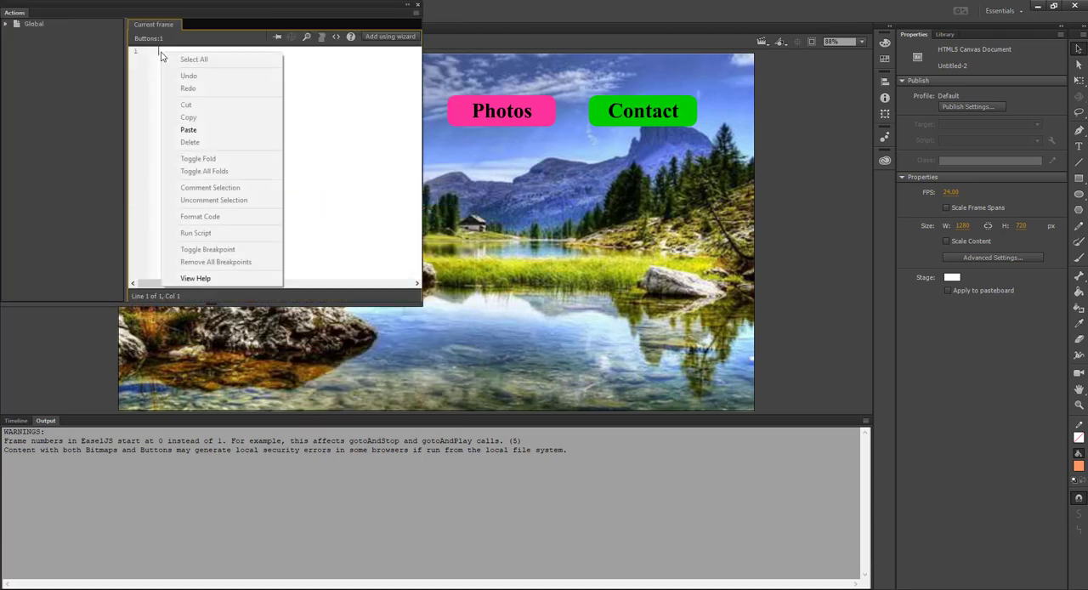
click(188, 129)
scroll(274, 142, up, 6)
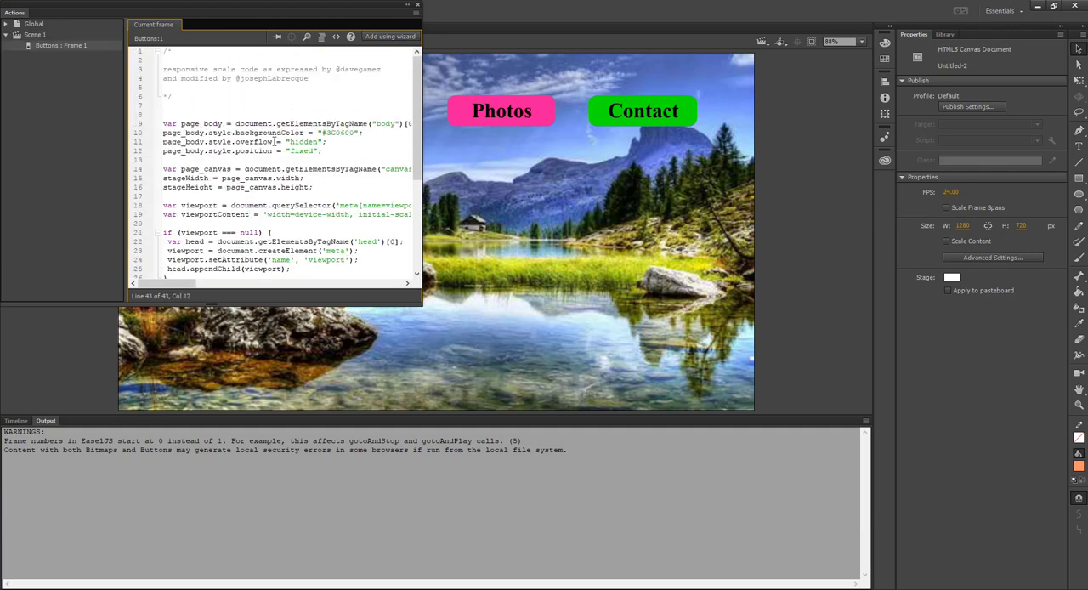
scroll(274, 142, down, 5)
scroll(273, 140, up, 3)
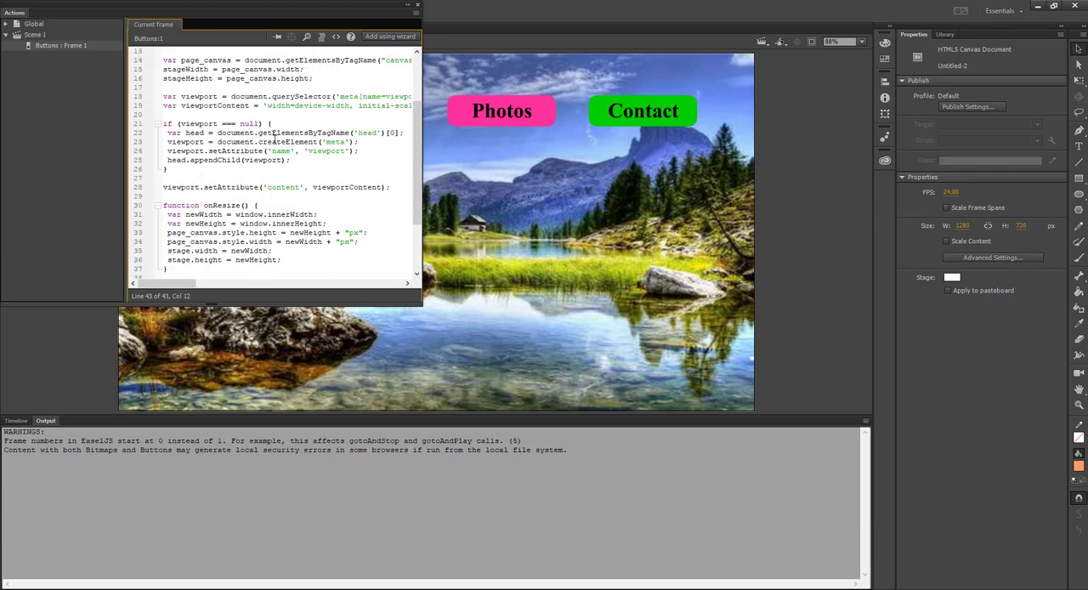
Close the script editor for the Buttons layer and test the movie in the browser
scroll(274, 138, down, 4)
scroll(275, 139, down, 3)
click(418, 6)
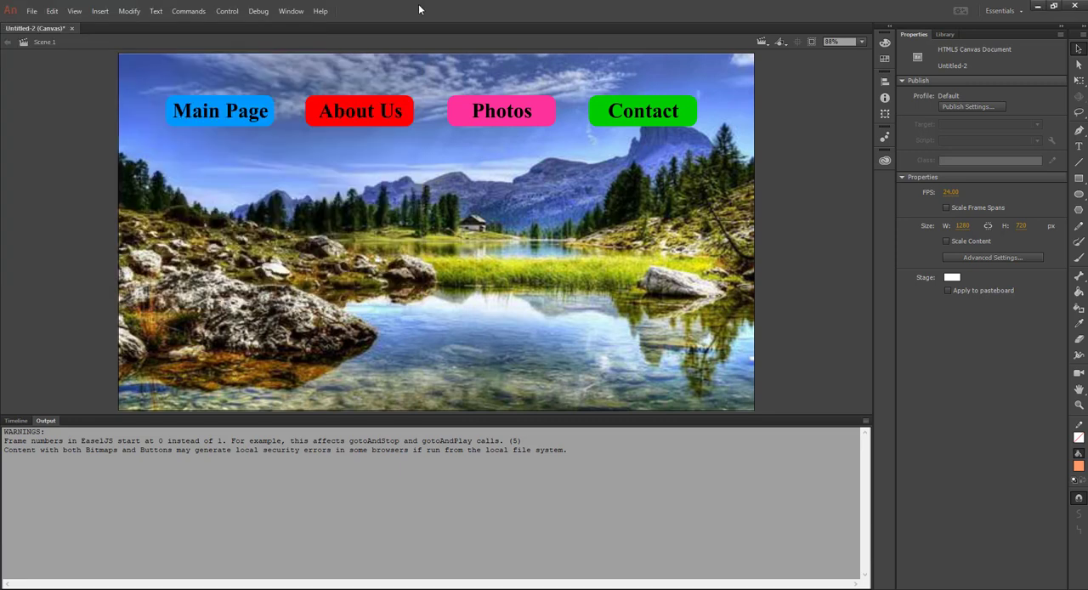
click(186, 12)
mouse_move(231, 12)
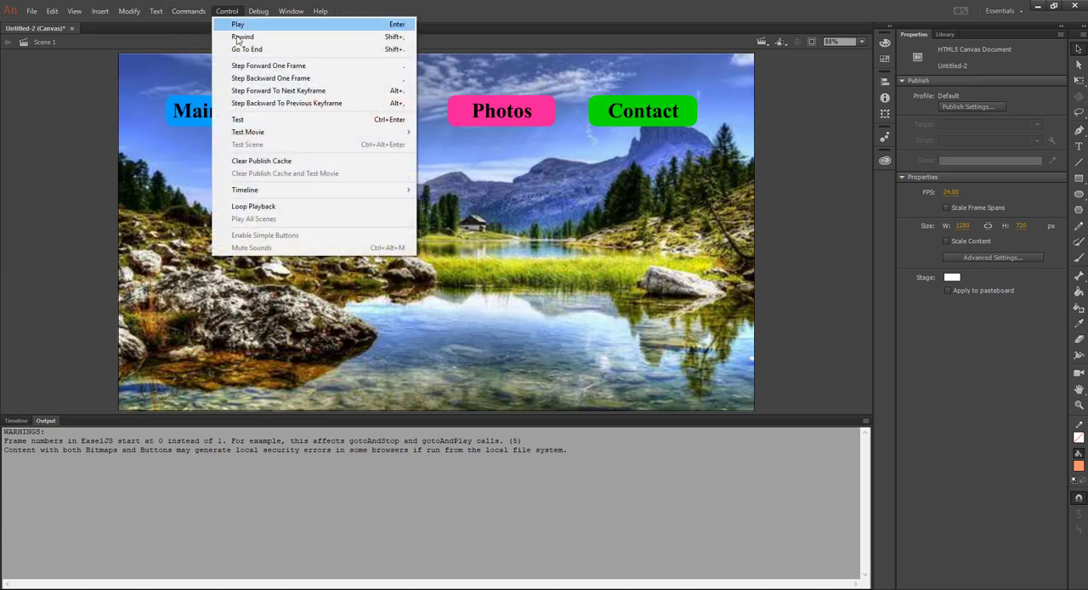
click(253, 121)
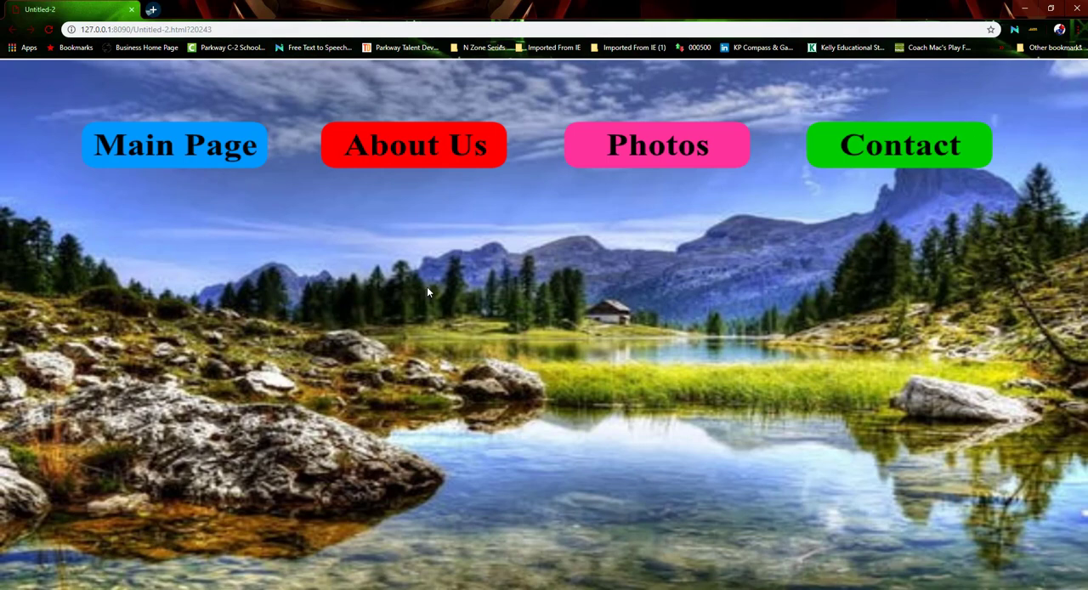
Shrink, move and maximize the browser preview to check how the page scales, then close it
click(1051, 8)
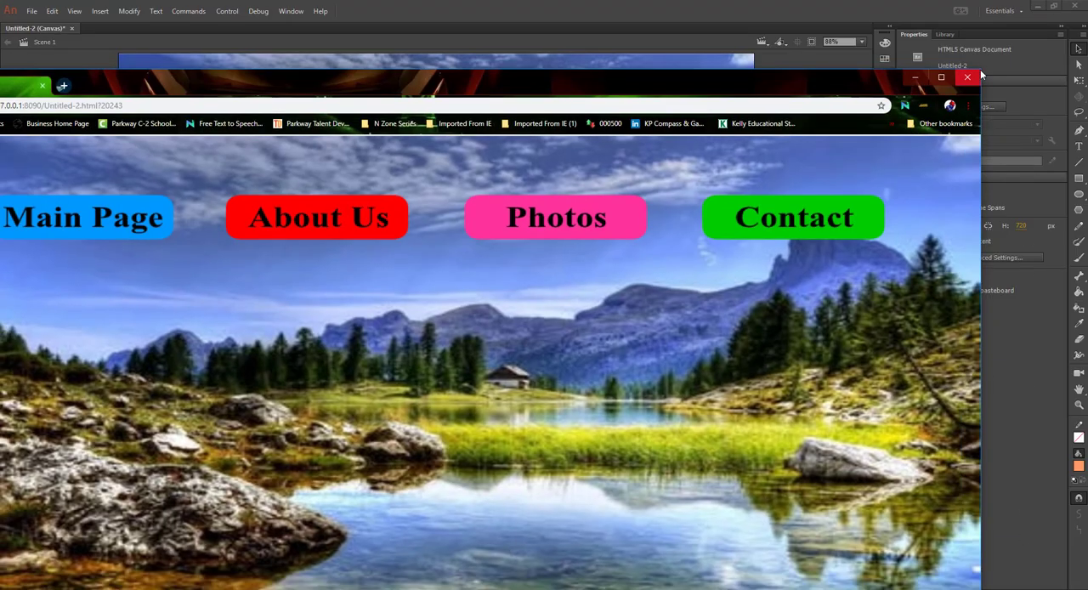
drag(981, 71, 632, 227)
drag(506, 231, 620, 87)
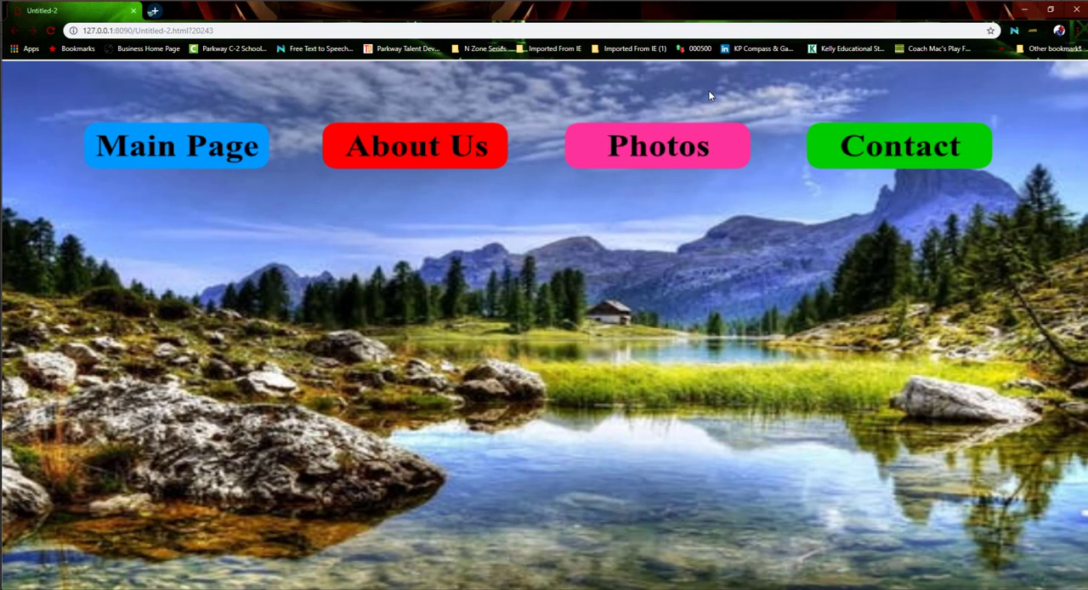
click(707, 90)
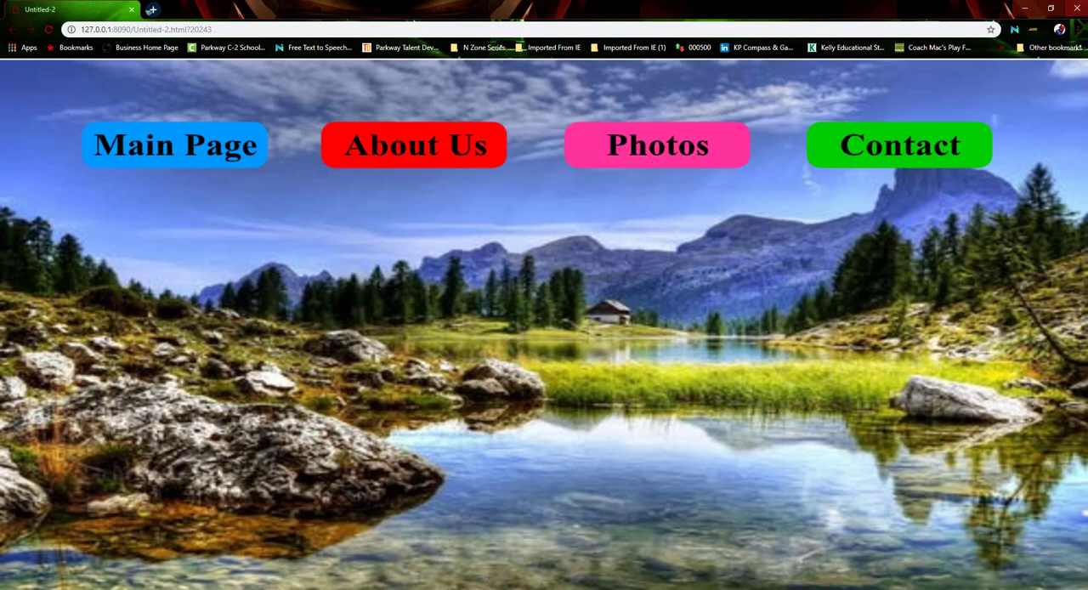
click(1078, 8)
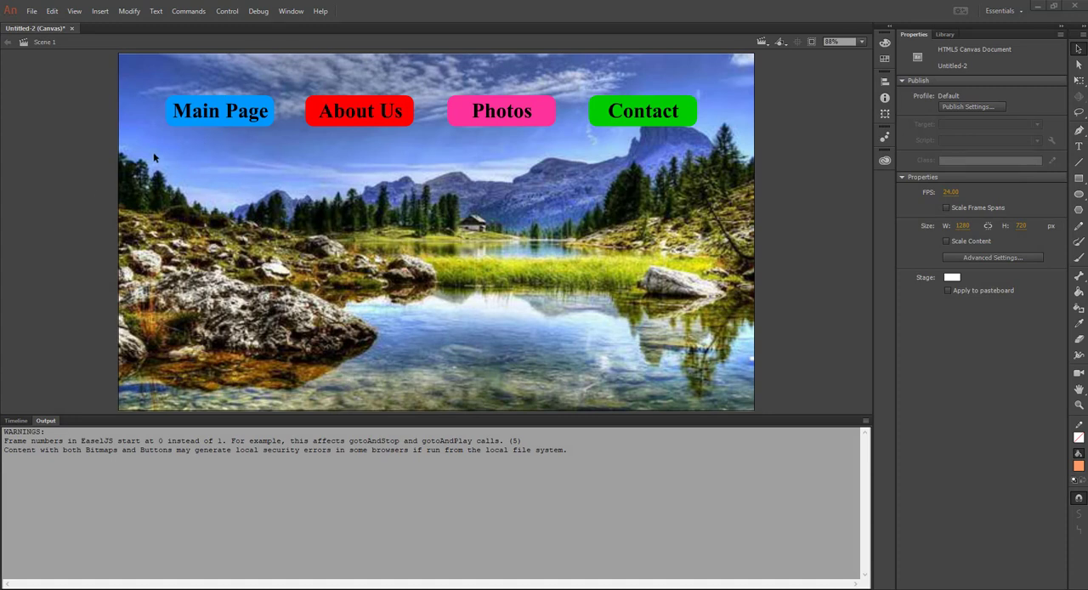
Draw a rounded rectangle about 1073 x 400 px below the navigation buttons, filled with semi-transparent grey #999999
click(1080, 180)
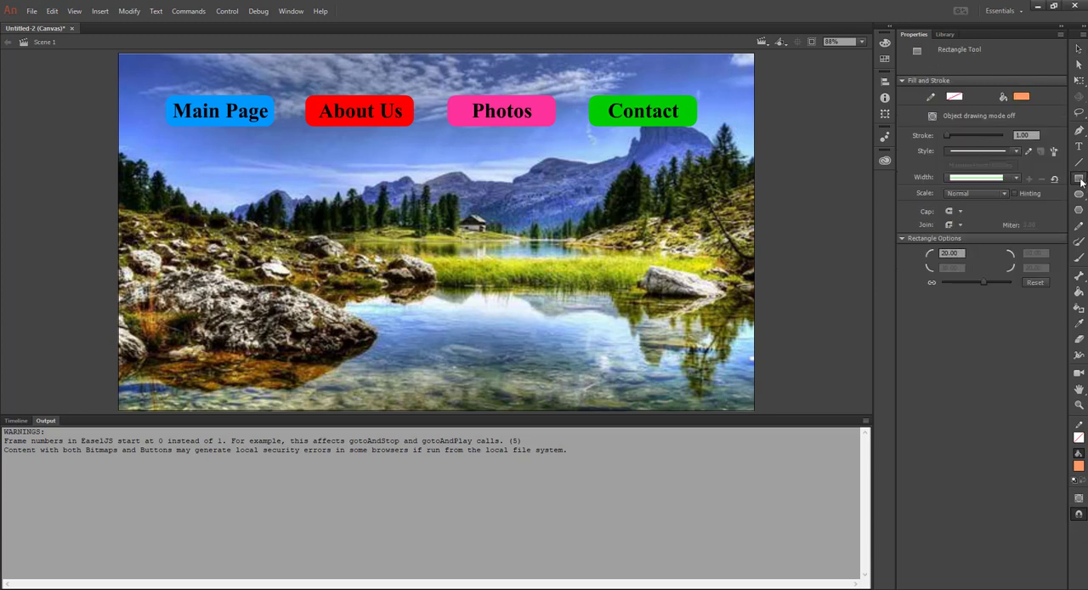
click(1021, 96)
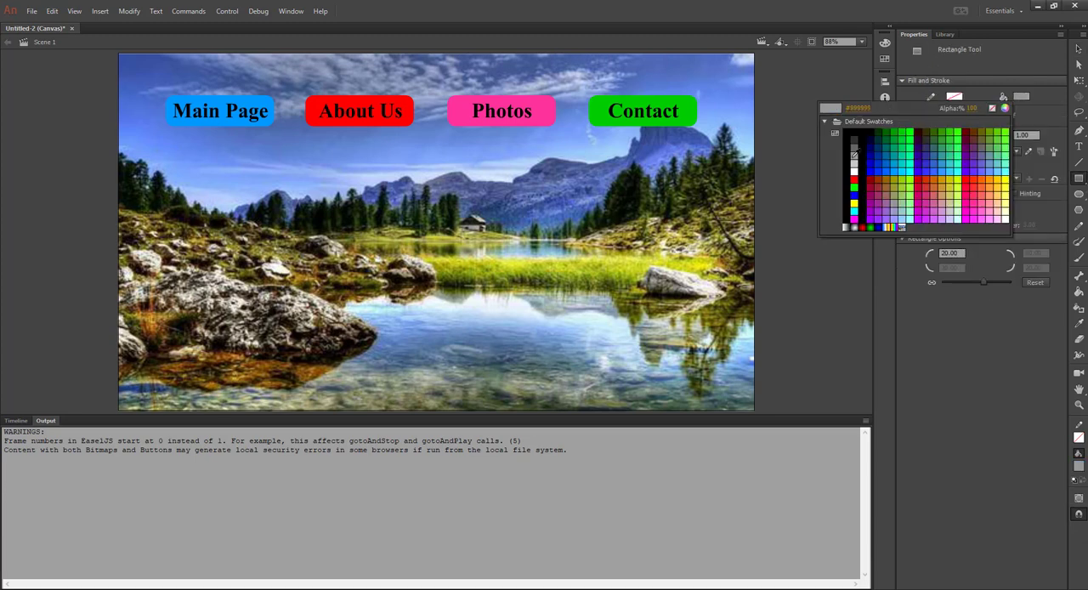
click(856, 156)
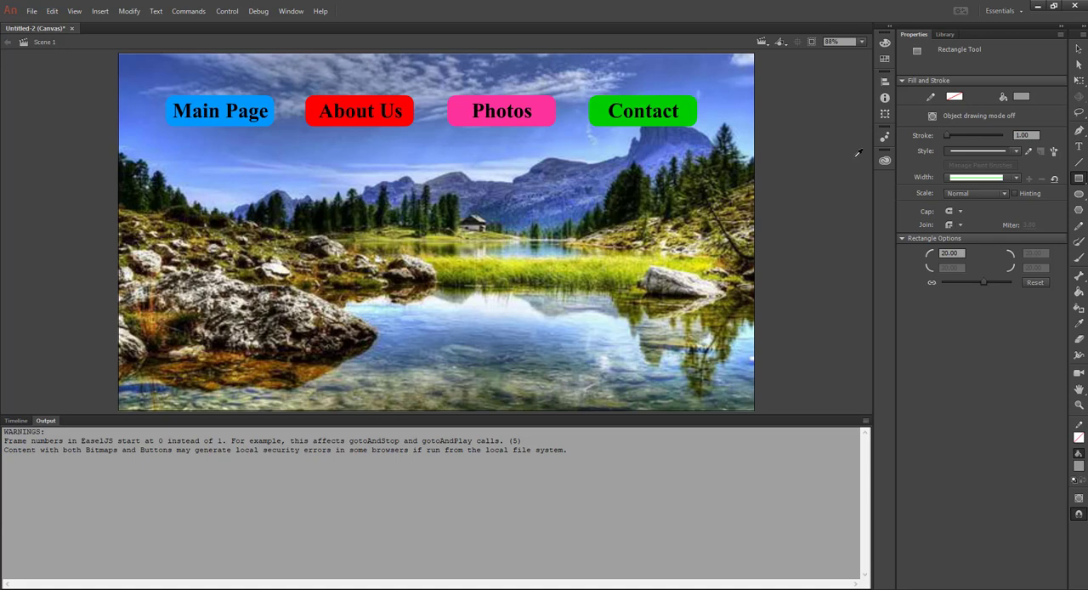
click(1023, 96)
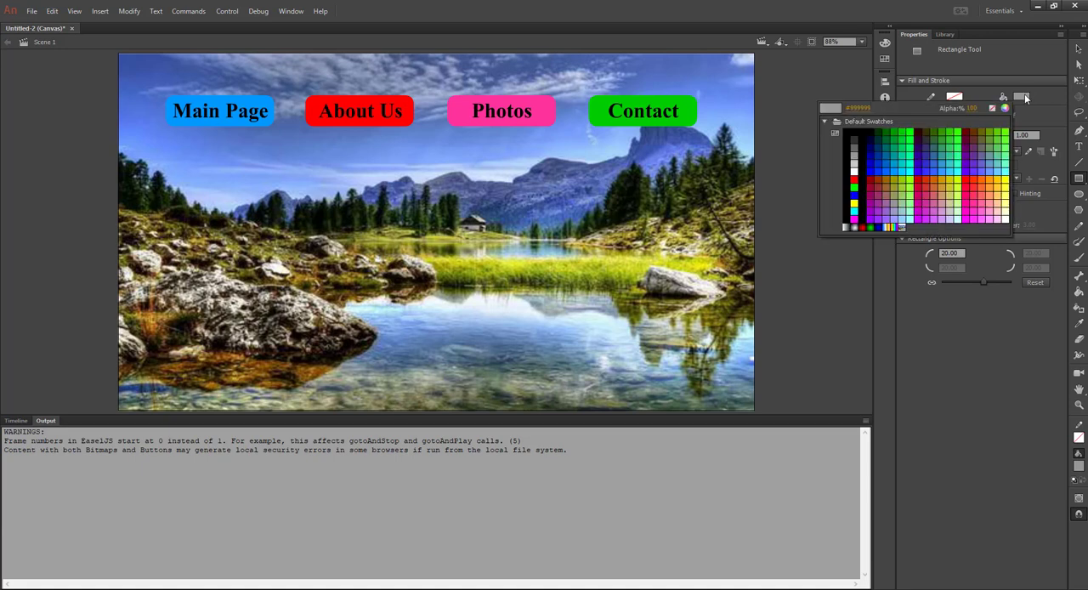
click(974, 108)
text(0)
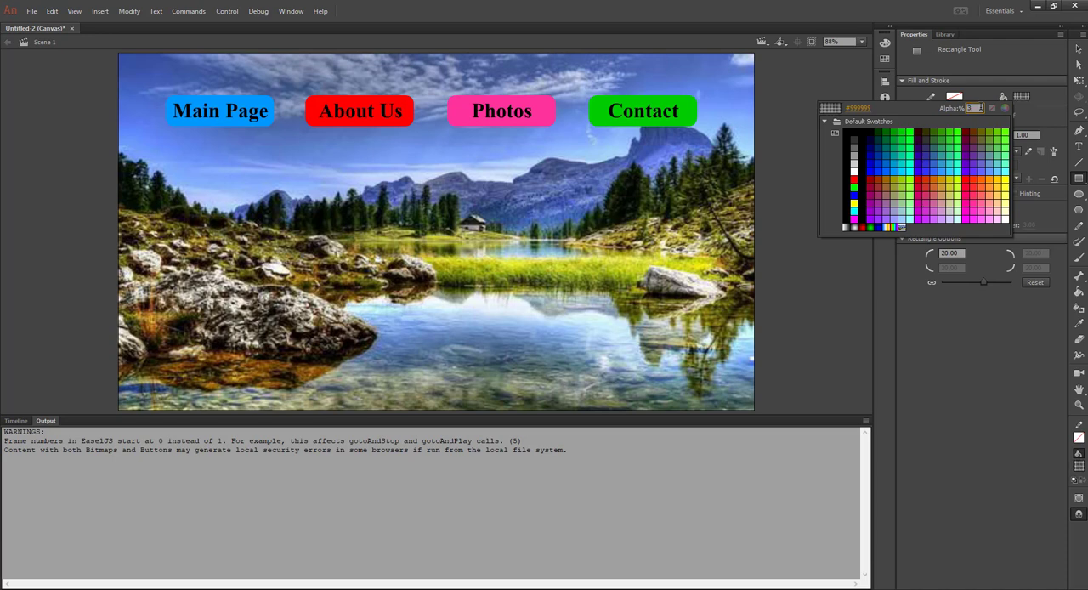
text(0)
key(Return)
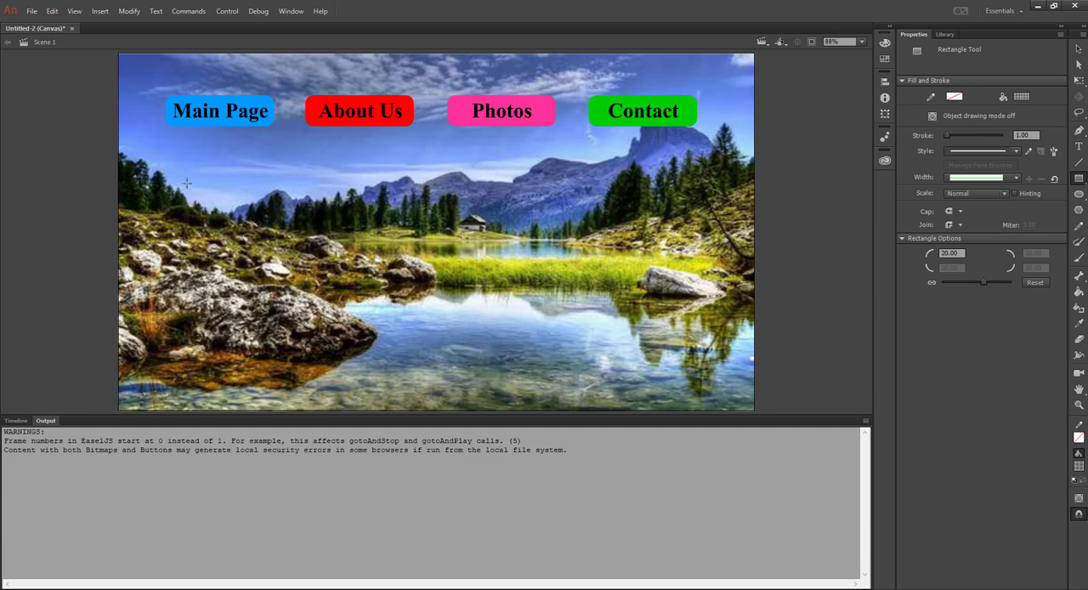
mouse_move(166, 164)
mouse_down()
mouse_move(234, 213)
mouse_move(425, 297)
mouse_move(683, 347)
mouse_move(697, 363)
mouse_up()
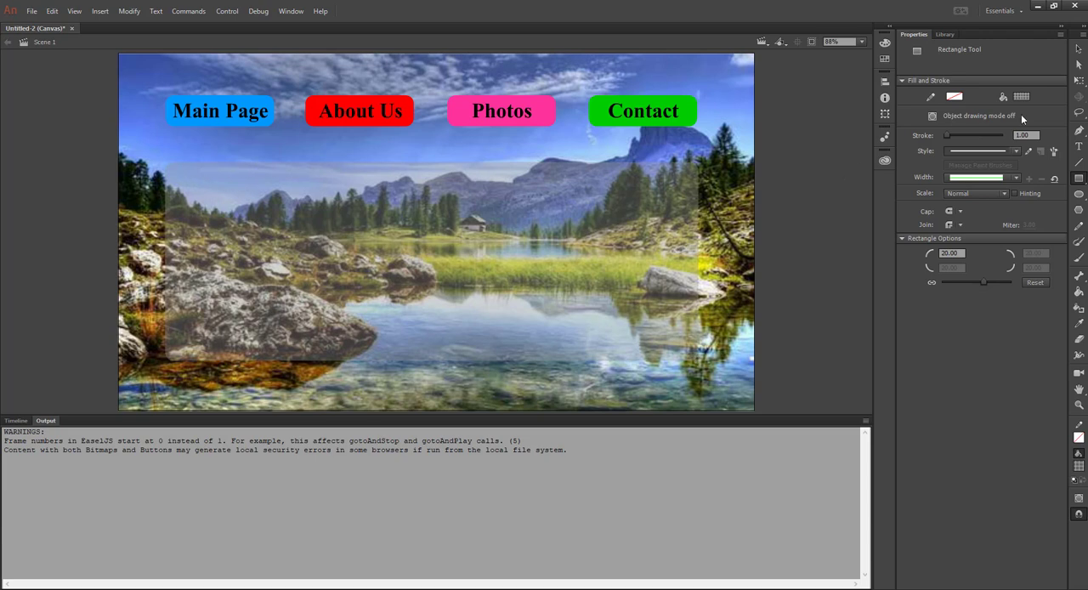
Change the rectangle's fill to the darker grey #454545 and raise its alpha
click(1078, 49)
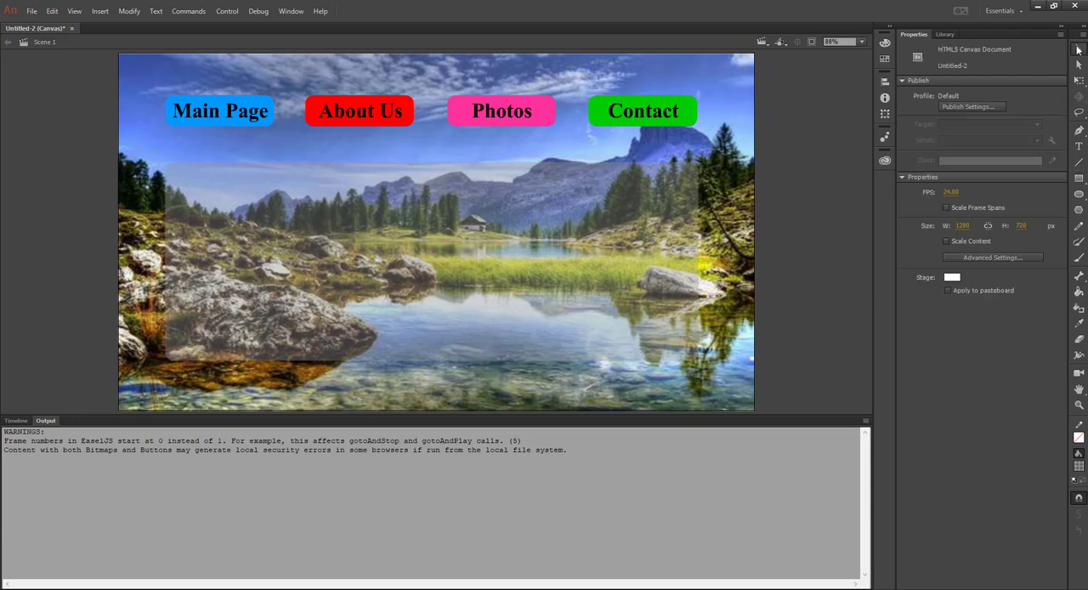
click(358, 248)
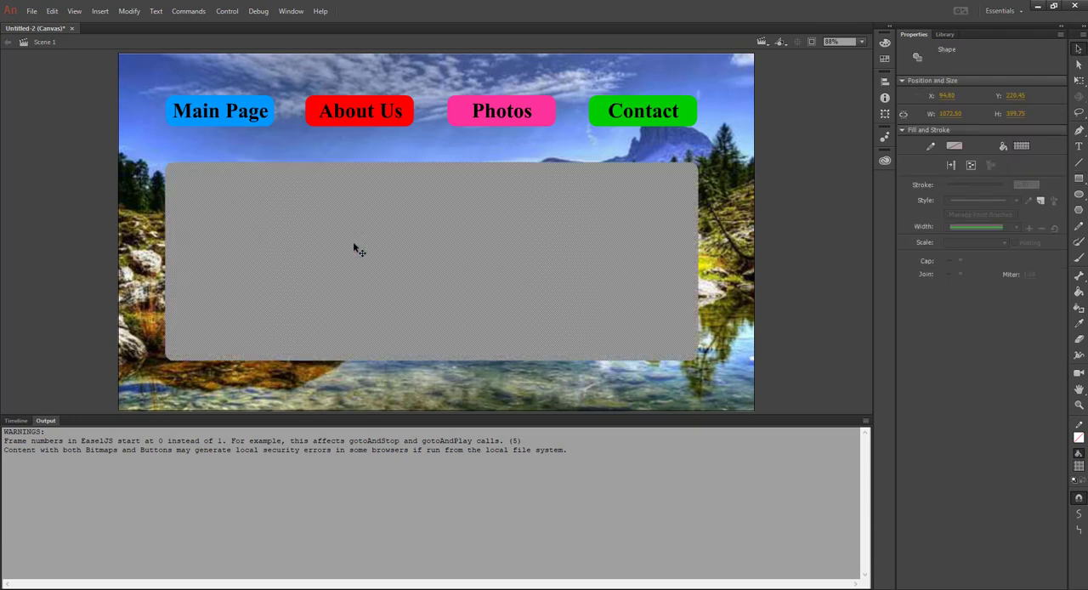
click(1022, 146)
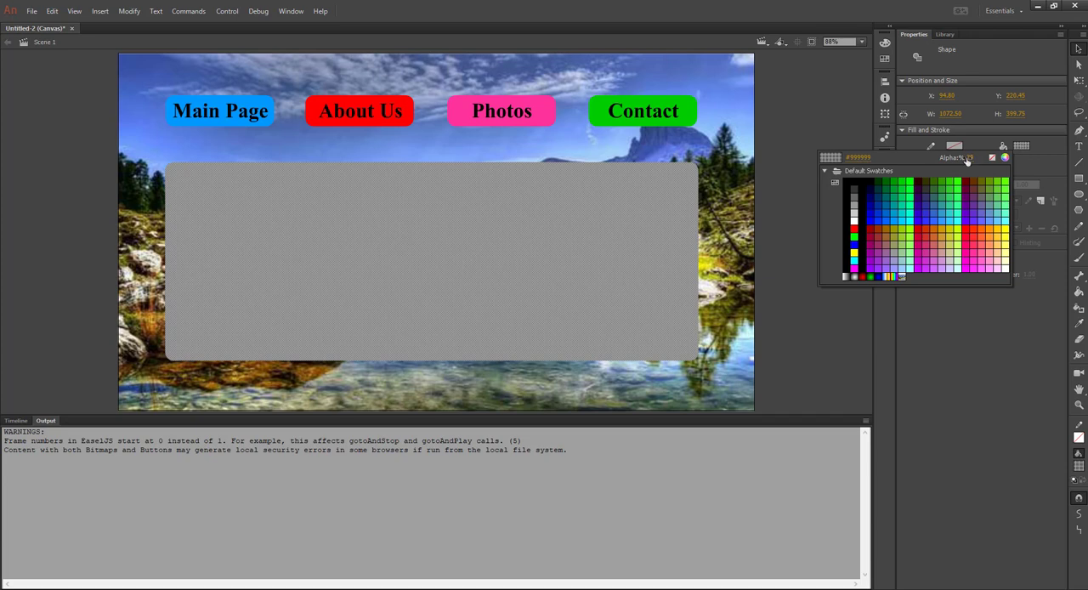
text(50)
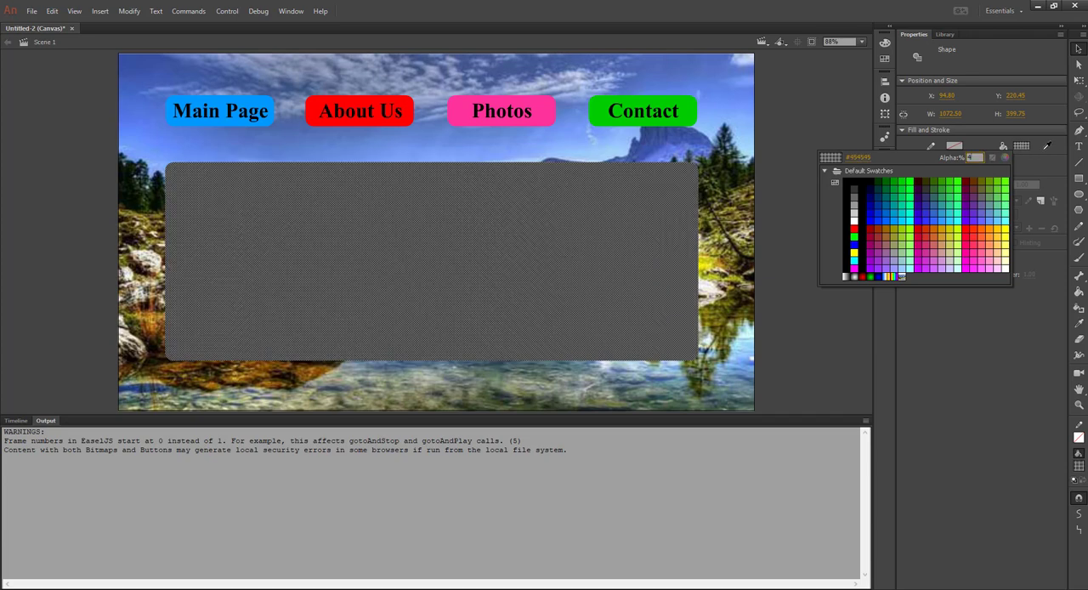
key(Return)
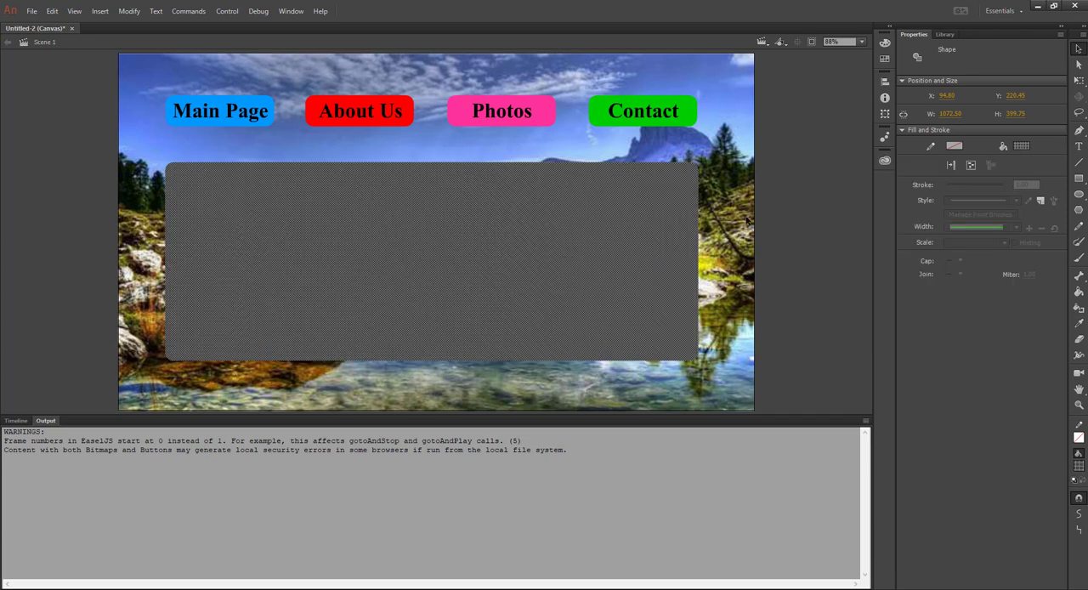
click(748, 222)
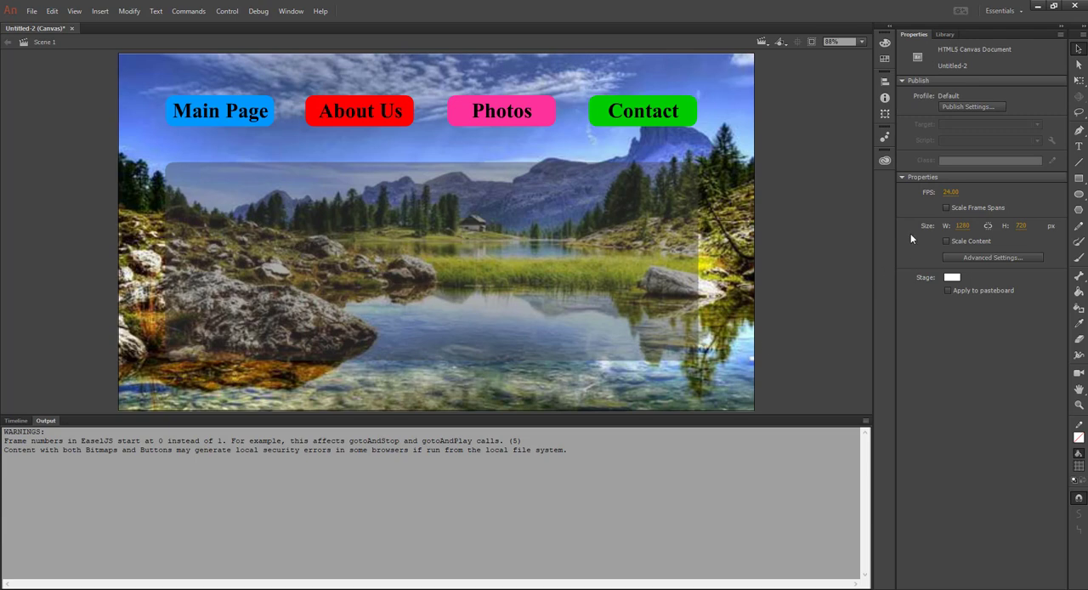
Set the alpha of the grey rectangle's fill to 50%
click(358, 232)
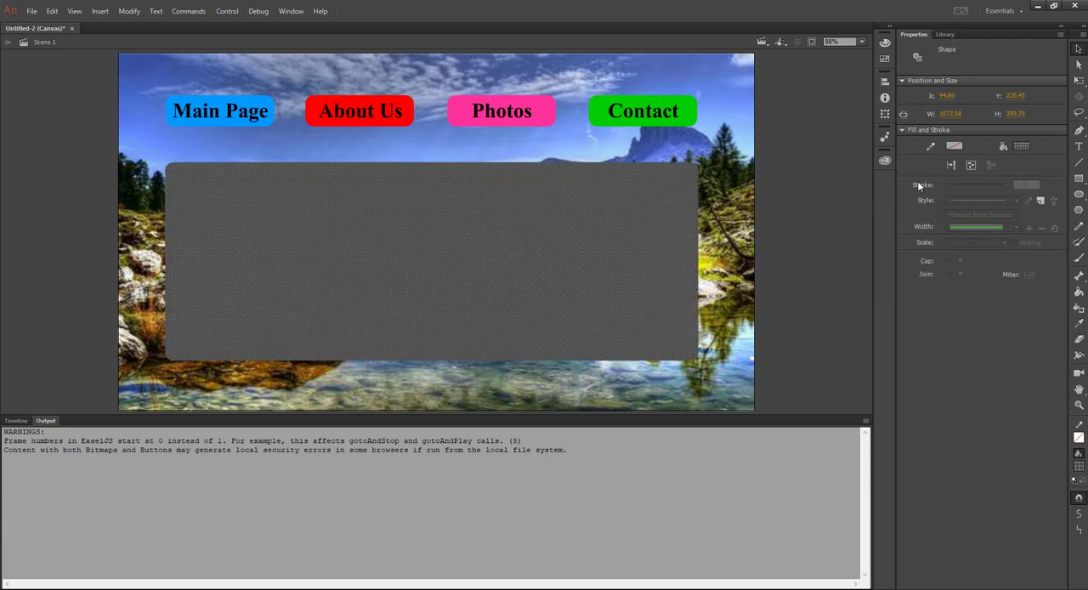
click(1023, 147)
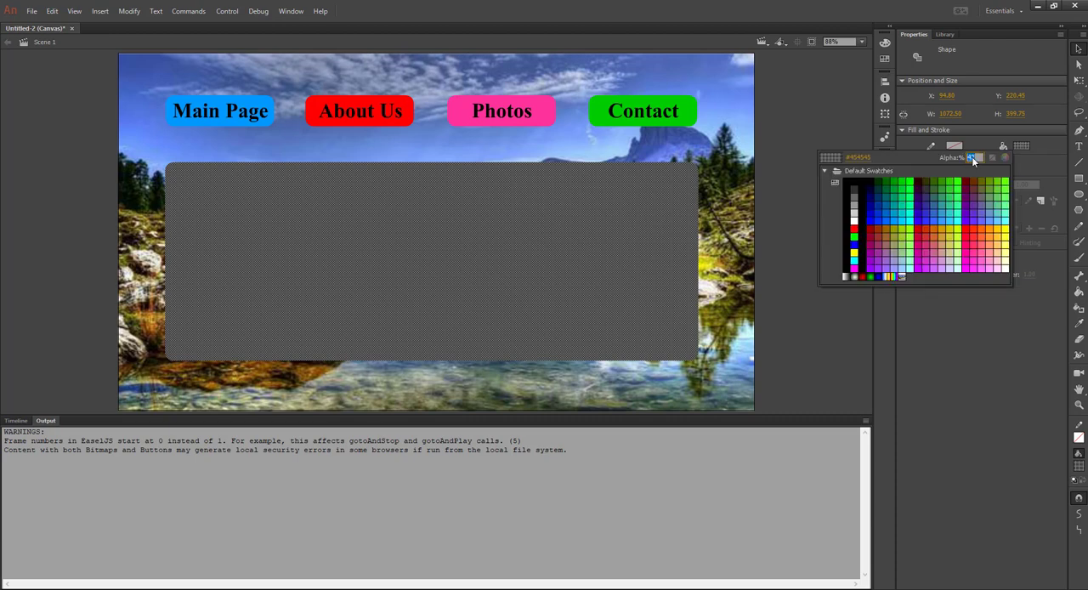
text(50)
key(Return)
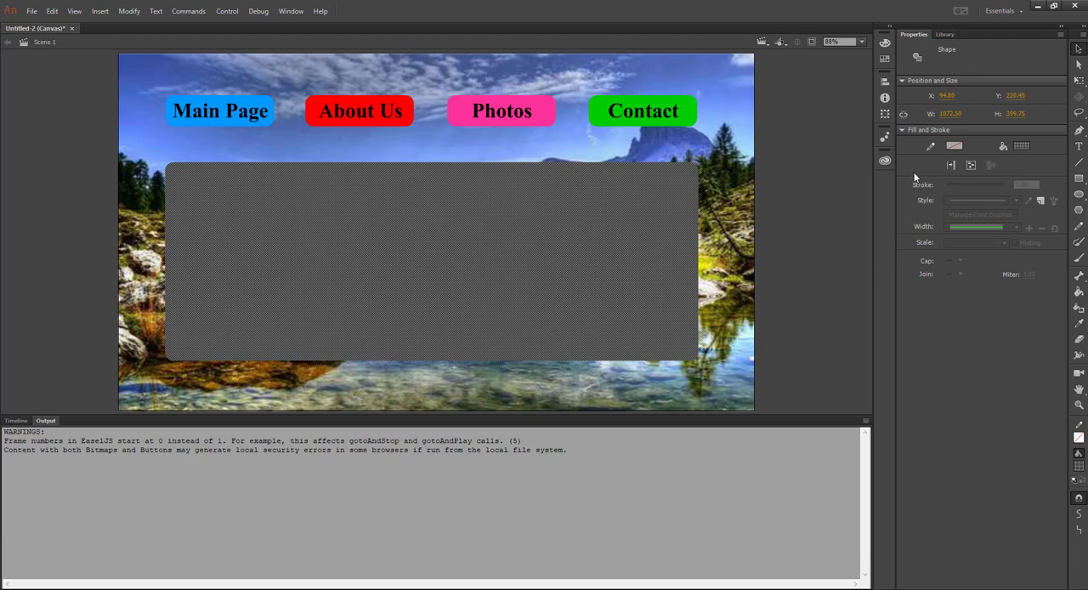
click(736, 219)
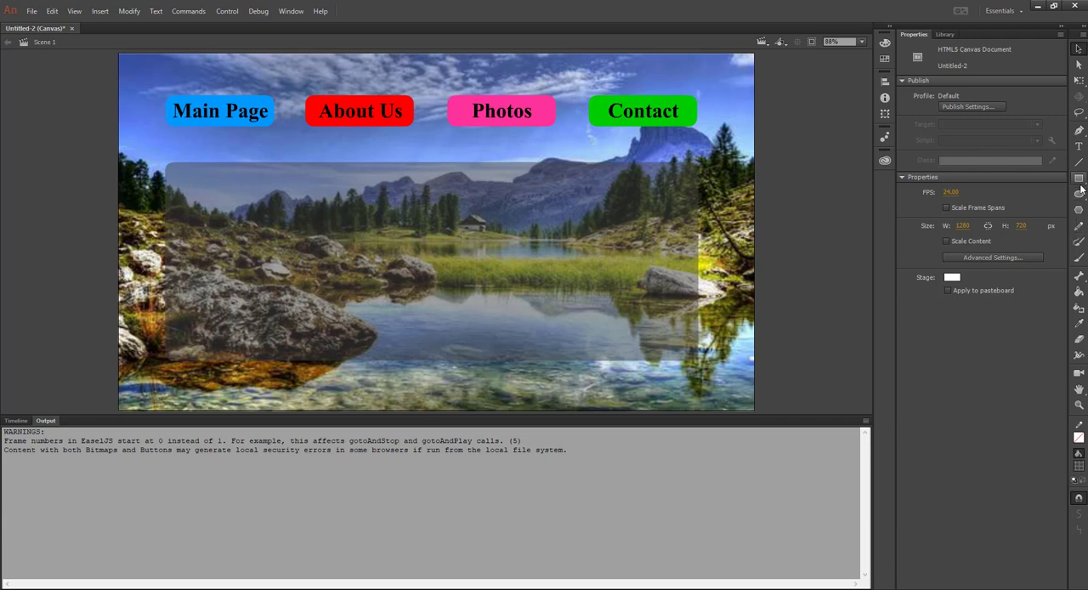
Set the Text tool's colour to black with 100% alpha
click(1080, 146)
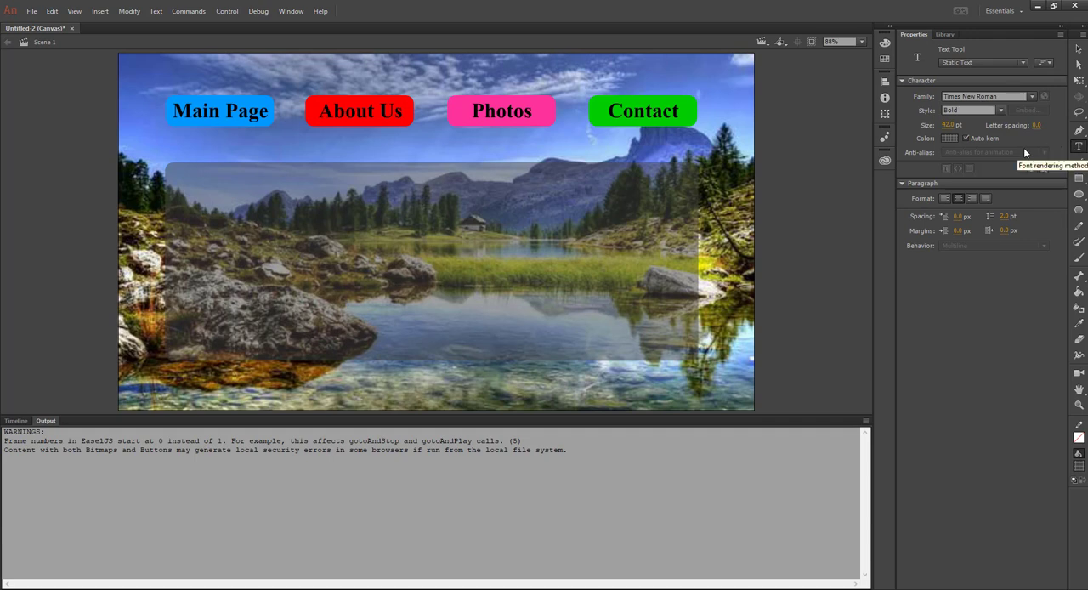
click(950, 139)
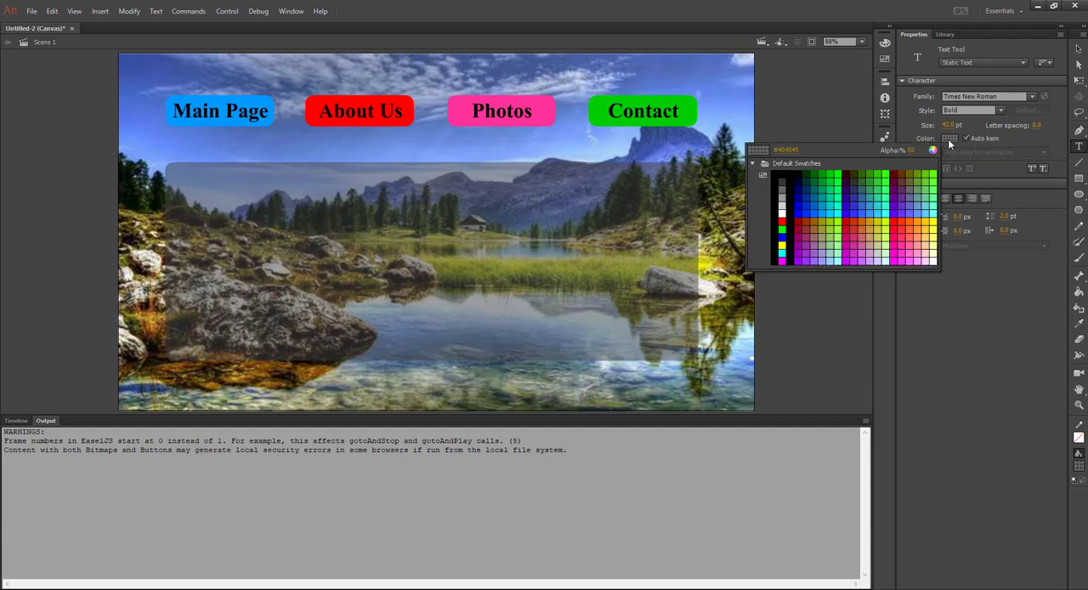
click(909, 151)
text(100)
key(Return)
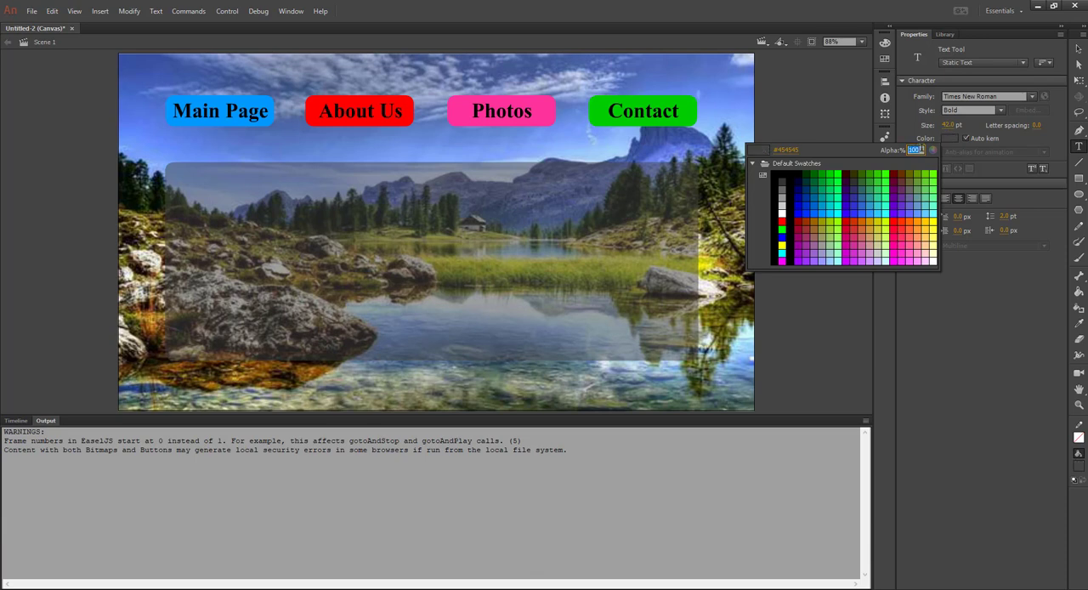
click(949, 138)
click(783, 176)
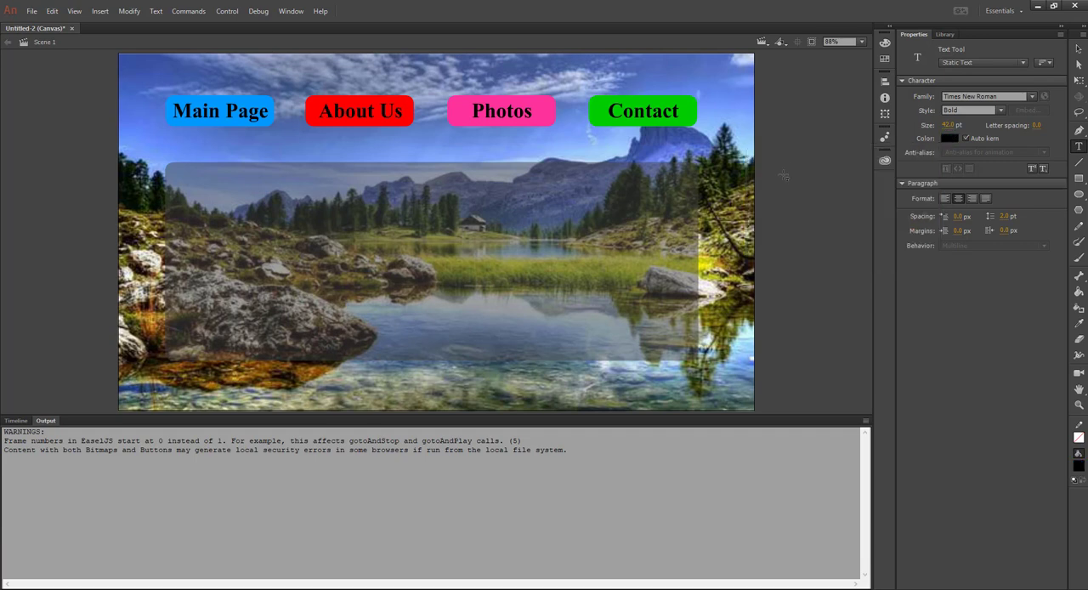
Add the heading "Welcome To Our Website" and move it inside the upper-left corner of the grey rectangle
click(198, 192)
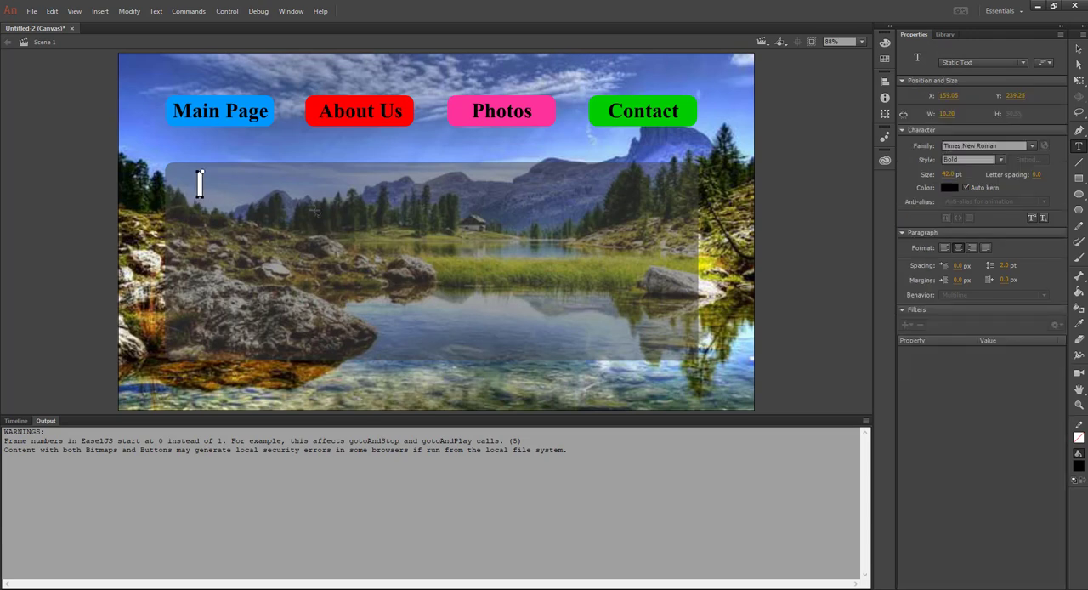
text(Welcome T)
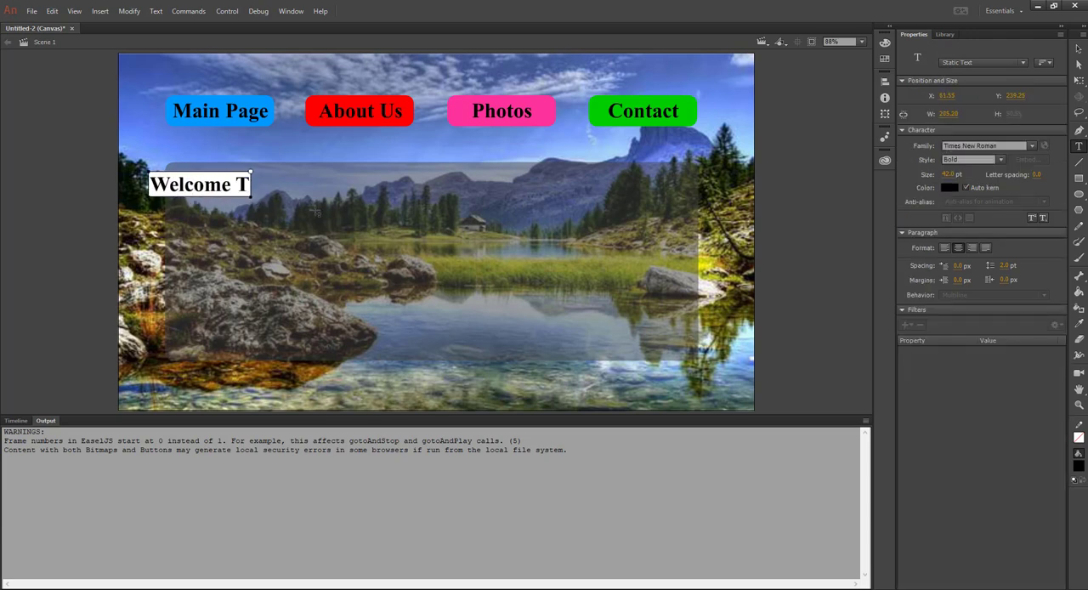
text(o)
key(BackSpace)
key(BackSpace)
text(To)
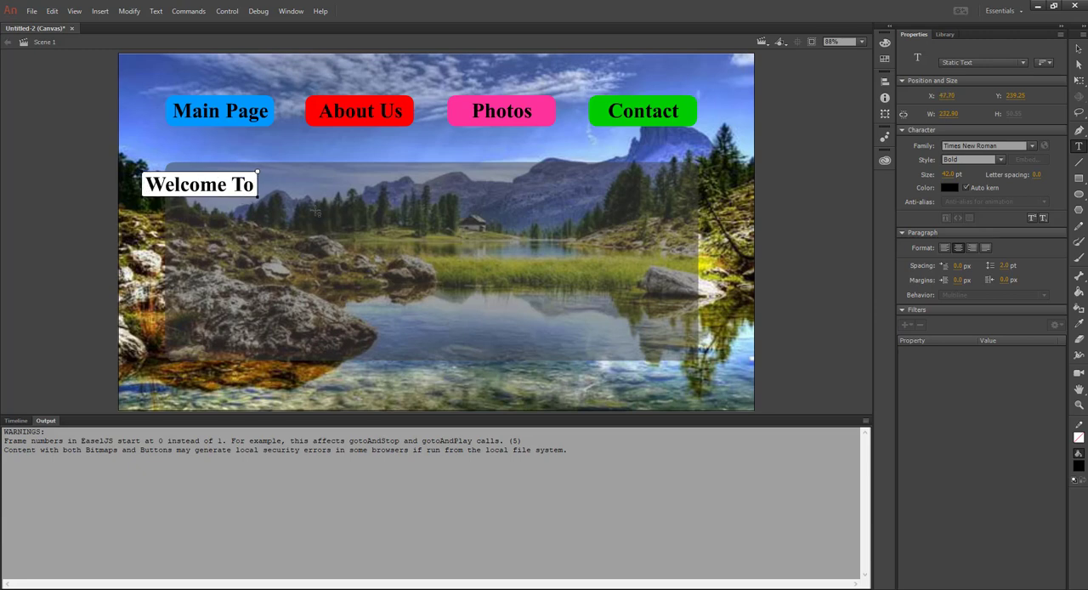
text( Our We)
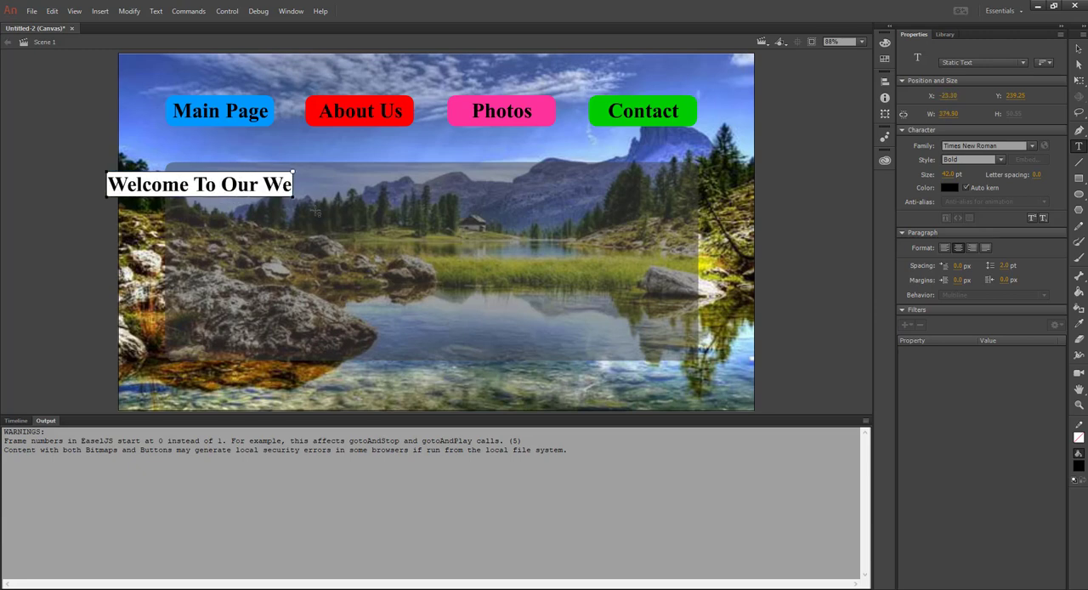
text(bsite)
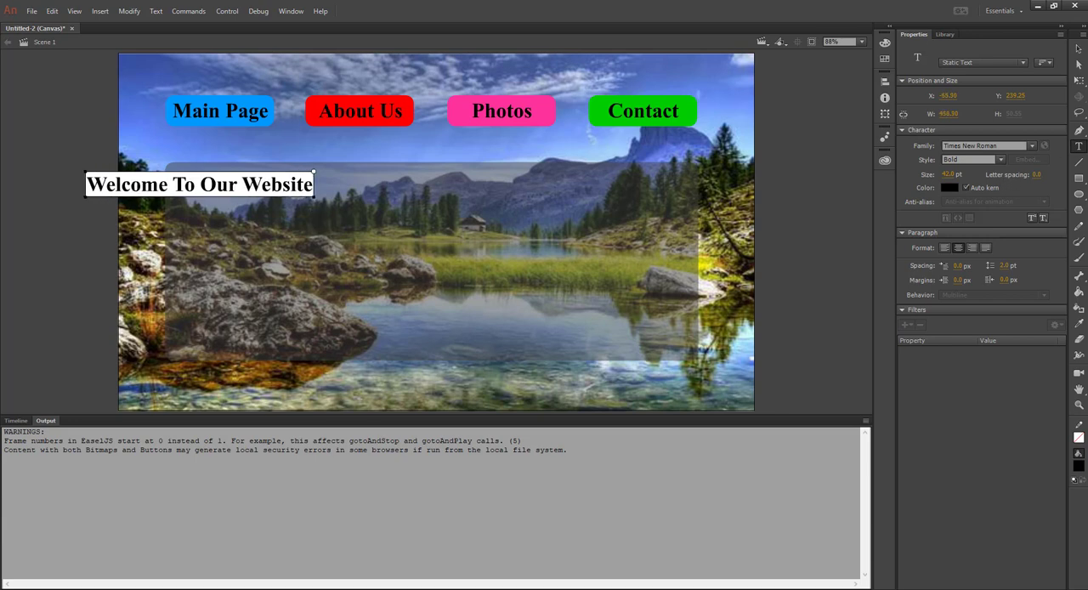
click(1080, 48)
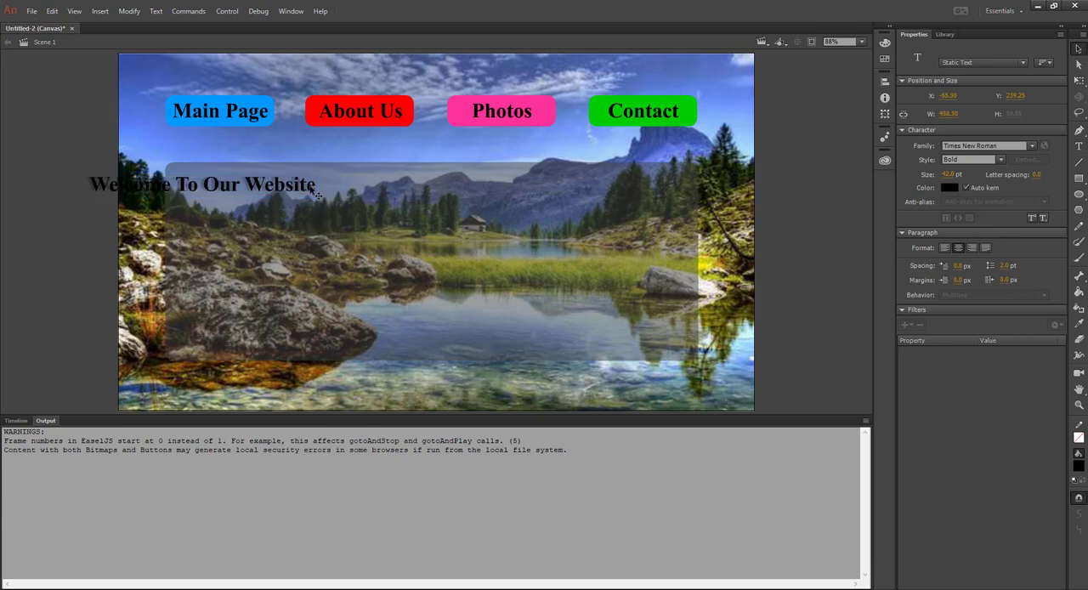
drag(314, 192, 379, 192)
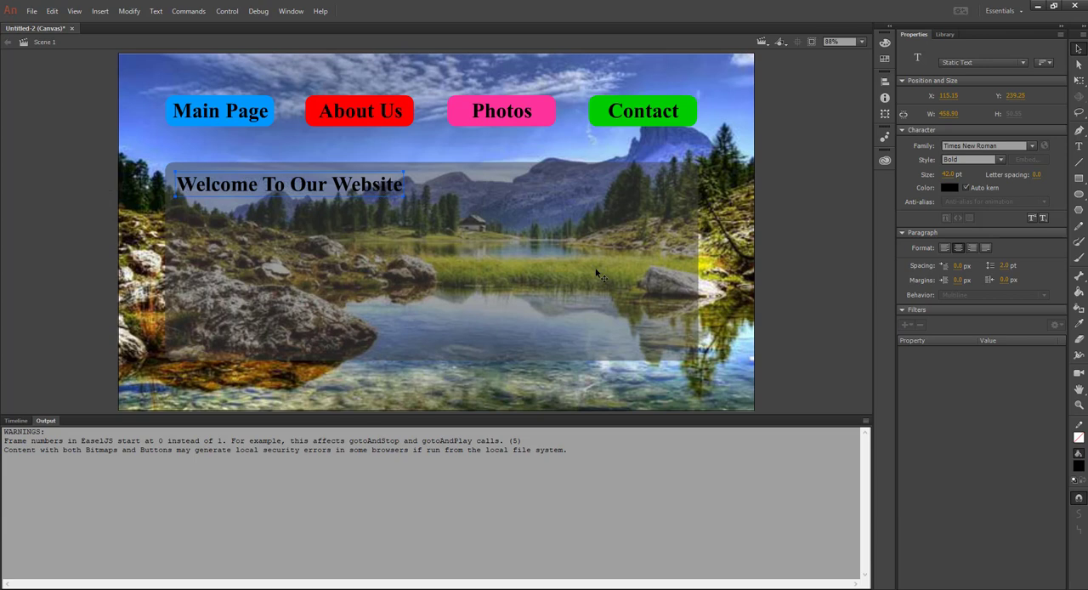
Raise the alpha of the grey rectangle's fill so the panel behind the heading is more opaque
click(545, 307)
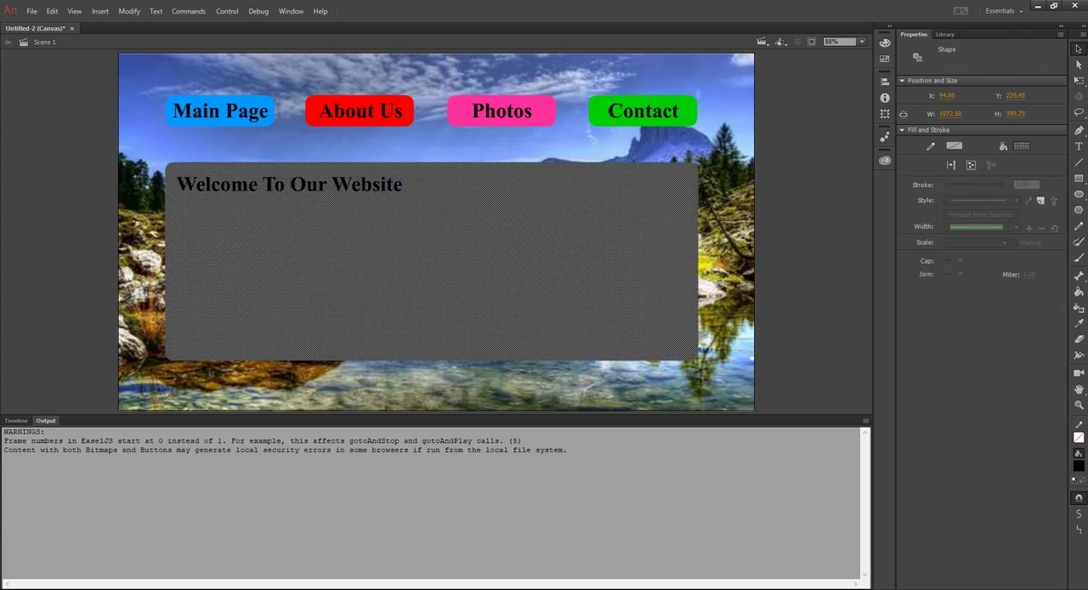
click(750, 247)
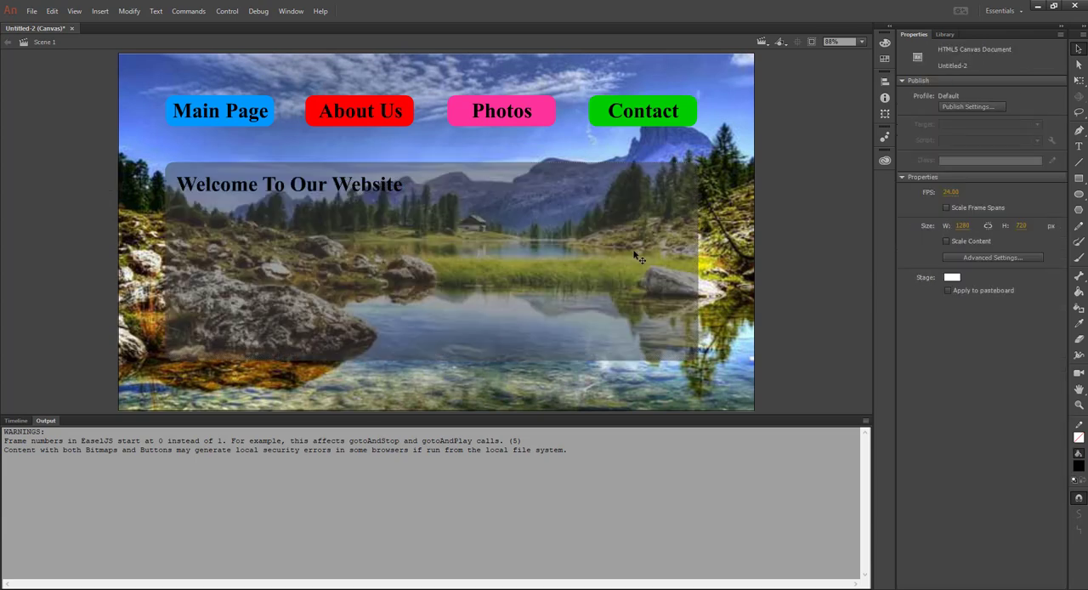
click(411, 293)
click(1020, 147)
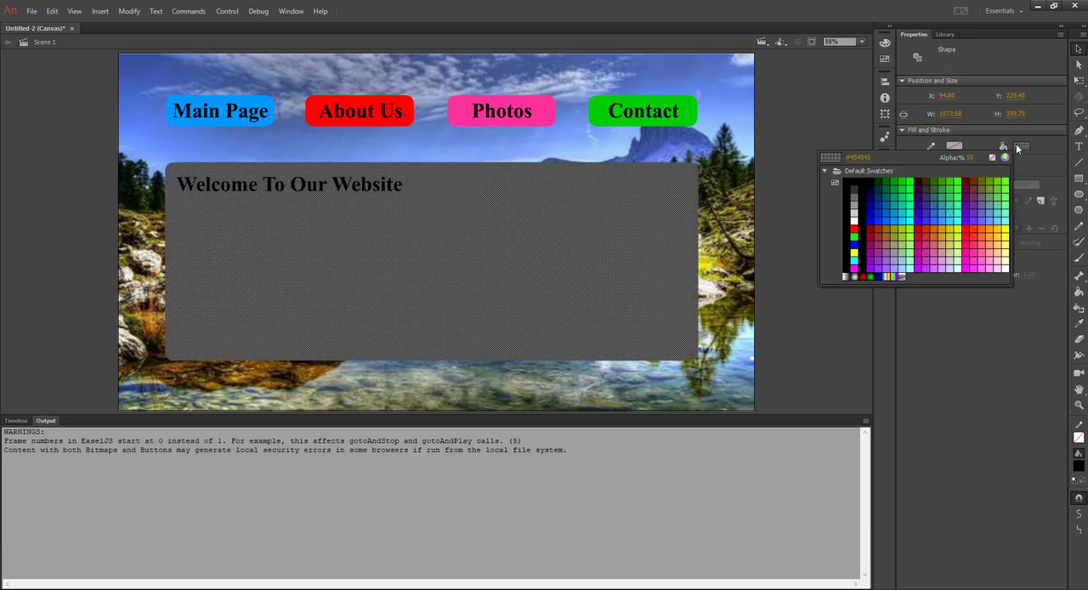
click(967, 155)
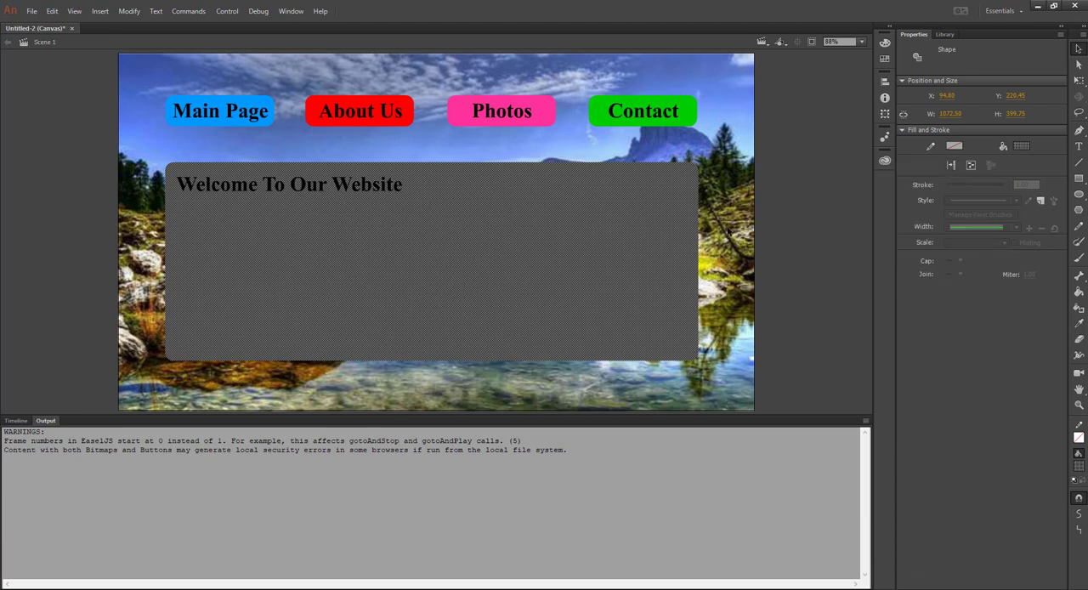
click(729, 228)
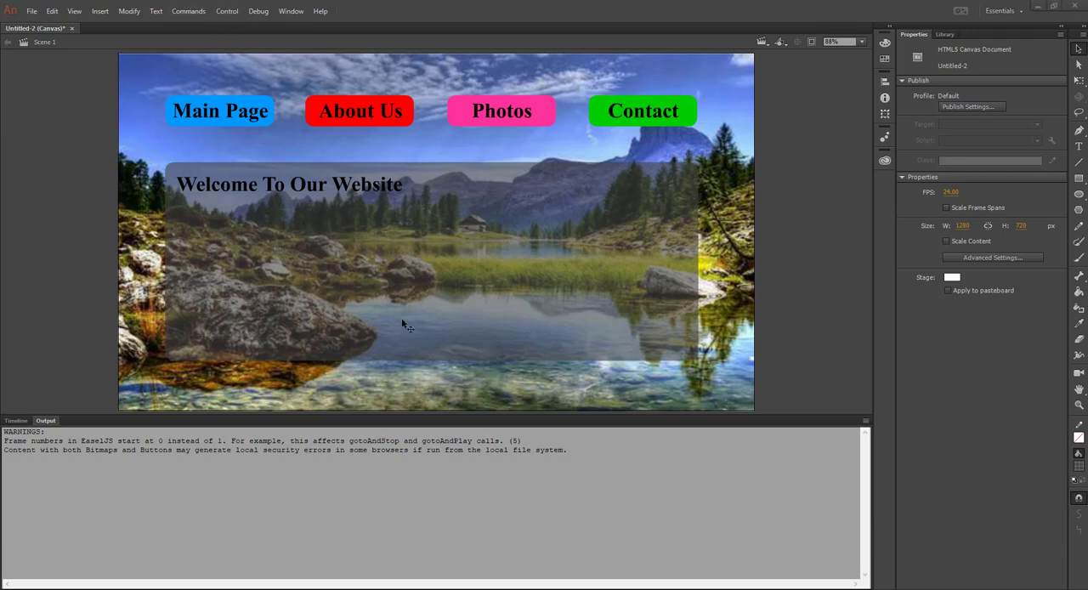
Preview the page with the semi-transparent panel and heading in the browser, and close the preview
click(809, 148)
key(ctrl+Return)
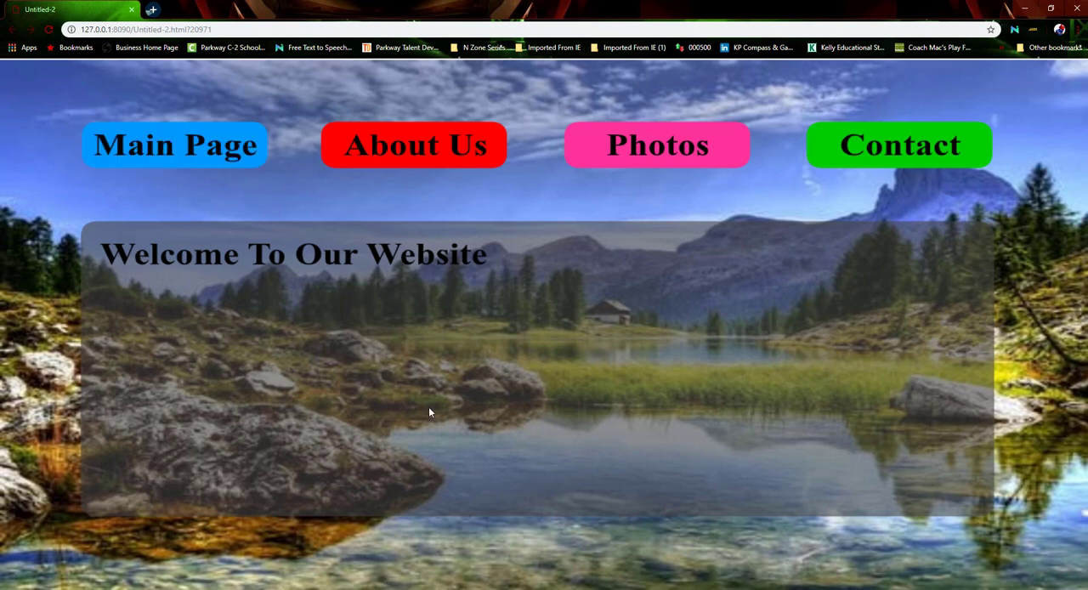
click(1076, 8)
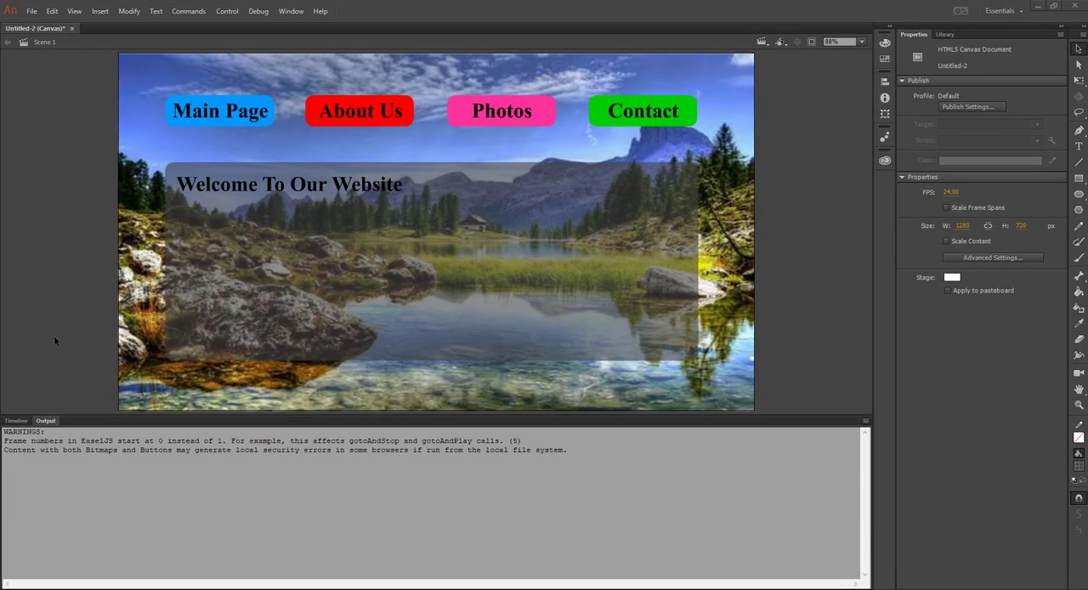
Cut all of the resize script code from frame 1 of the Buttons layer
click(15, 421)
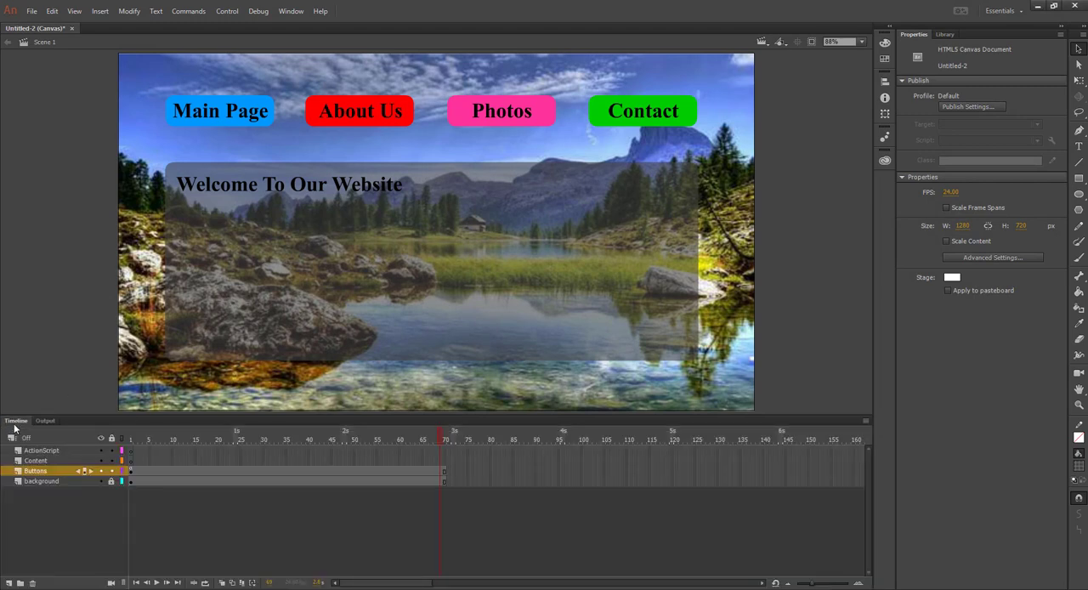
click(131, 473)
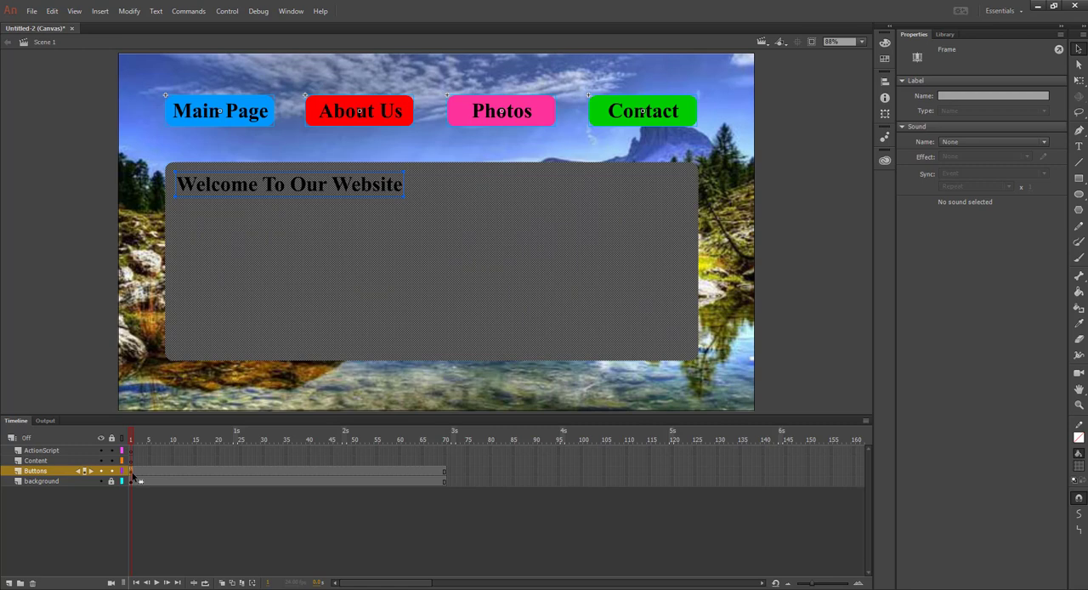
click(291, 11)
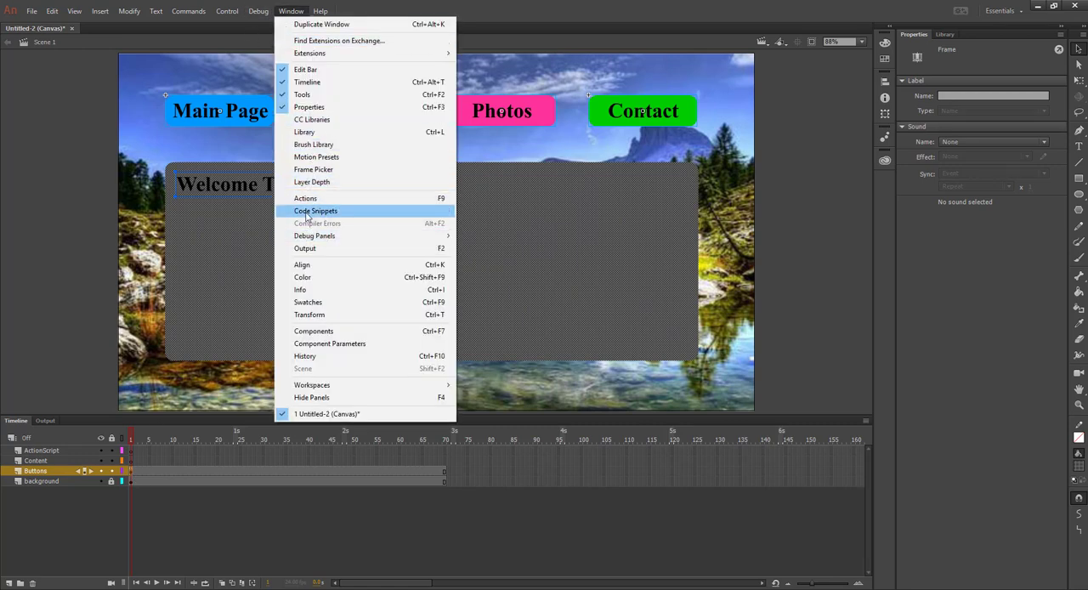
click(312, 199)
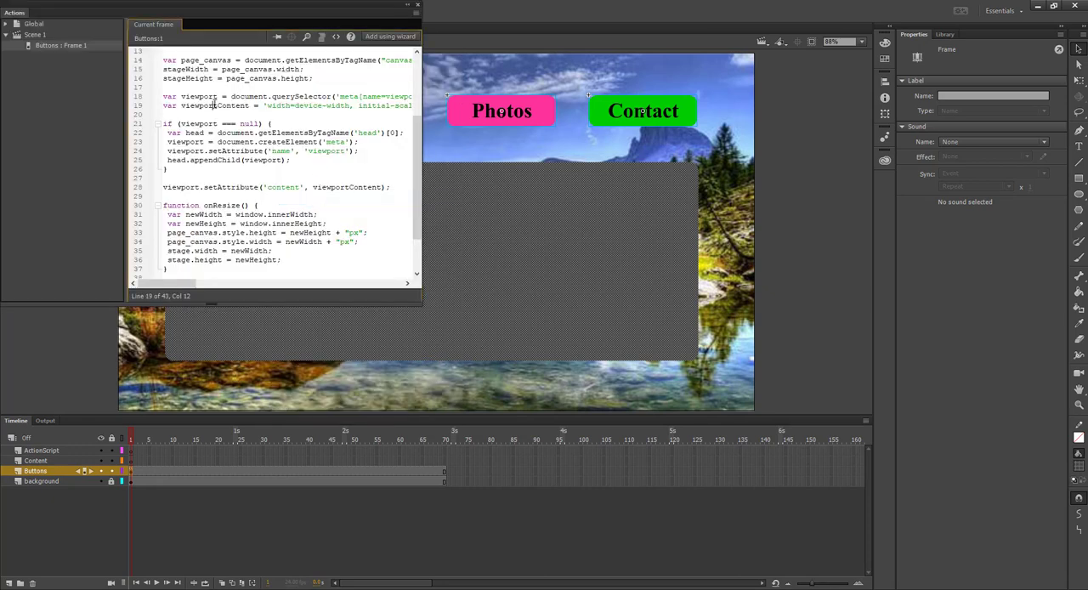
scroll(245, 176, down, 2)
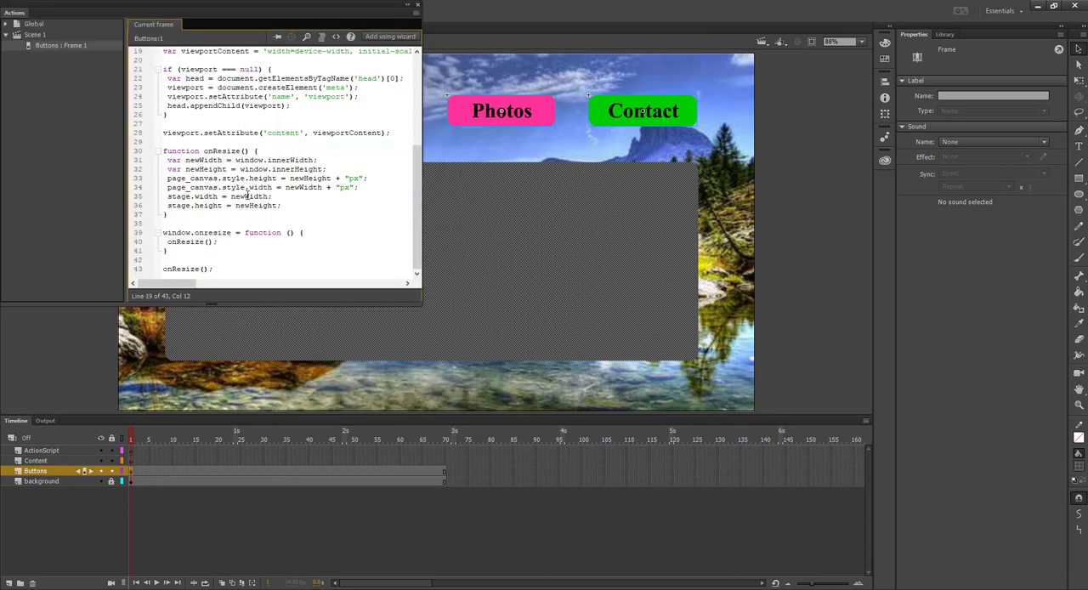
click(259, 187)
key(ctrl+a)
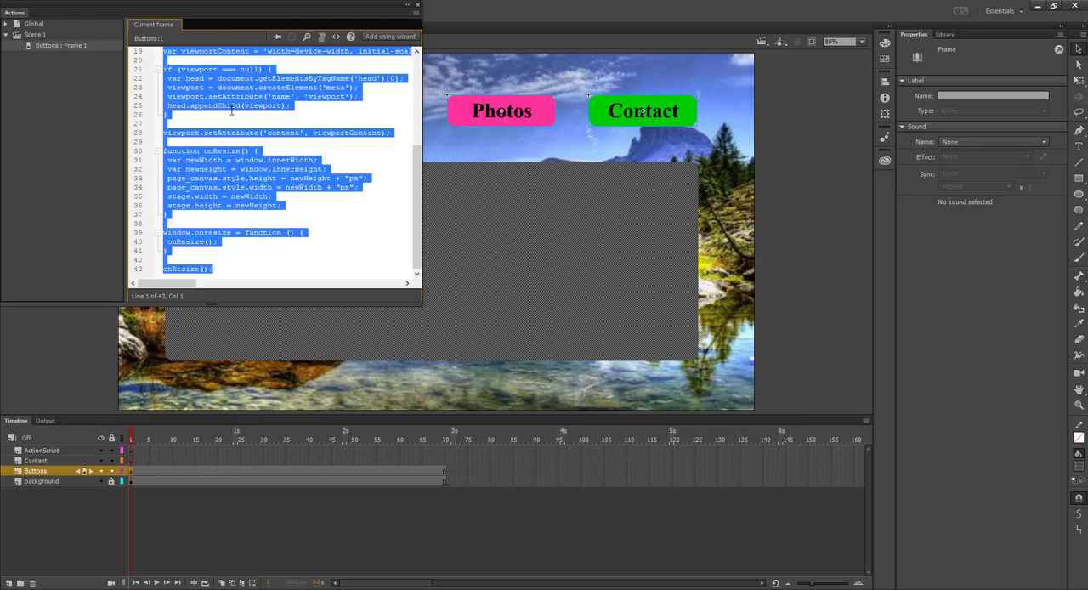
right_click(239, 96)
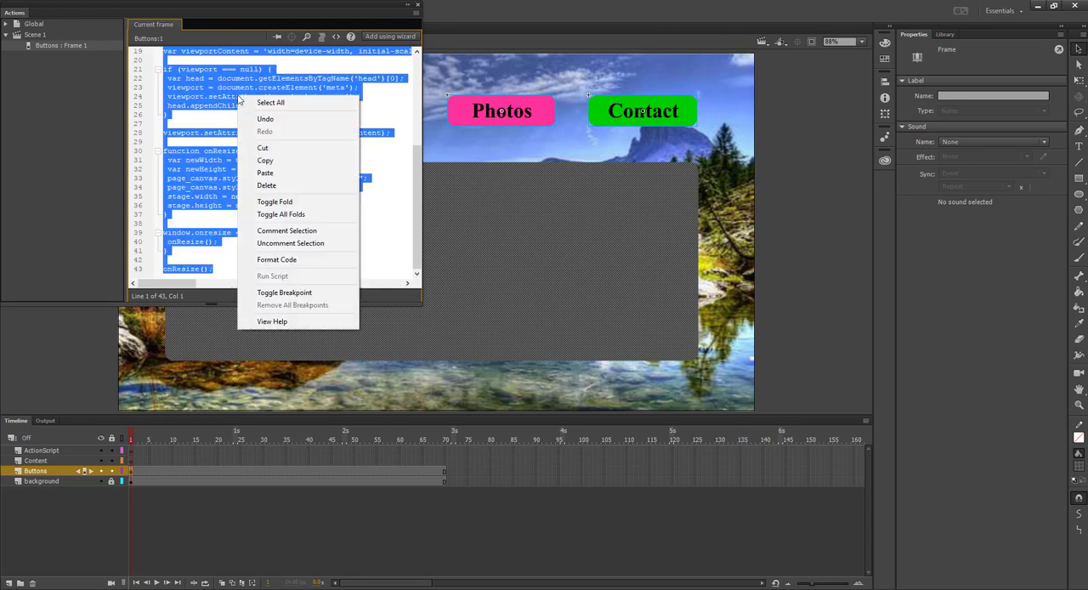
click(263, 148)
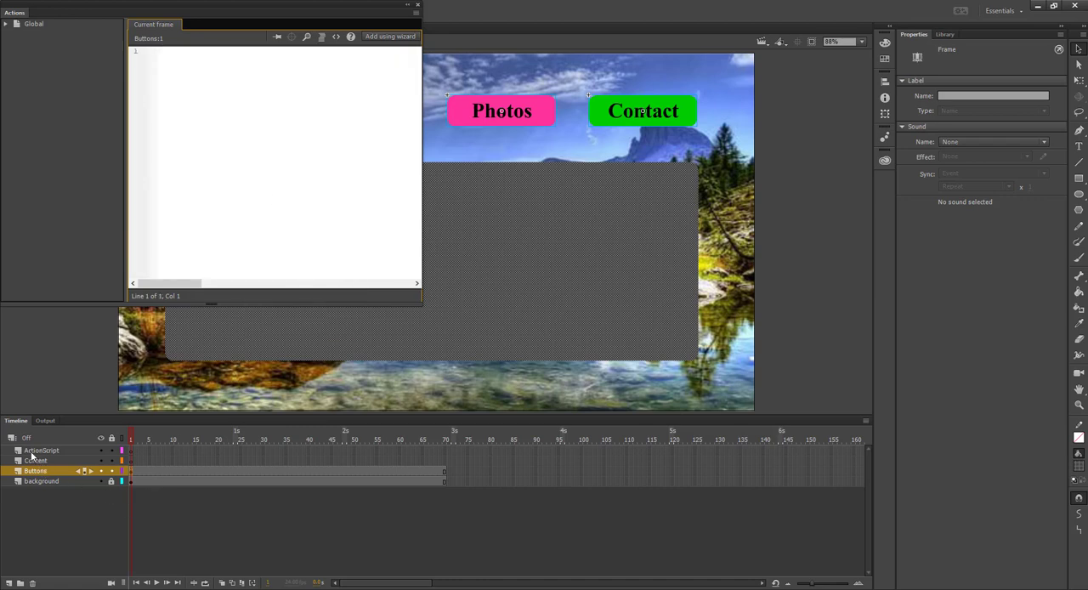
Paste the cut script into frame 1 of the ActionScript layer and close the code editor
click(131, 450)
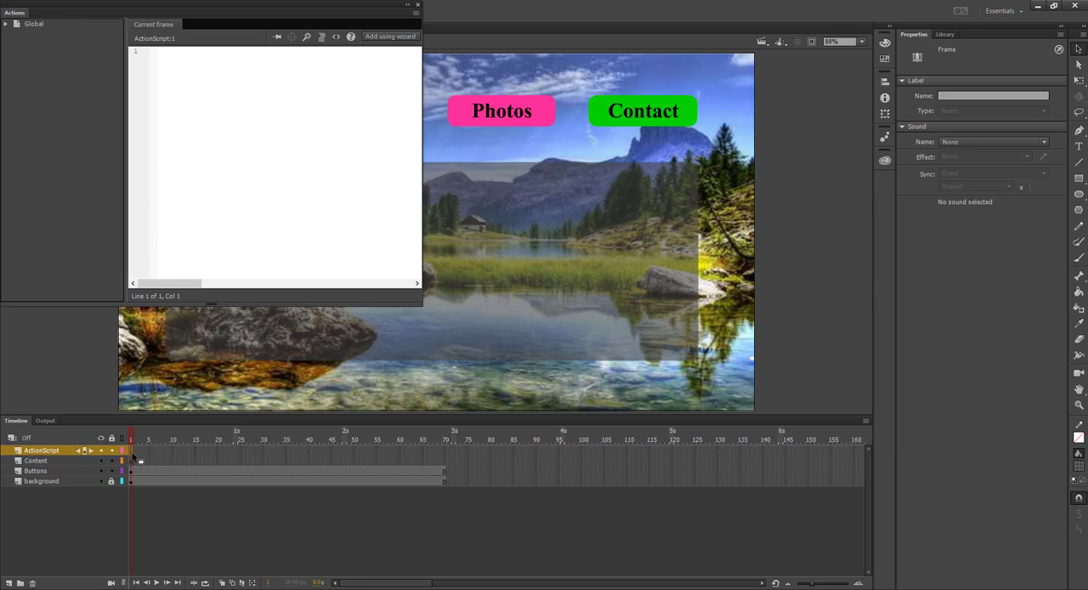
right_click(170, 57)
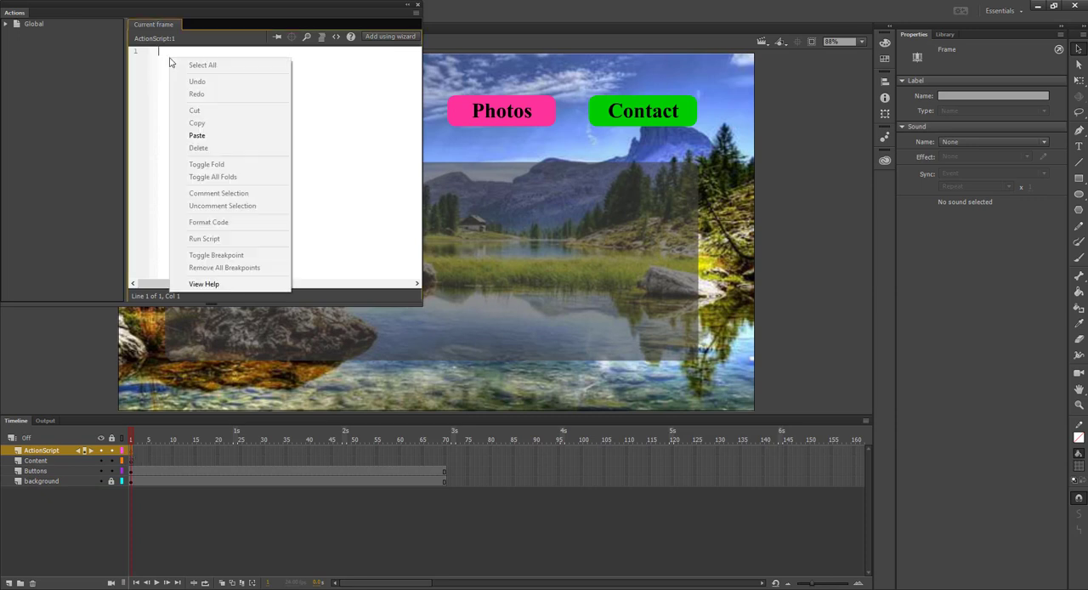
click(206, 136)
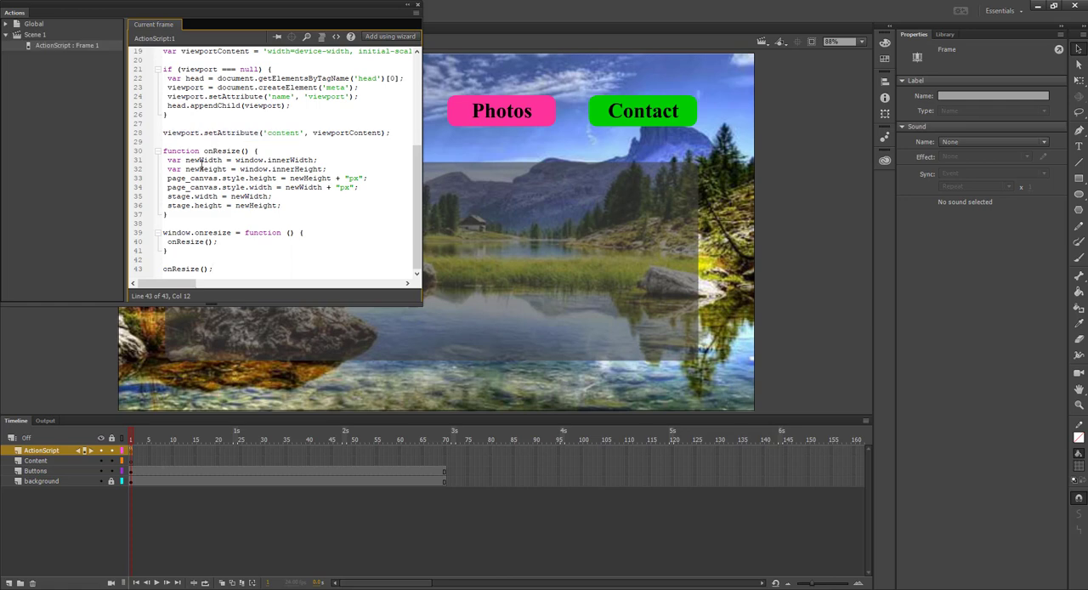
click(149, 522)
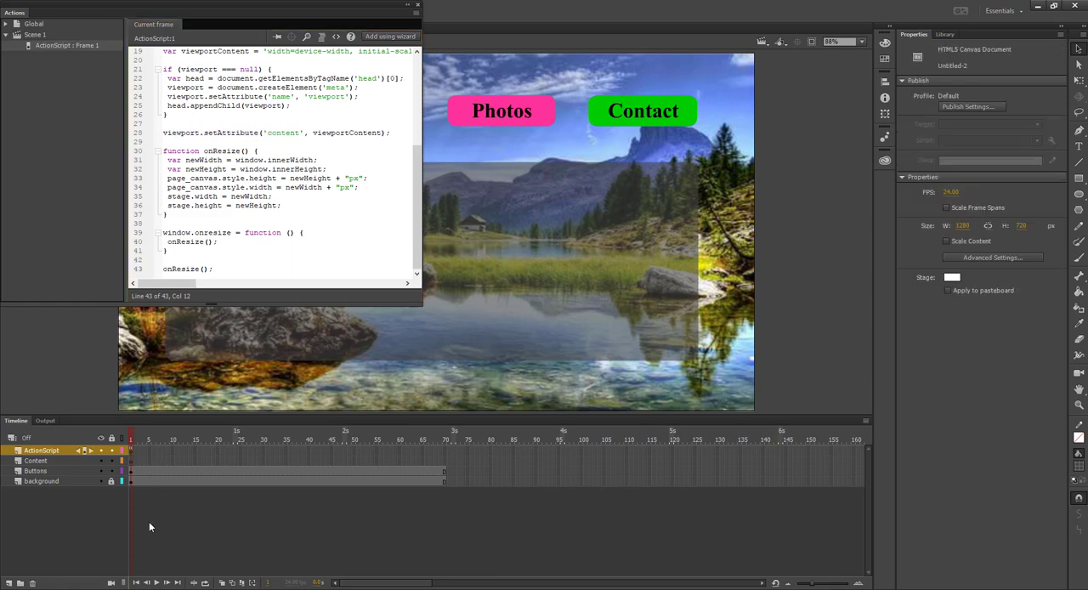
click(417, 4)
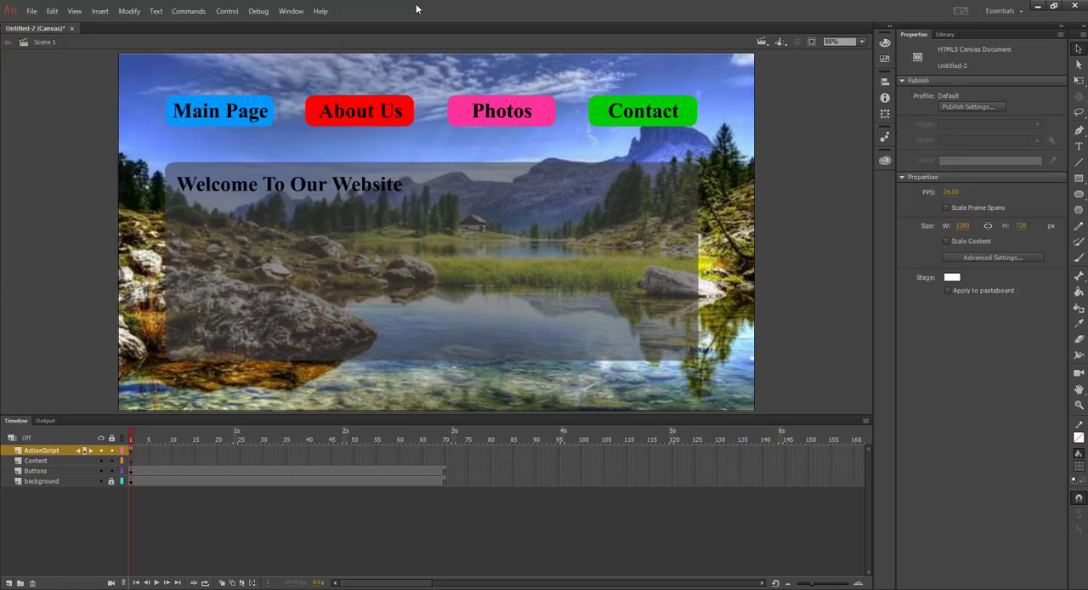
Cut the grey panel and the "Welcome To Our Website" heading from frame 1 of the Buttons layer
click(130, 472)
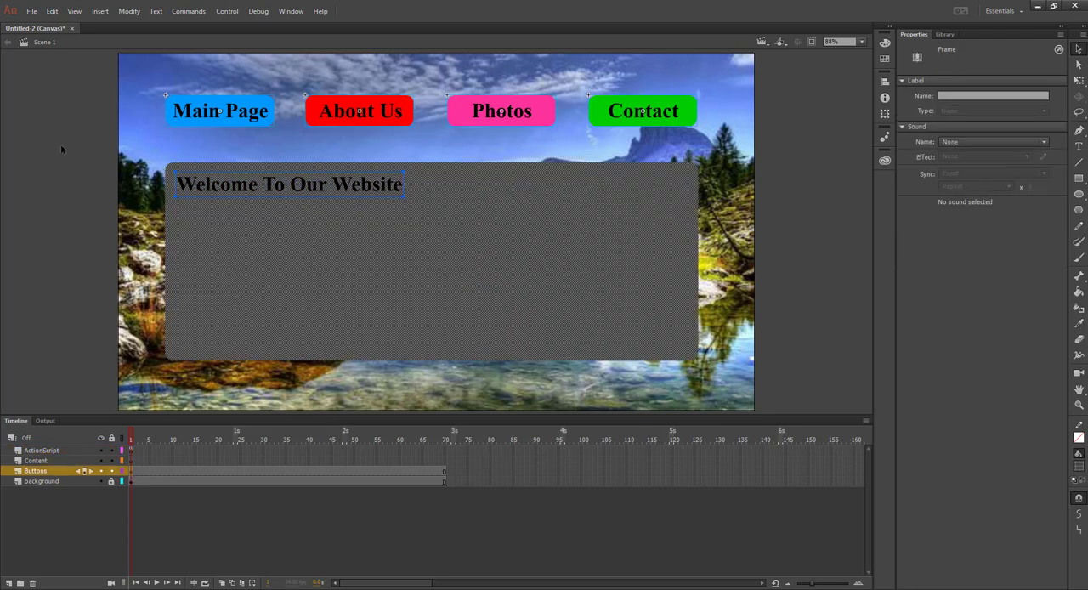
click(61, 144)
drag(213, 182, 715, 367)
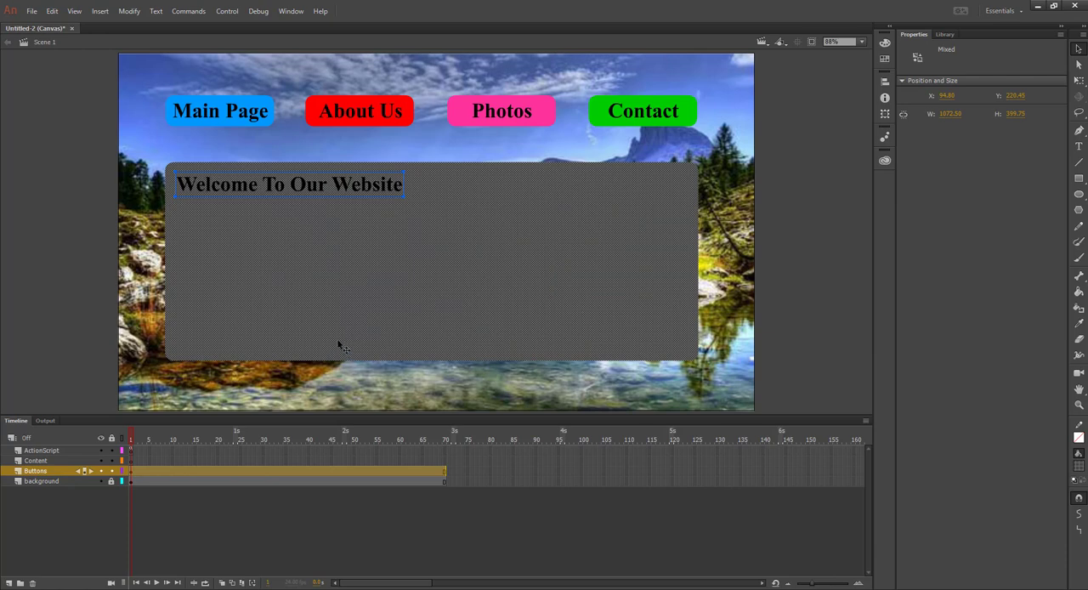
click(52, 11)
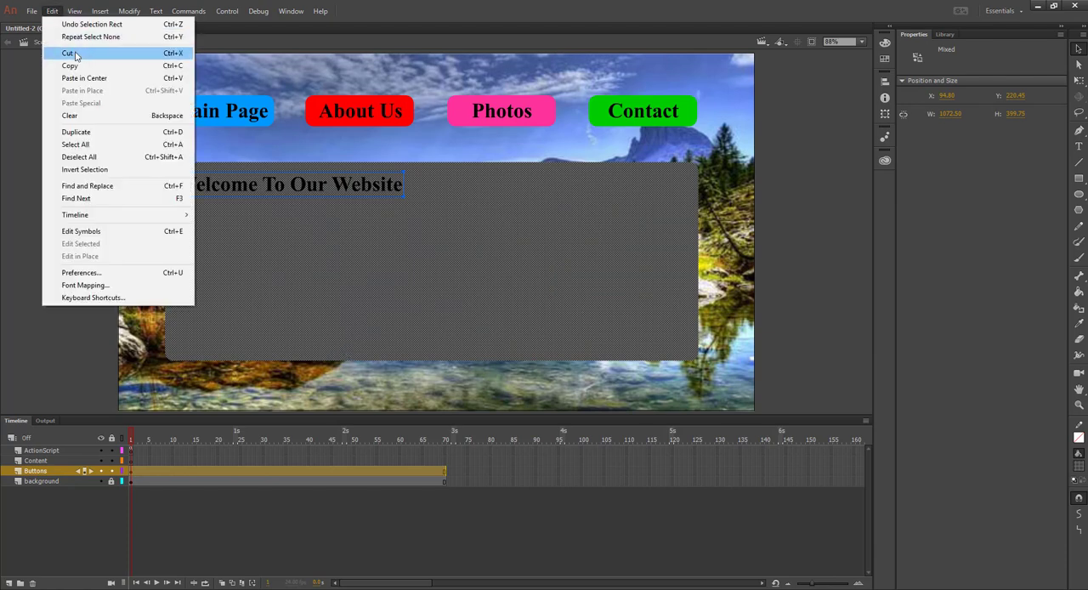
click(76, 53)
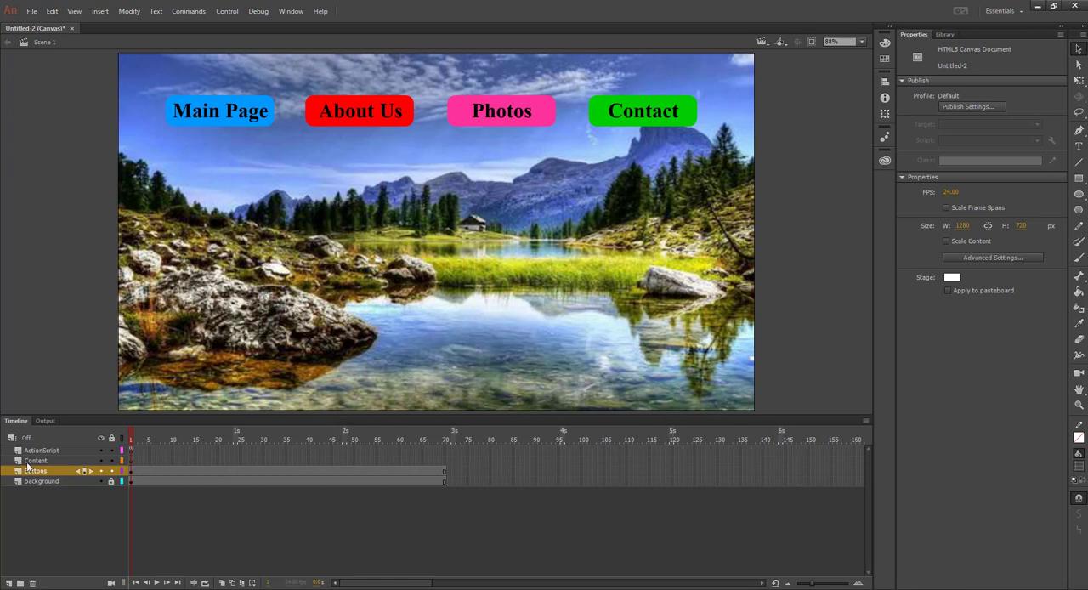
Paste the grey panel and heading in place on frame 1 of the Content layer
click(130, 464)
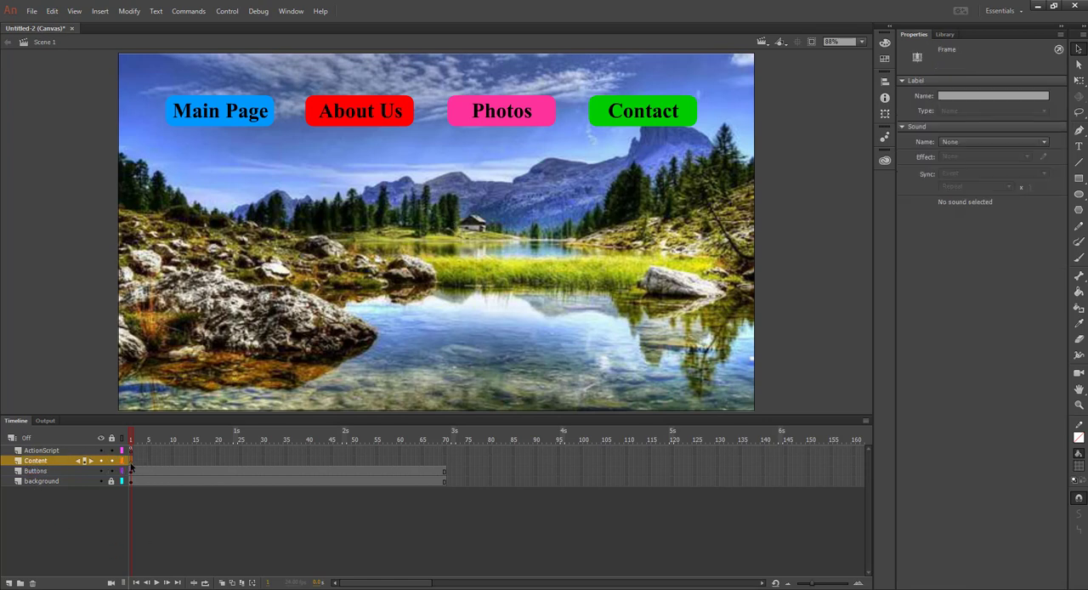
click(51, 12)
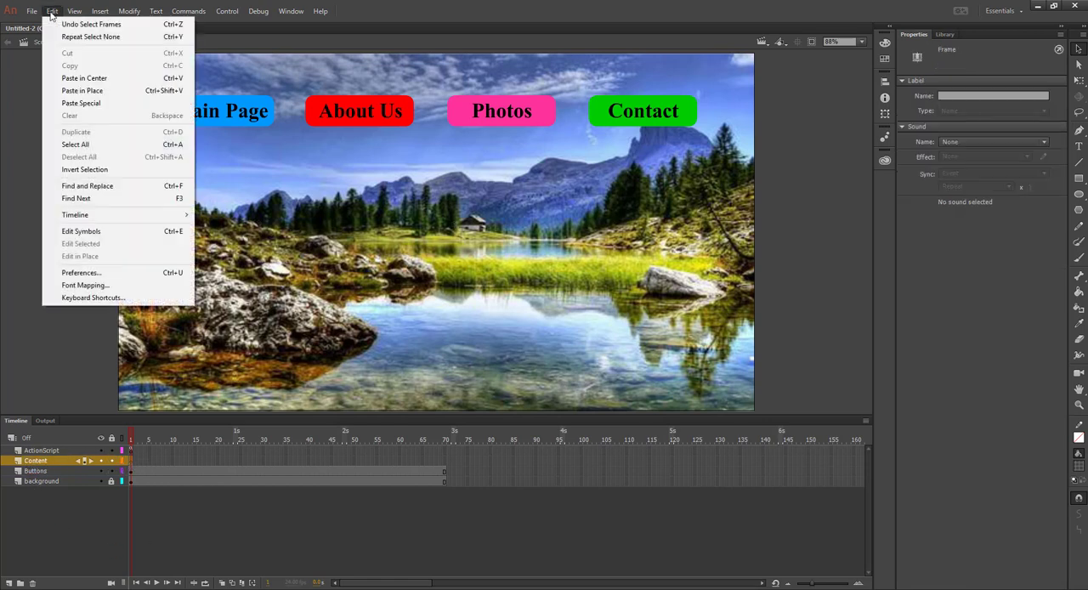
click(104, 91)
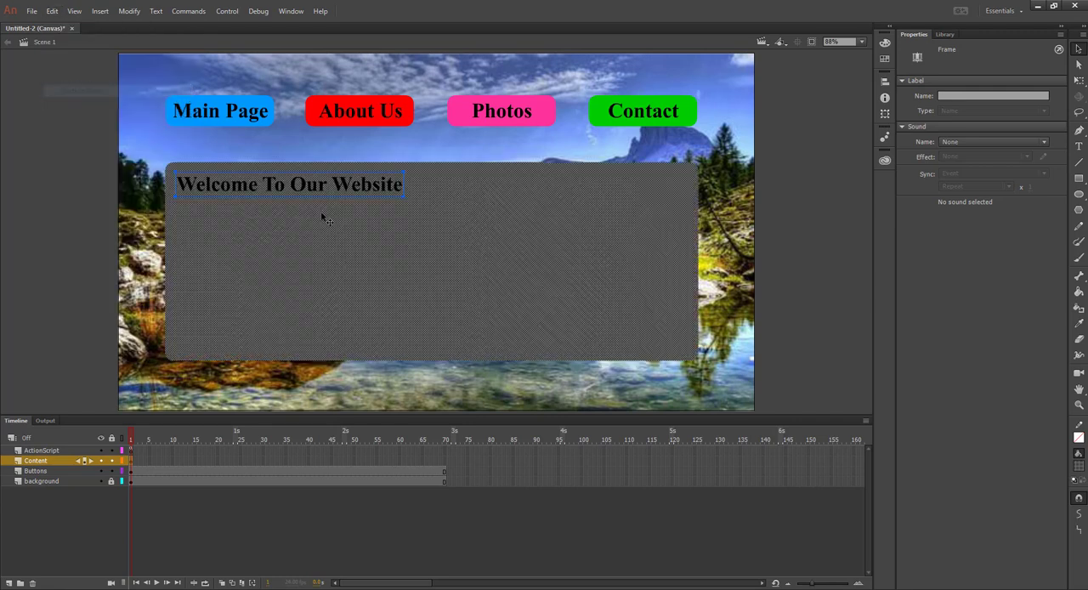
click(52, 255)
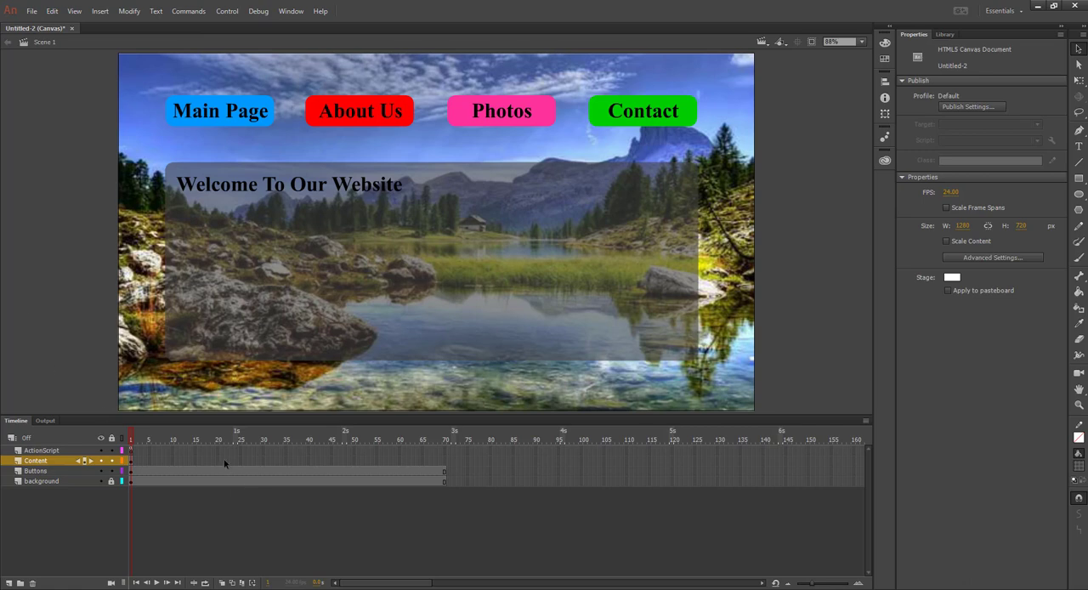
Test the reorganised movie in the browser to check its playback, and close the preview
click(31, 11)
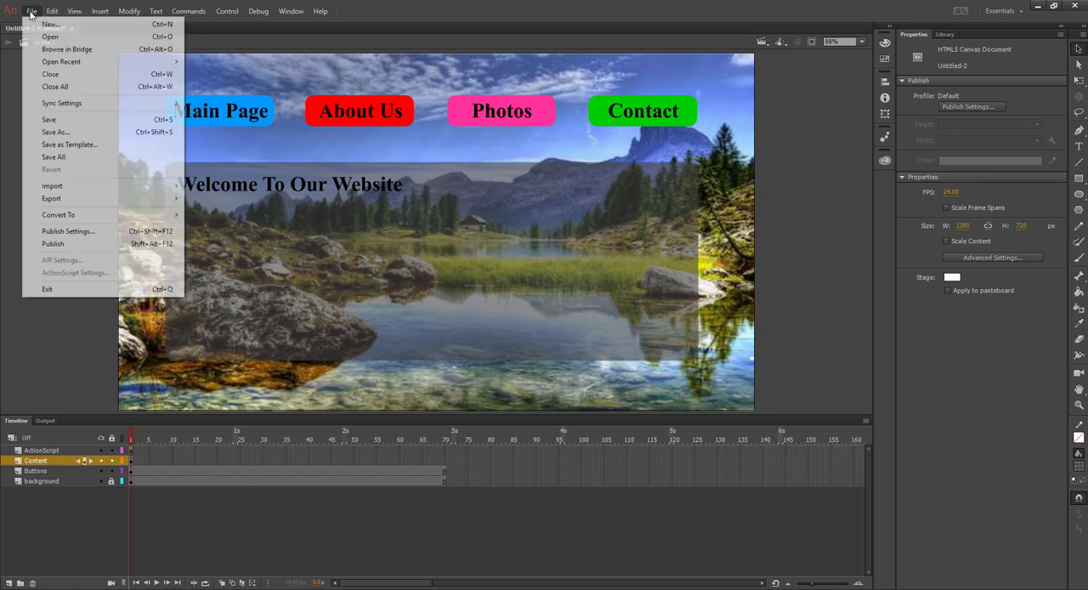
click(32, 13)
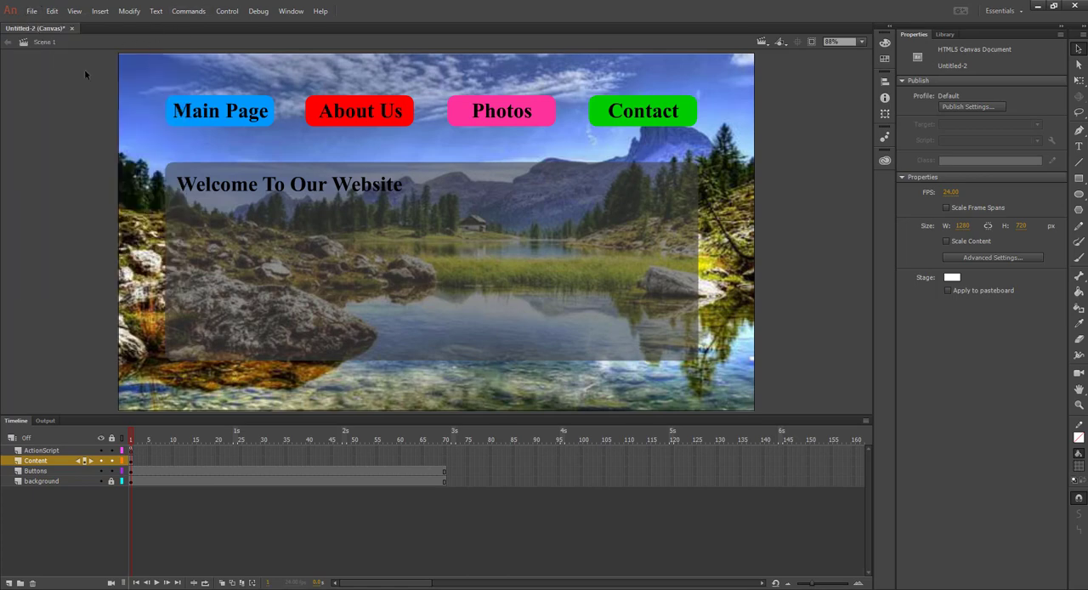
key(ctrl+Return)
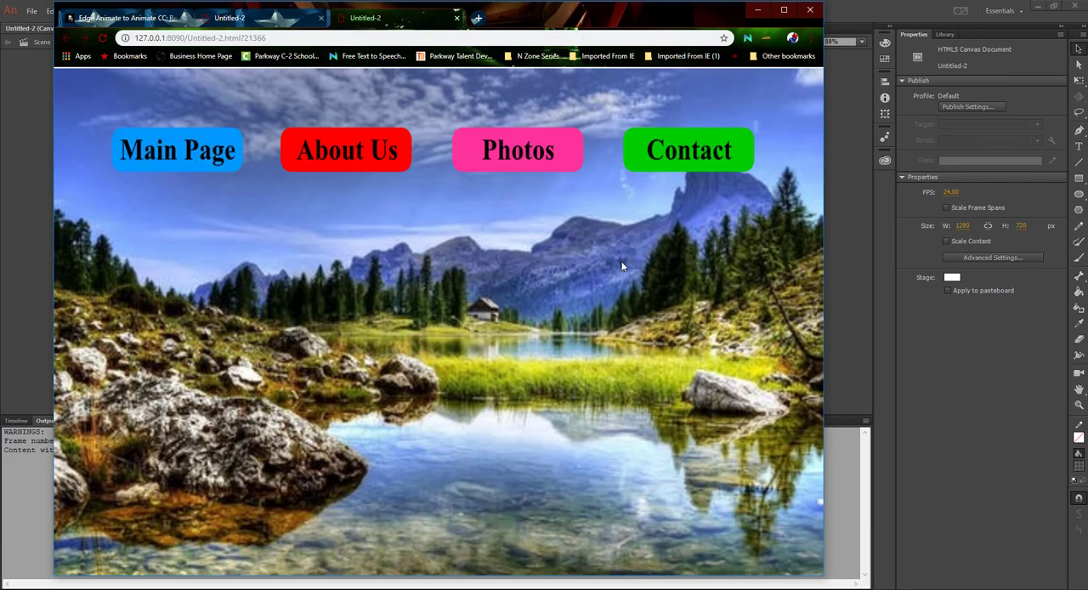
click(812, 11)
Insert a keyframe at frame 10 of the Content layer, carrying over the panel and heading
click(14, 423)
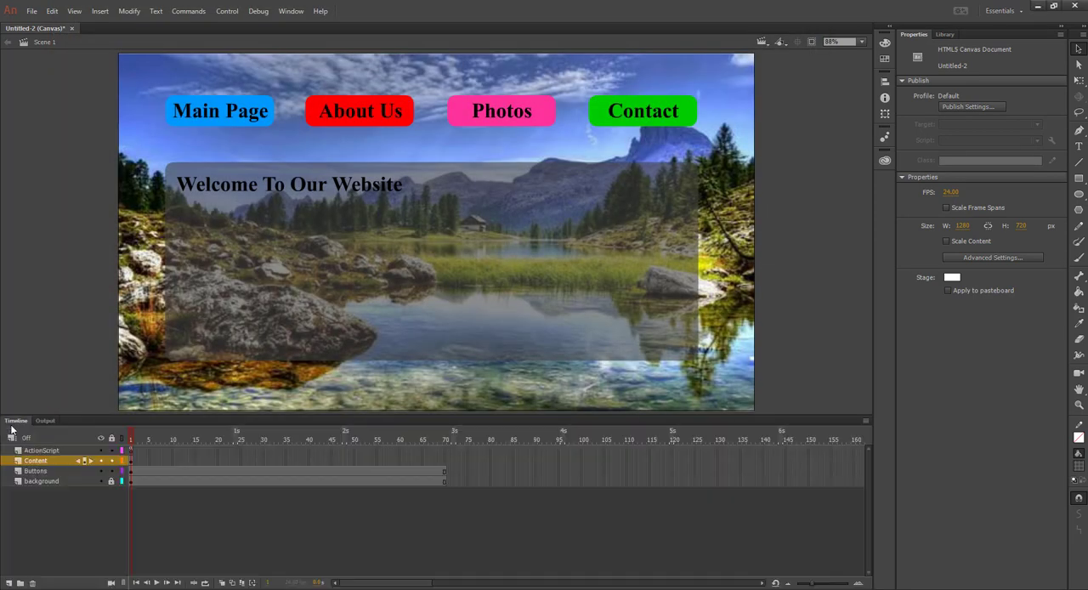
click(131, 463)
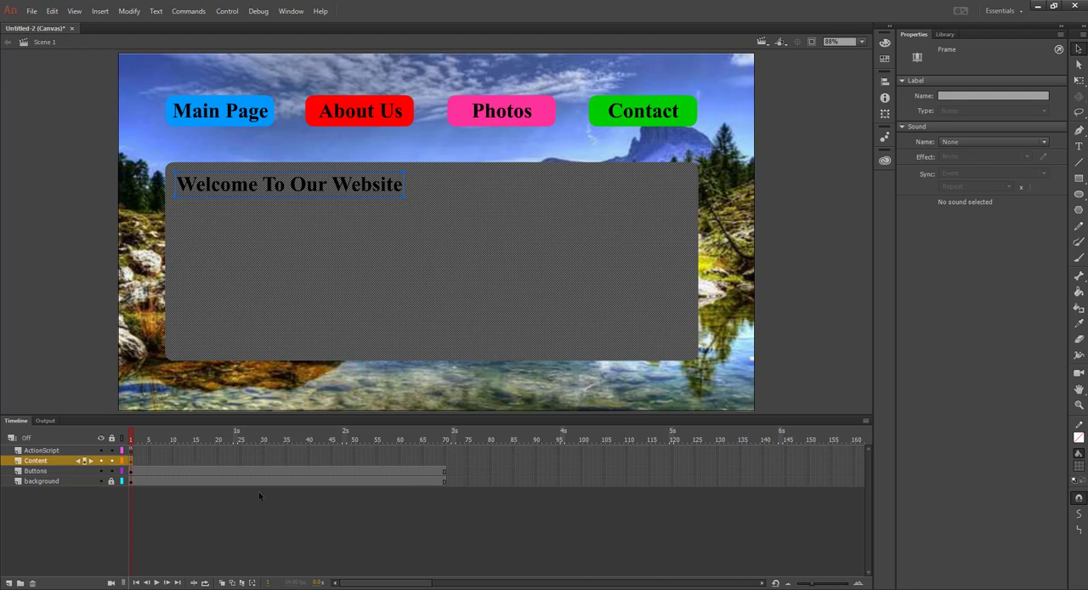
key(F8)
click(173, 465)
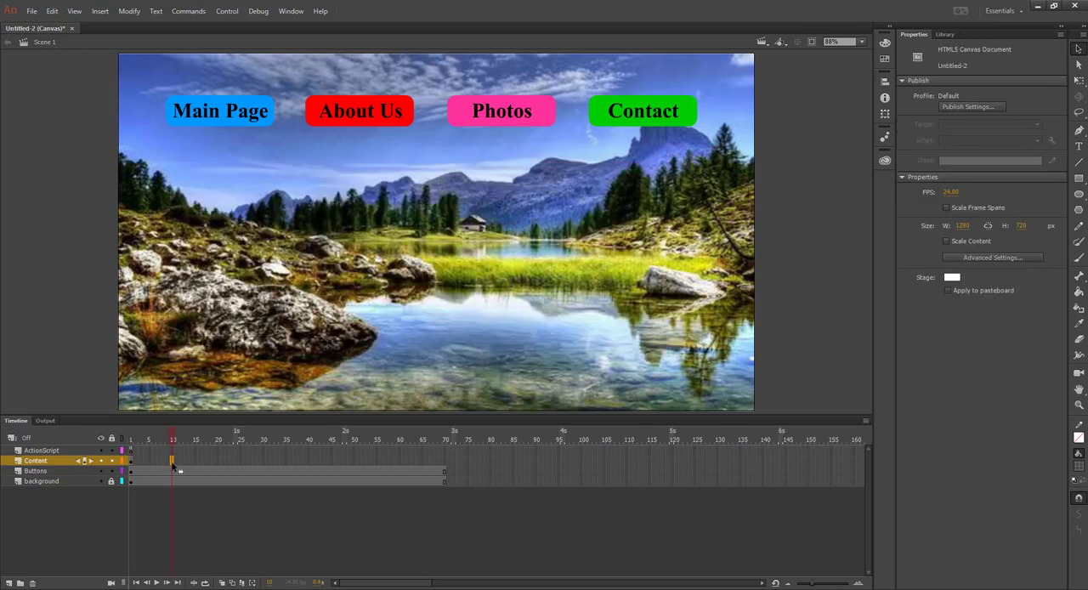
right_click(172, 465)
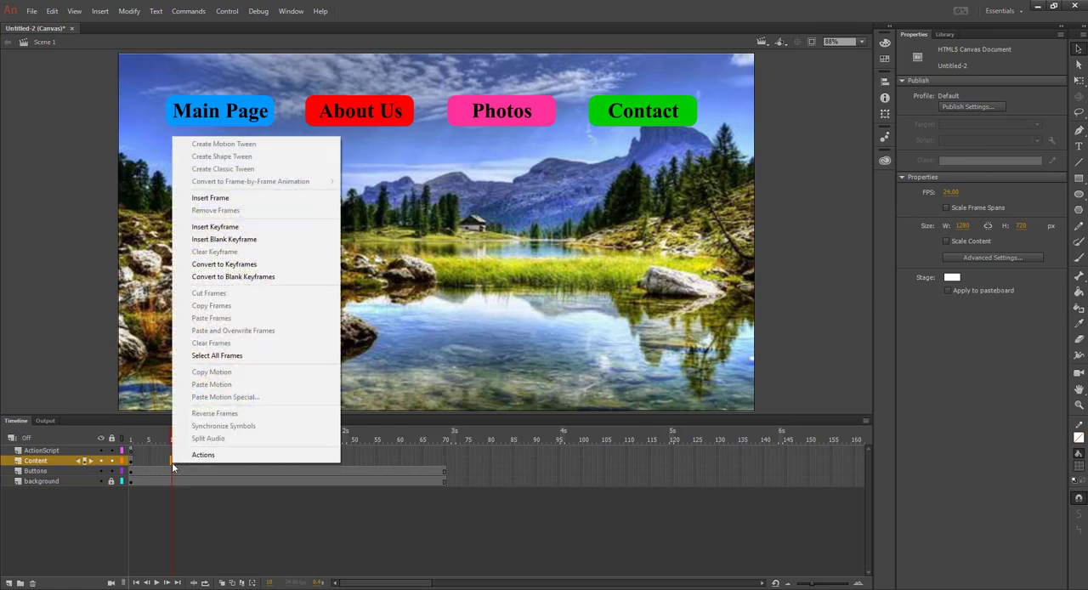
click(223, 228)
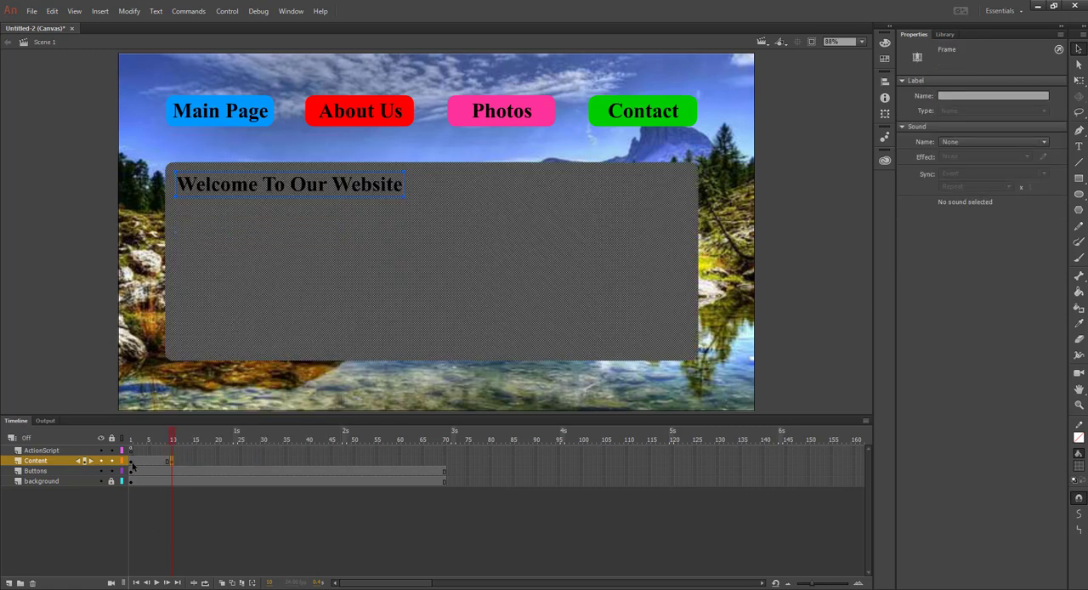
Replace the heading text on frame 10 of the Content layer with "About Us"
click(132, 464)
key(t)
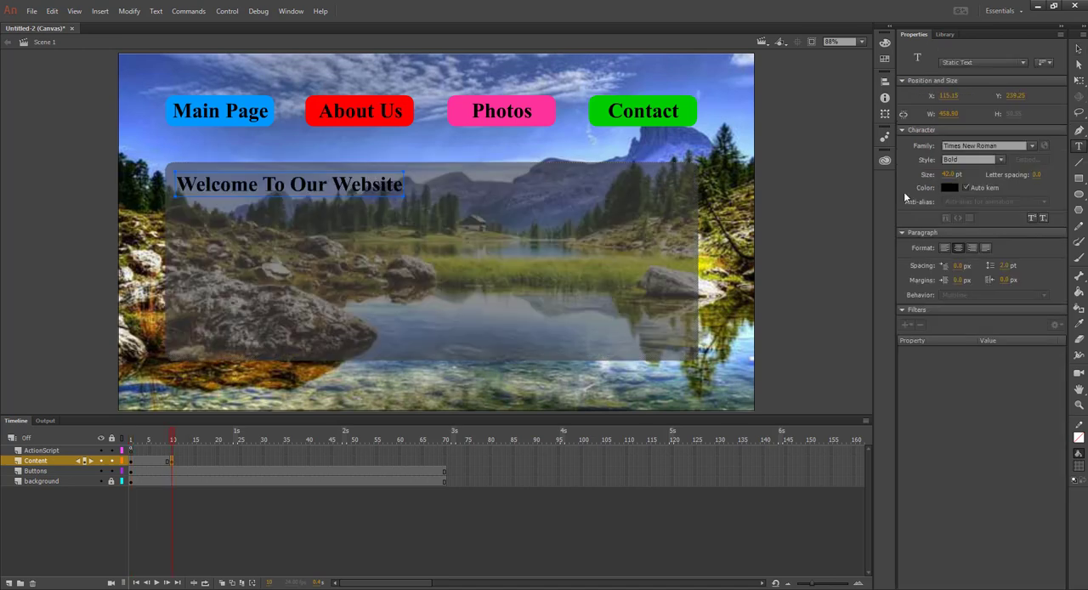
click(372, 186)
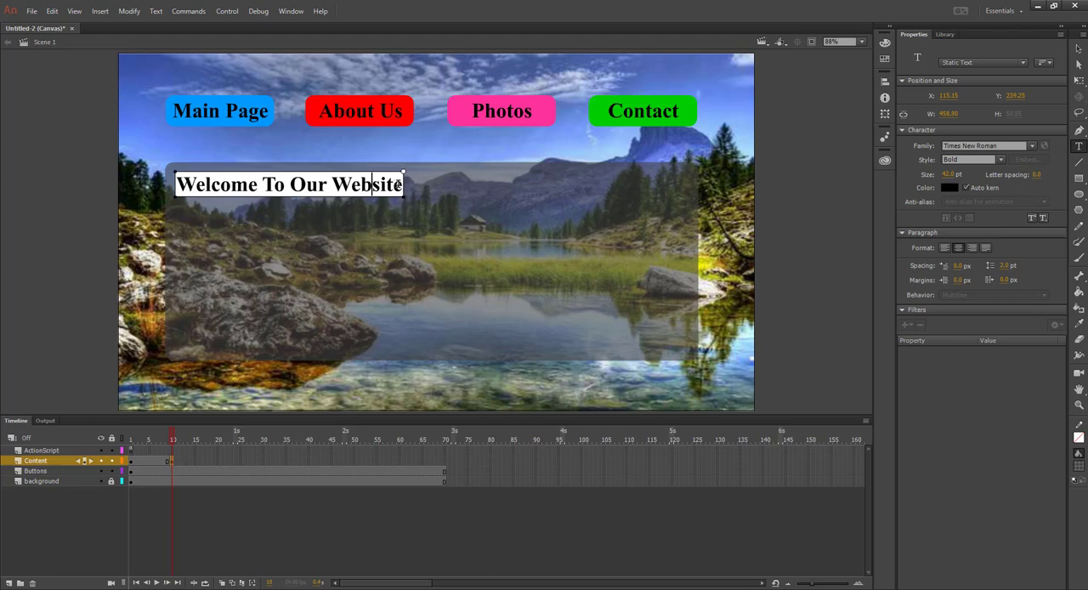
drag(378, 185, 168, 182)
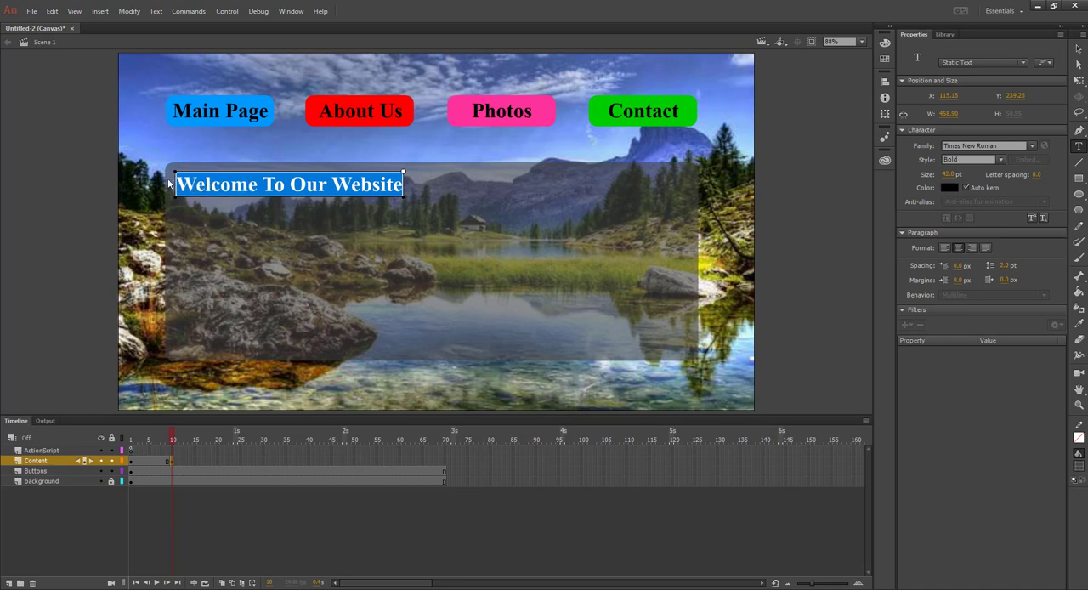
text(ABu)
key(BackSpace)
key(BackSpace)
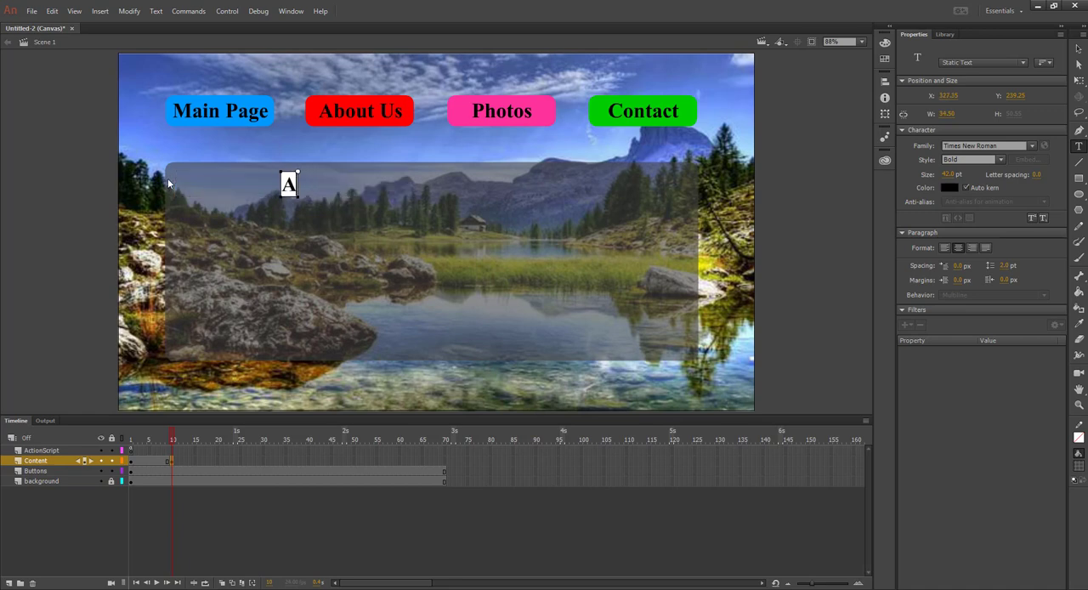
text(bout Us)
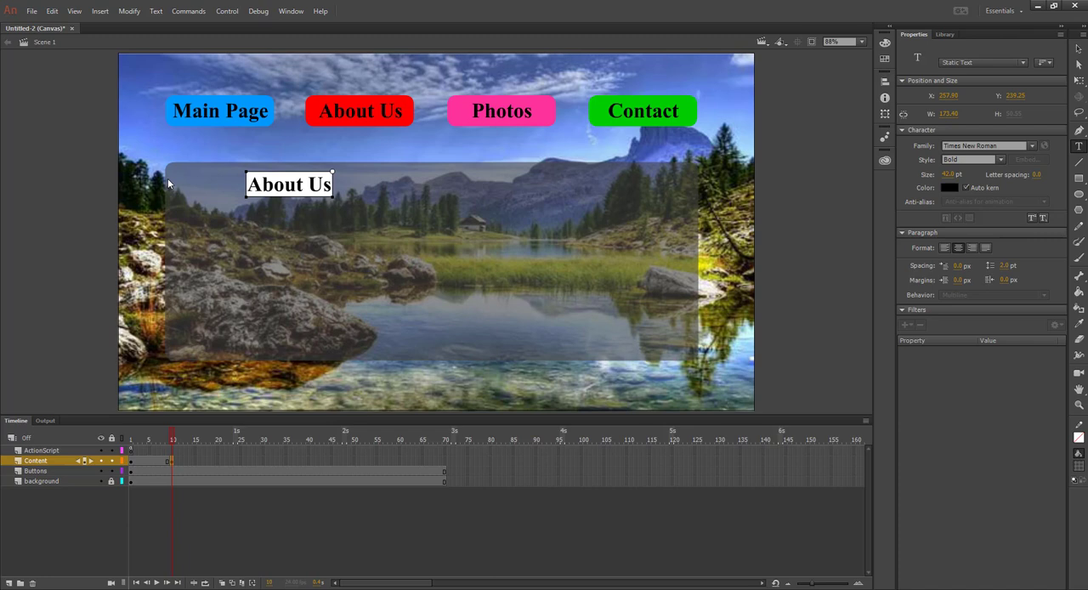
Move the "About Us" heading left to about X 147, near the grey panel's upper-left corner, and deselect it
click(1079, 50)
drag(284, 193, 230, 195)
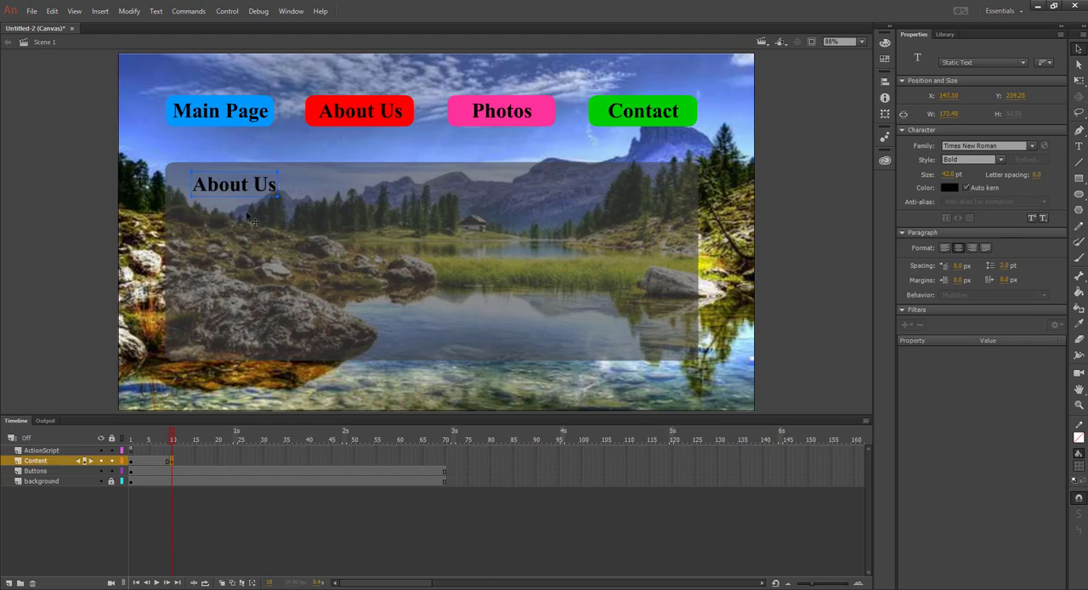
click(84, 296)
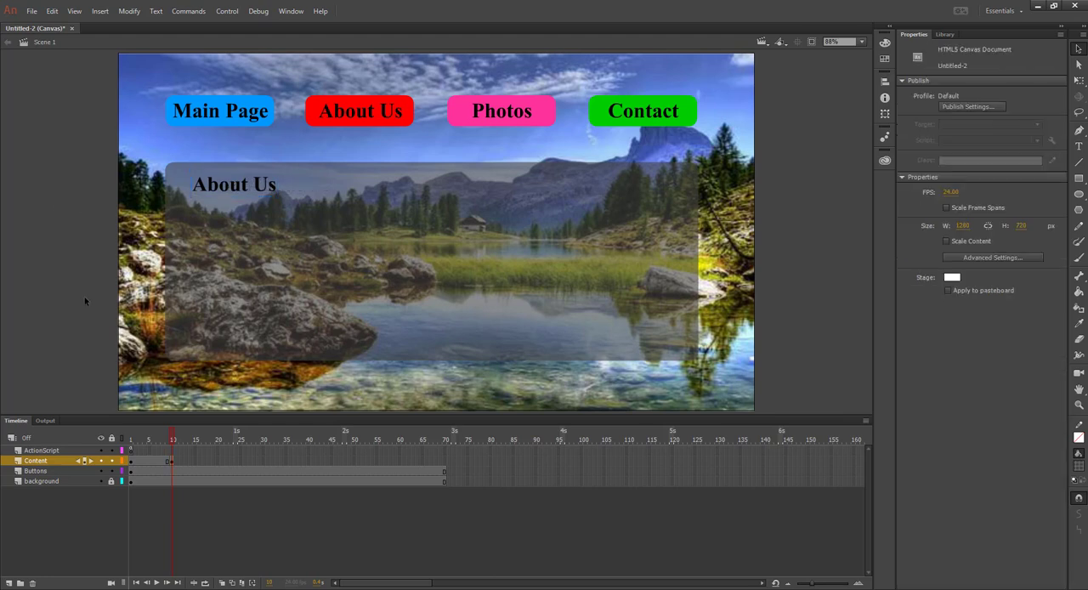
Insert a keyframe at frame 20 of the Content layer and change its heading to "Photos"
click(217, 465)
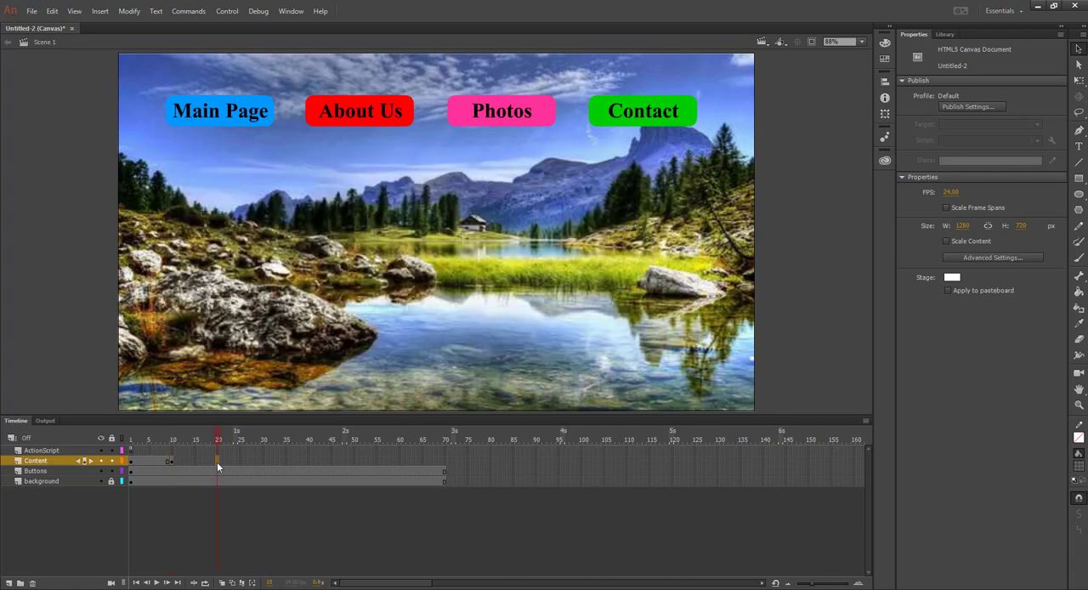
right_click(217, 461)
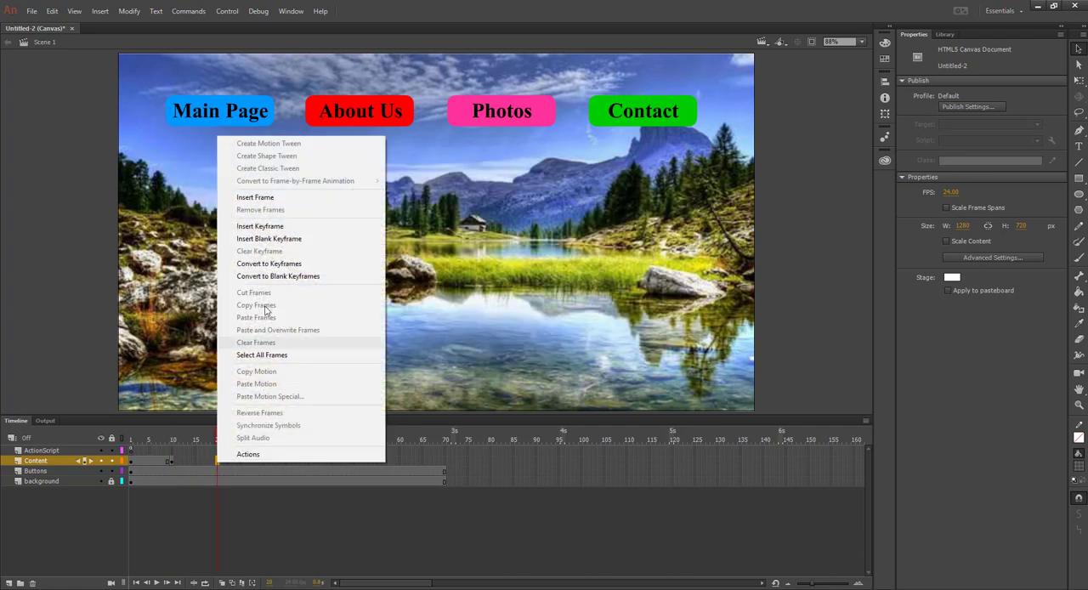
click(266, 225)
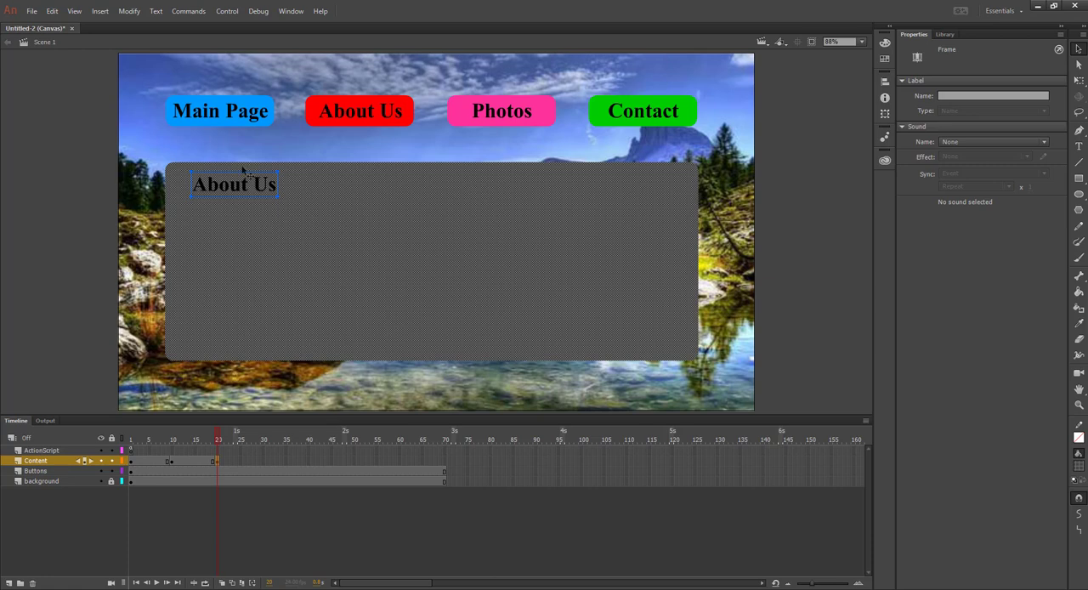
click(1080, 147)
click(248, 174)
click(223, 184)
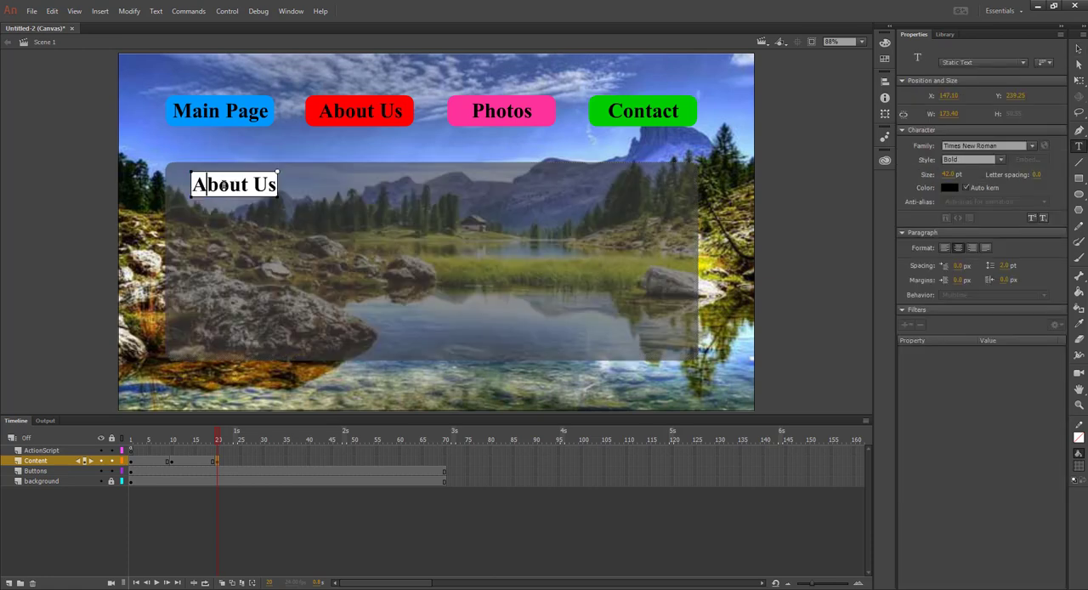
shift+click(266, 184)
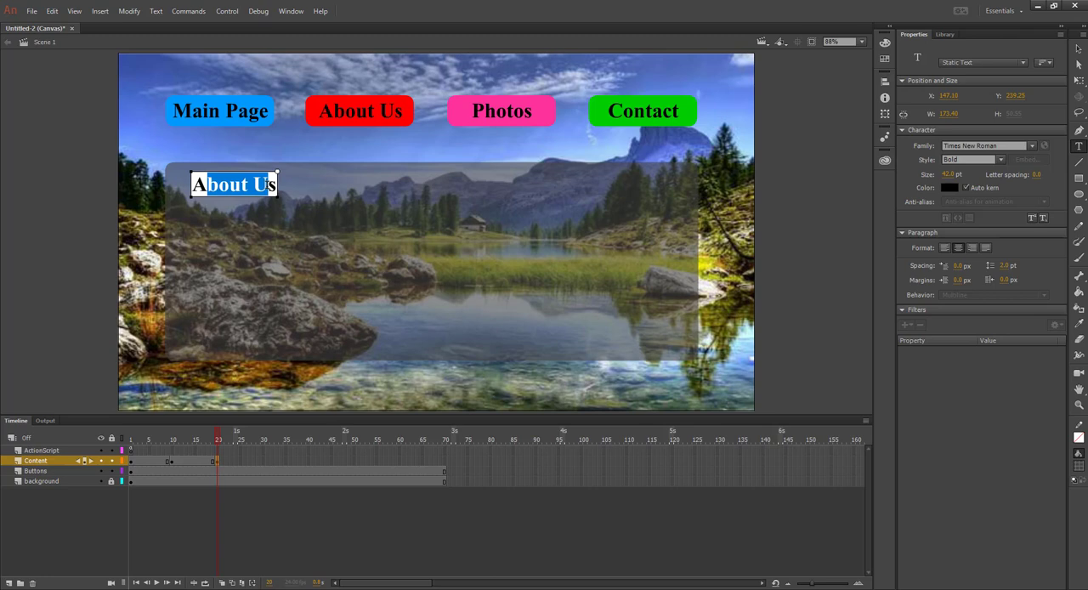
key(ctrl+a)
text(Photos)
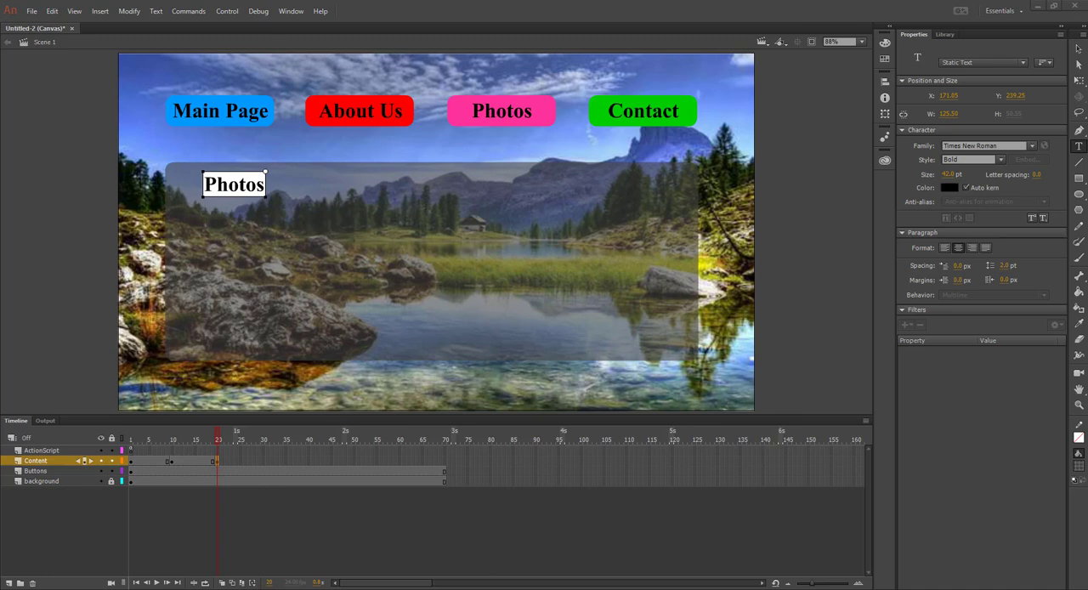
Insert a keyframe at frame 30 of the Content layer and change its heading to "Contact"
click(265, 464)
right_click(265, 464)
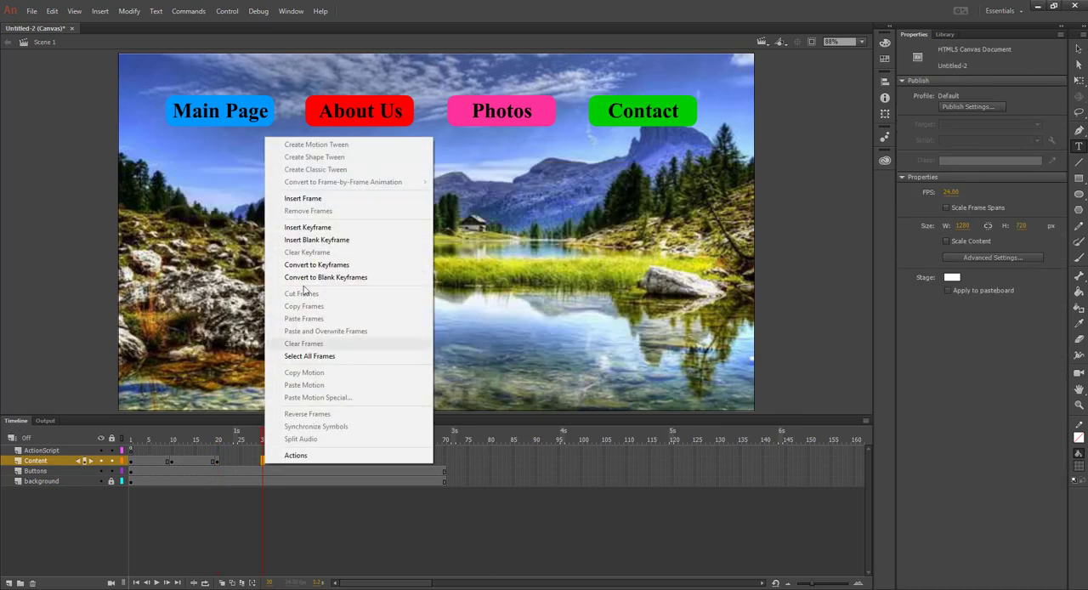
click(308, 227)
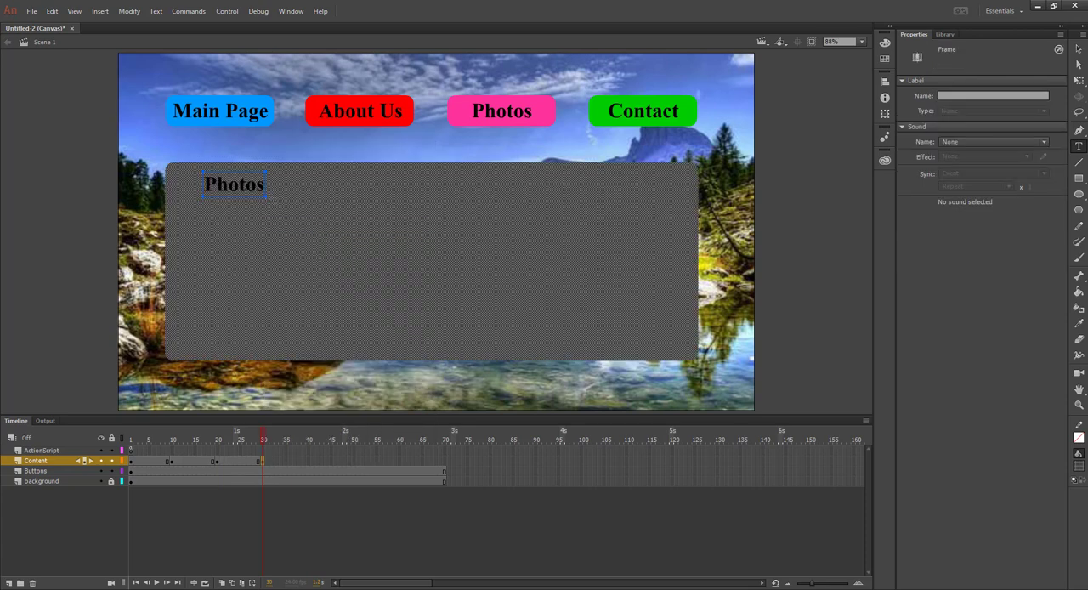
click(242, 185)
double_click(249, 185)
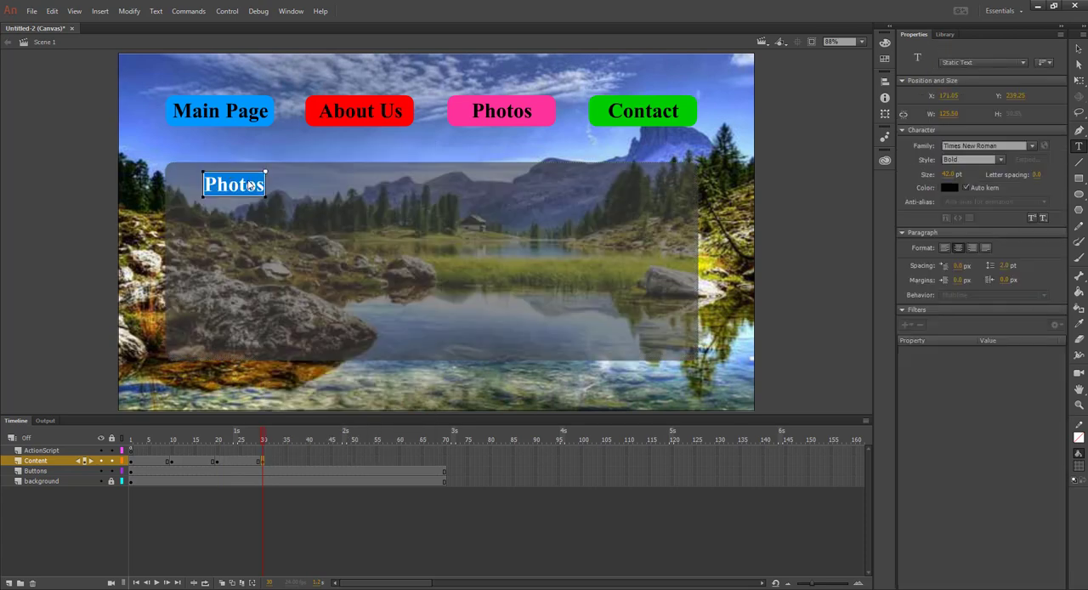
text(Contact)
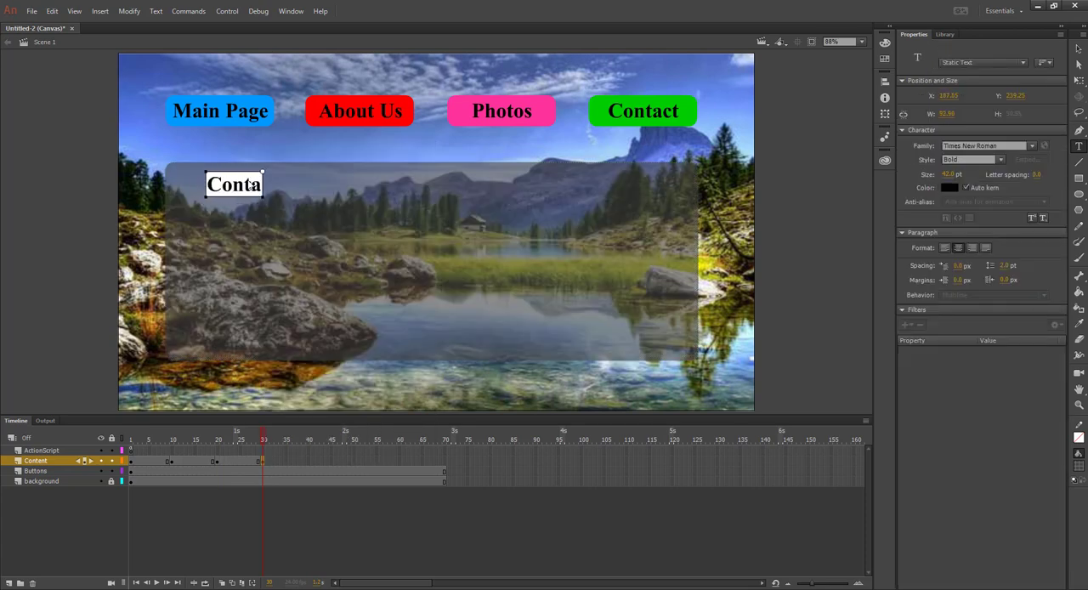
click(84, 208)
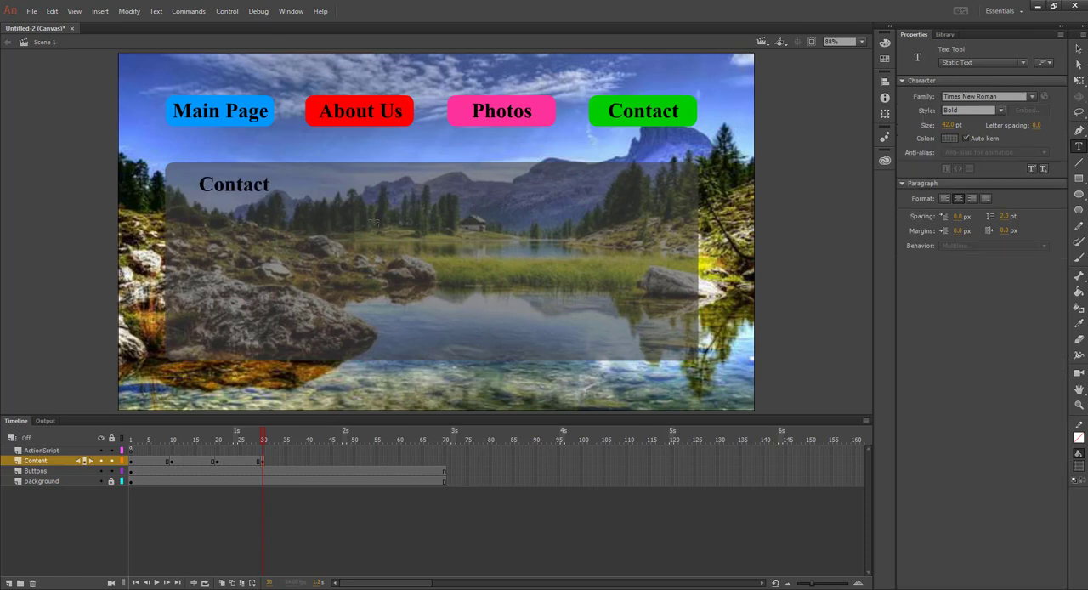
Review the page headings on the Content layer's keyframes at frames 1, 10, 20 and 30
click(130, 463)
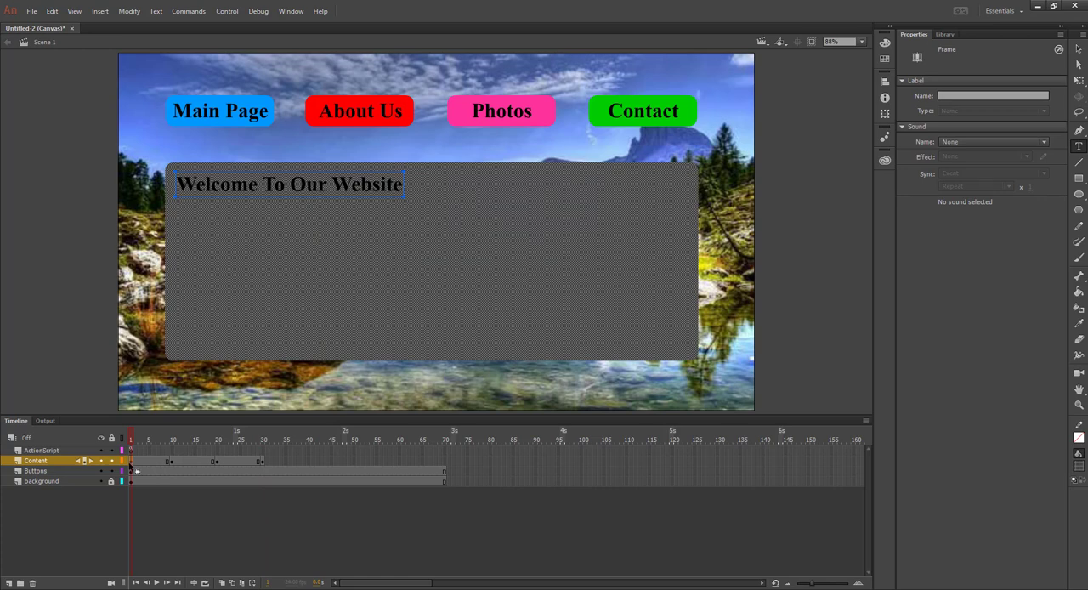
click(170, 464)
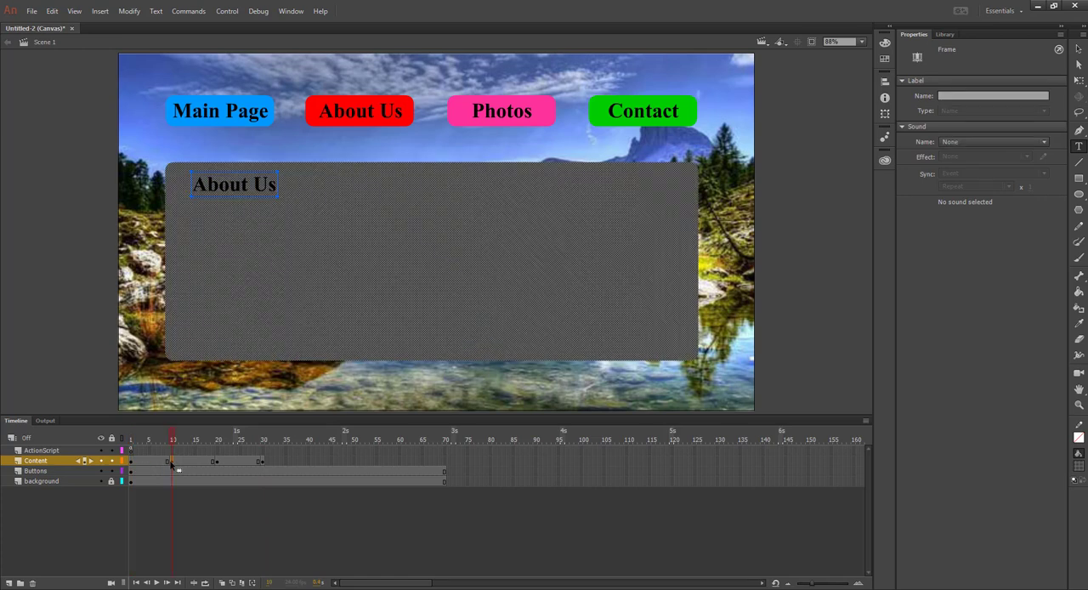
click(217, 464)
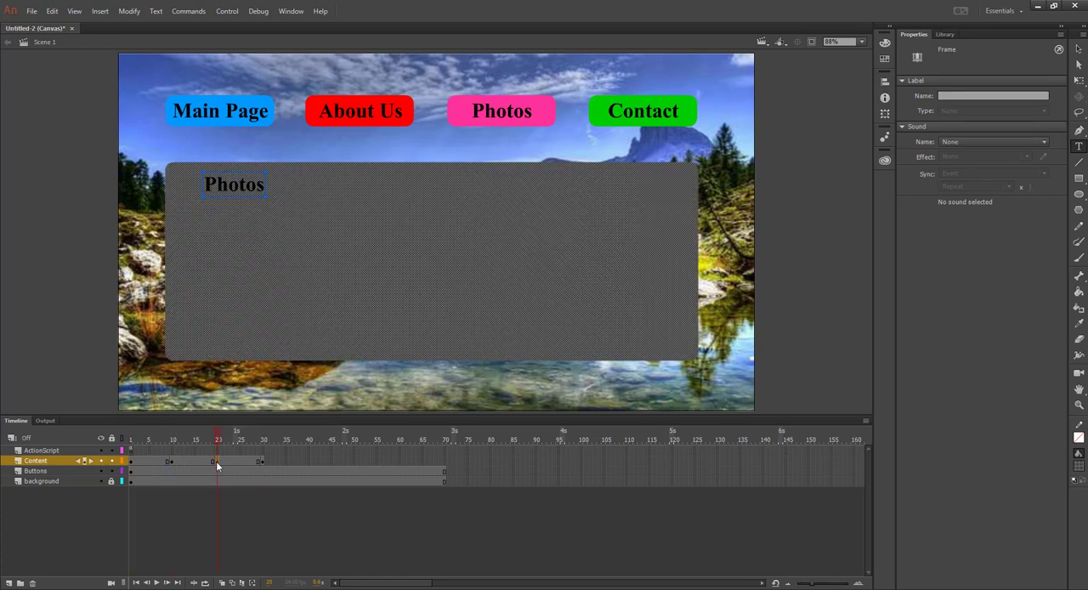
click(263, 463)
click(59, 326)
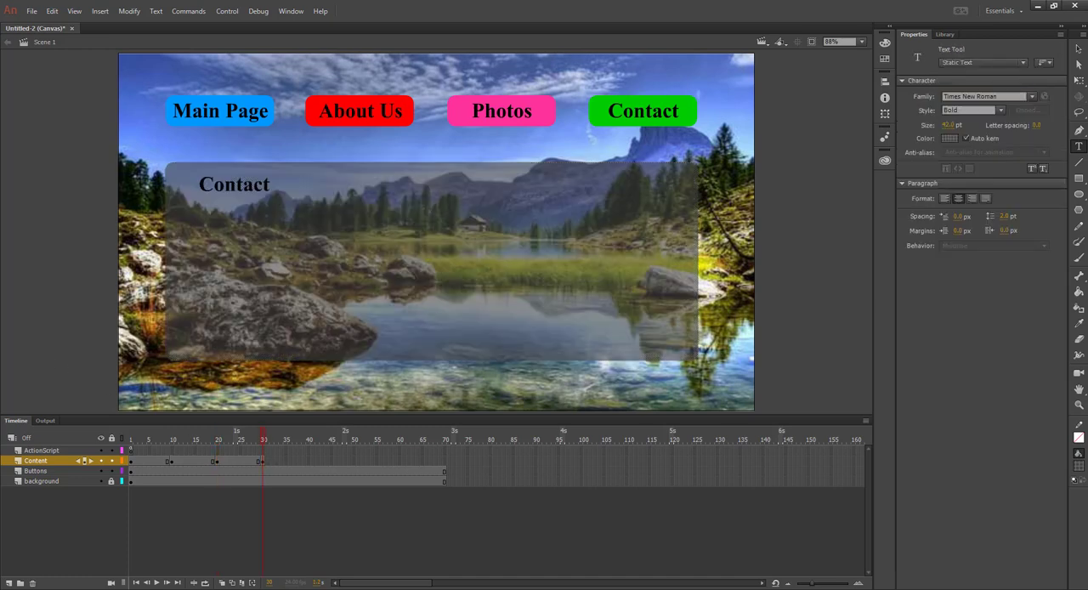
click(1079, 48)
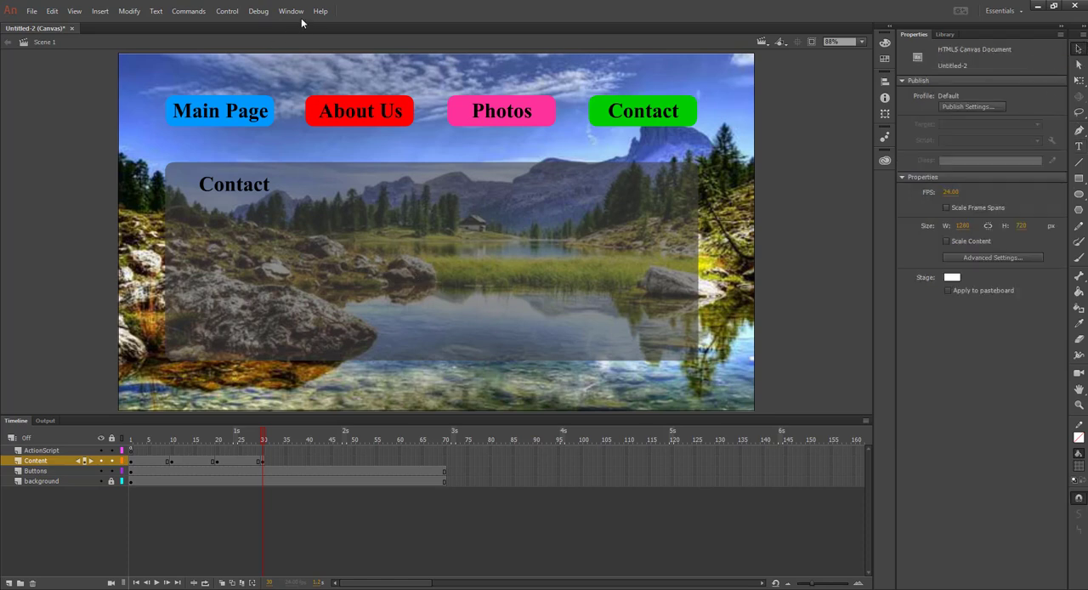
Test the movie in the browser to check the content pages, close the preview and return to the timeline
click(230, 12)
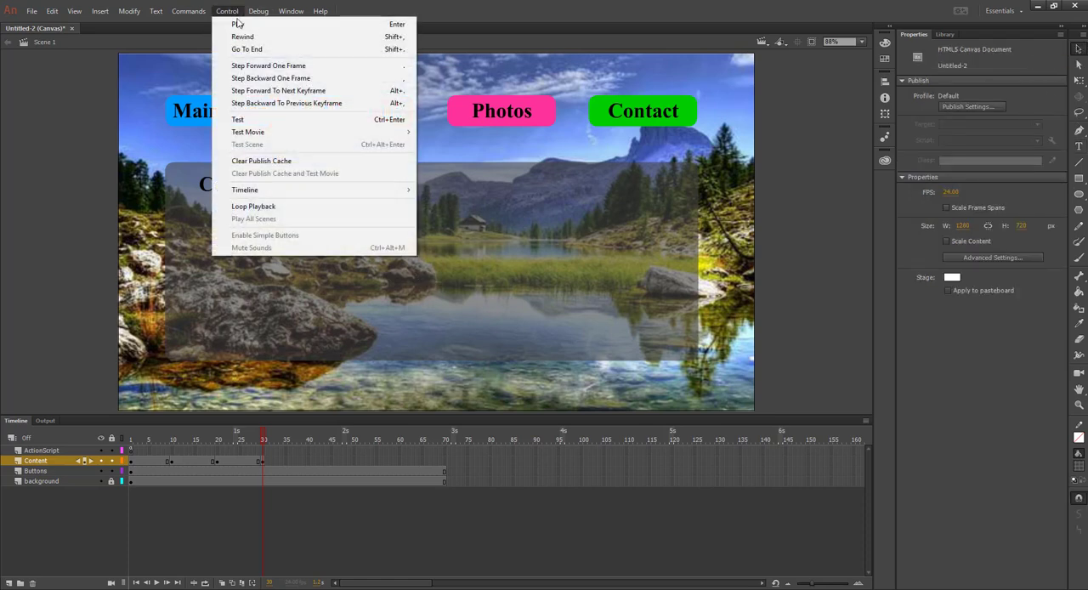
click(255, 119)
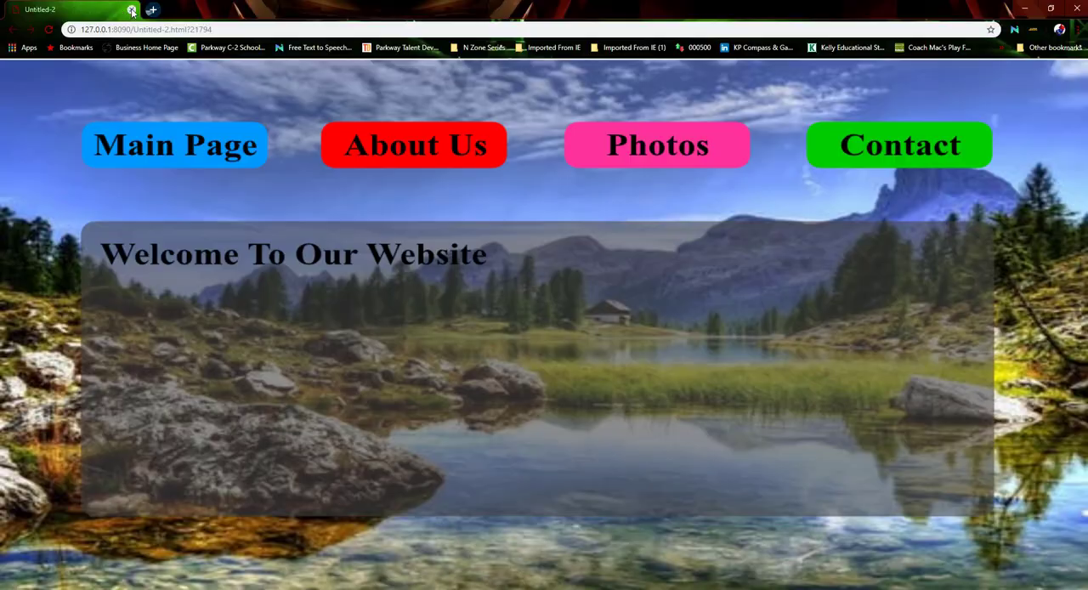
click(132, 10)
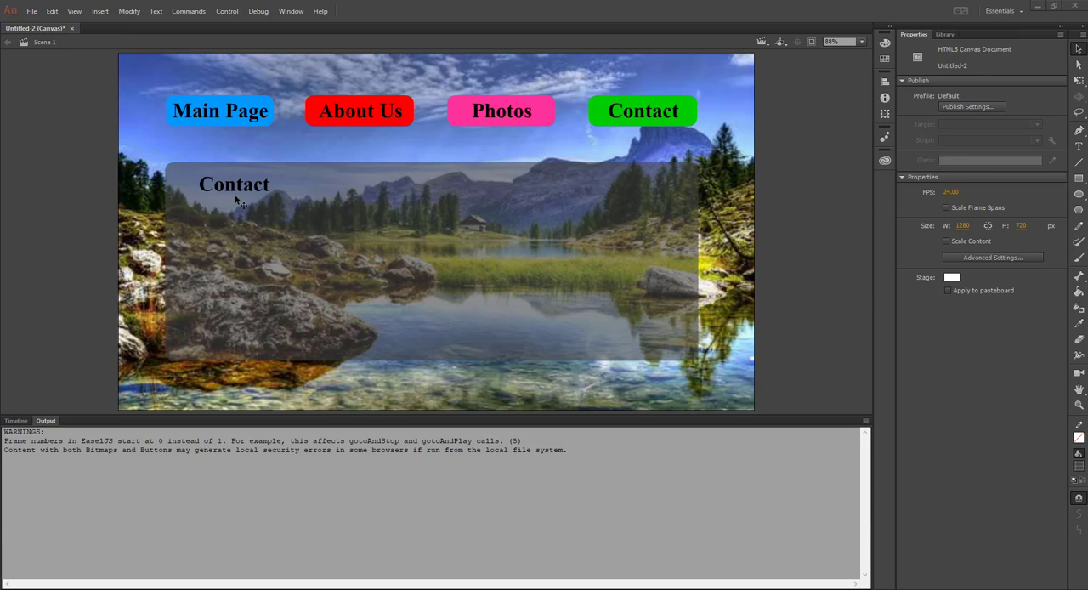
click(17, 421)
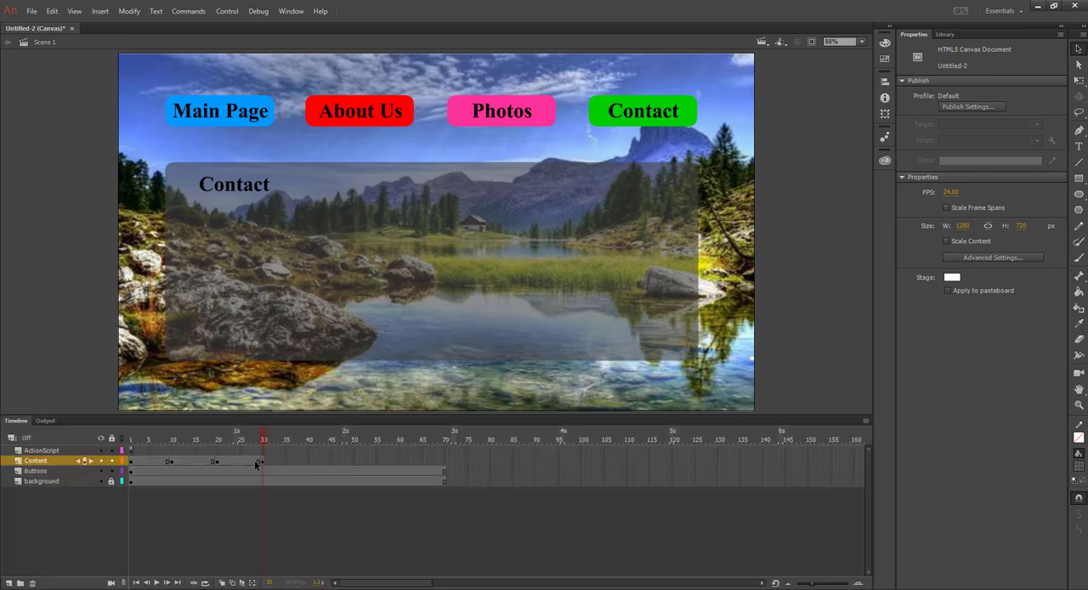
Extend the Content layer to frame 70 by inserting a frame there, matching the Buttons and background layers
click(444, 463)
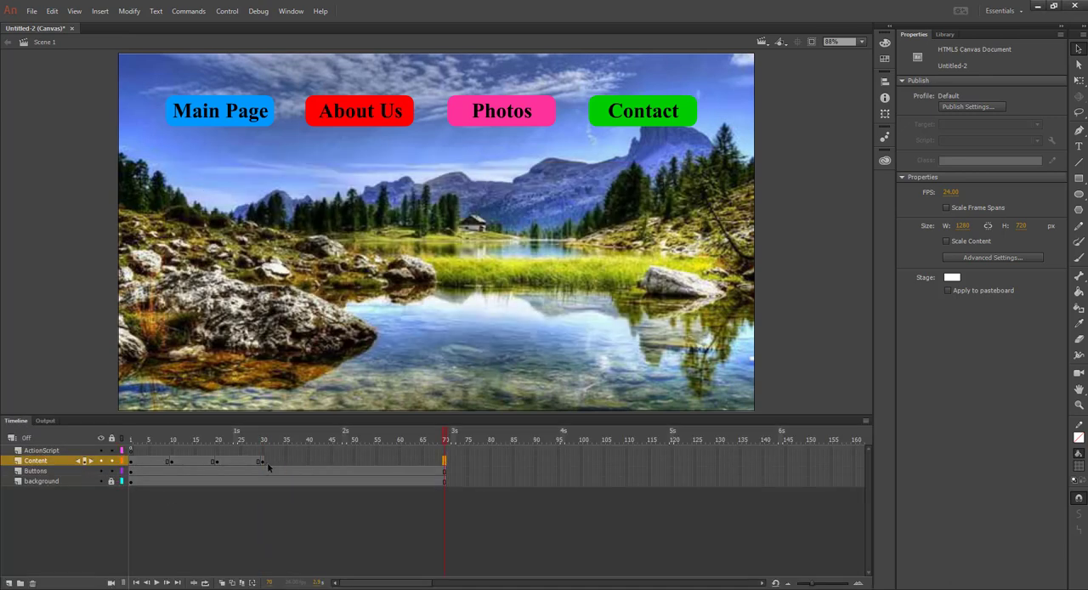
right_click(444, 465)
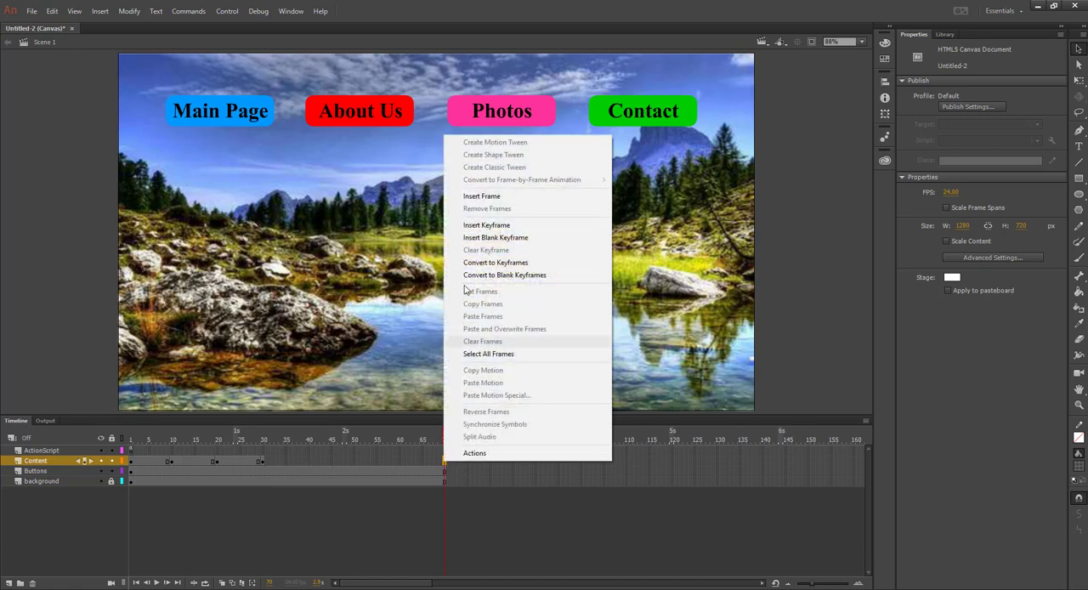
click(464, 195)
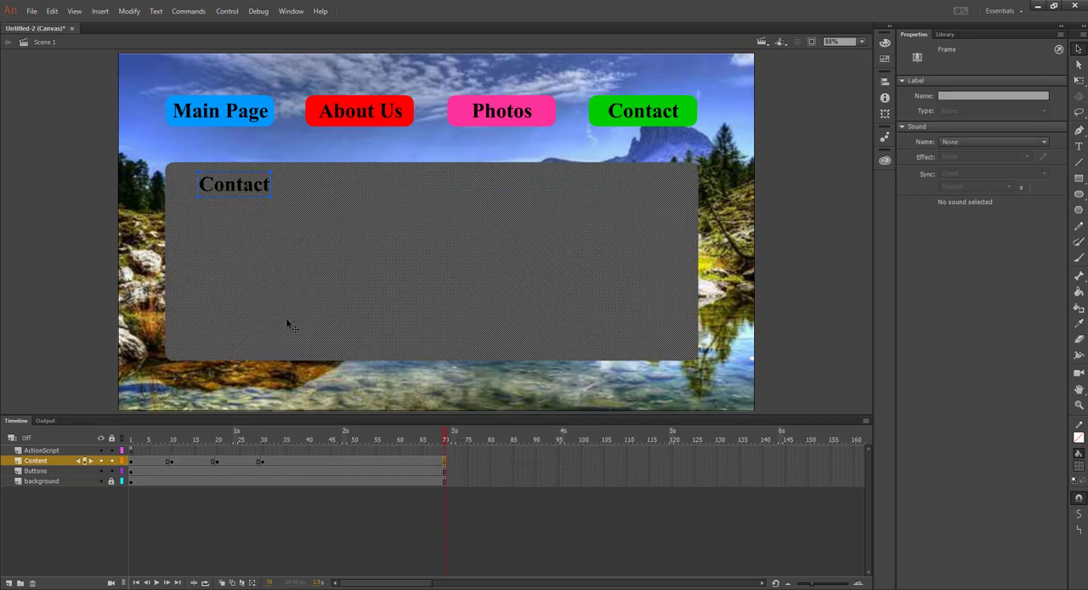
Test the movie again with the extended Content layer, close the preview and bring back the timeline
key(ctrl+Return)
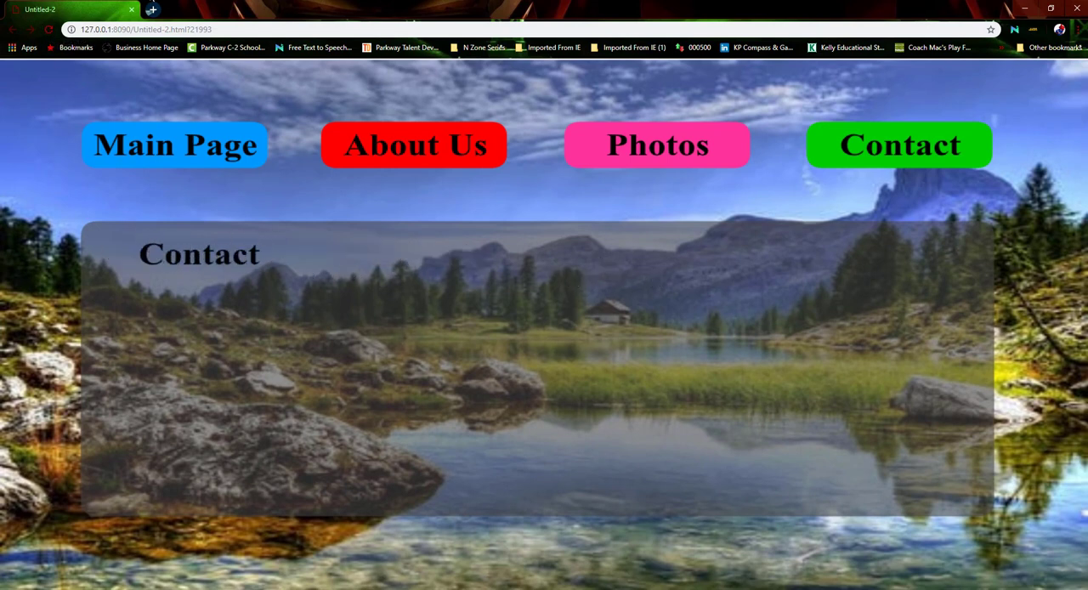
click(131, 9)
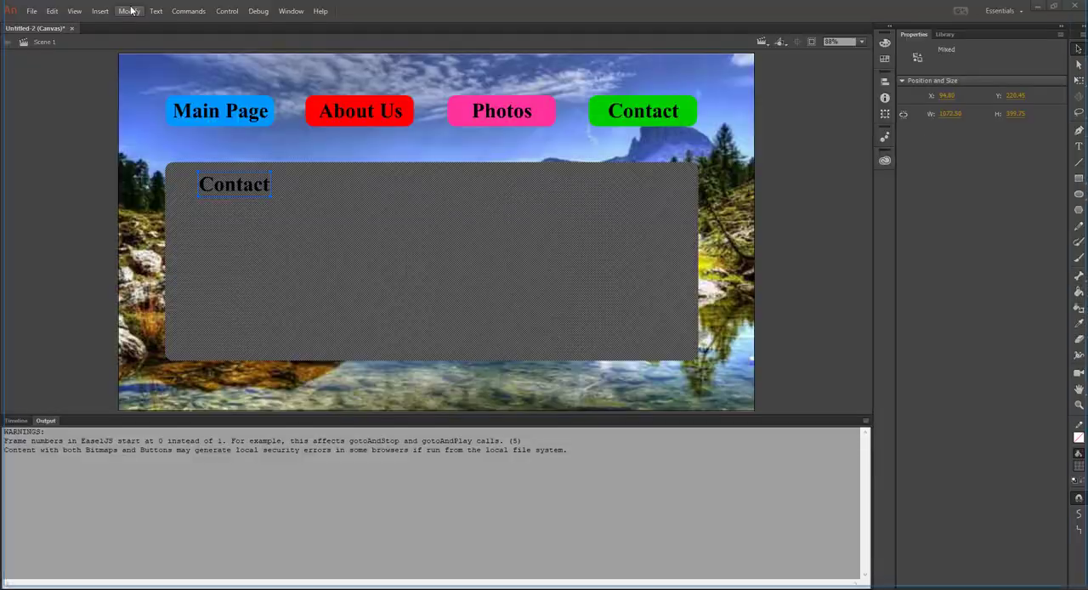
click(17, 420)
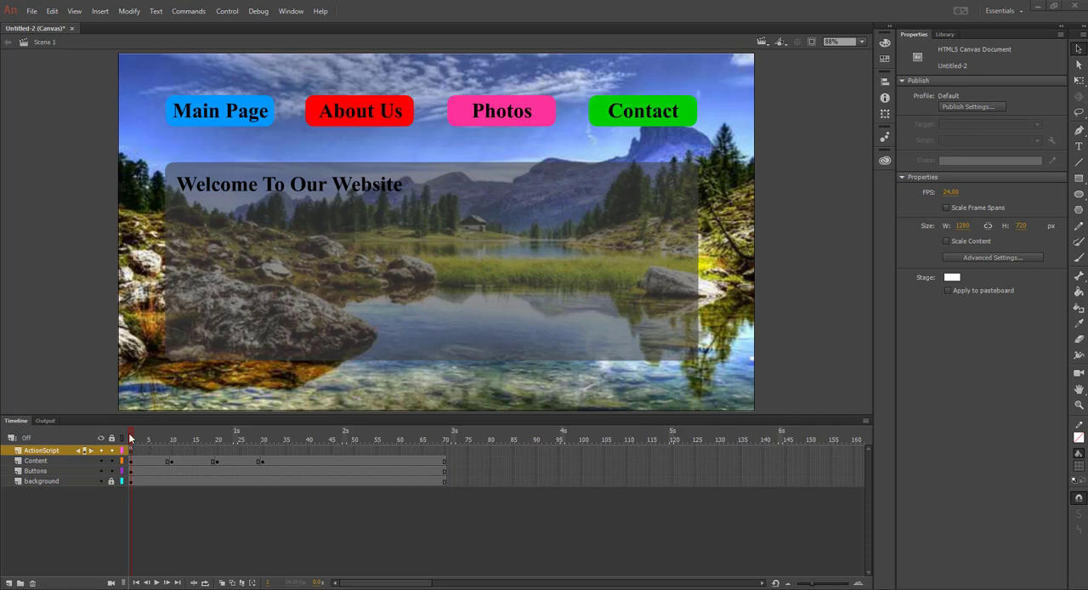
Review the existing viewport and onResize script on frame 1 of the ActionScript layer, then close the code window
mouse_move(128, 433)
mouse_down()
mouse_move(382, 434)
mouse_move(129, 444)
mouse_up()
click(130, 451)
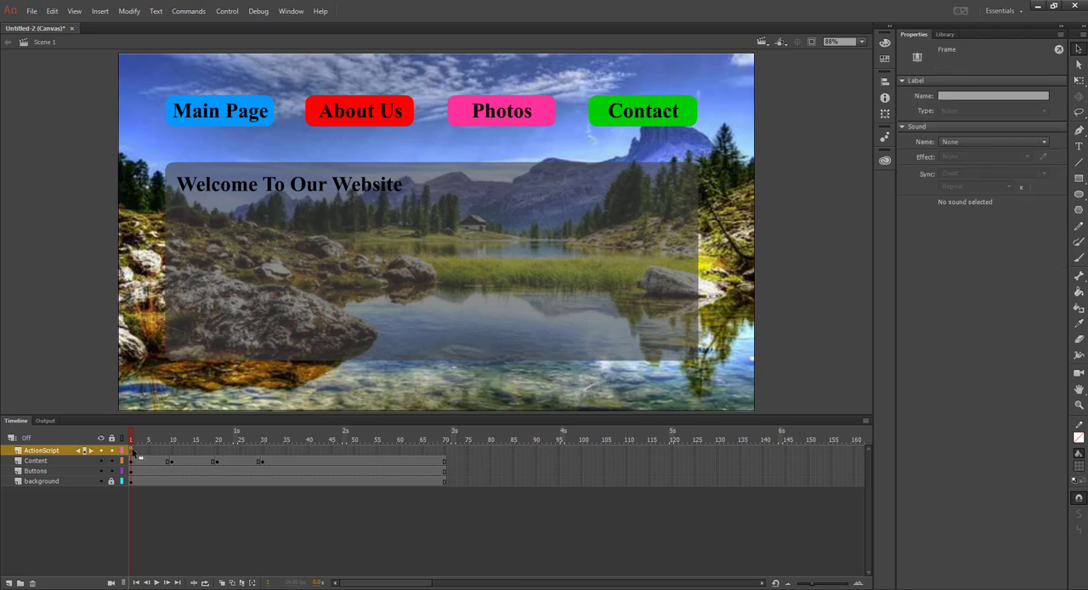
click(291, 11)
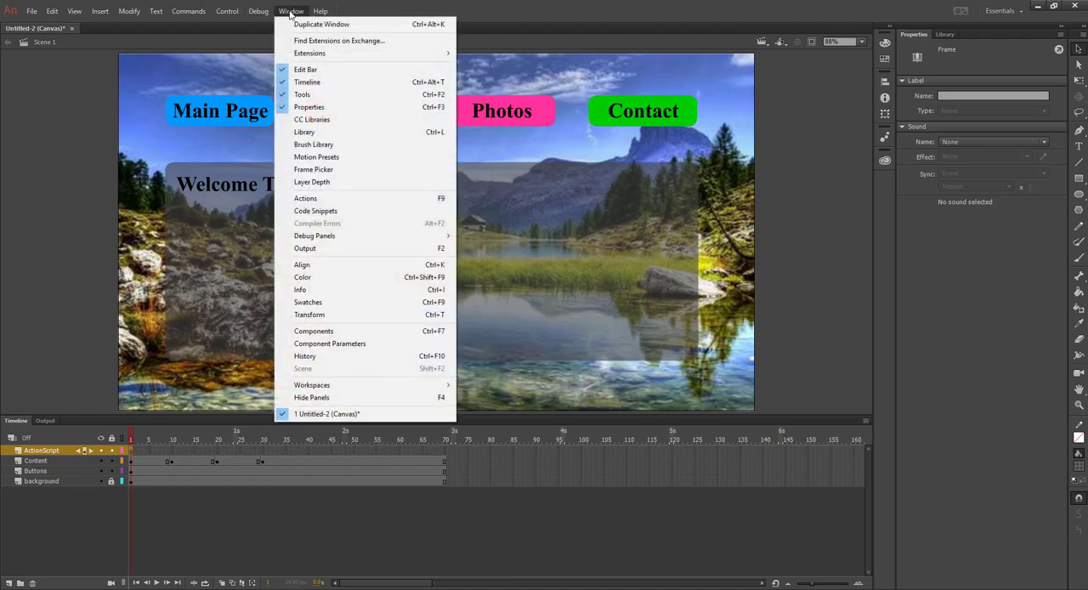
click(306, 198)
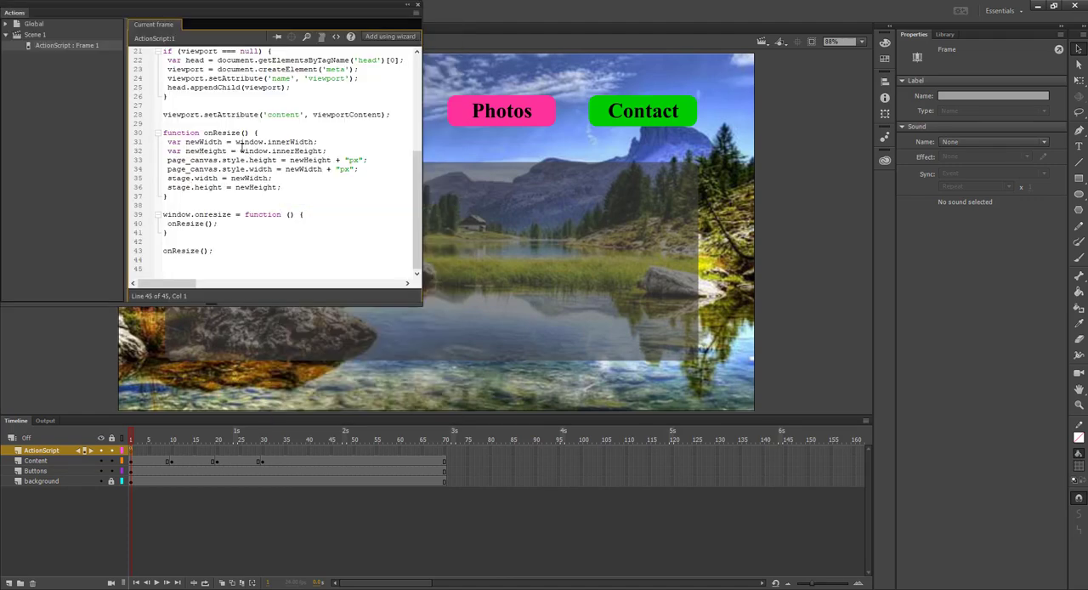
scroll(242, 146, up, 7)
scroll(238, 147, down, 7)
scroll(232, 146, up, 1)
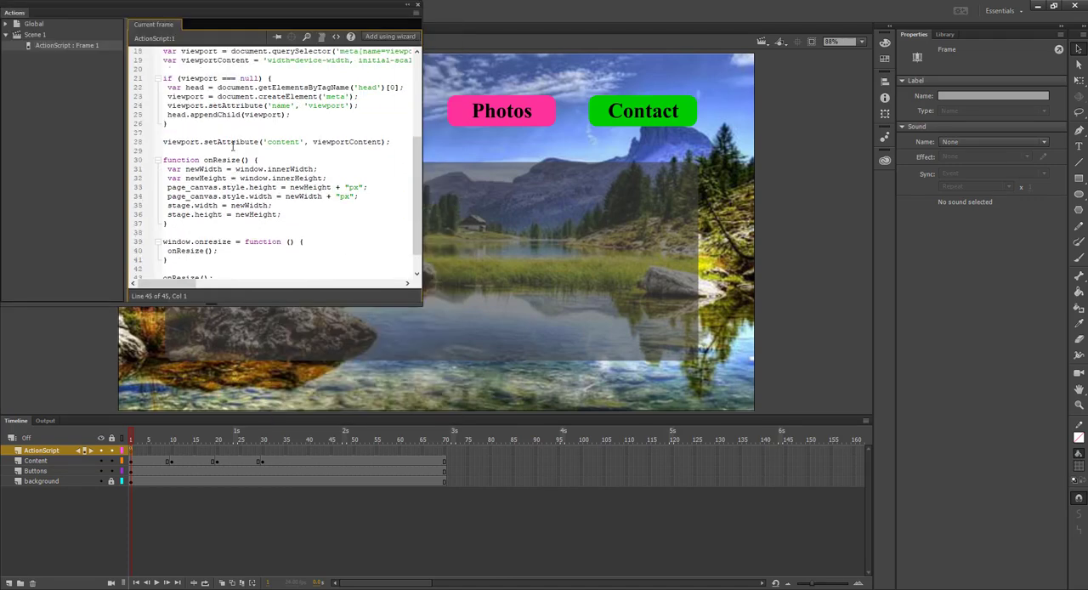
scroll(233, 146, up, 6)
scroll(238, 162, down, 7)
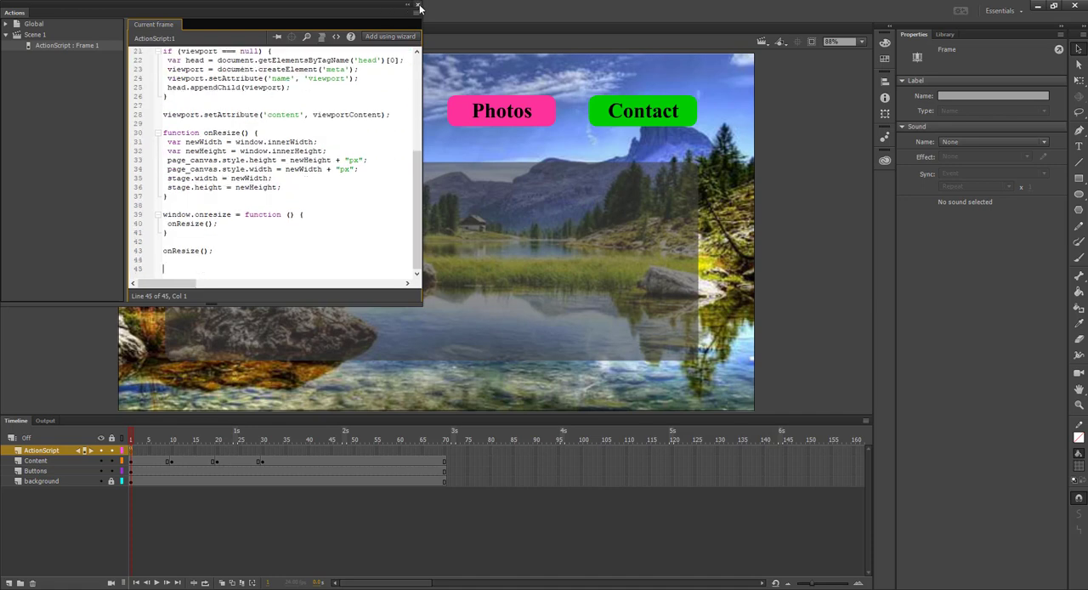
click(418, 7)
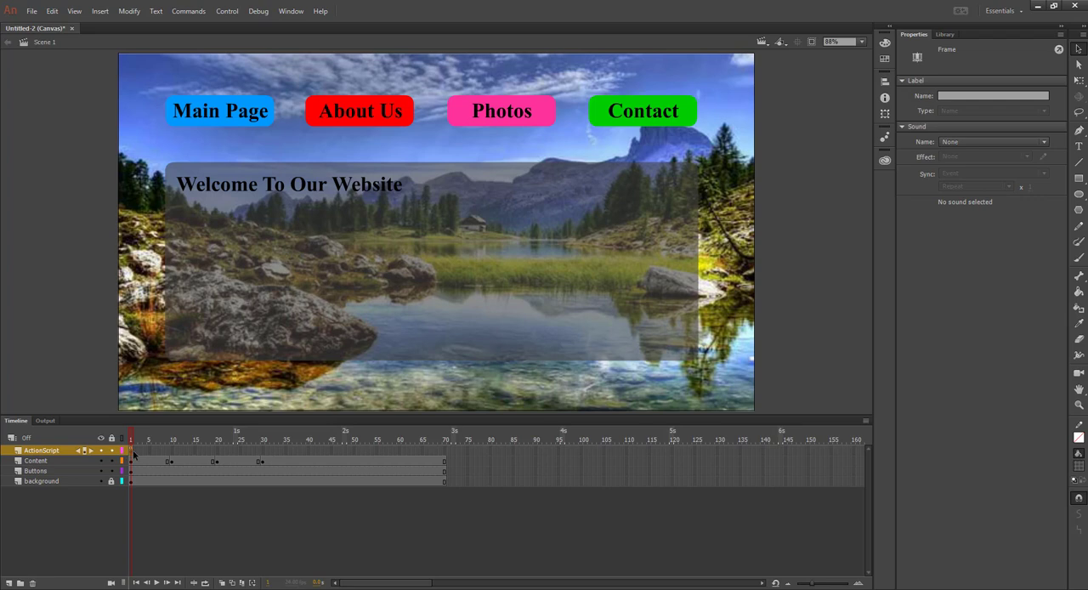
Copy the "Stop at this Frame" snippet from the HTML5 Canvas Timeline Navigation code snippets to the clipboard
click(292, 12)
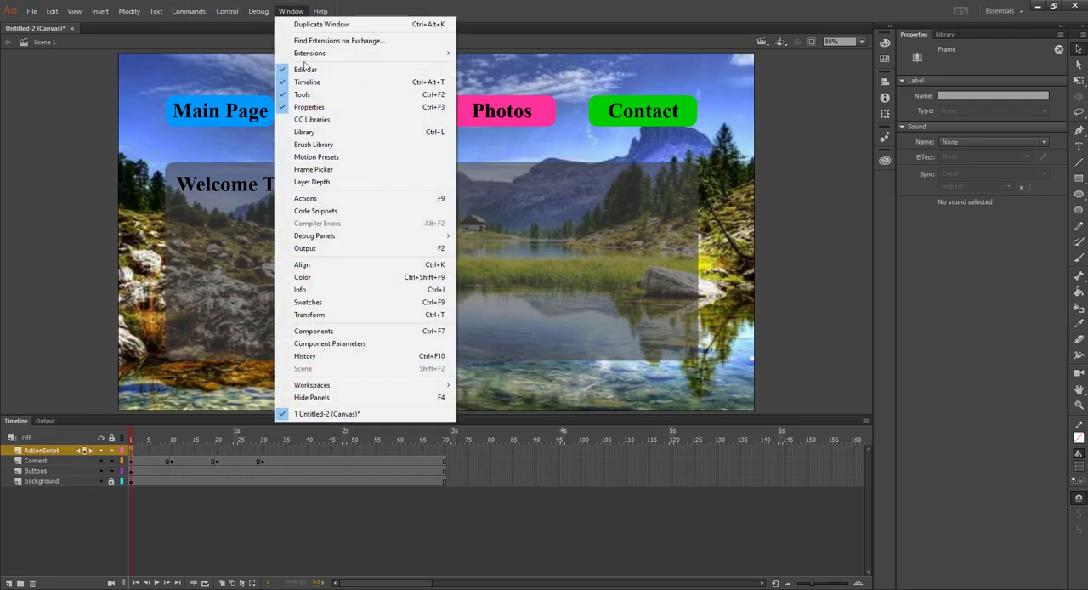
click(312, 212)
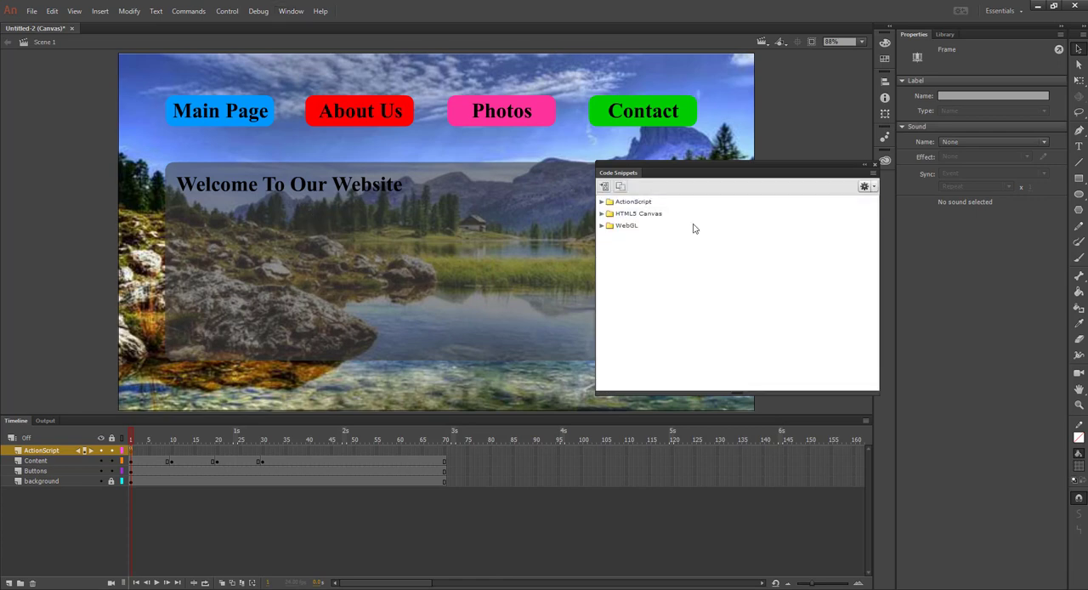
click(603, 214)
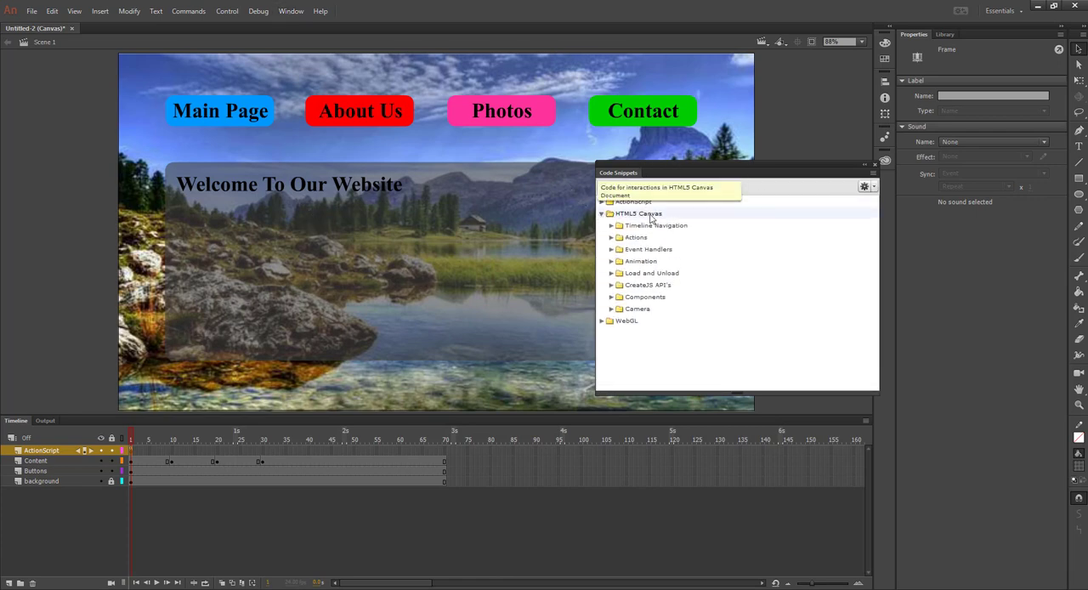
click(609, 227)
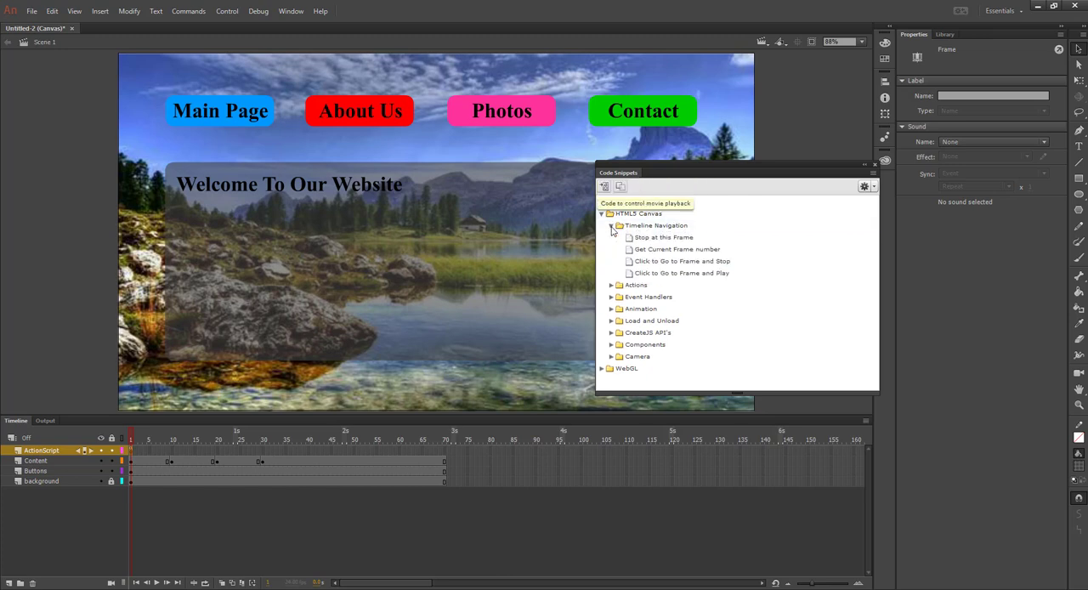
right_click(652, 243)
click(640, 242)
right_click(638, 243)
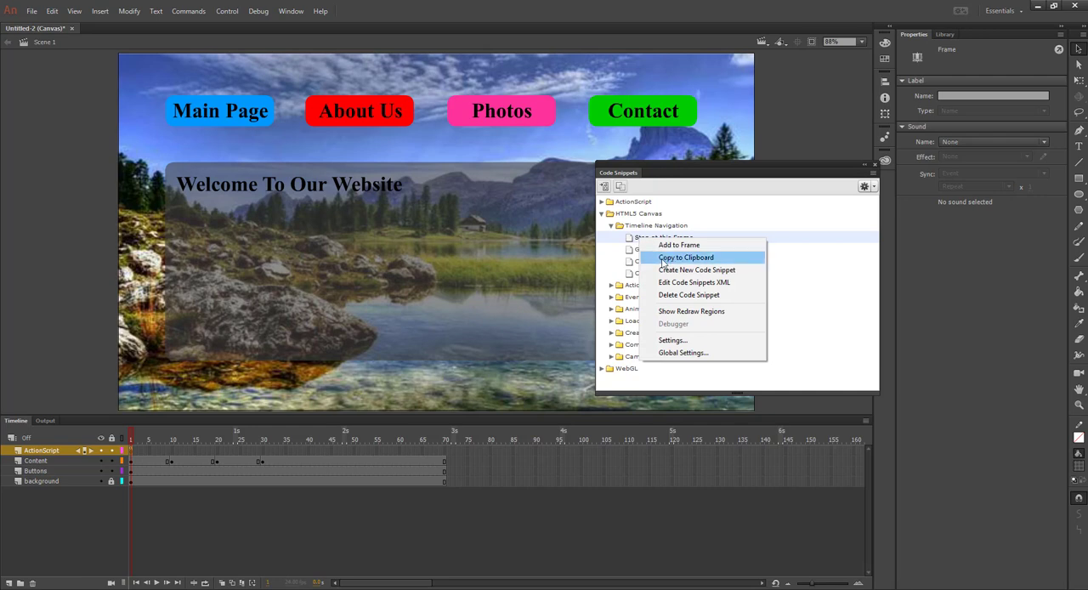
click(710, 258)
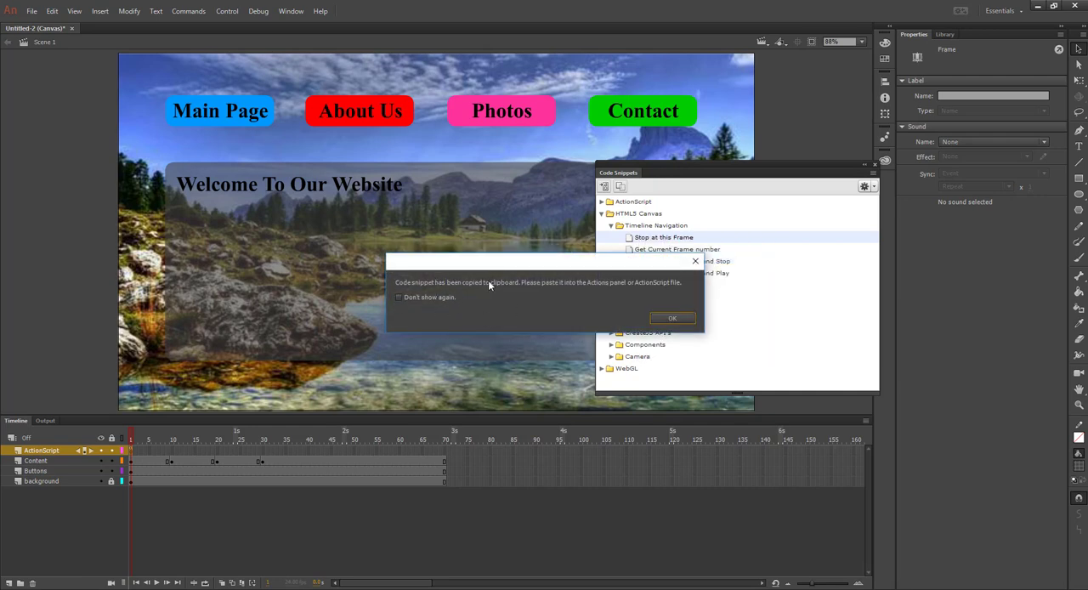
click(674, 318)
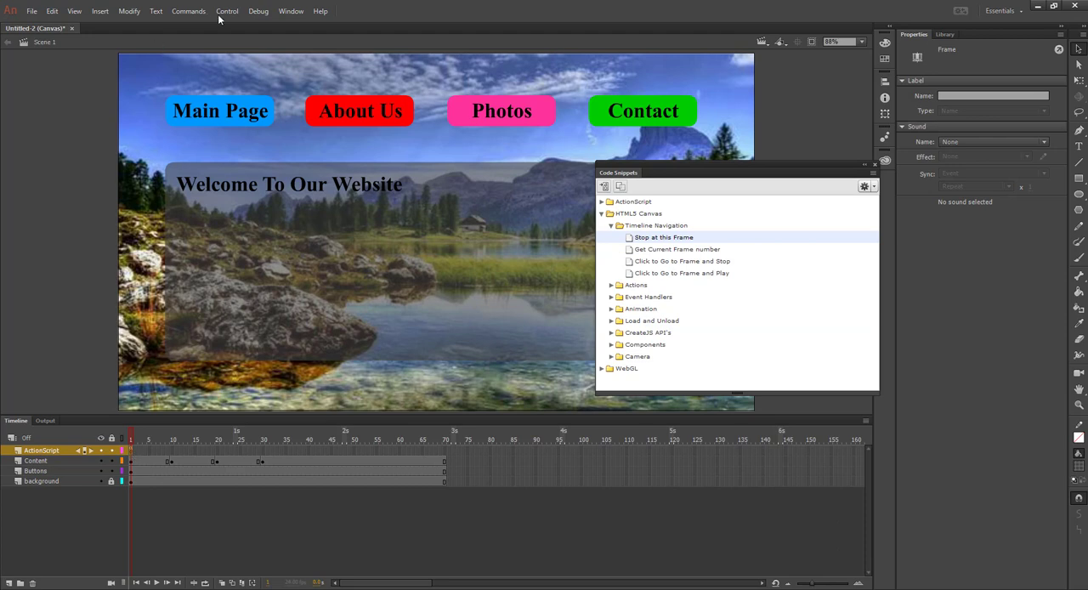
Paste the copied stop snippet on a new line below onResize(); in the ActionScript layer's frame 1 script
click(291, 11)
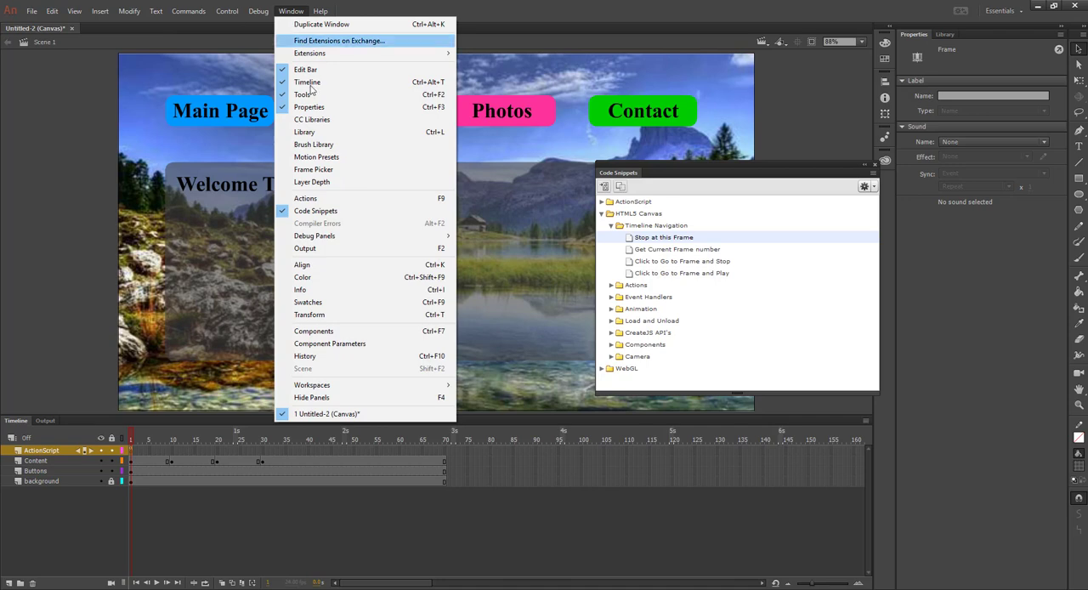
click(319, 199)
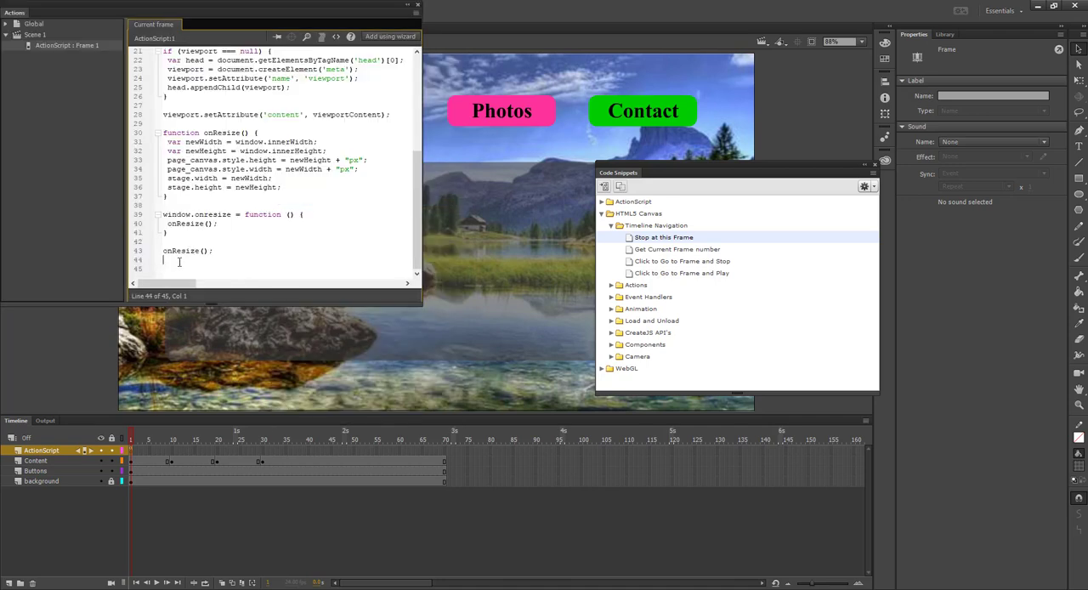
key(Return)
key(Return)
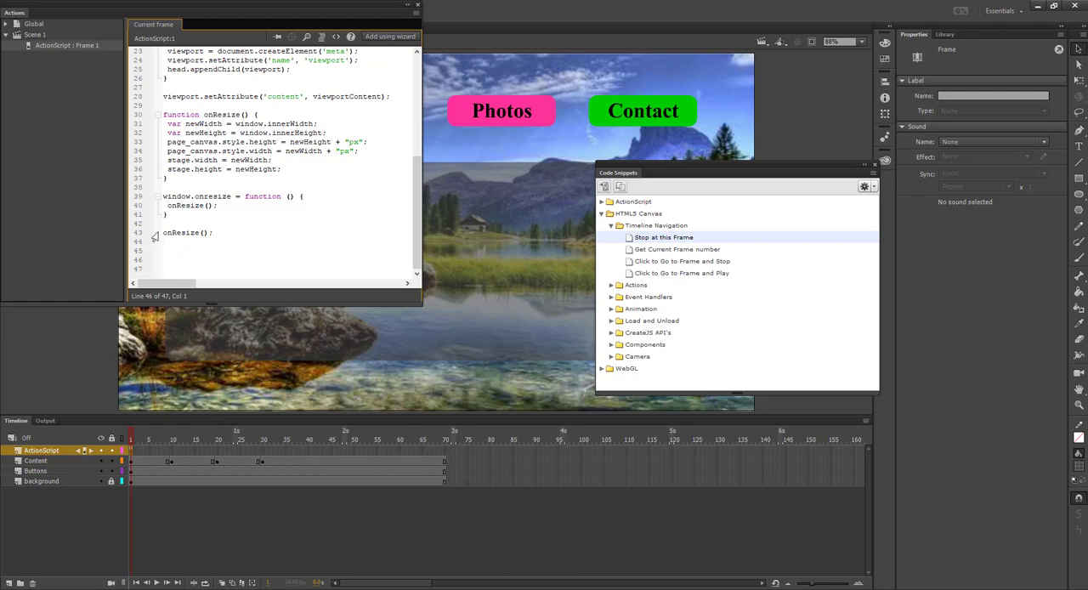
click(216, 233)
click(173, 261)
right_click(168, 258)
click(191, 340)
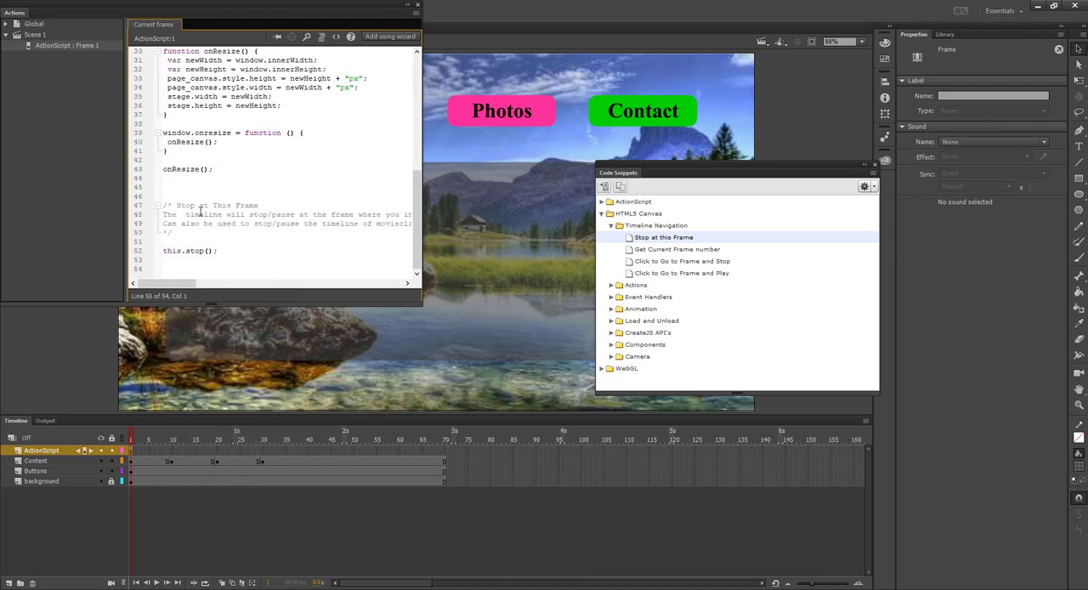
Test the movie in the browser with the stop code in place and return to the document
key(ctrl+Return)
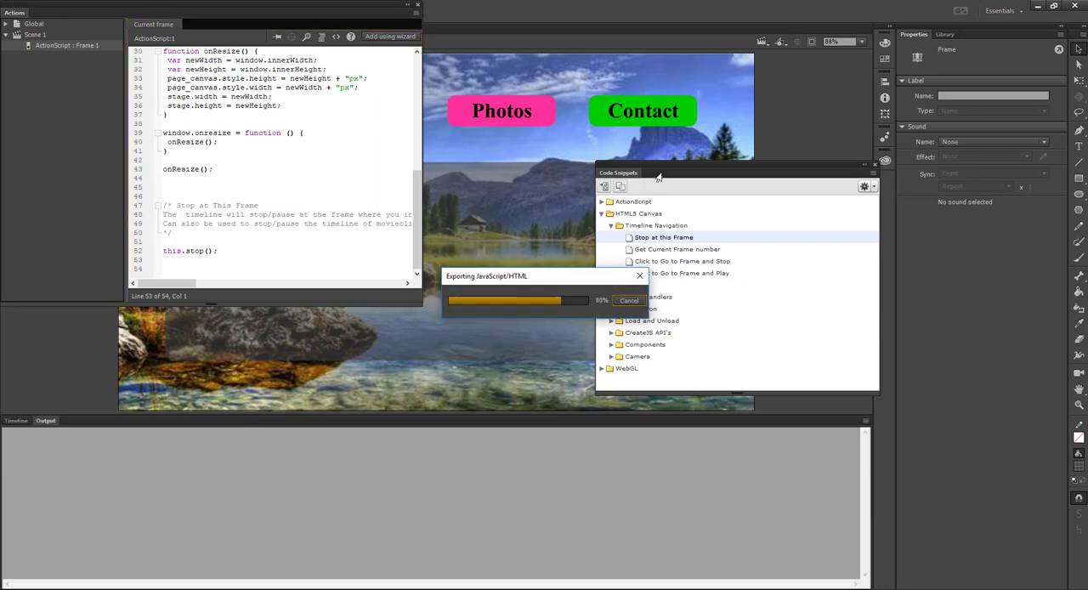
drag(1087, 223, 698, 1)
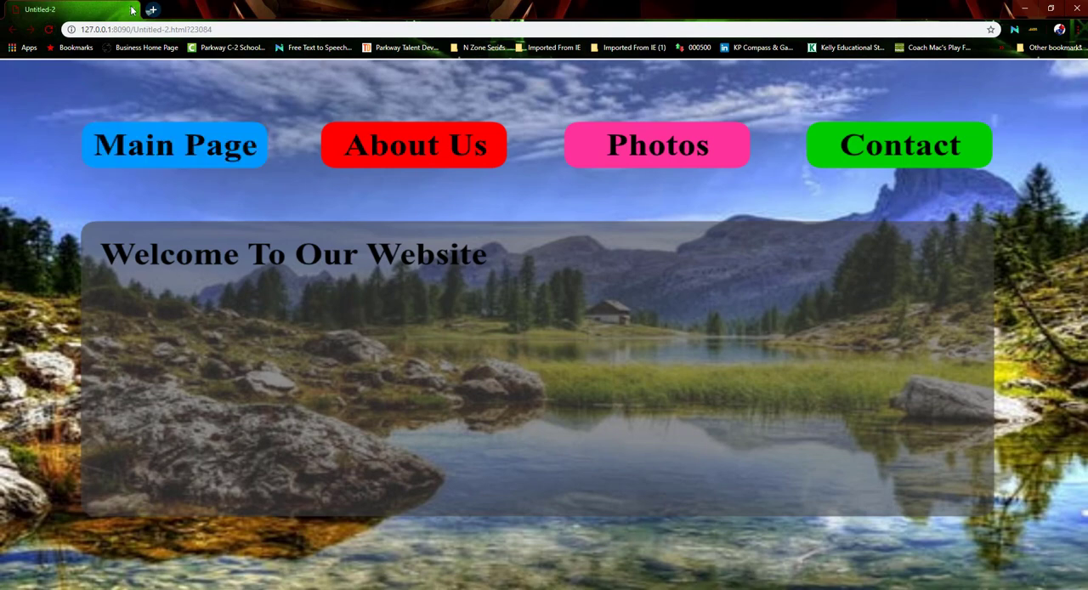
key(alt+Tab)
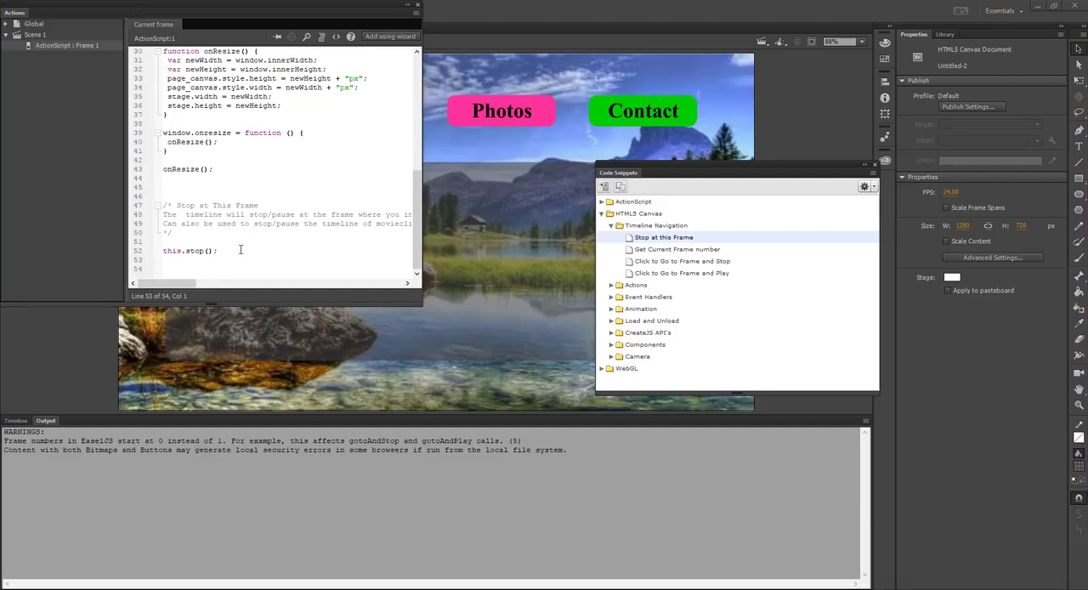
Examine the this.stop(); line in the frame 1 script, then close the Actions and Code Snippets windows
drag(240, 249, 161, 251)
click(252, 249)
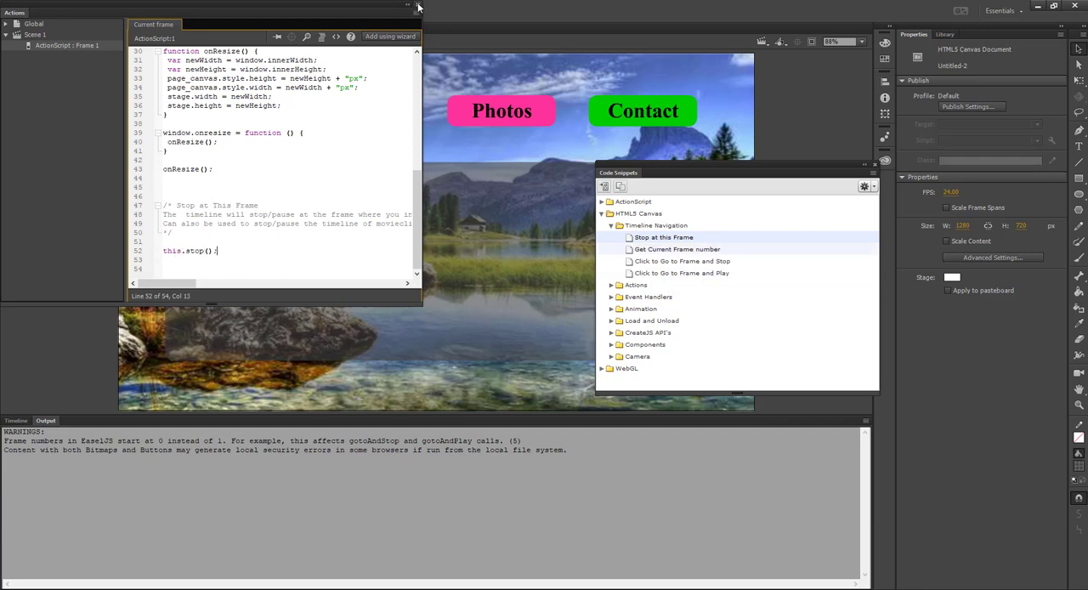
click(417, 6)
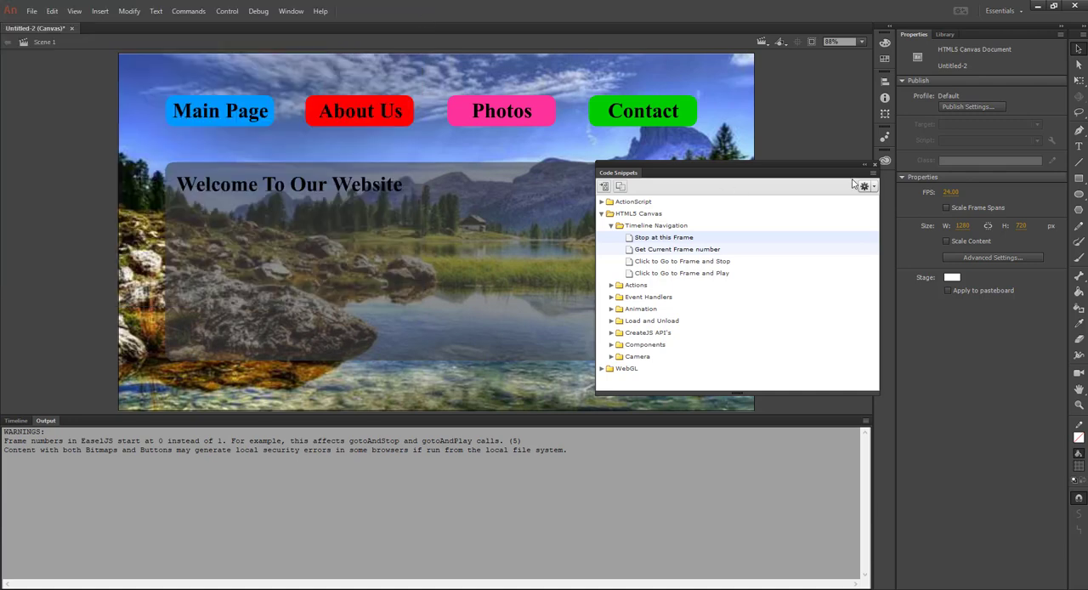
click(873, 165)
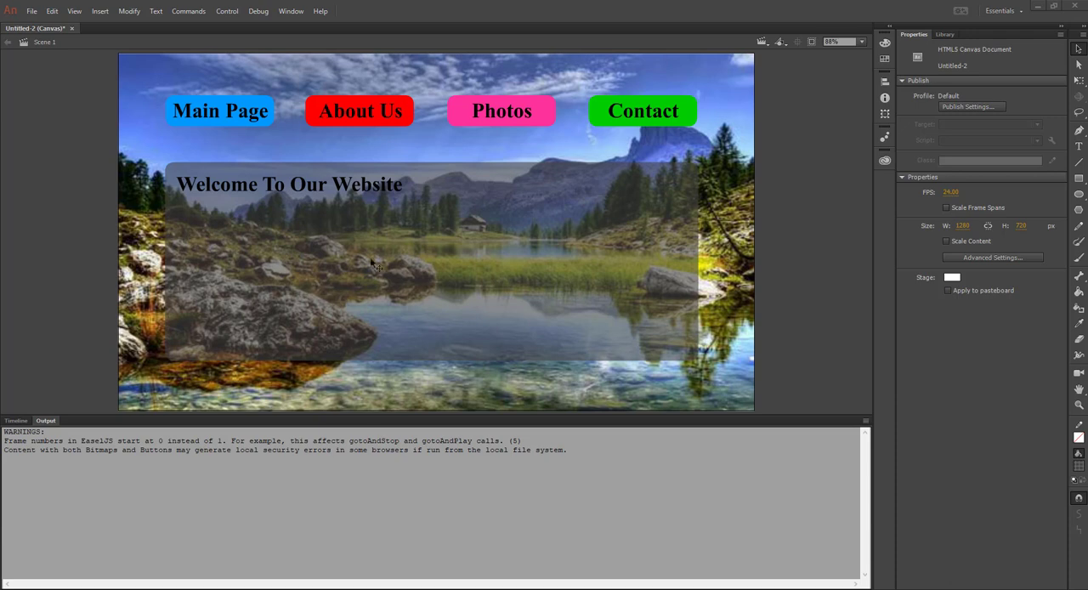
Select the Main Page button and copy the HTML5 Canvas "Click to Go to Frame and Stop" snippet to the clipboard
click(227, 114)
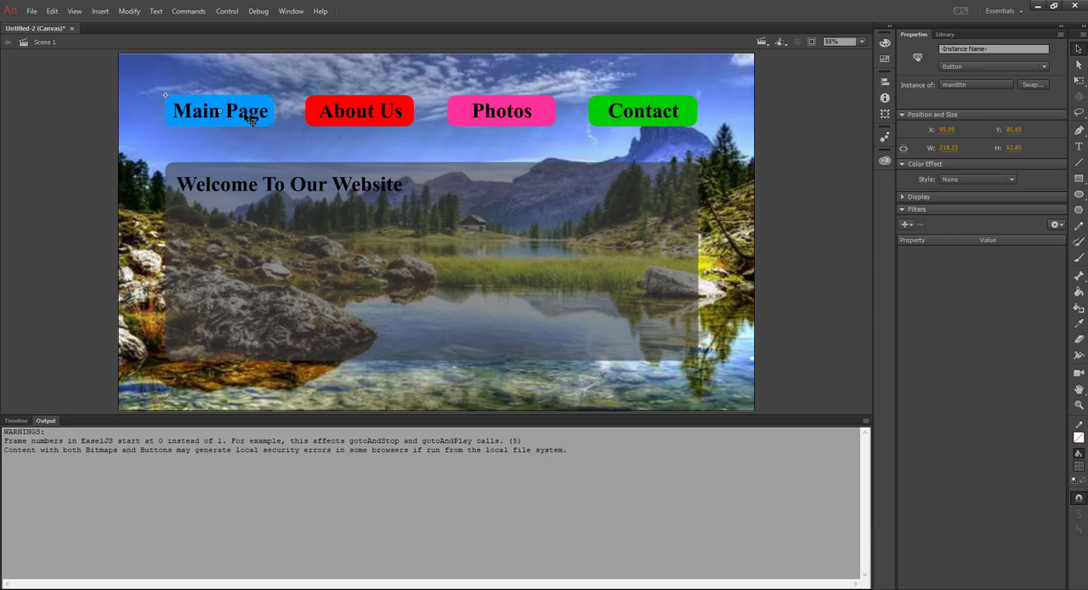
click(76, 117)
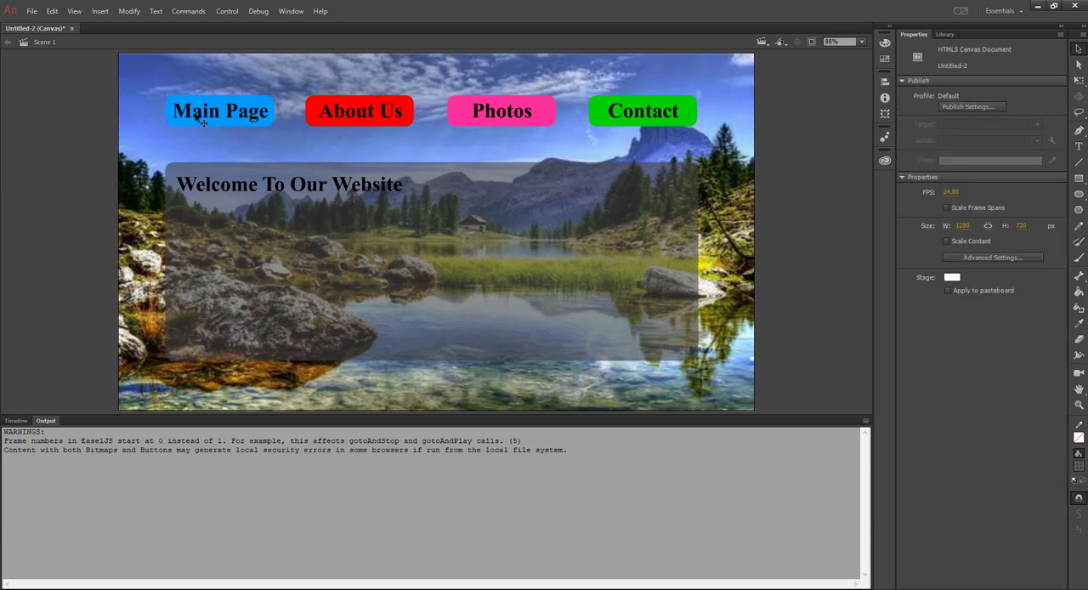
click(198, 121)
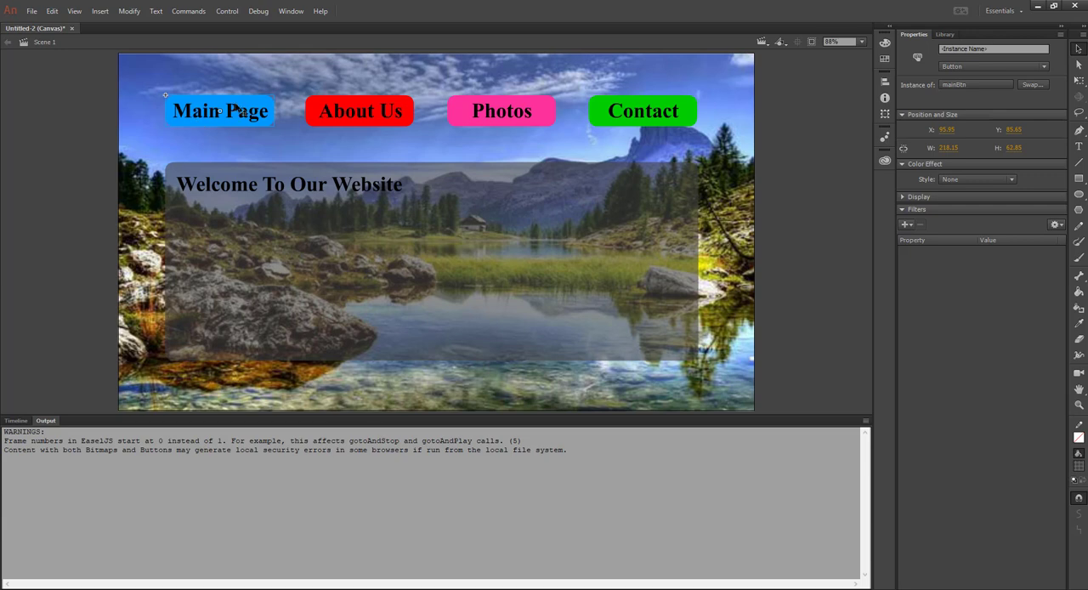
click(290, 11)
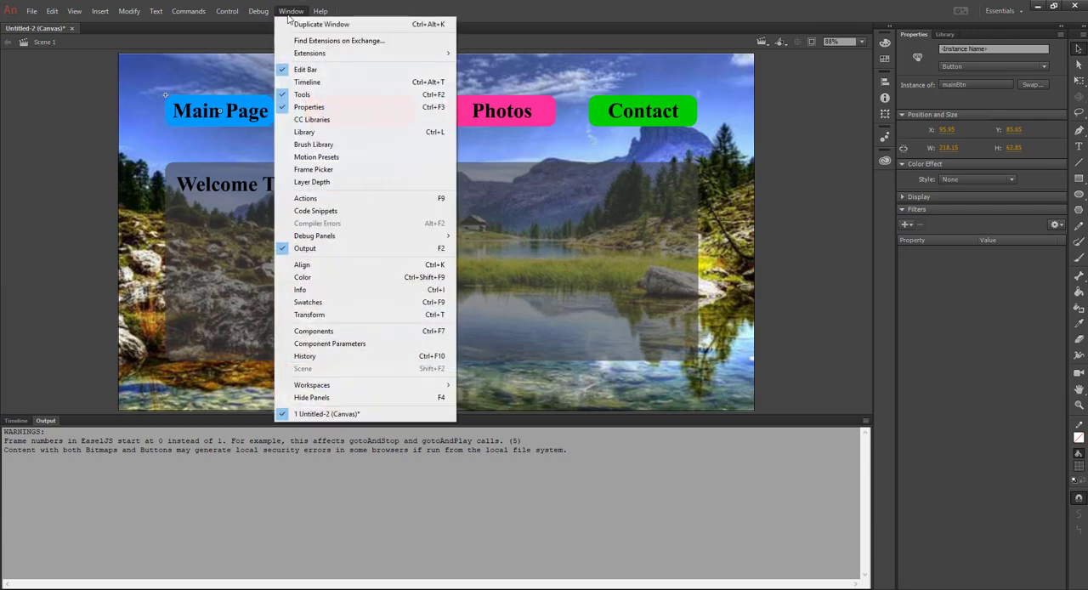
click(304, 213)
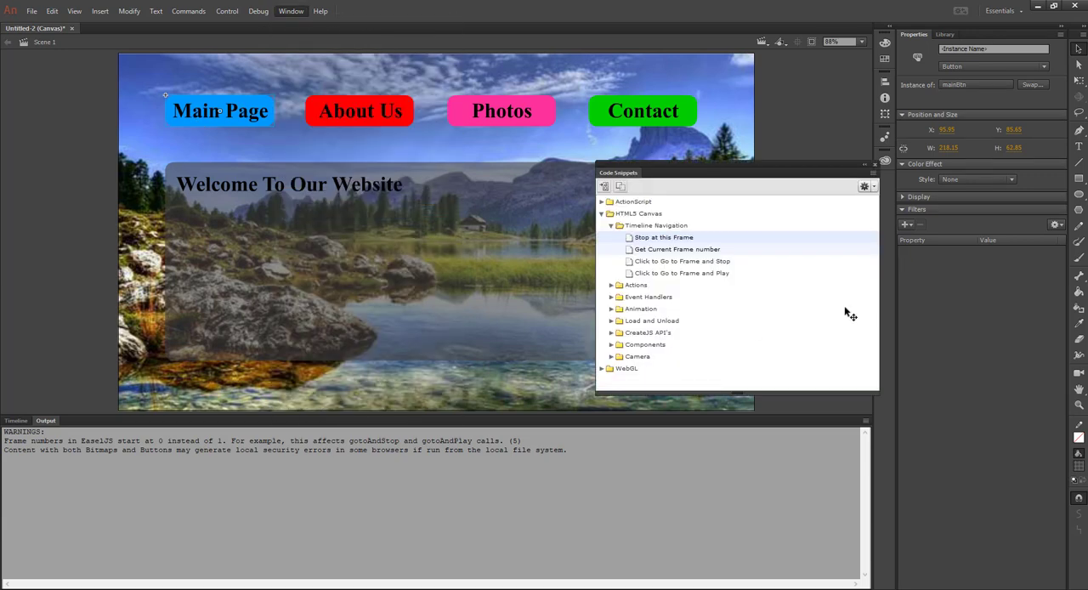
click(602, 216)
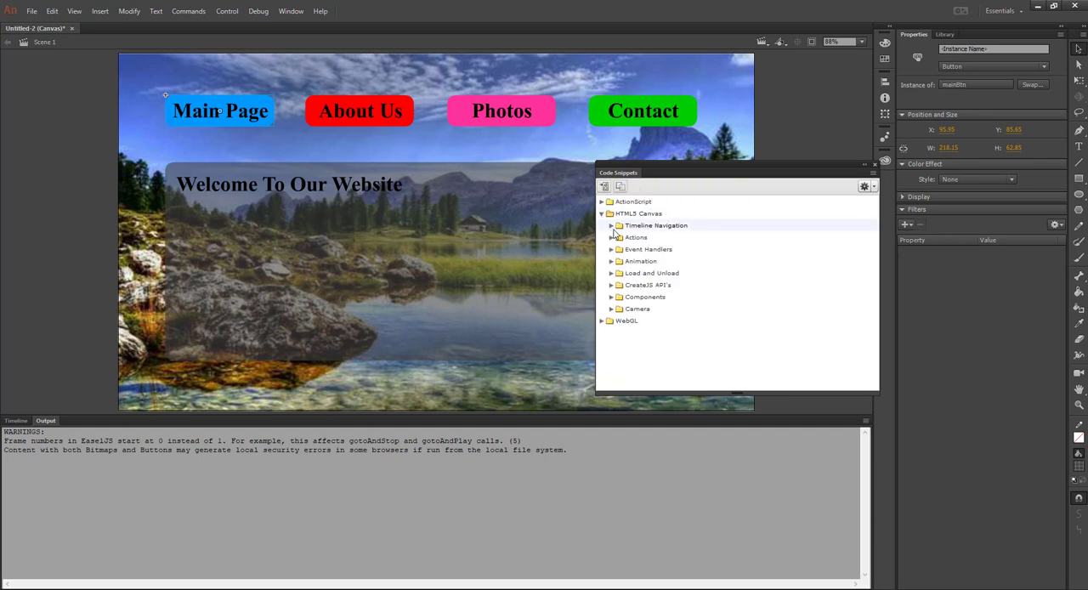
click(610, 226)
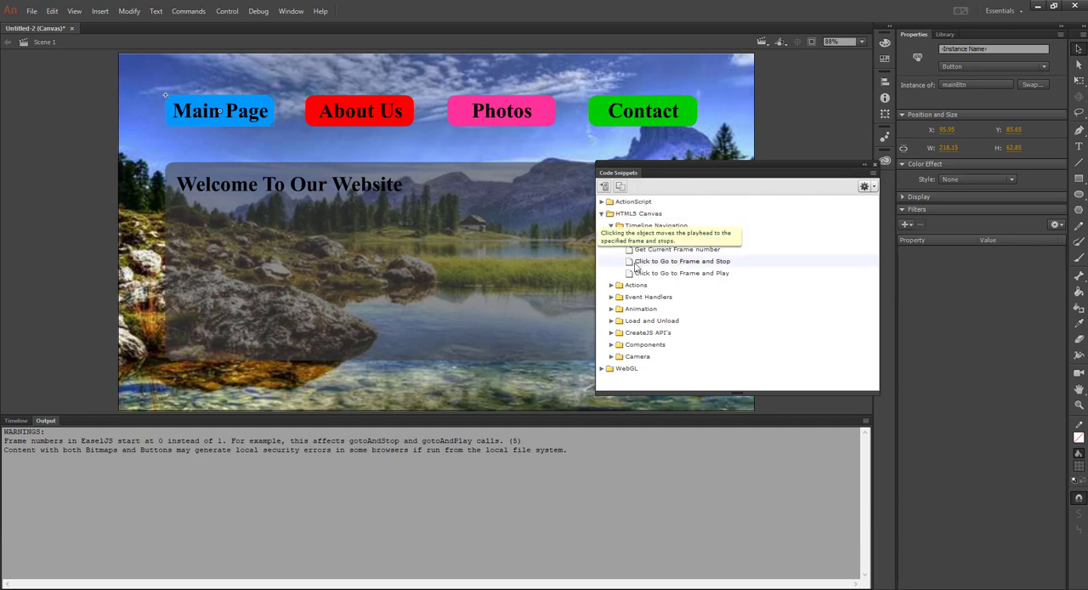
right_click(707, 265)
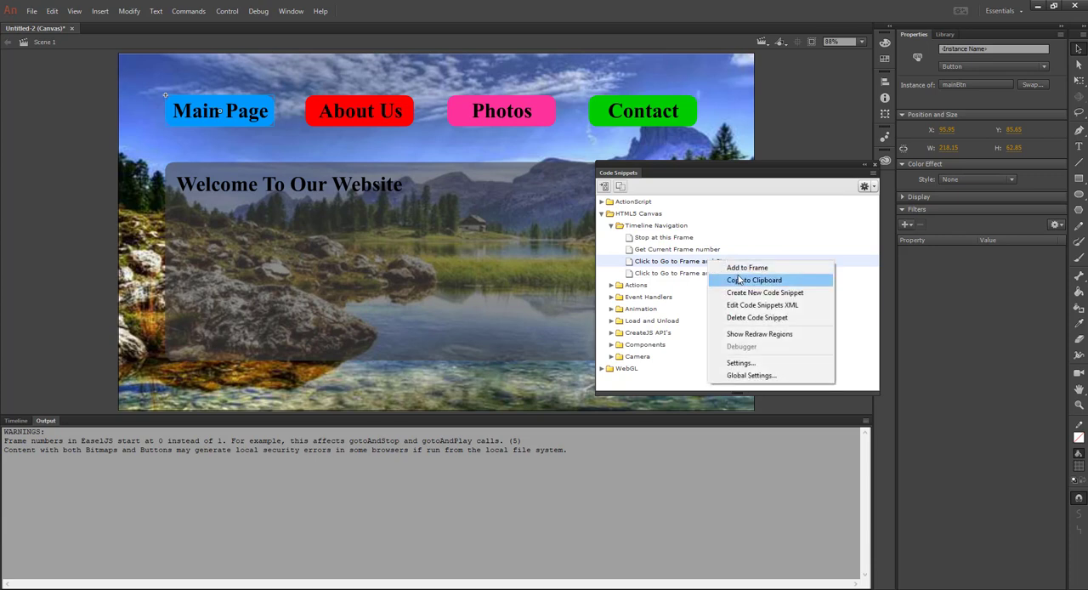
click(756, 281)
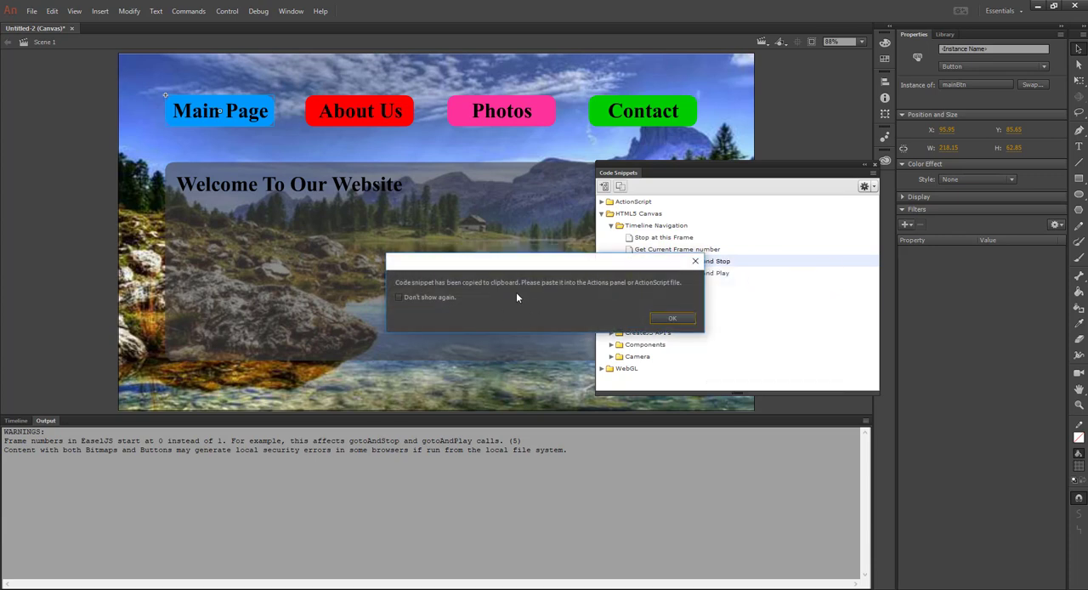
click(673, 320)
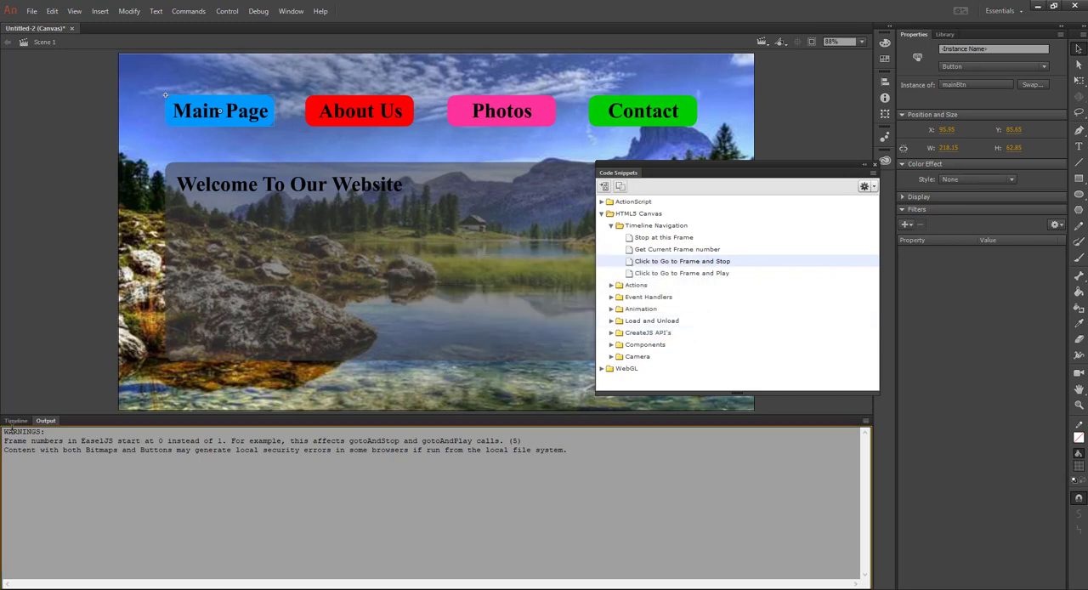
Paste the copied "Click to Go to Frame and Stop" snippet on a new line below this.stop(); in the ActionScript layer's frame 1 script
click(16, 420)
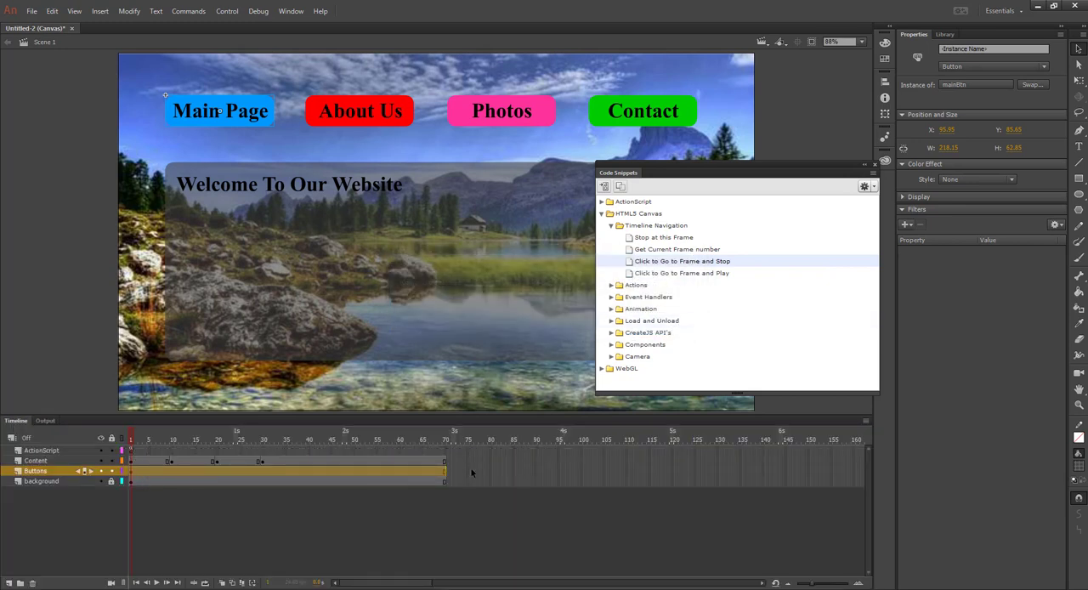
click(131, 450)
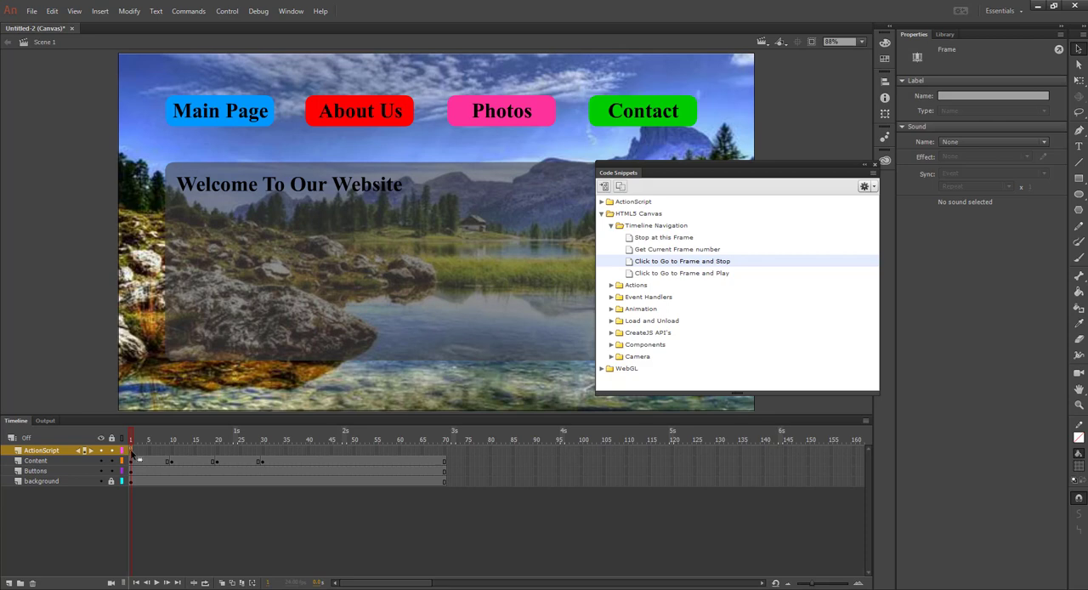
click(283, 13)
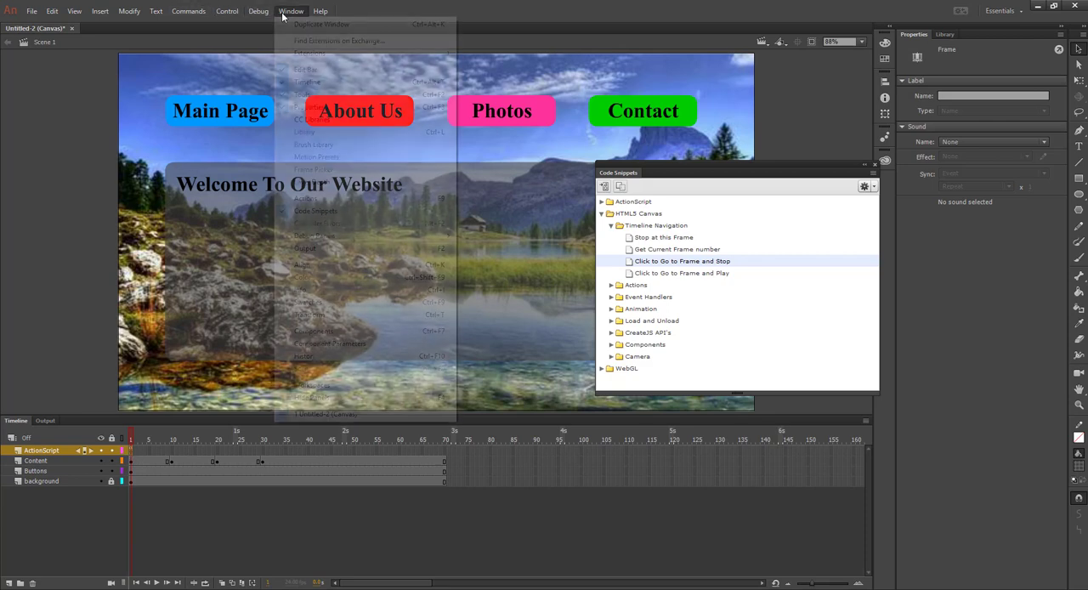
click(313, 197)
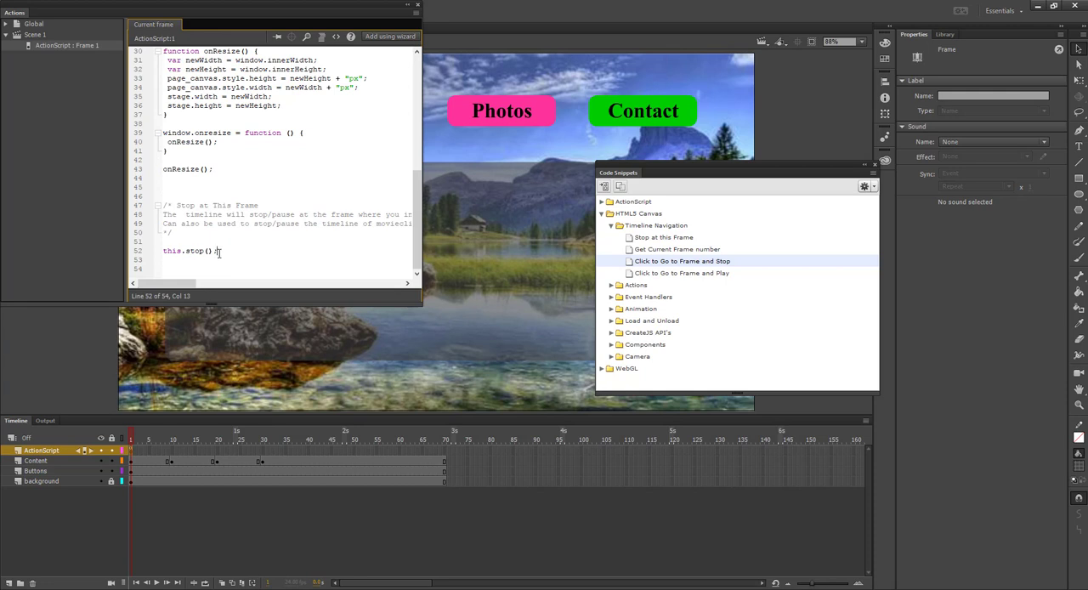
key(Return)
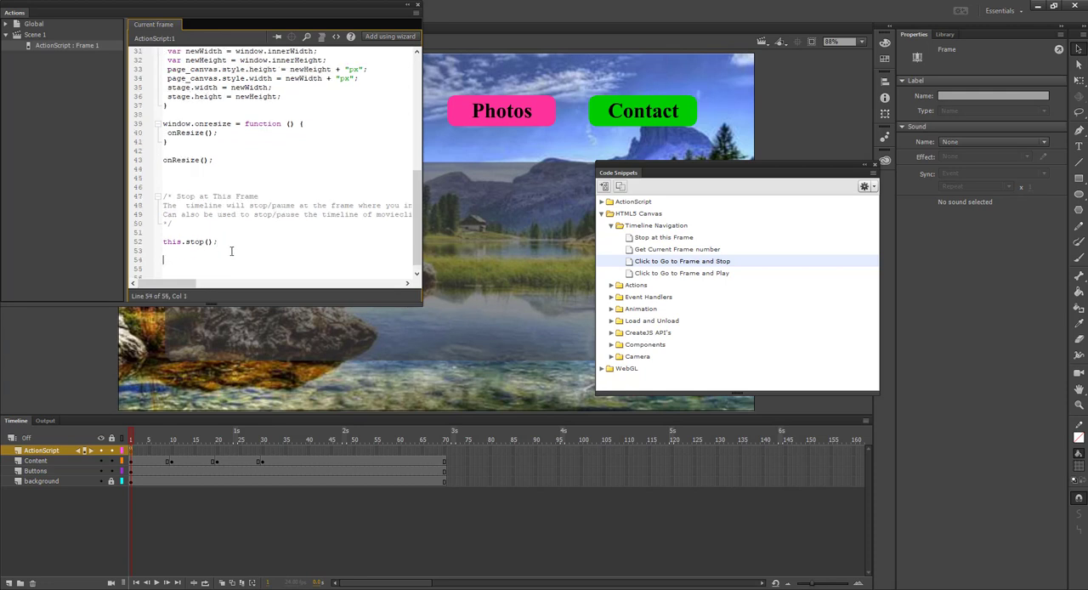
right_click(169, 260)
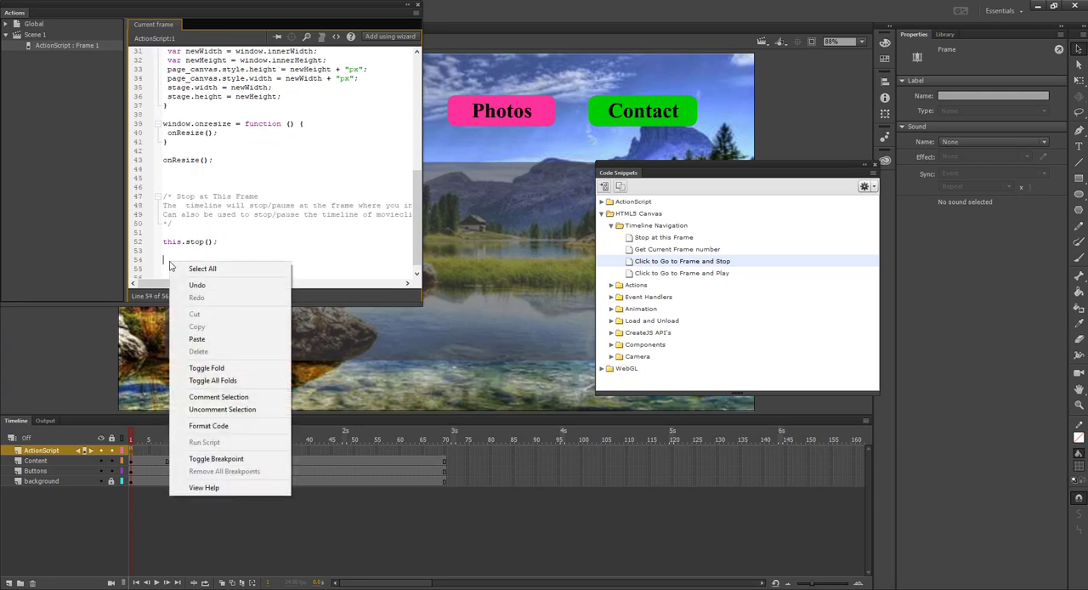
click(211, 343)
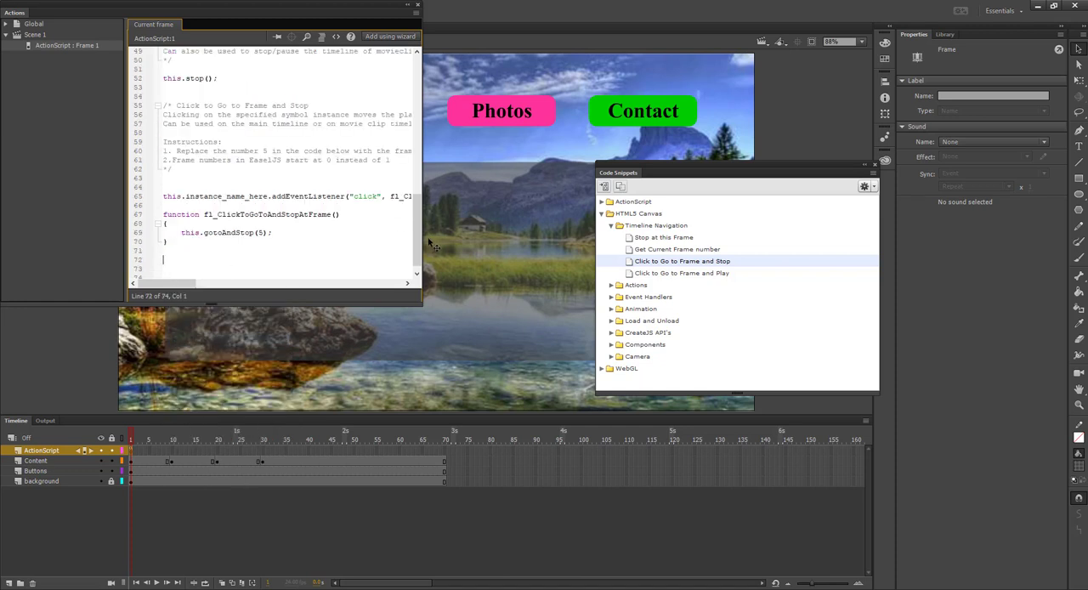
Widen the script area and examine the pasted snippet's click event listener, its function name and the gotoAndStop line
drag(424, 243, 561, 239)
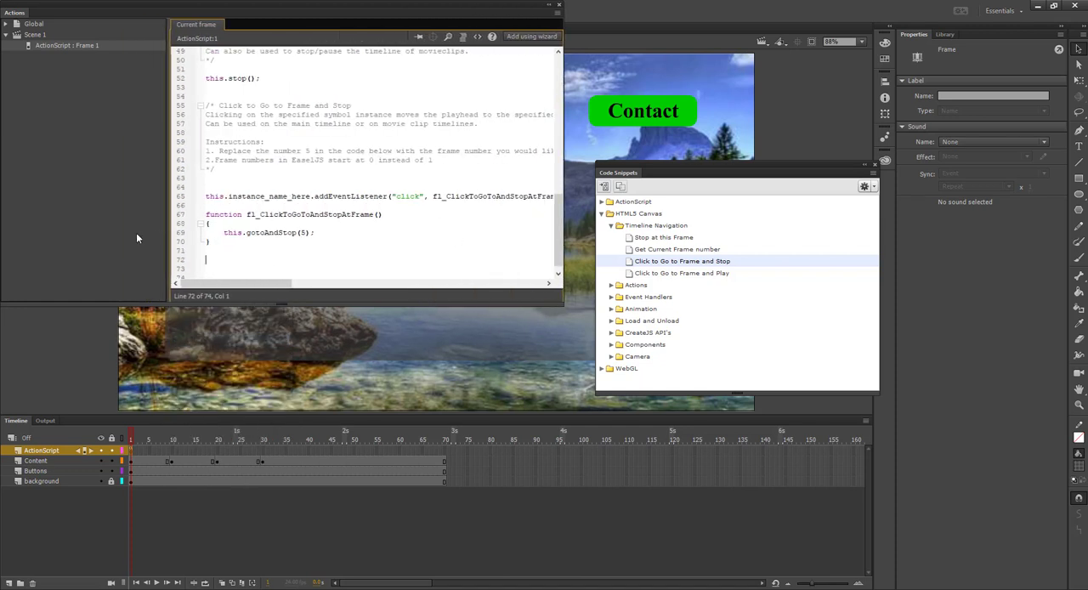
drag(160, 238, 73, 242)
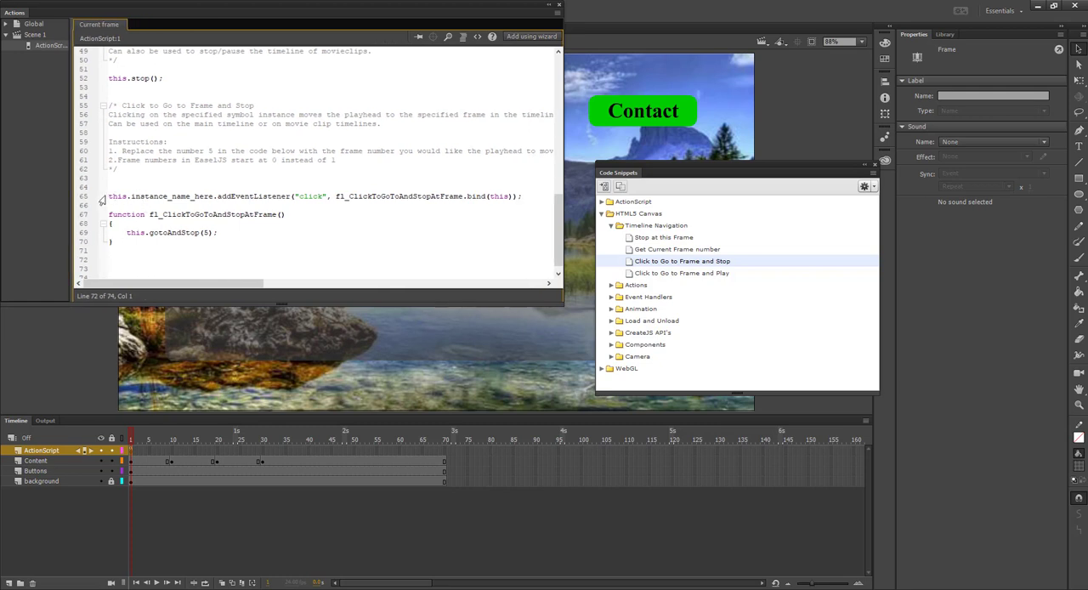
drag(106, 197, 277, 196)
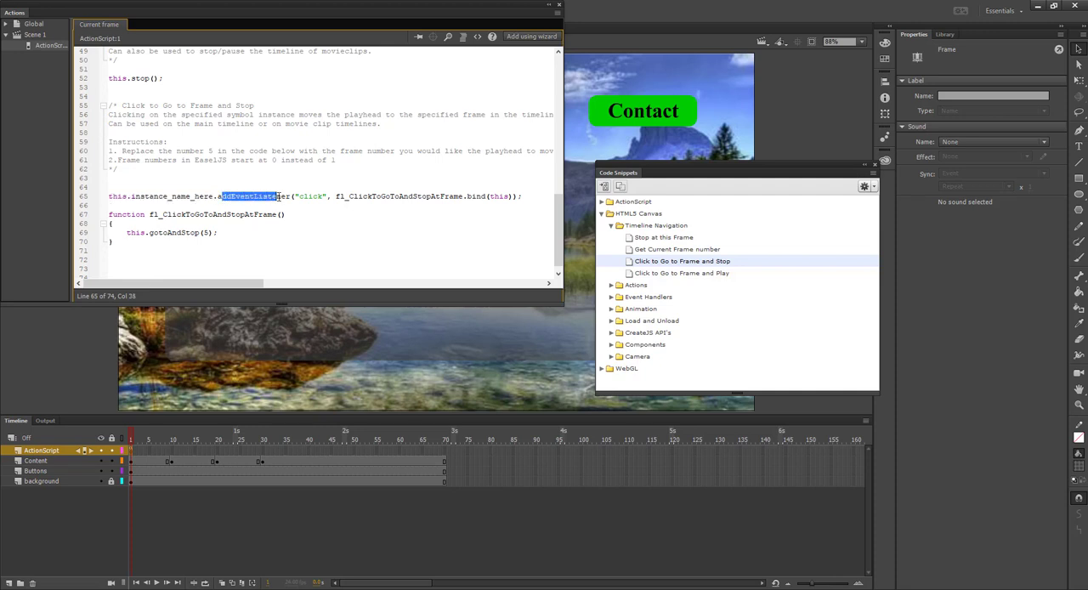
click(312, 197)
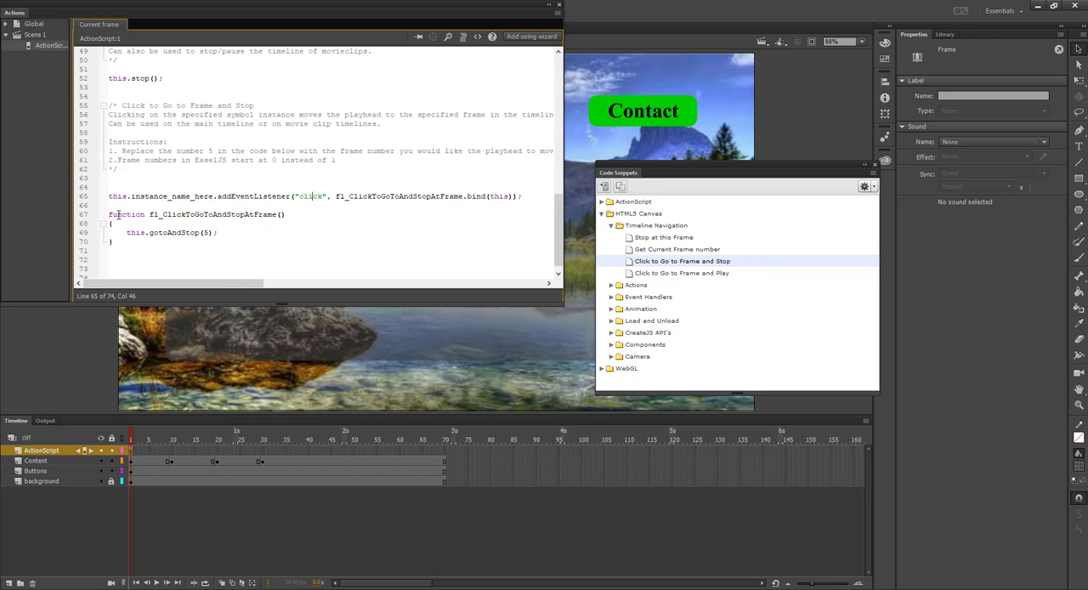
drag(117, 214, 253, 216)
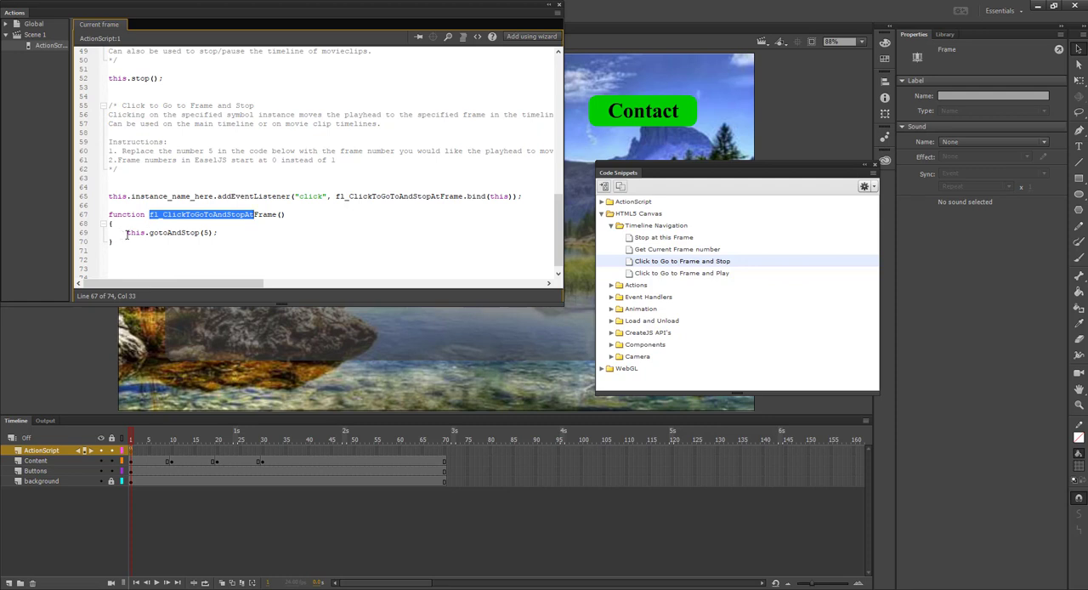
drag(126, 233, 213, 236)
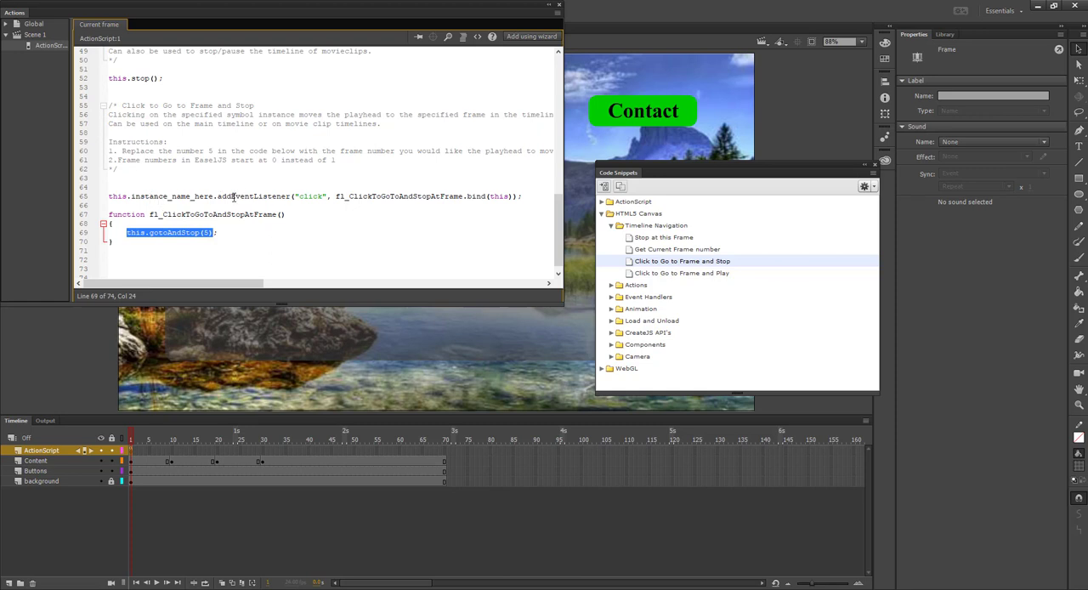
drag(218, 196, 514, 196)
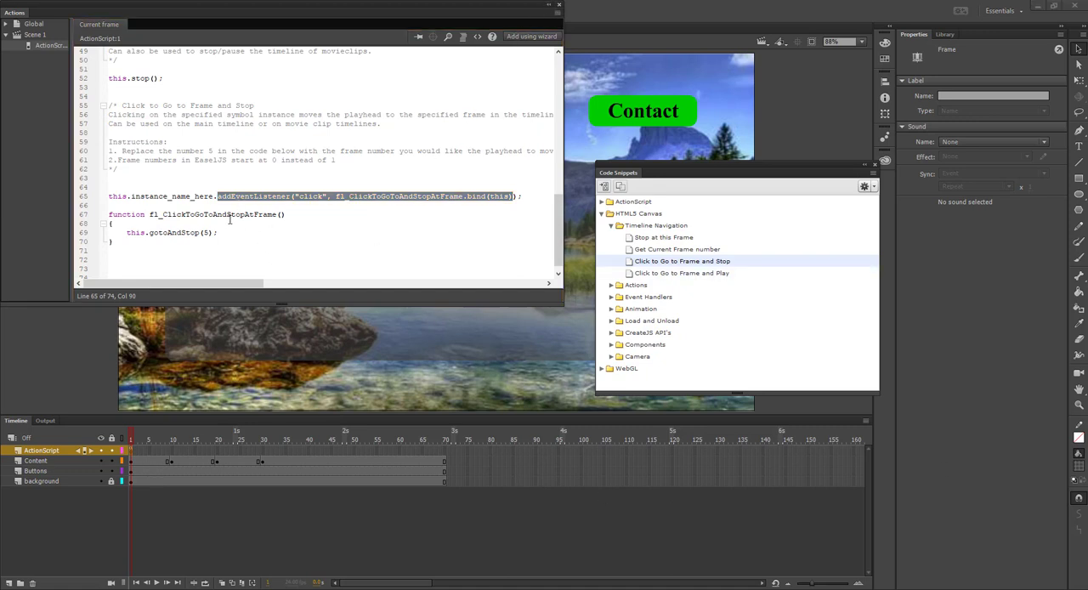
click(216, 160)
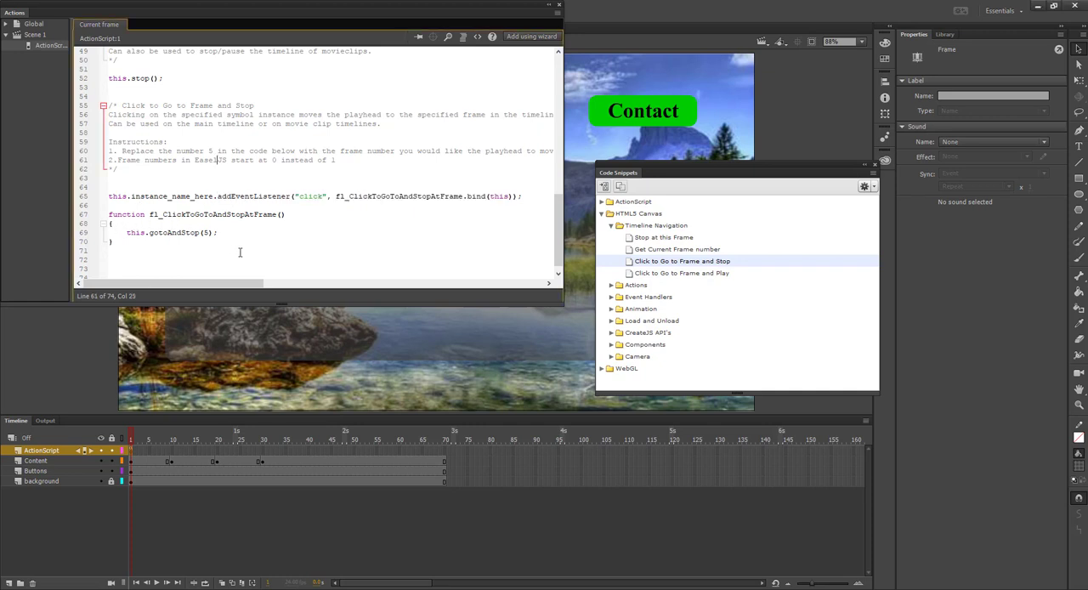
Test the movie in the browser with the pasted click code in place and return to the document
double_click(206, 232)
text(1)
key(ctrl+Return)
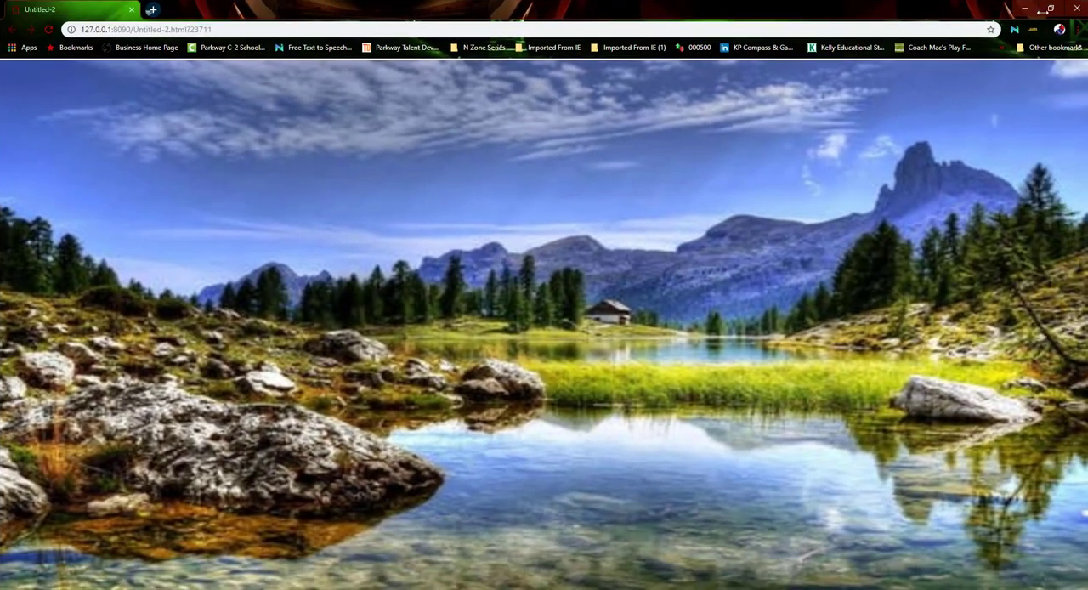
click(1078, 9)
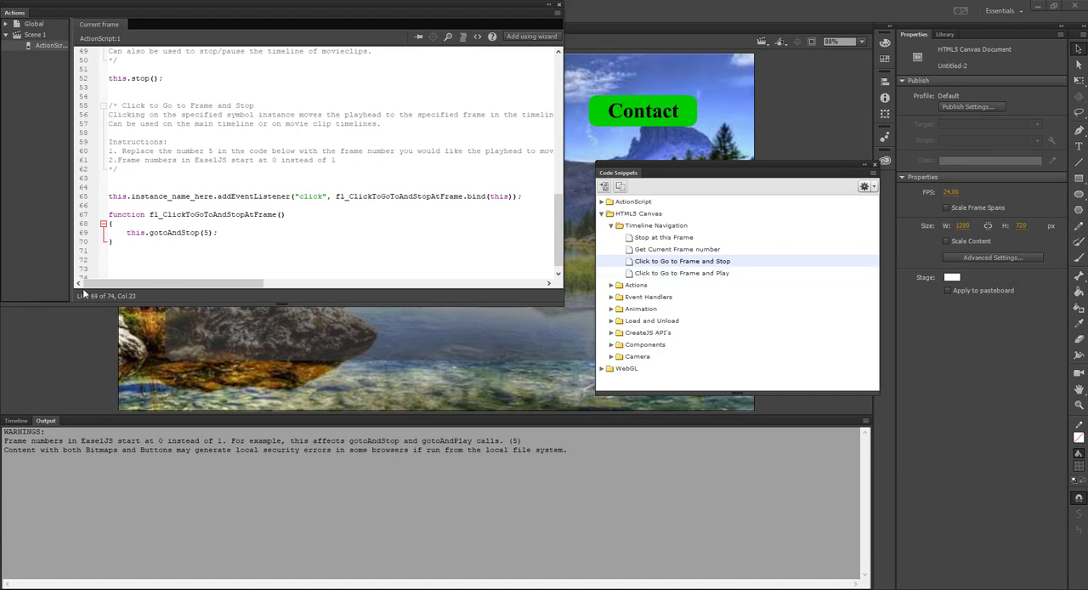
Delete the whole "Click to Go to Frame and Stop" block from the frame 1 script and close the Code Snippets and Actions windows
drag(119, 244, 99, 105)
key(ctrl+c)
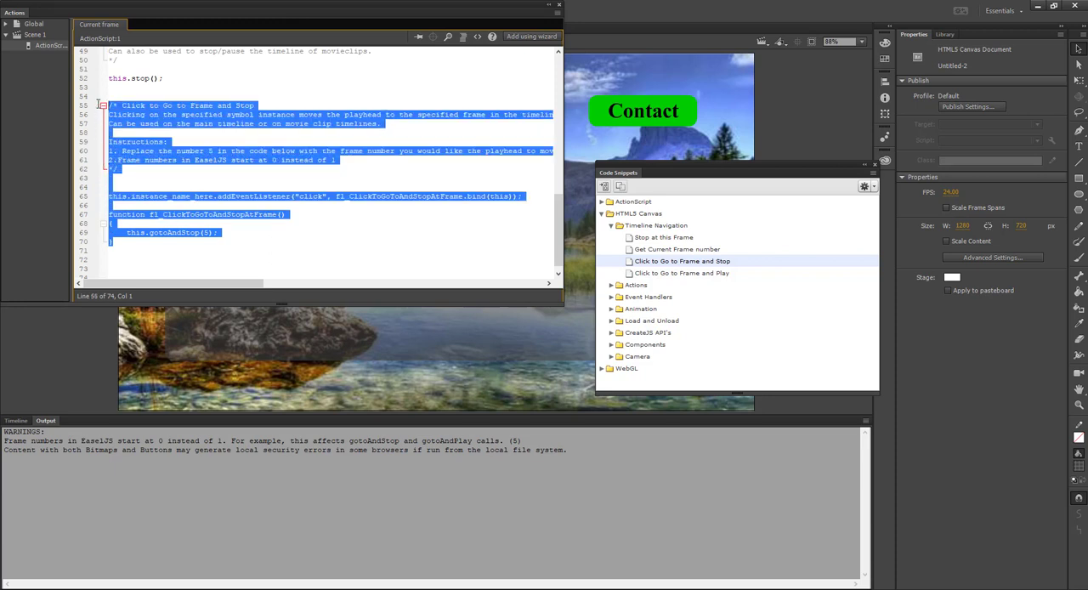
key(Delete)
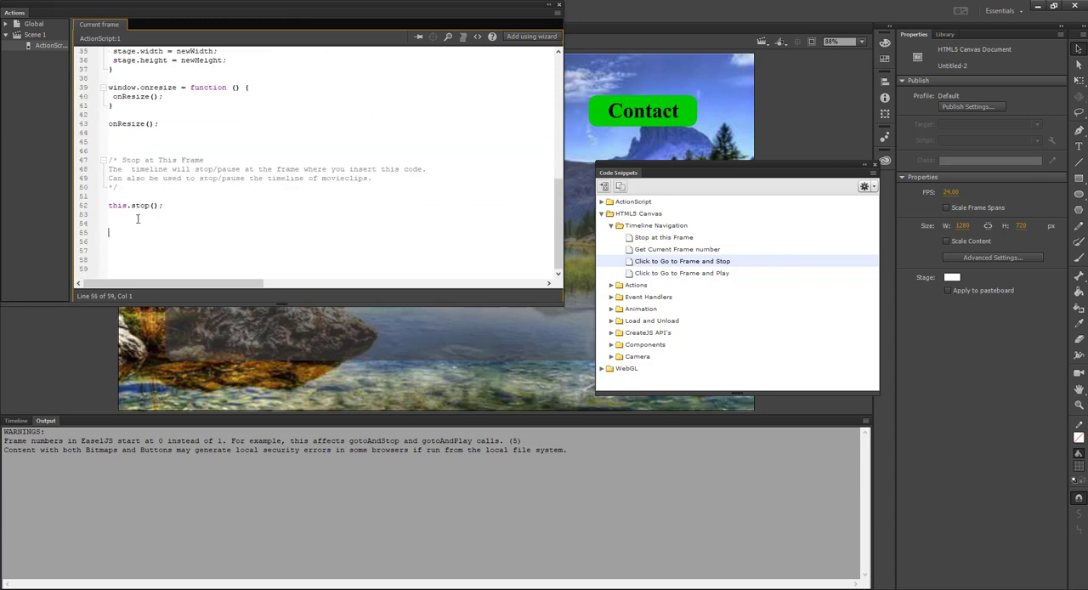
click(876, 164)
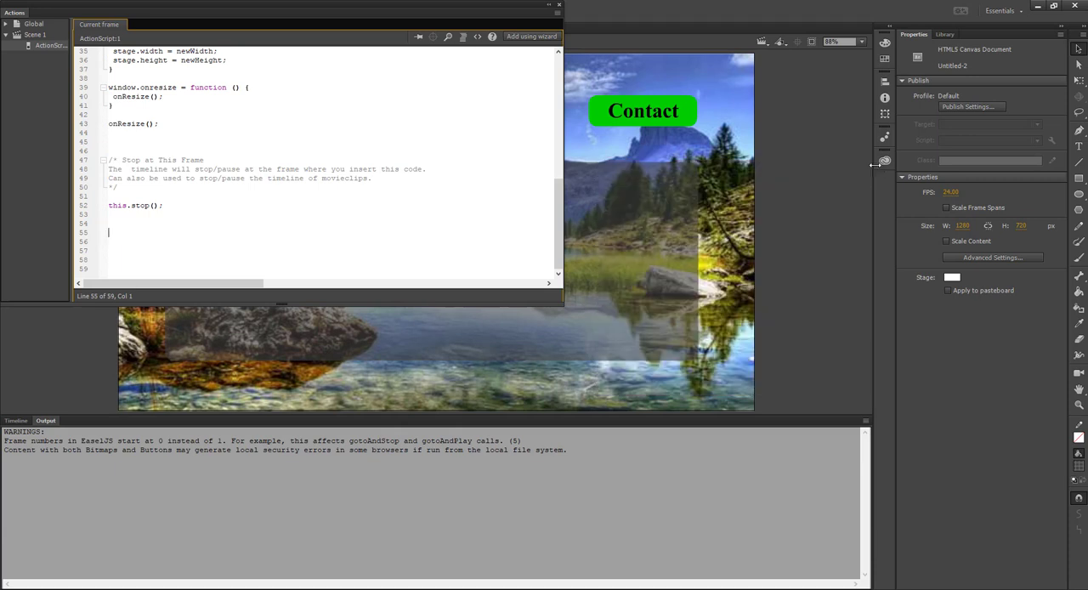
click(559, 6)
click(16, 421)
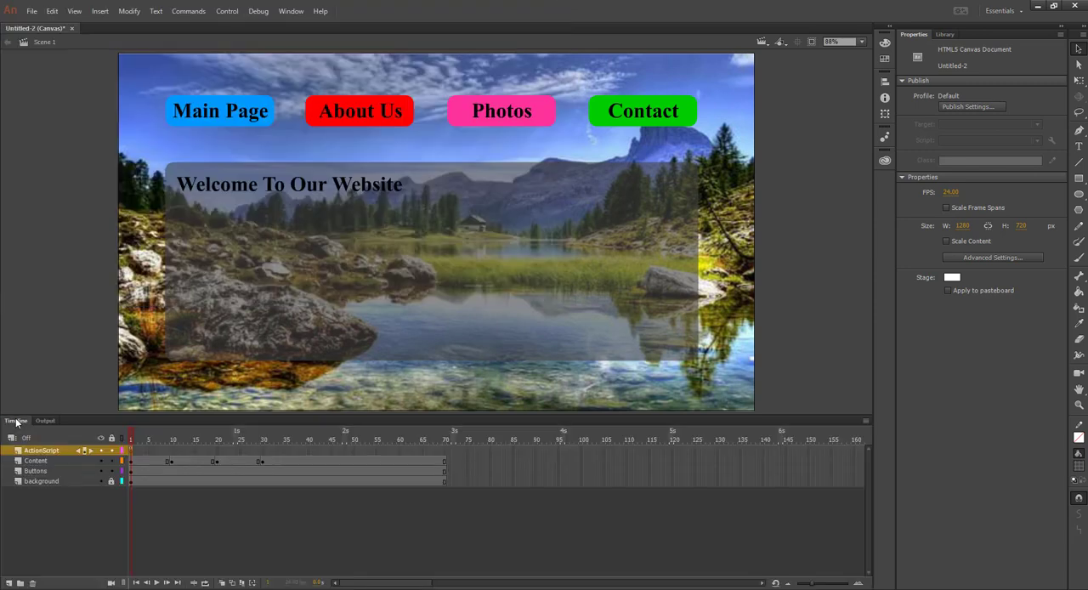
Select the Main Page button and copy the HTML5 Canvas "Click to Go to Frame and Stop" snippet to the clipboard again
click(132, 456)
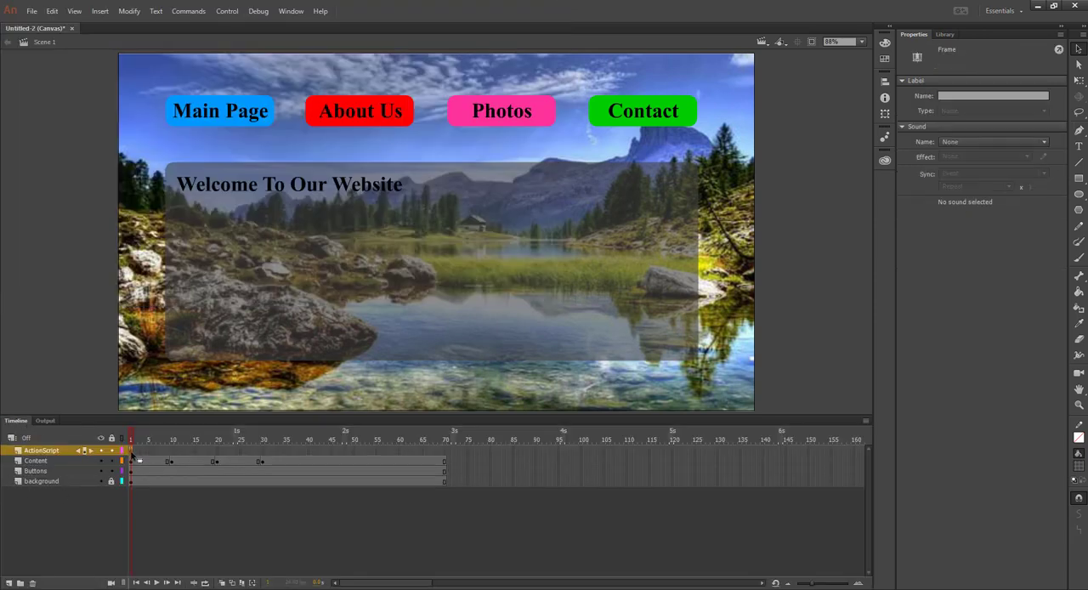
click(228, 119)
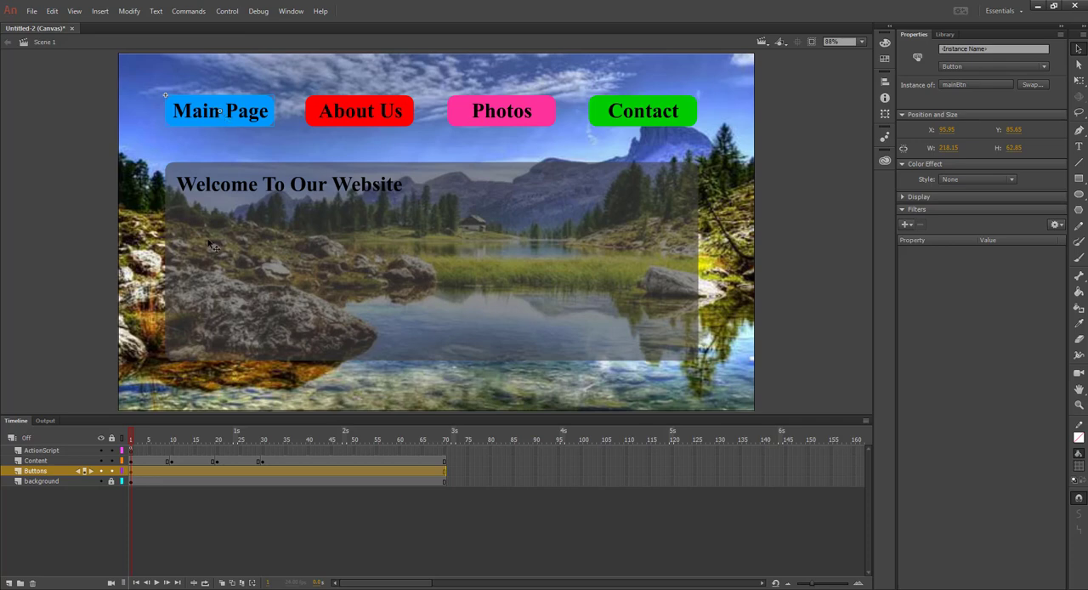
click(131, 451)
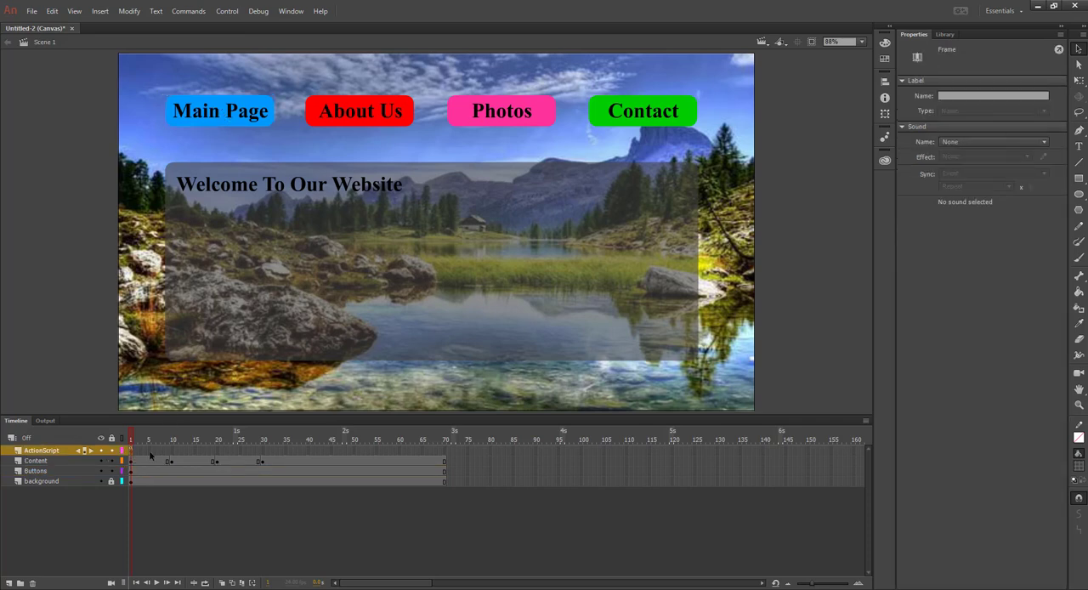
click(233, 121)
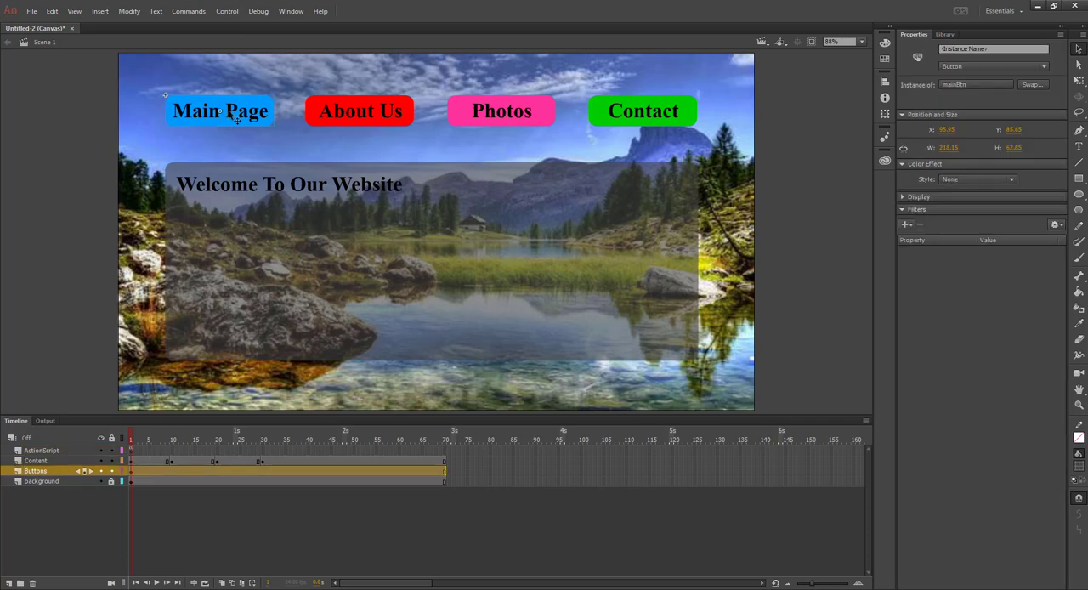
click(291, 11)
click(322, 211)
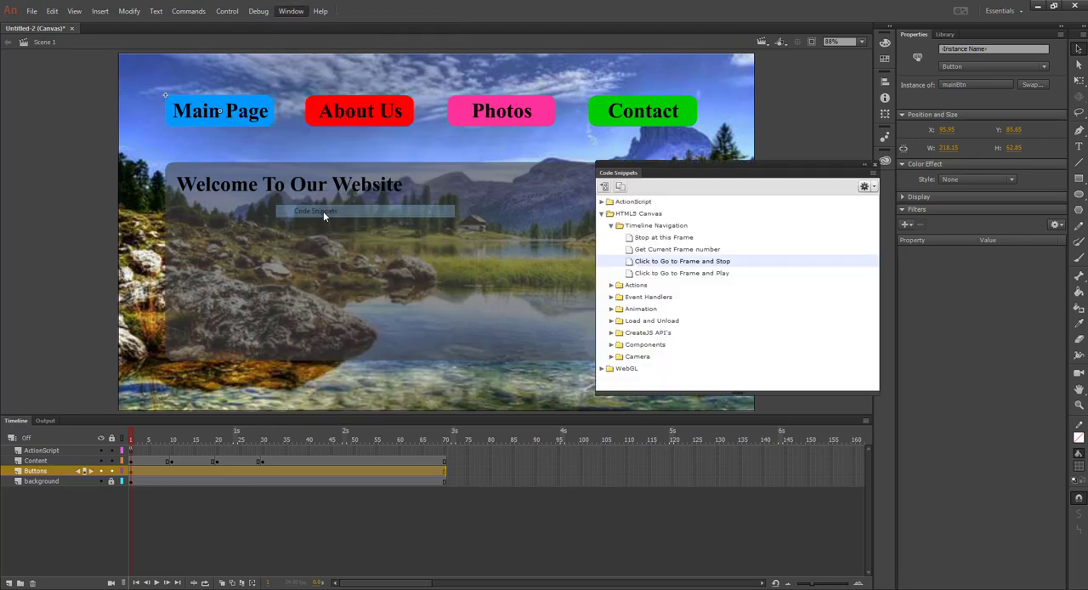
click(602, 213)
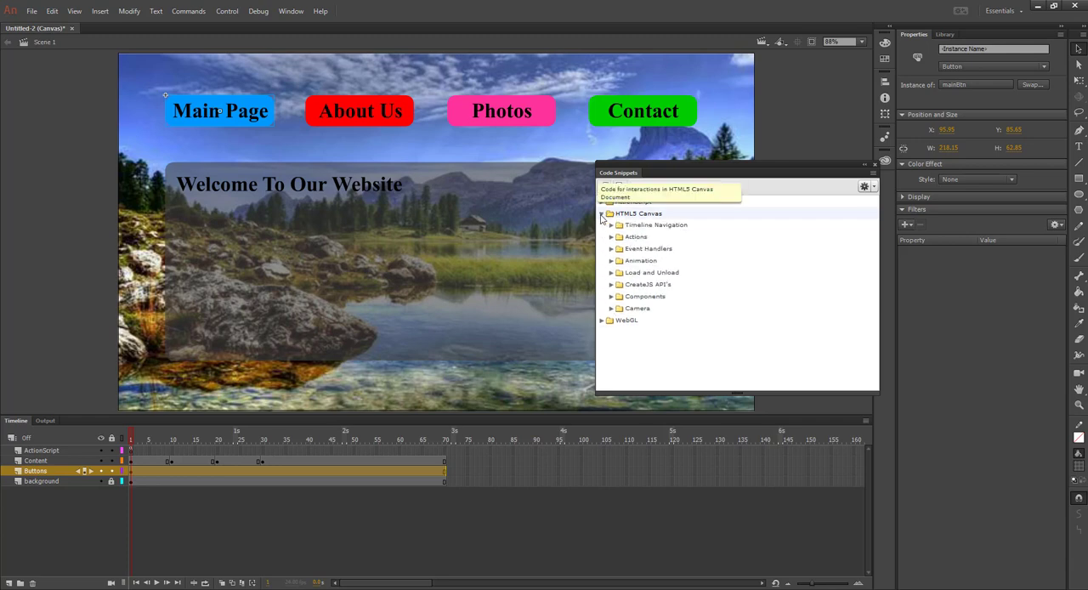
click(611, 227)
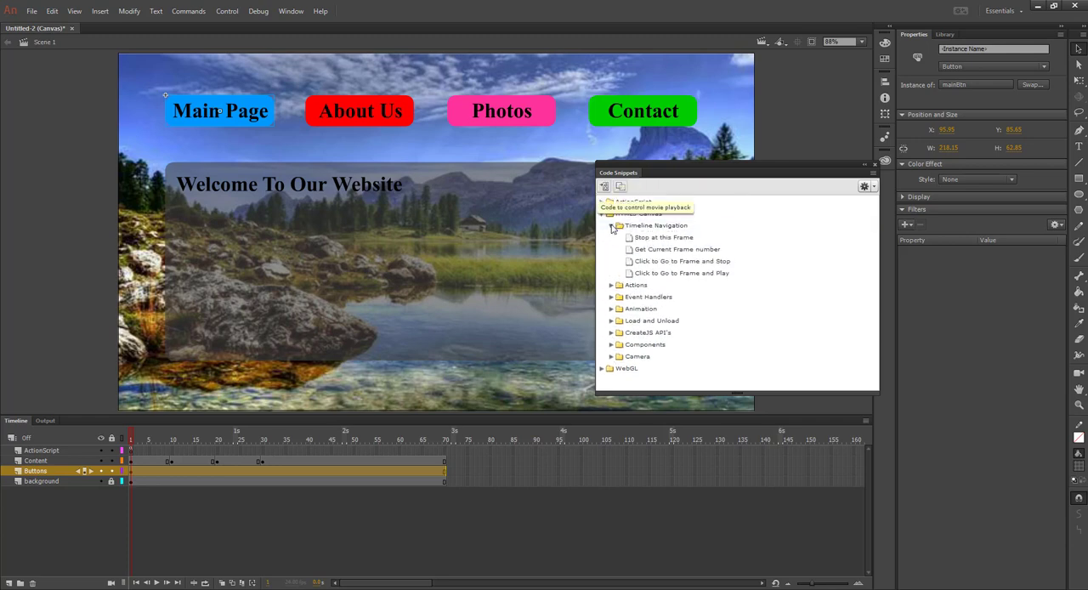
right_click(662, 262)
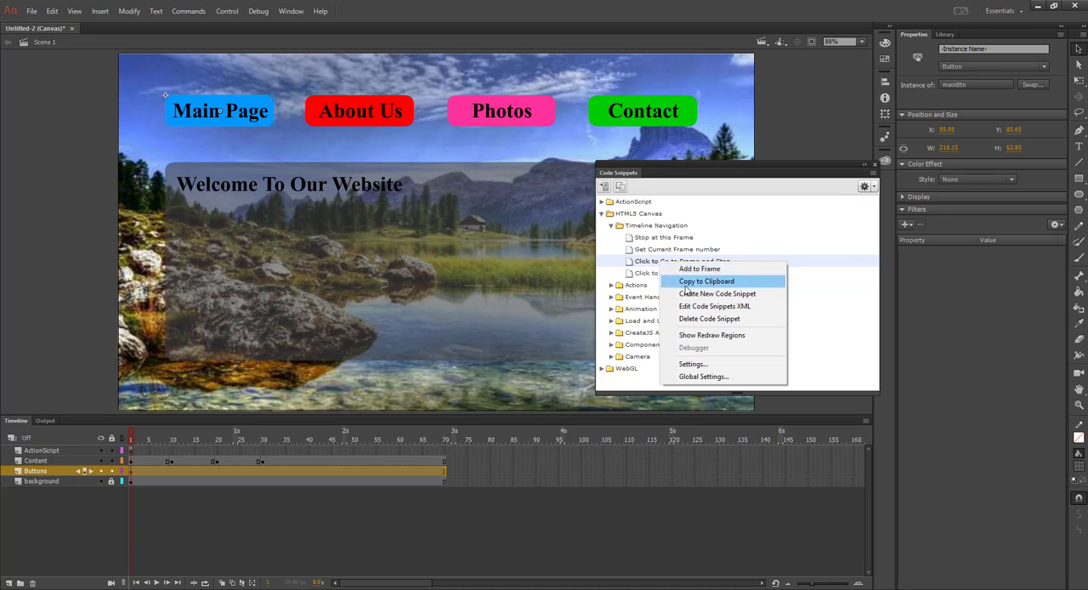
click(709, 282)
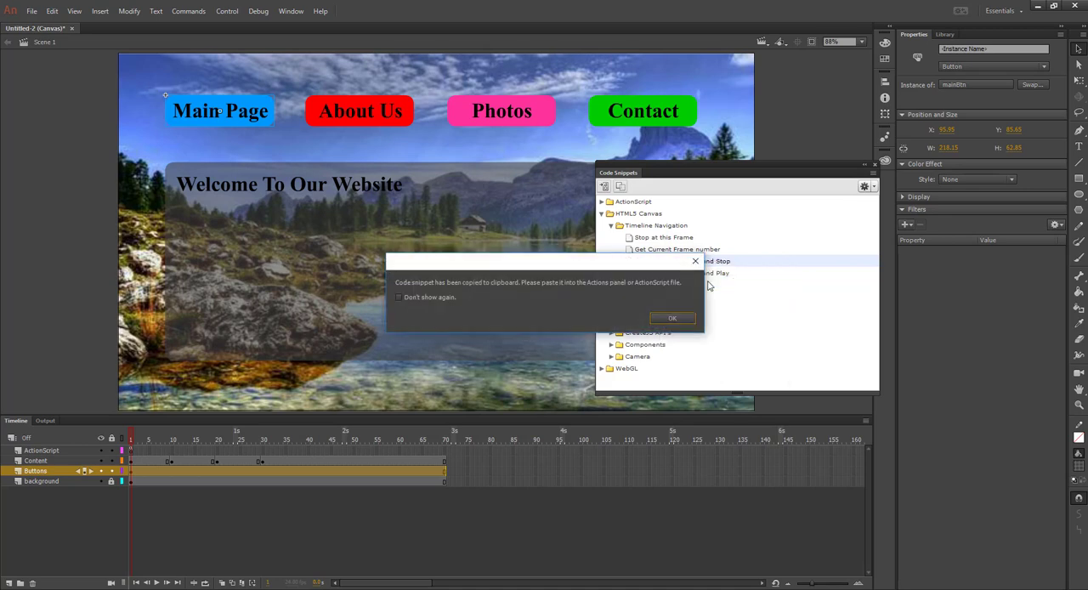
click(674, 318)
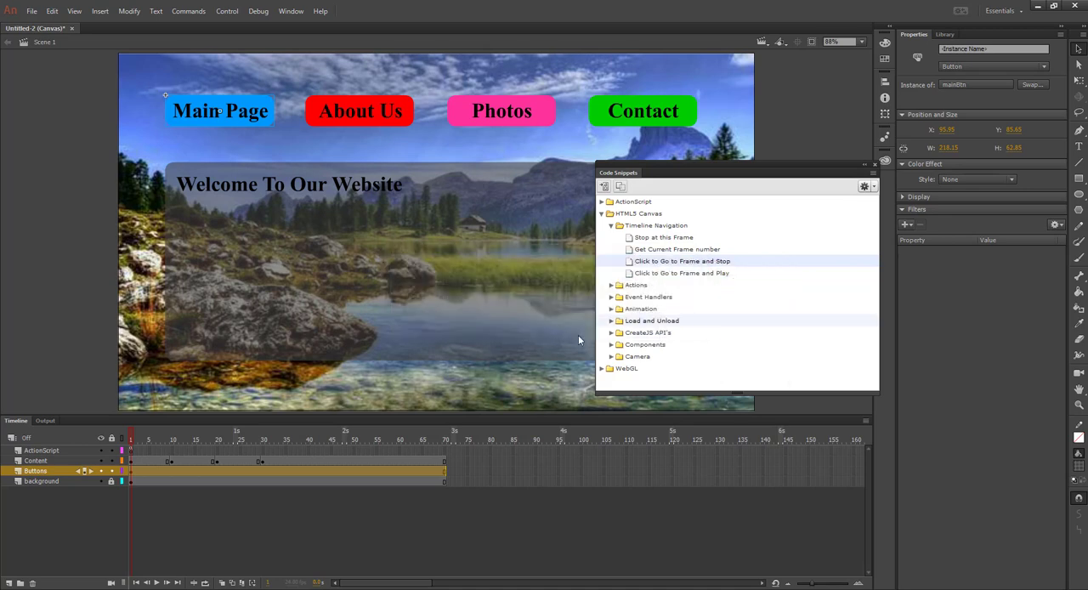
Paste the copied click navigation snippet below this.stop(); in the ActionScript layer's frame 1 script
click(131, 452)
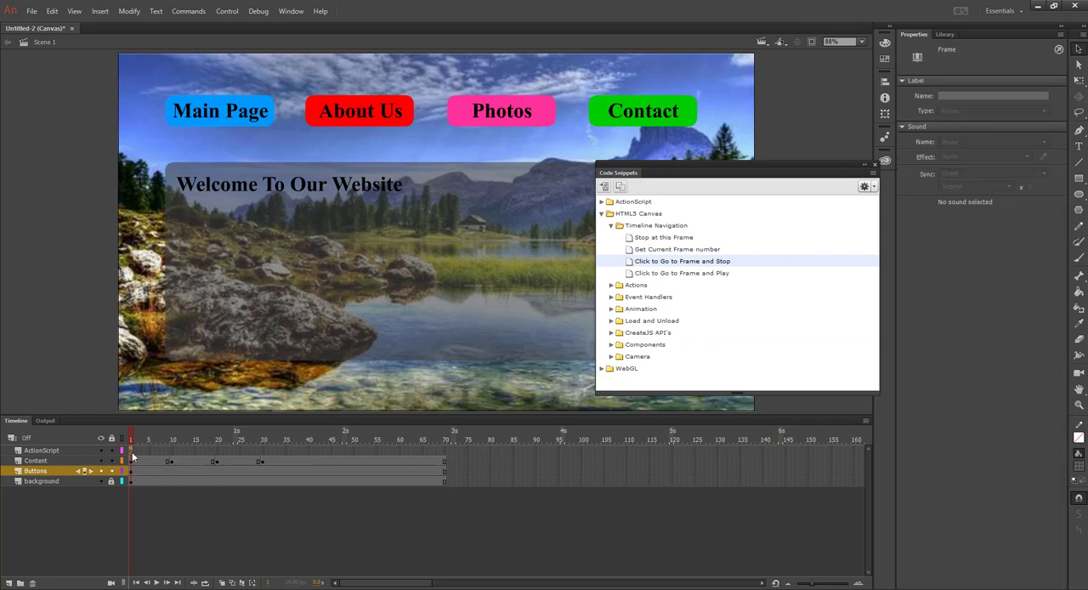
click(291, 11)
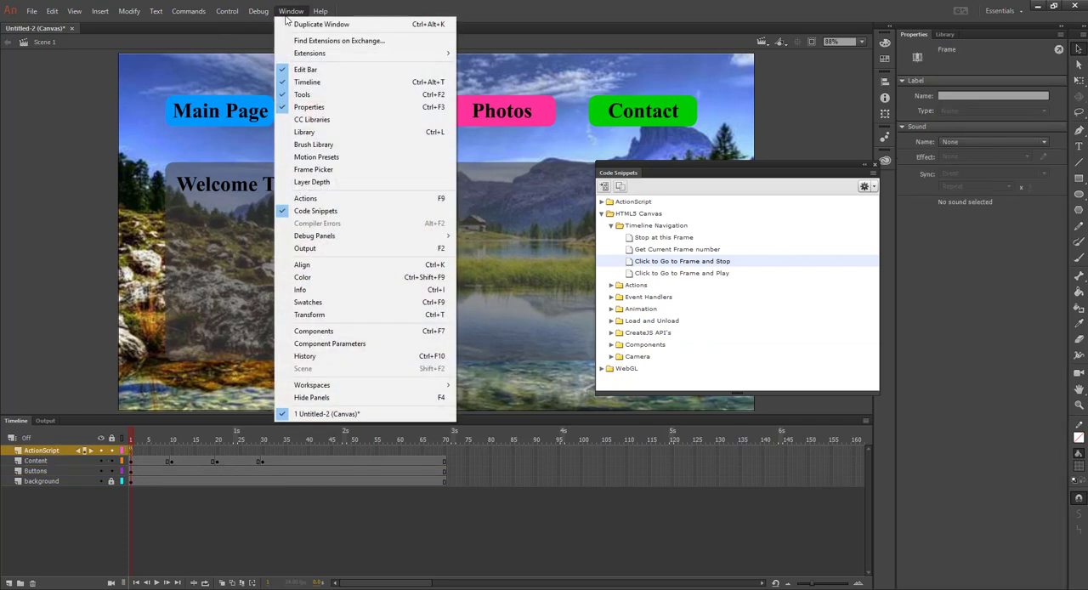
click(344, 201)
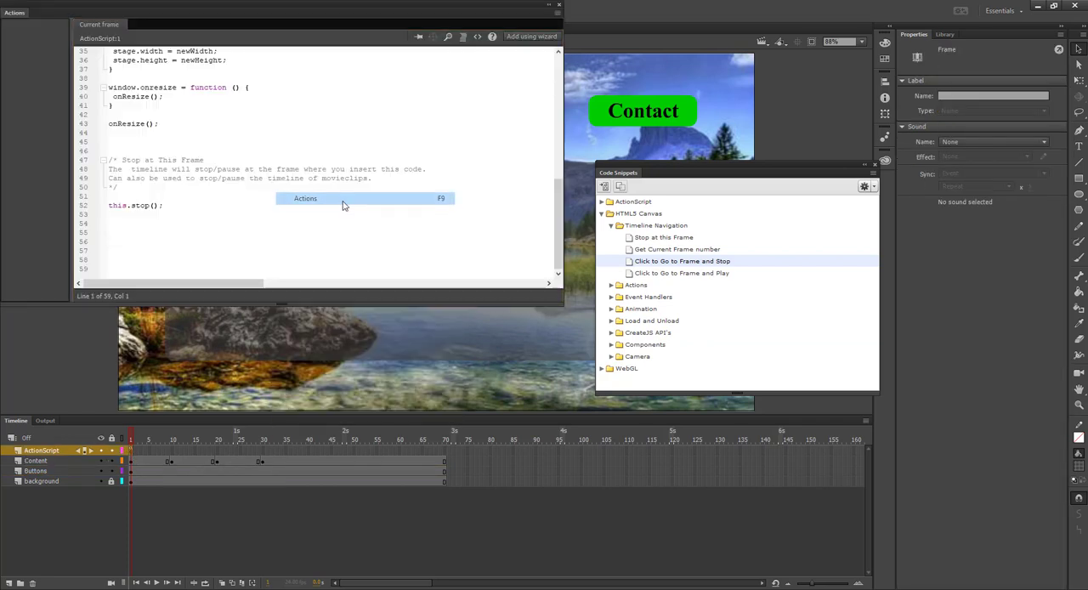
right_click(119, 228)
click(147, 307)
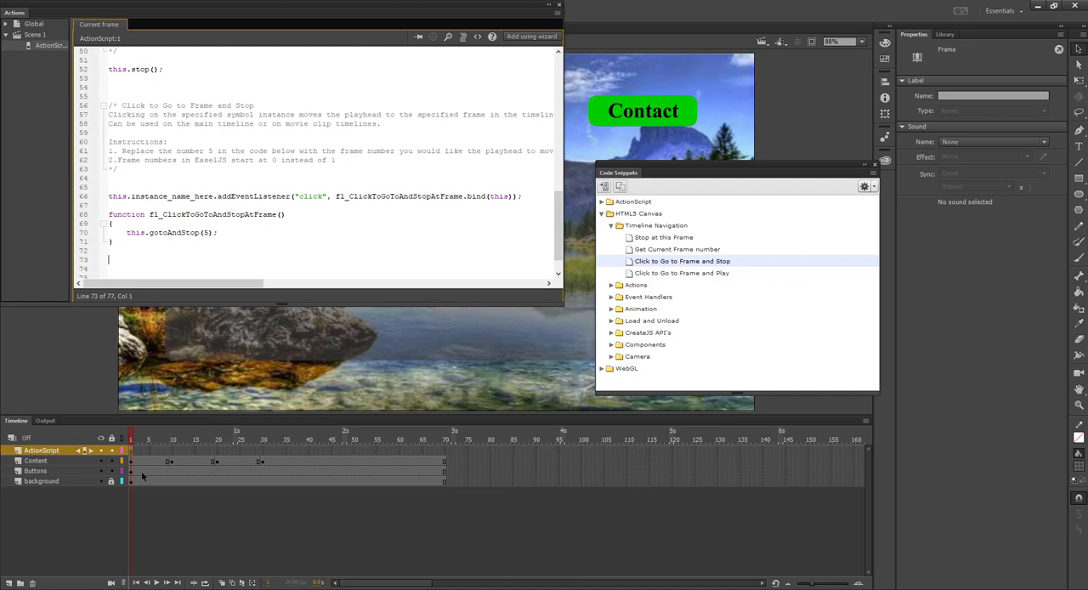
Set the pasted snippet's gotoAndStop frame number to 1 and test the movie
double_click(205, 233)
text(1)
click(301, 256)
key(ctrl+Return)
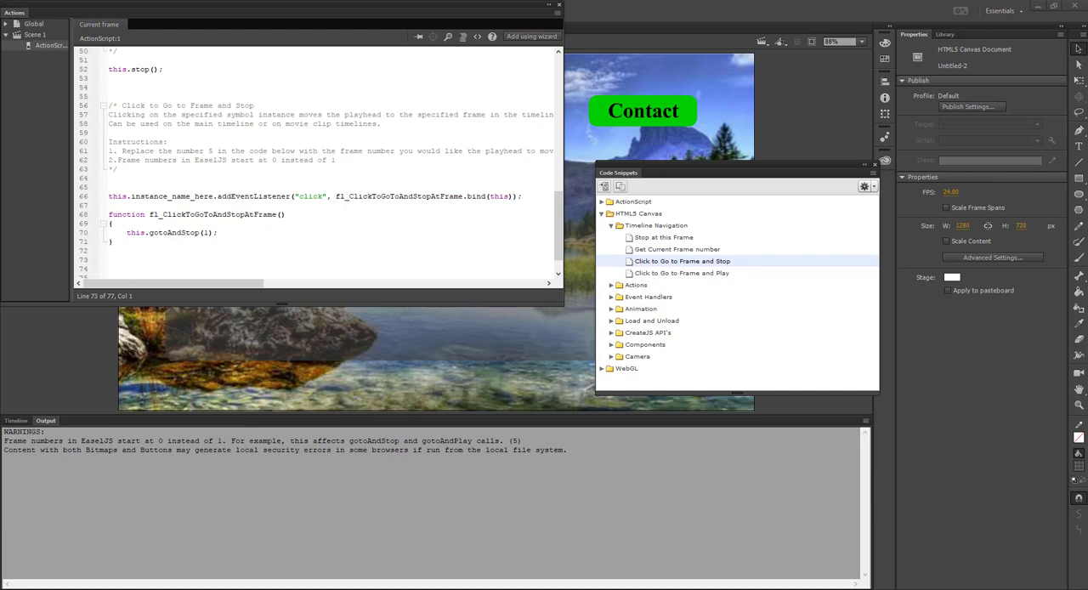
Delete the pasted "Click to Go to Frame and Stop" block from the frame 1 script, close both code windows and return to the timeline
drag(141, 249, 111, 109)
key(Delete)
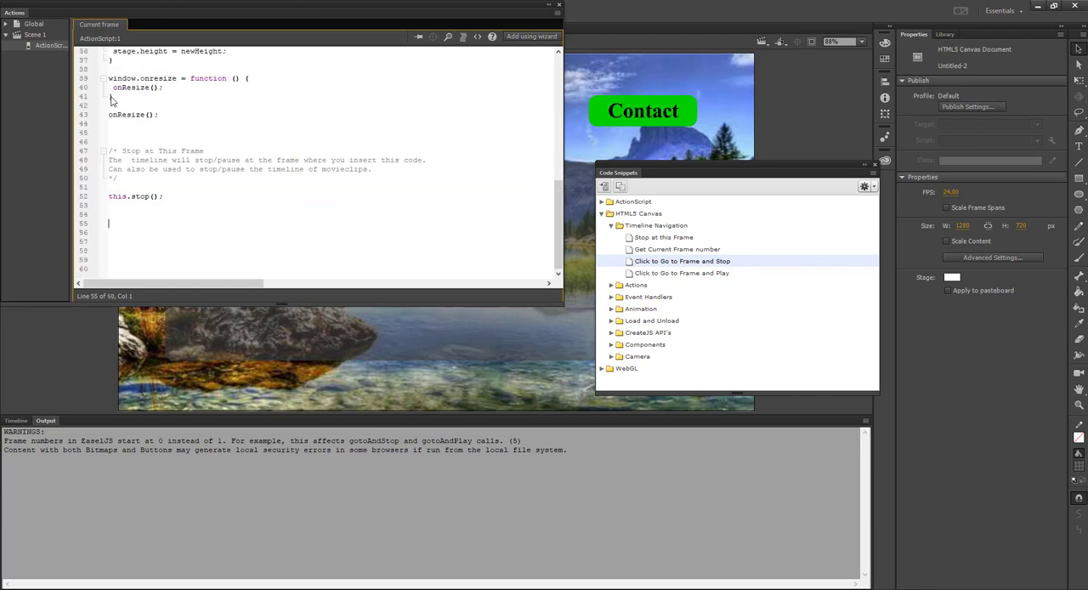
scroll(347, 257, up, 1)
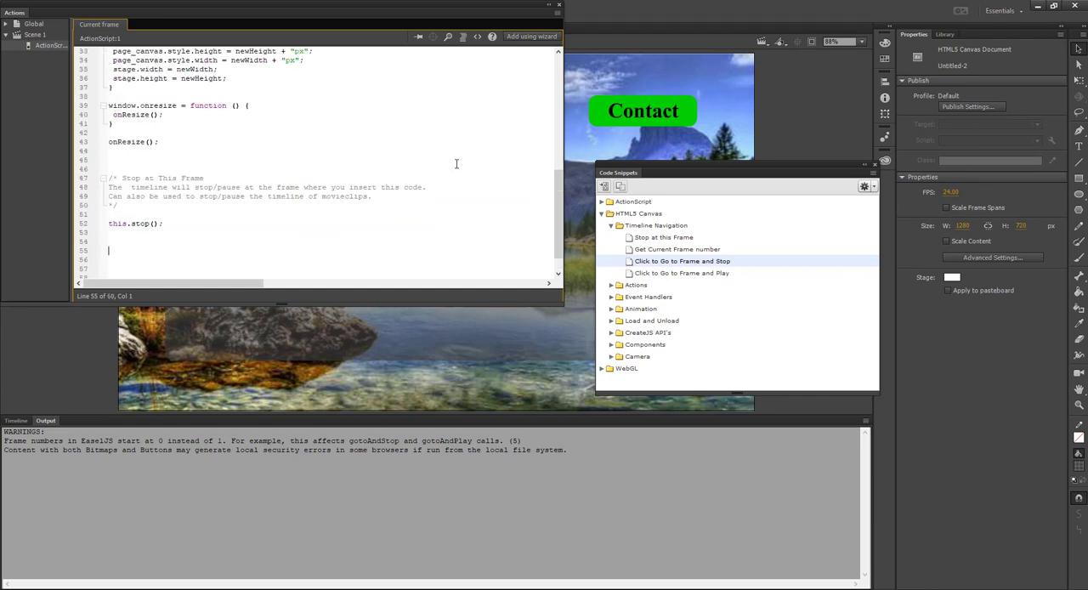
click(558, 7)
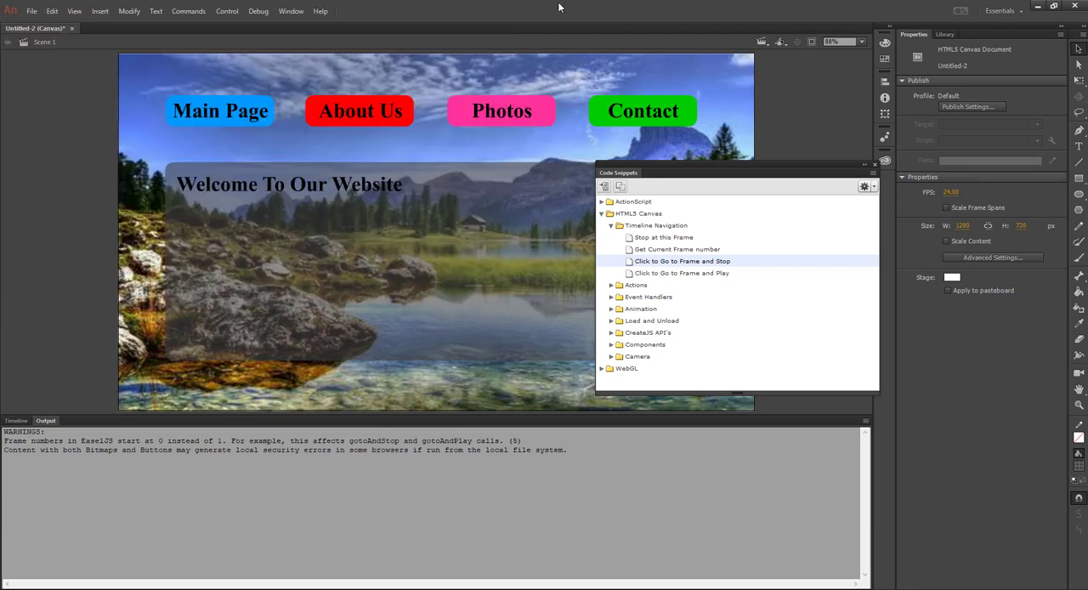
click(874, 164)
click(15, 420)
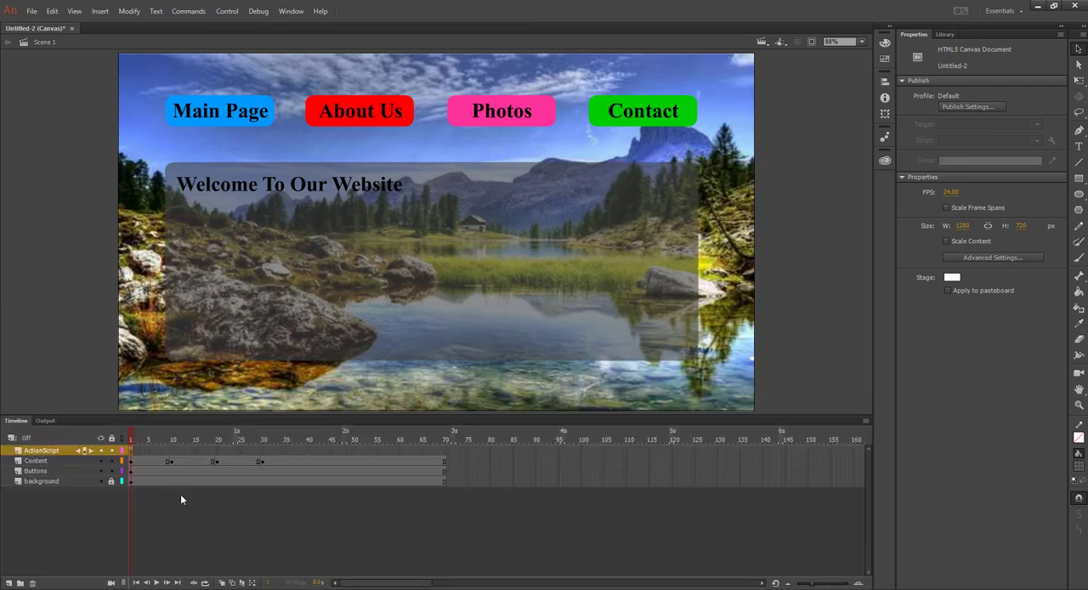
Review the ActionScript layer's frame 1 script through this.stop(); and test the movie in the browser without the click code
click(131, 450)
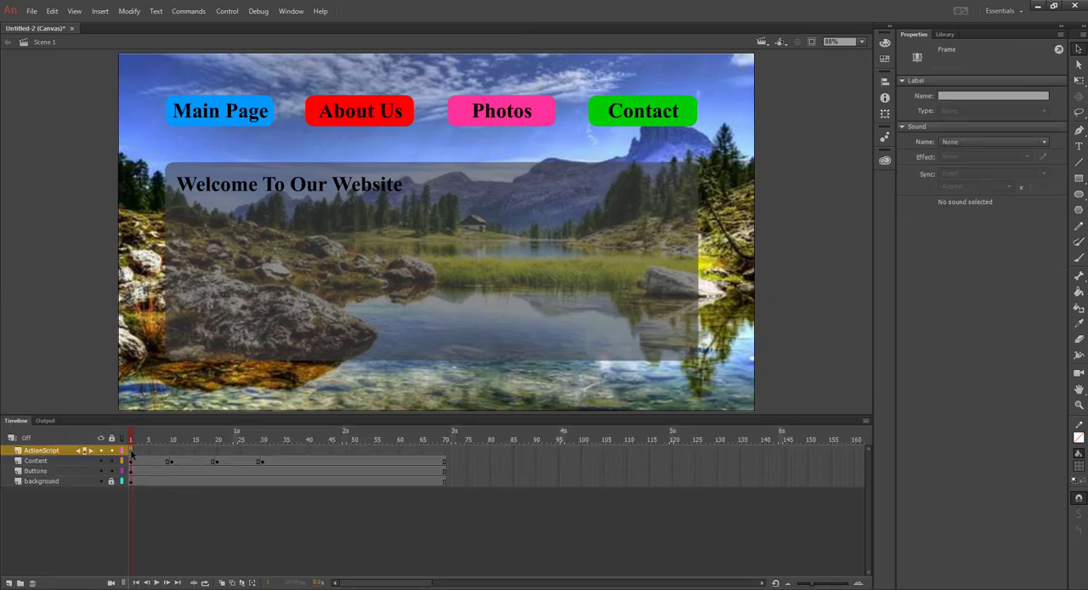
click(291, 11)
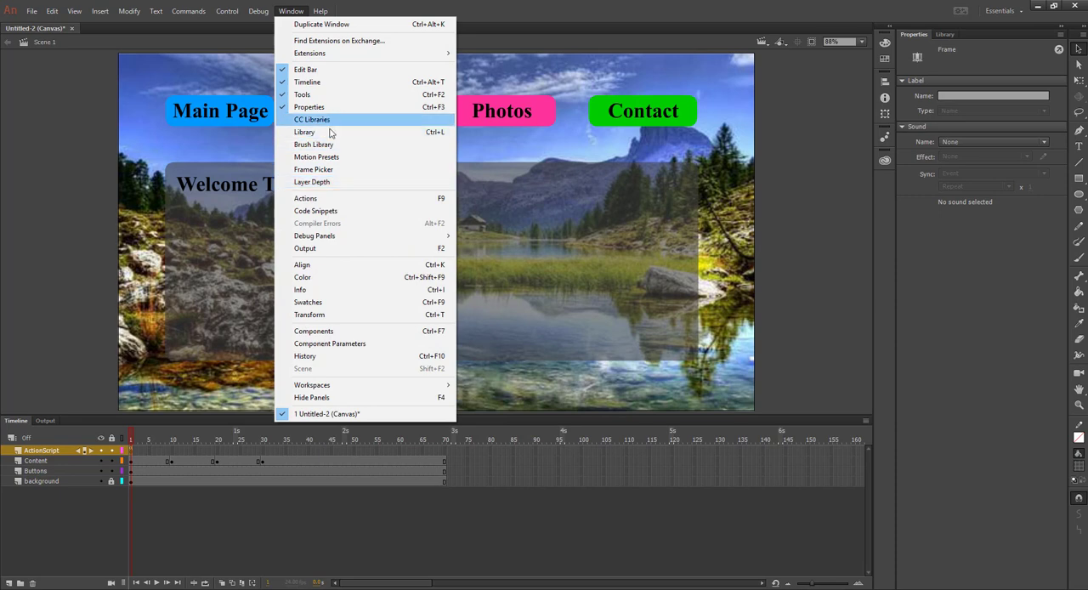
click(332, 200)
scroll(333, 201, up, 15)
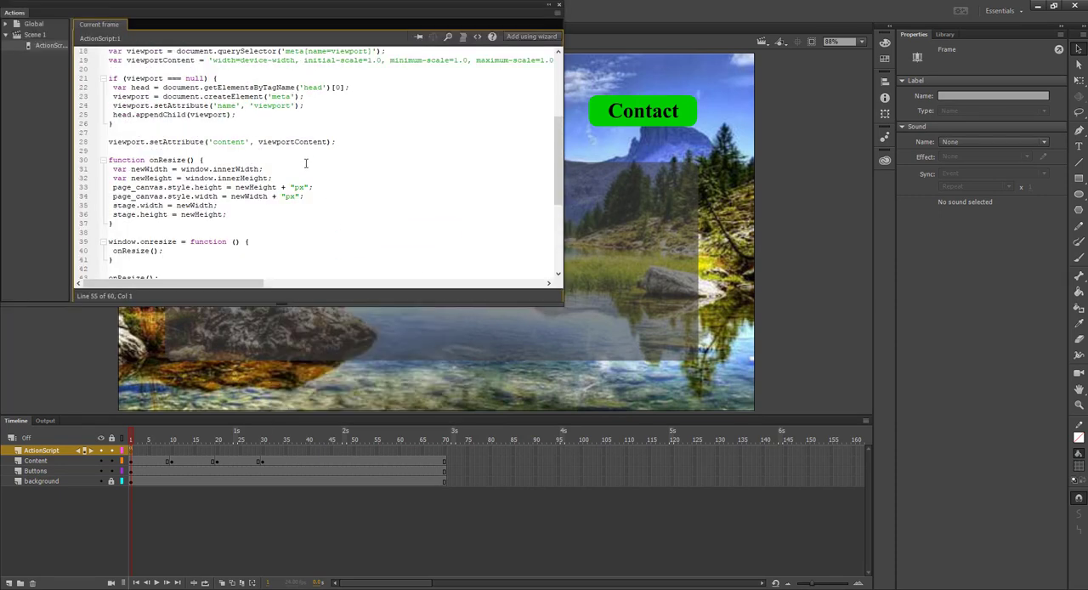
scroll(204, 96, down, 8)
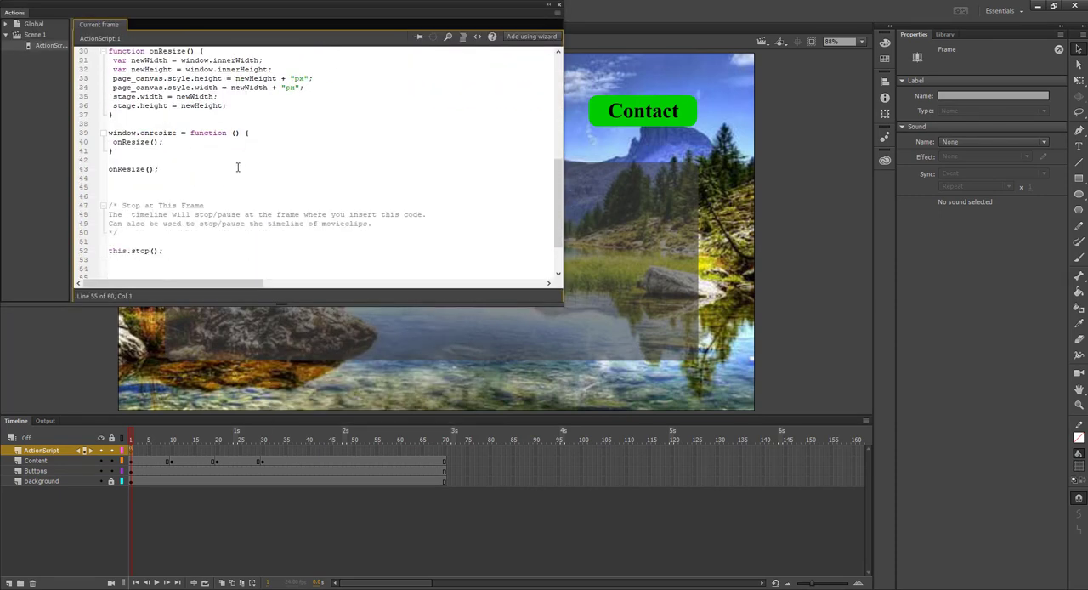
scroll(186, 215, down, 2)
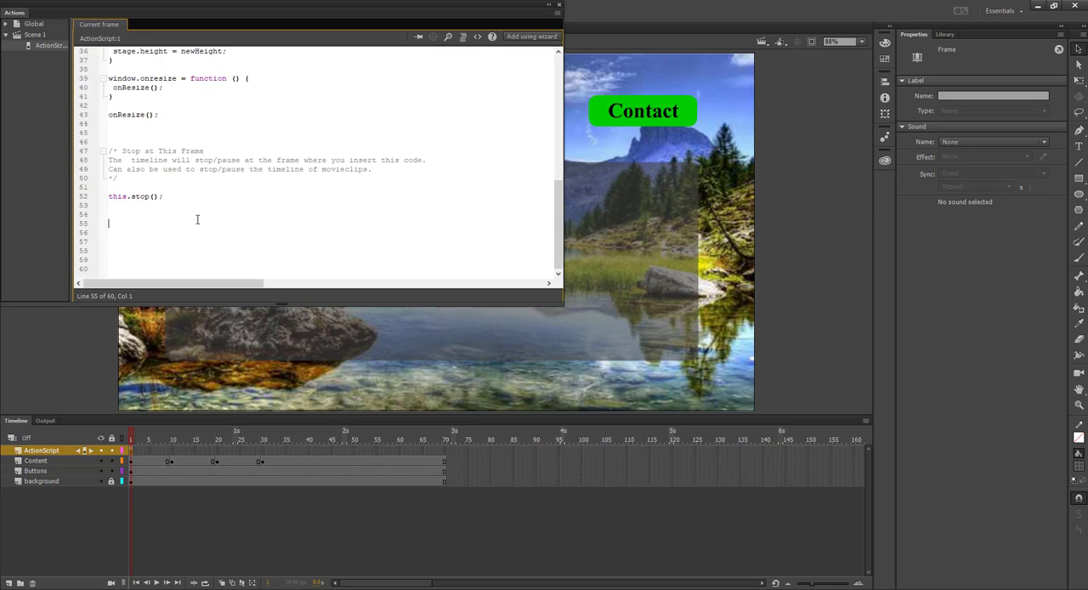
click(560, 8)
key(ctrl+Return)
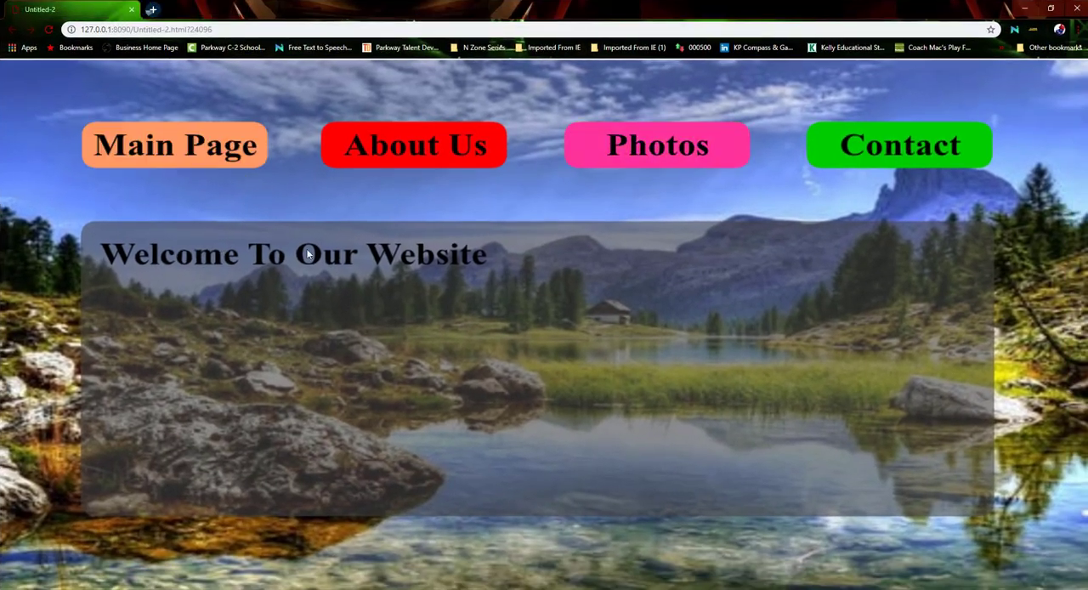
click(131, 10)
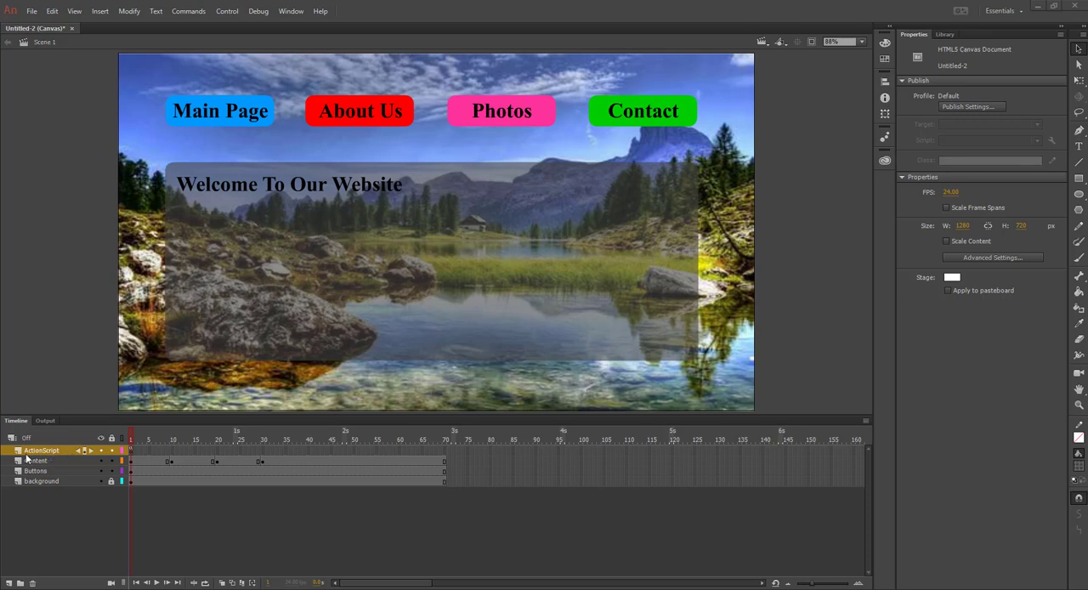
Rename the ActionScript layer to Actions
double_click(44, 450)
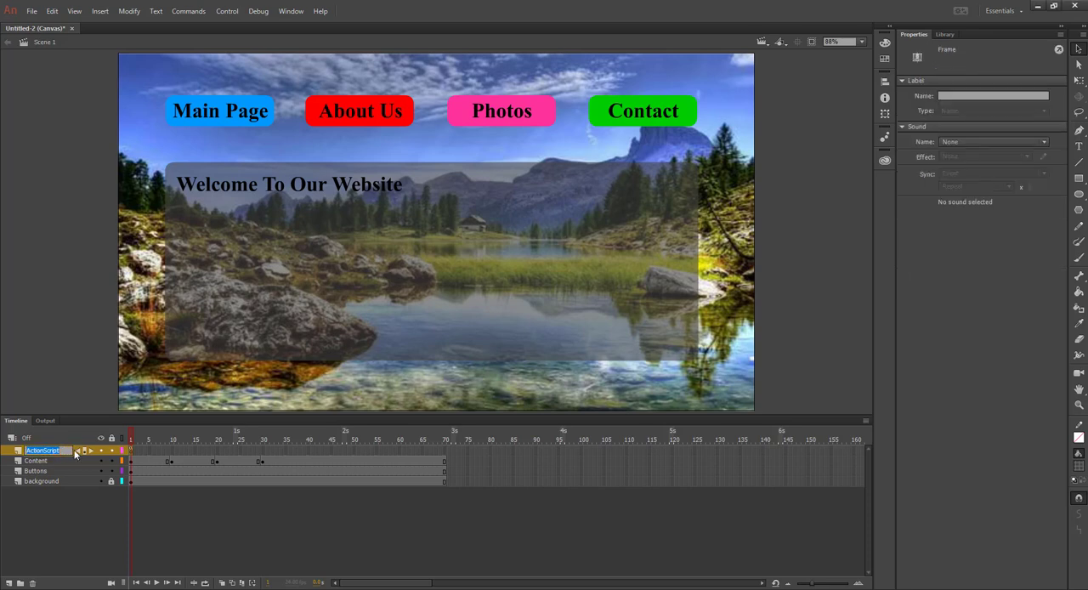
text(Ac)
key(Return)
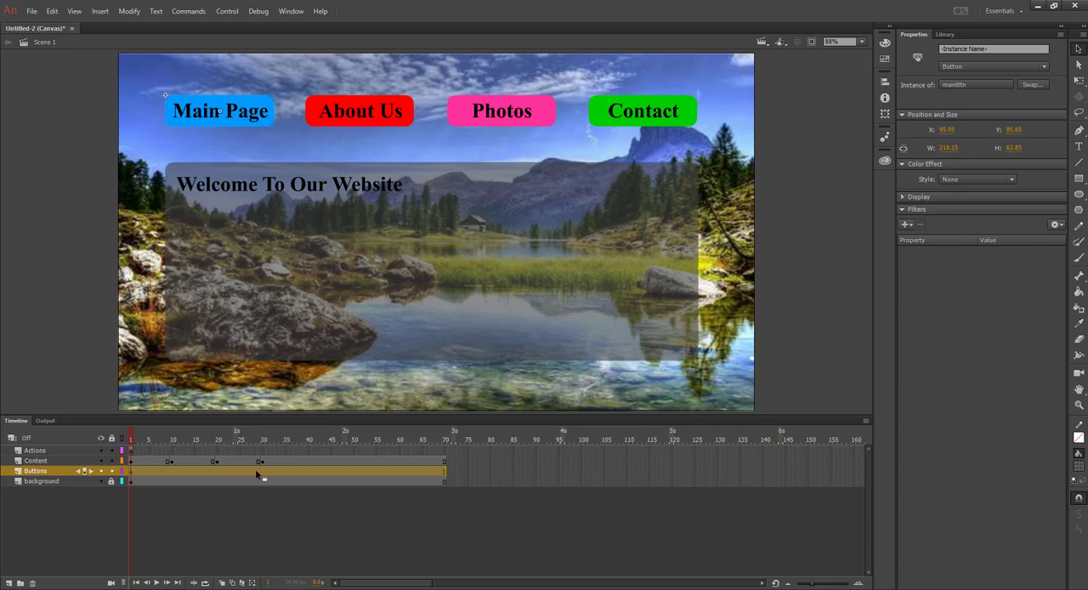
Add the HTML5 Canvas "Click to Go to Frame and Stop" snippet to the frame for the Main Page button, accepting an automatic instance name
click(291, 11)
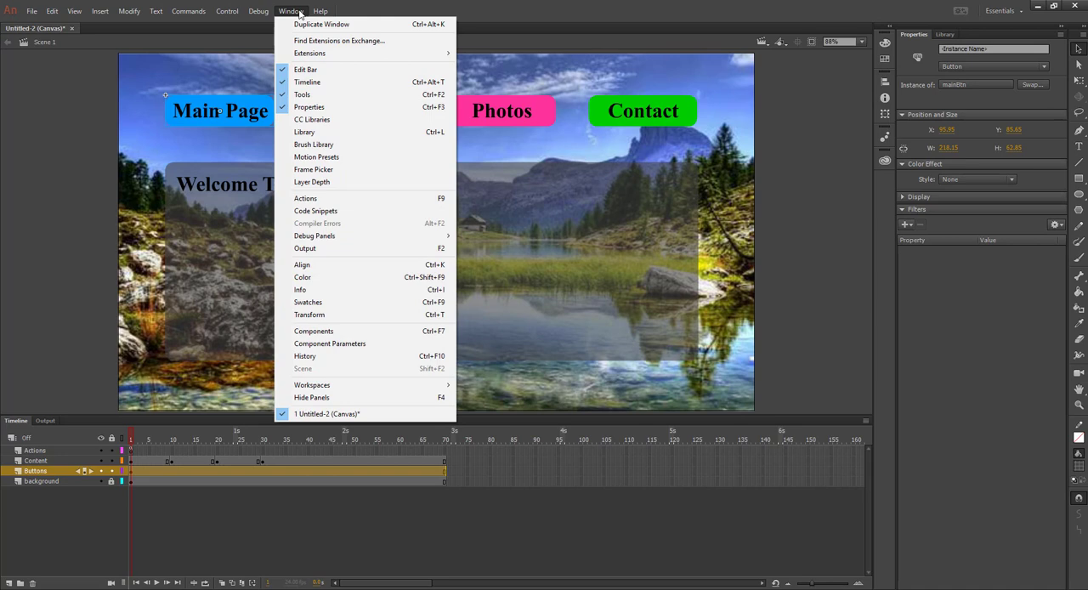
click(326, 210)
click(602, 213)
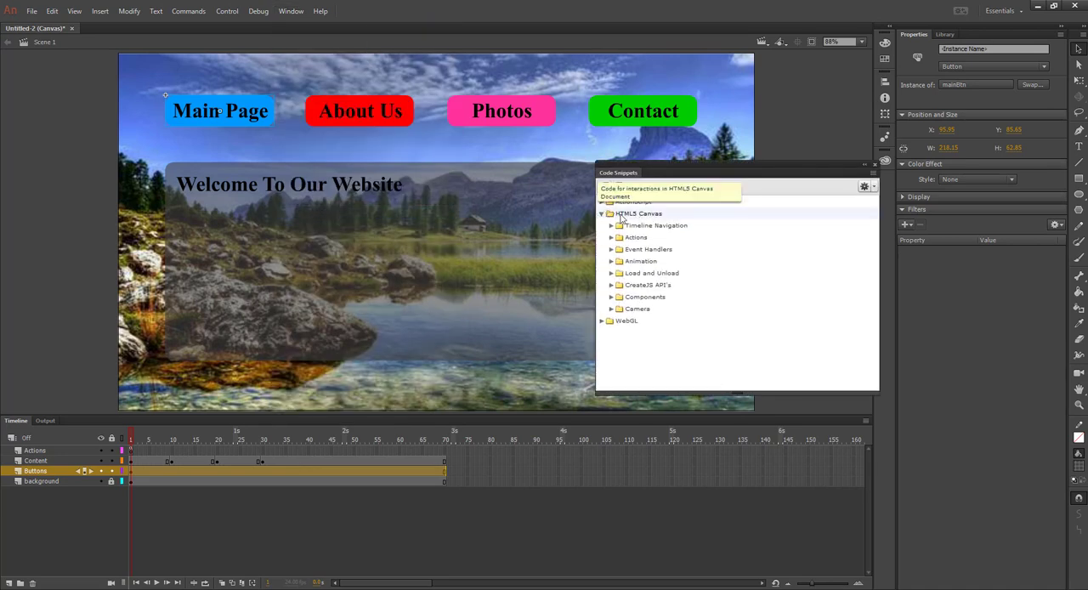
click(611, 226)
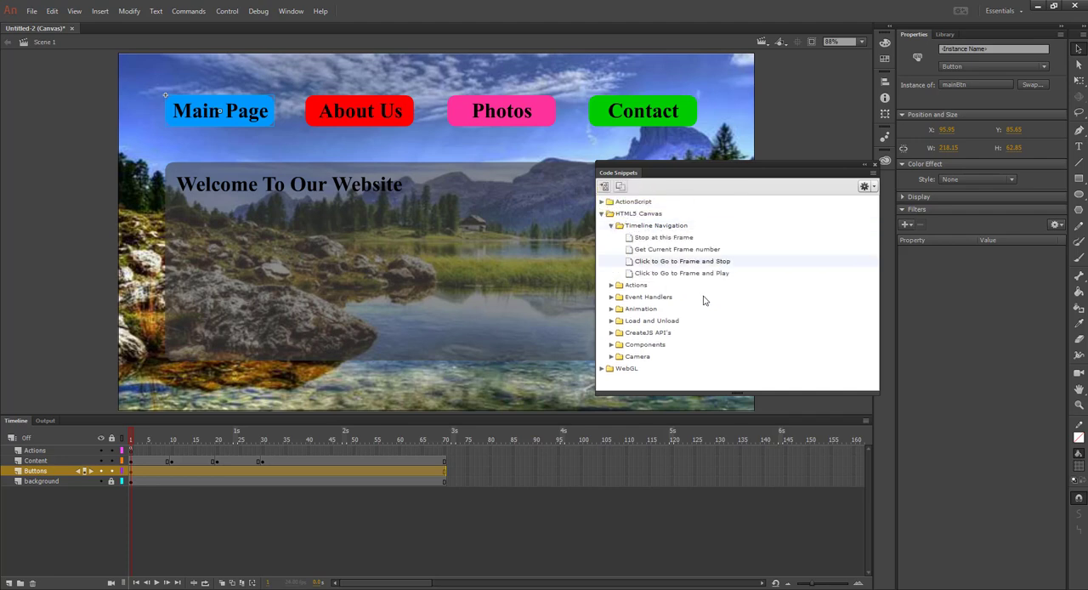
right_click(662, 266)
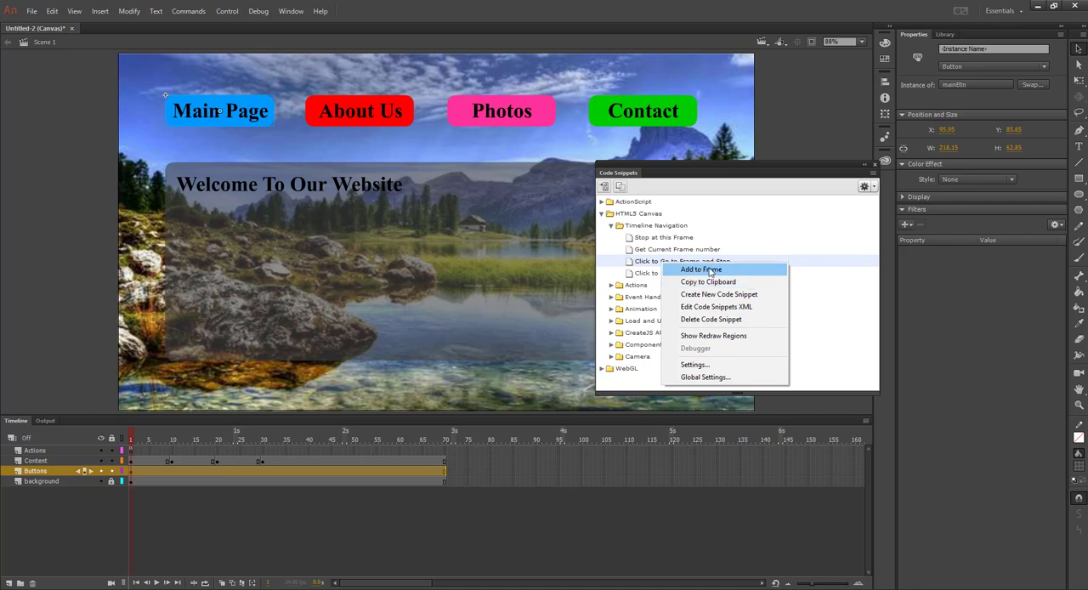
click(701, 271)
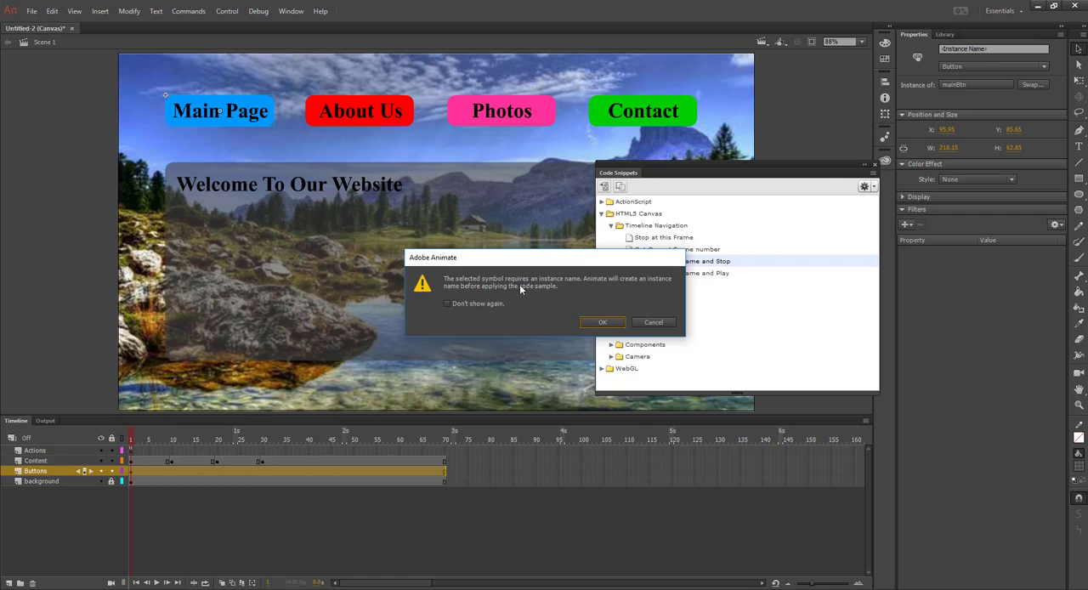
click(603, 322)
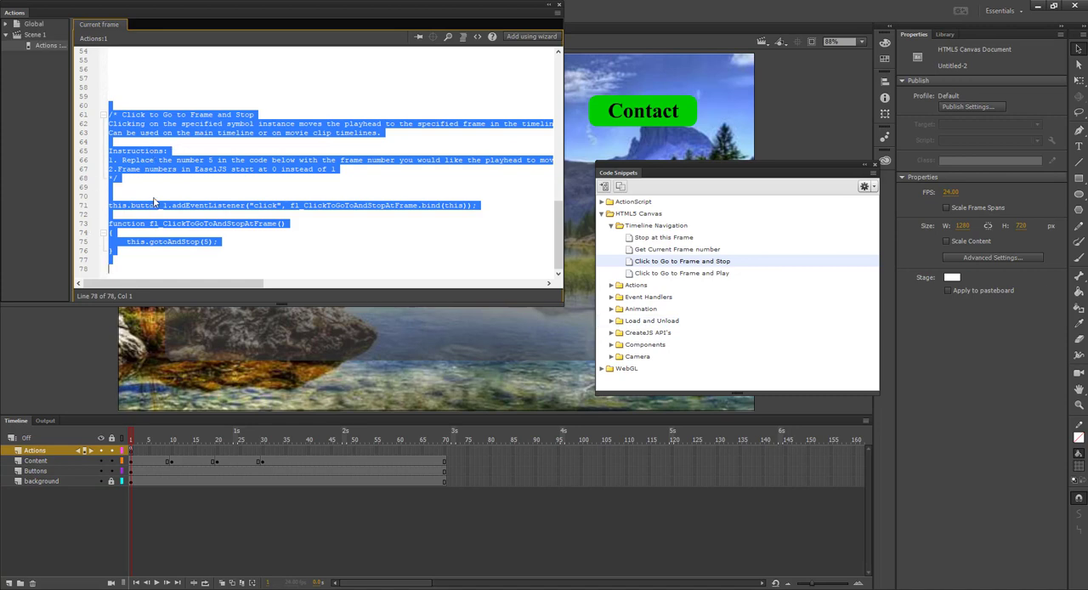
Review the Main Page click code in the frame 1 script and test the movie in the browser
scroll(154, 202, up, 3)
scroll(145, 156, down, 2)
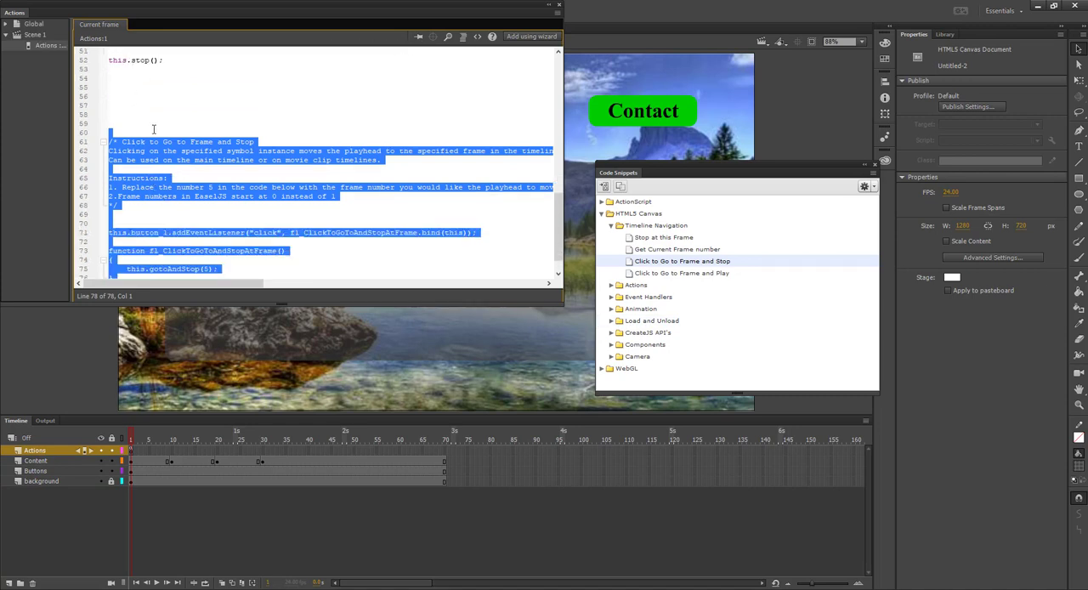
scroll(153, 129, down, 1)
scroll(158, 127, up, 1)
key(ctrl+Return)
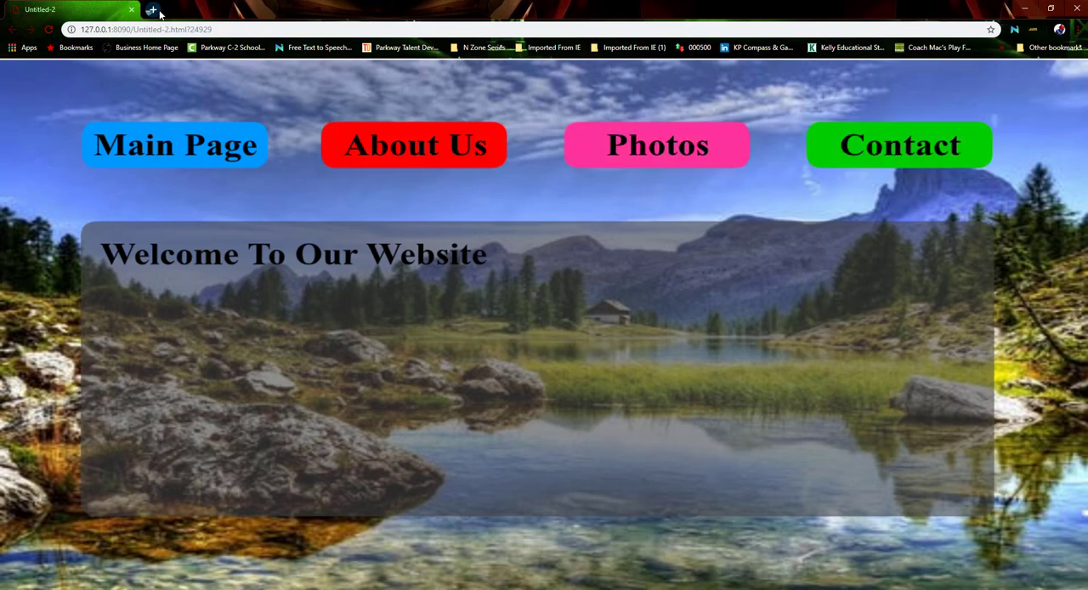
click(1077, 7)
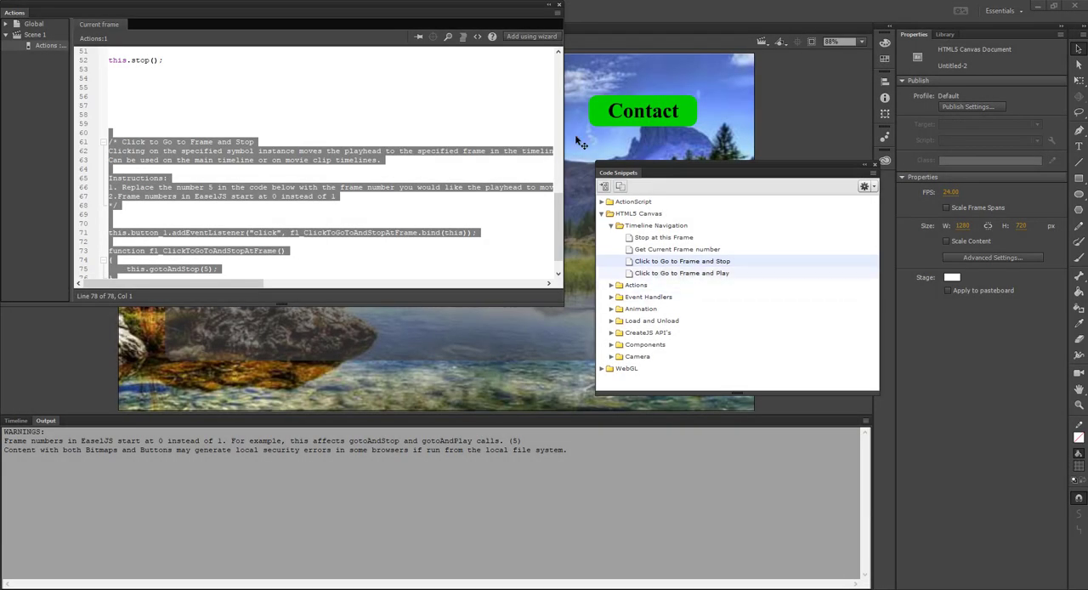
Add the "Click to Go to Frame and Stop" snippet for the About Us button with an automatic instance name and set its gotoAndStop frame to 10
click(559, 5)
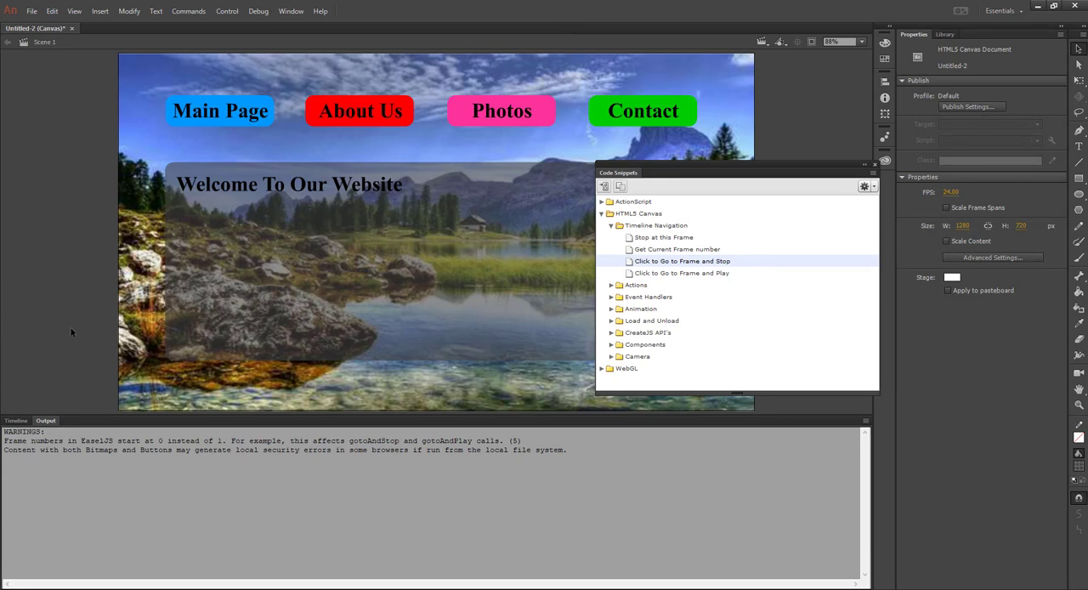
click(16, 421)
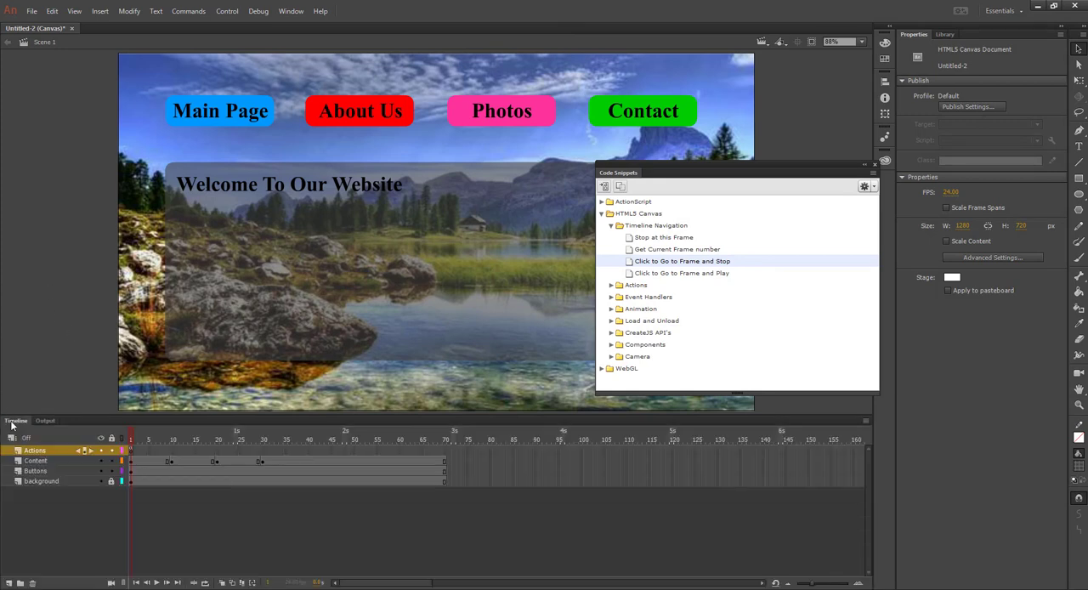
click(369, 121)
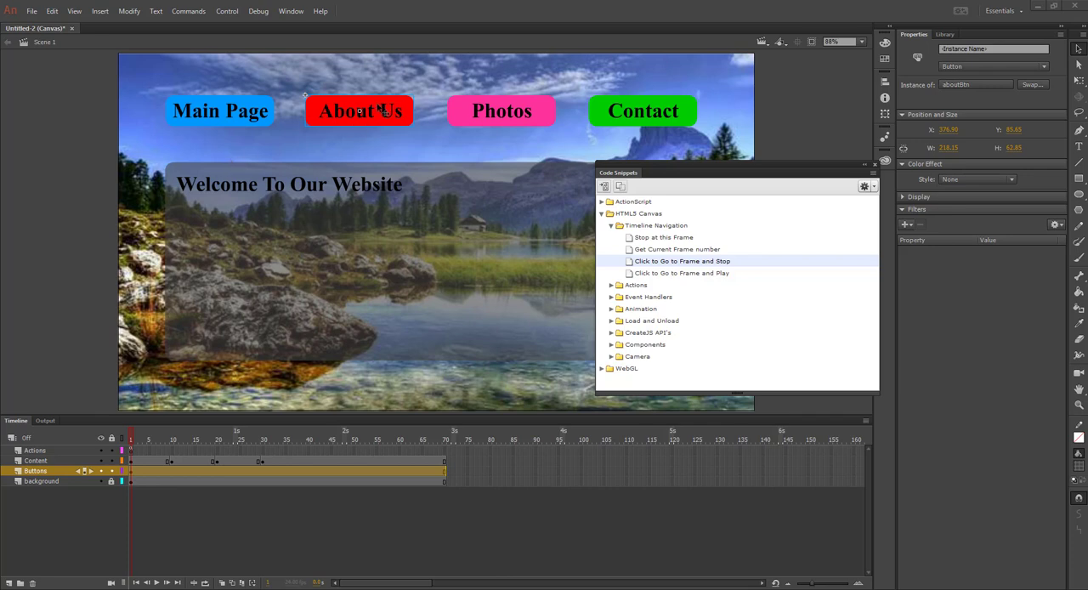
right_click(655, 263)
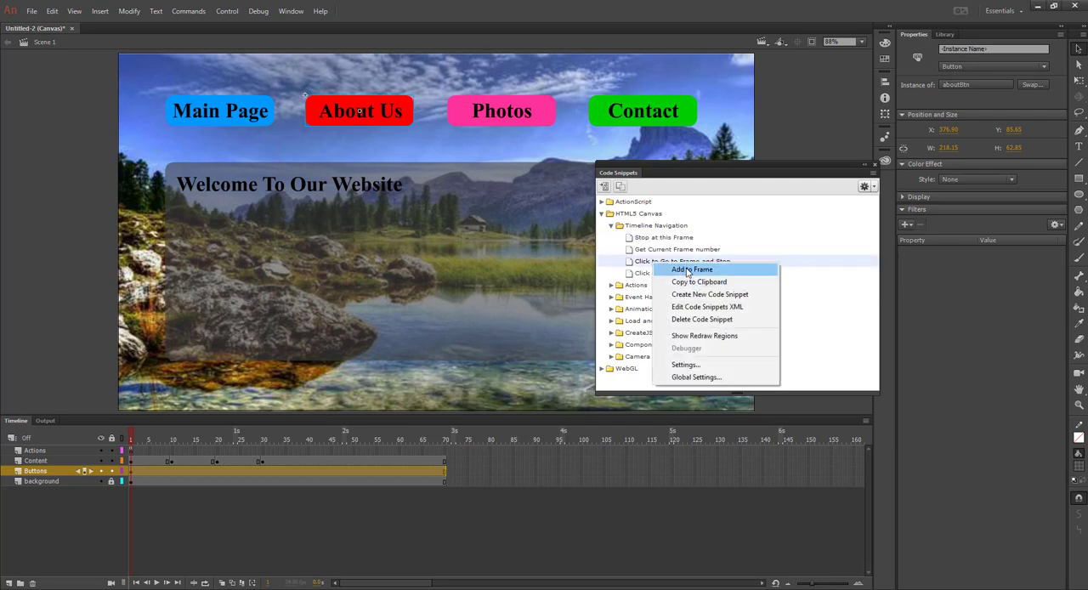
click(688, 271)
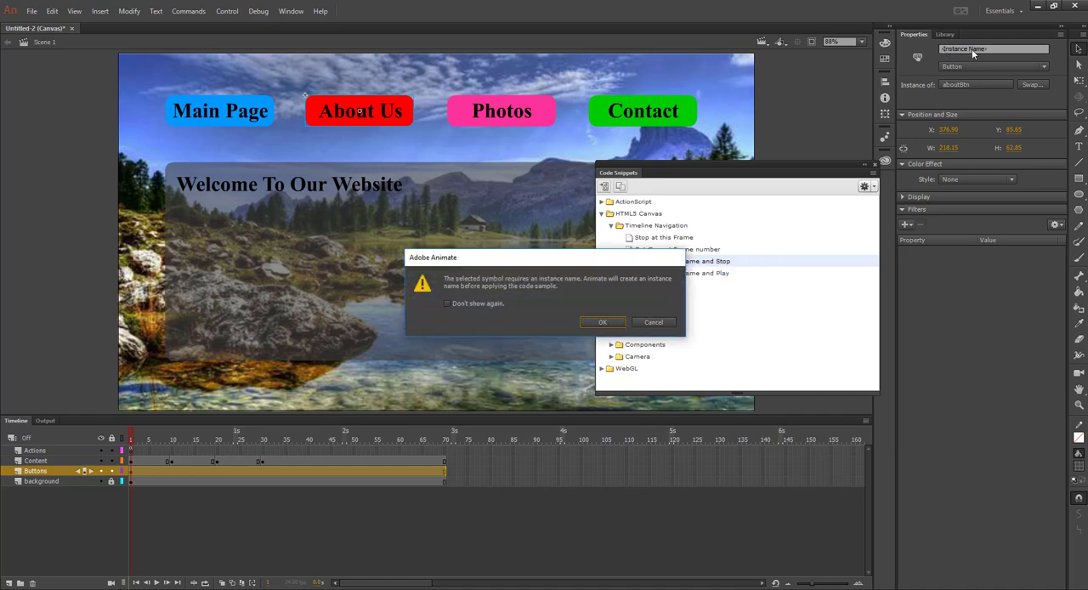
click(605, 323)
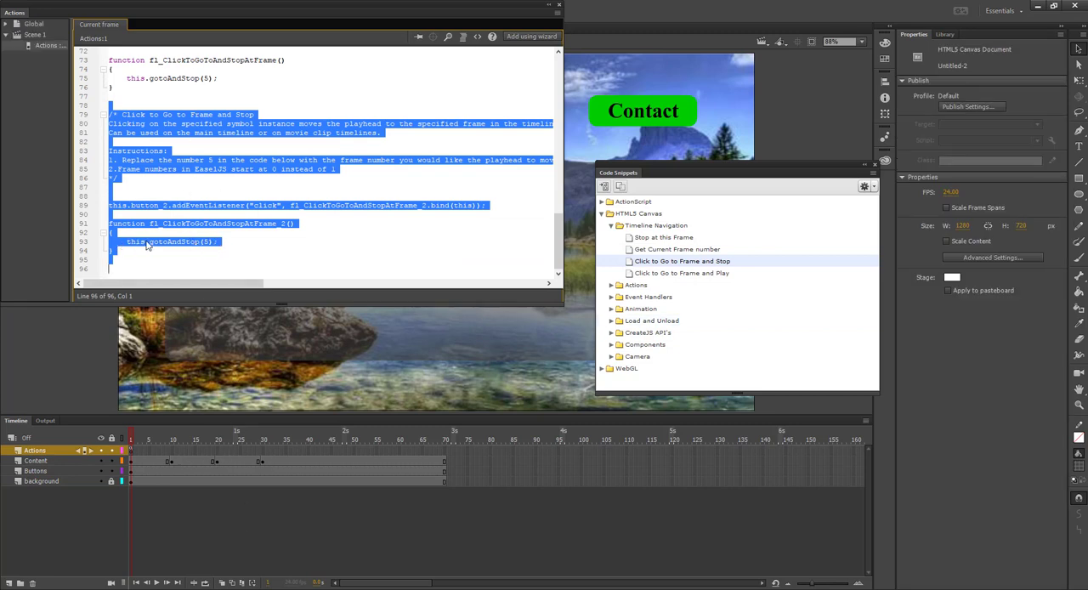
click(206, 243)
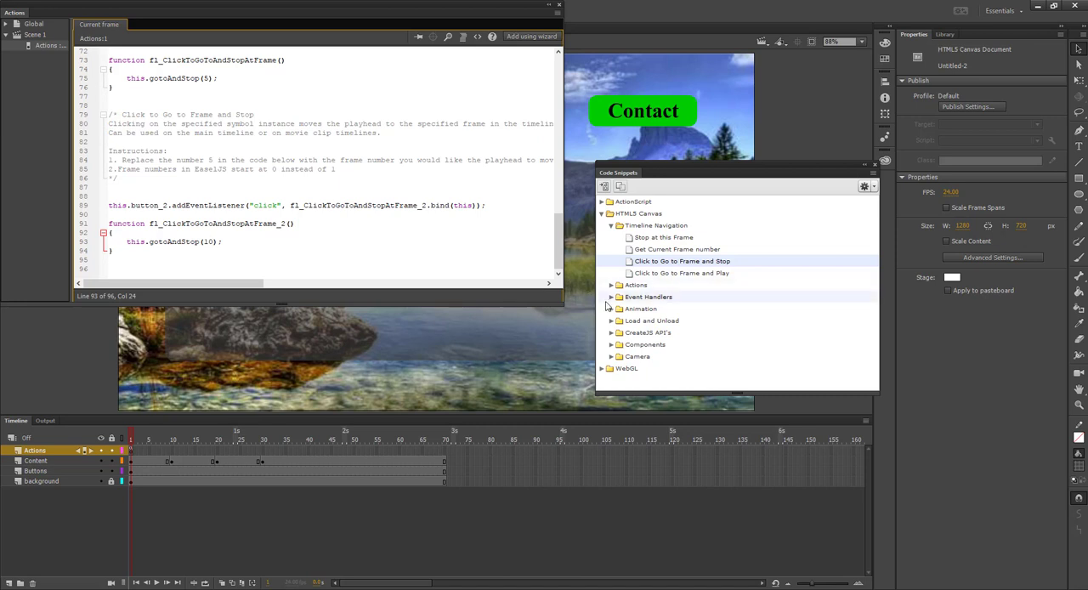
Test the movie in the browser by switching repeatedly between the About Us and Main Page buttons, and return to the document
key(ctrl+Return)
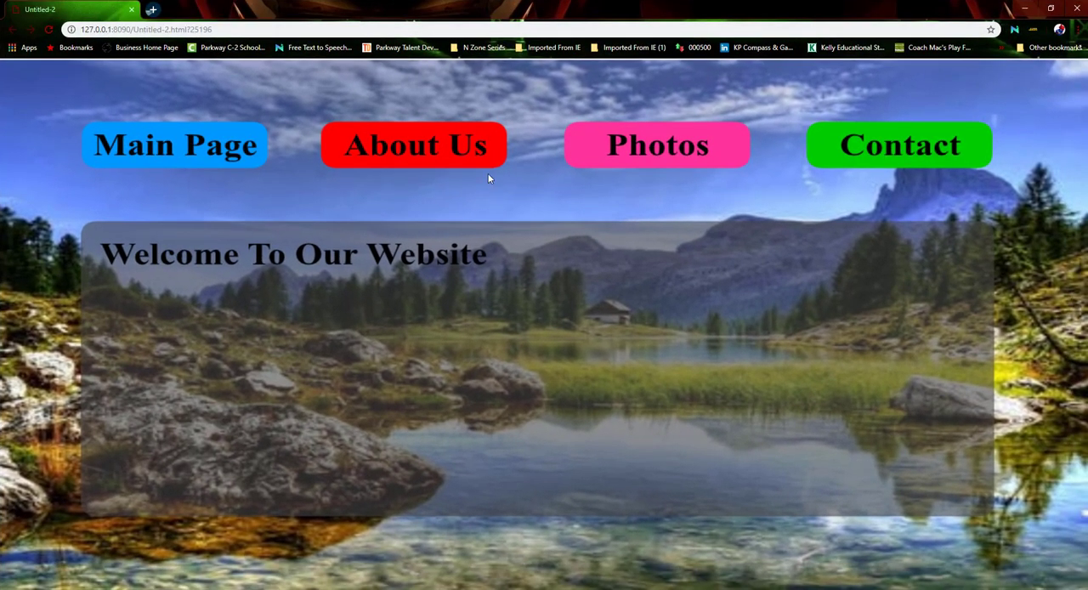
click(416, 148)
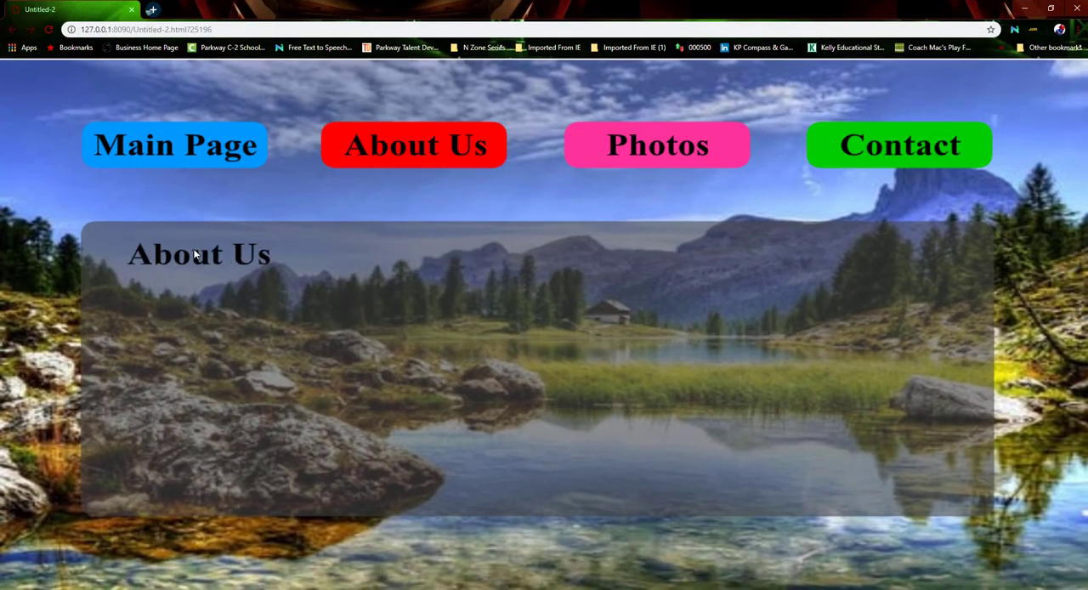
click(202, 151)
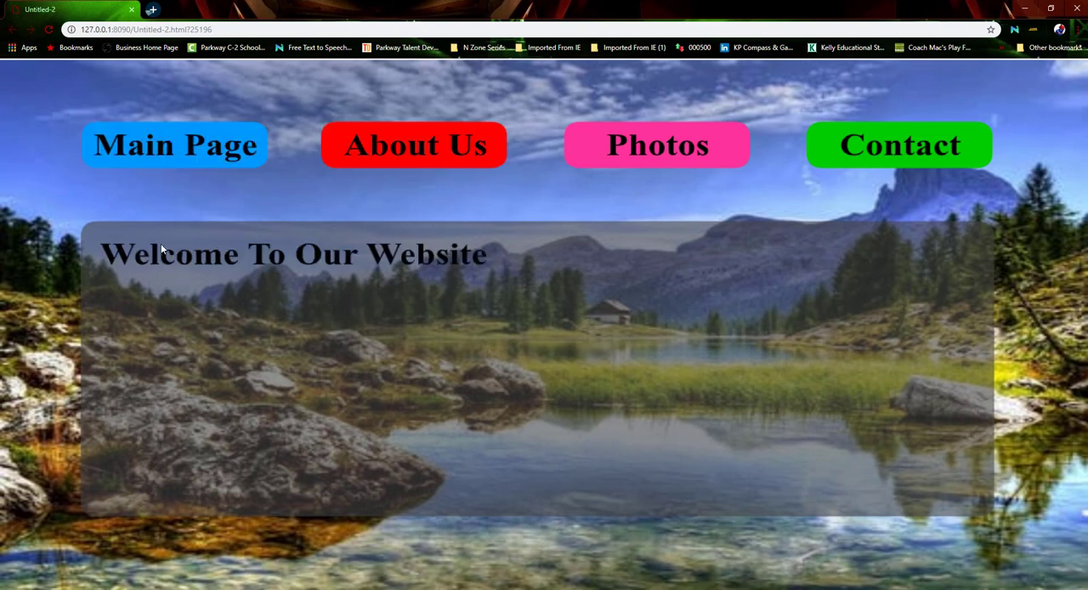
click(389, 145)
click(206, 154)
click(388, 155)
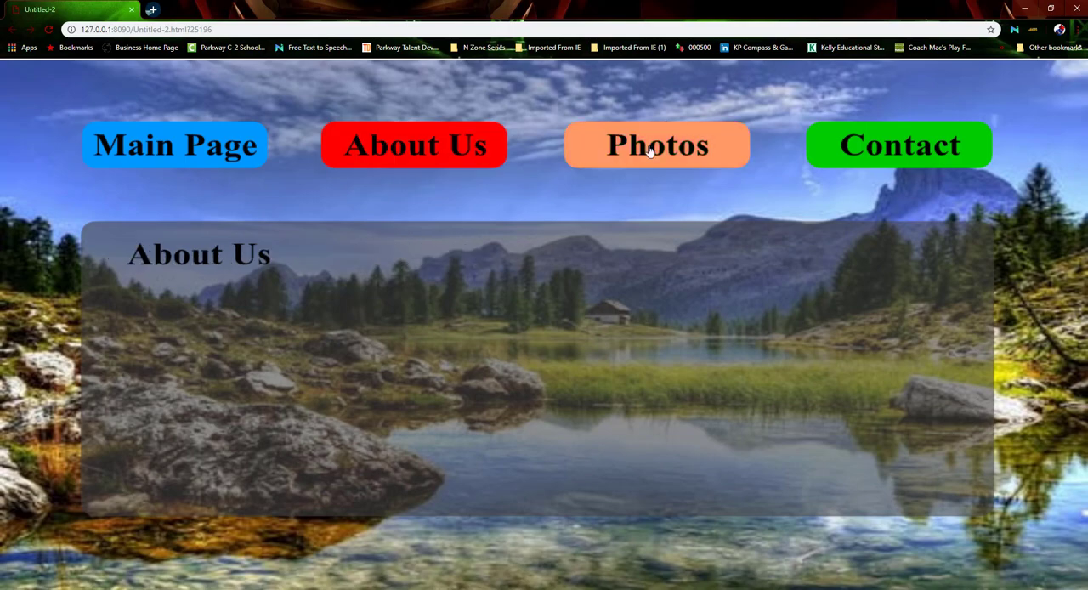
click(1079, 9)
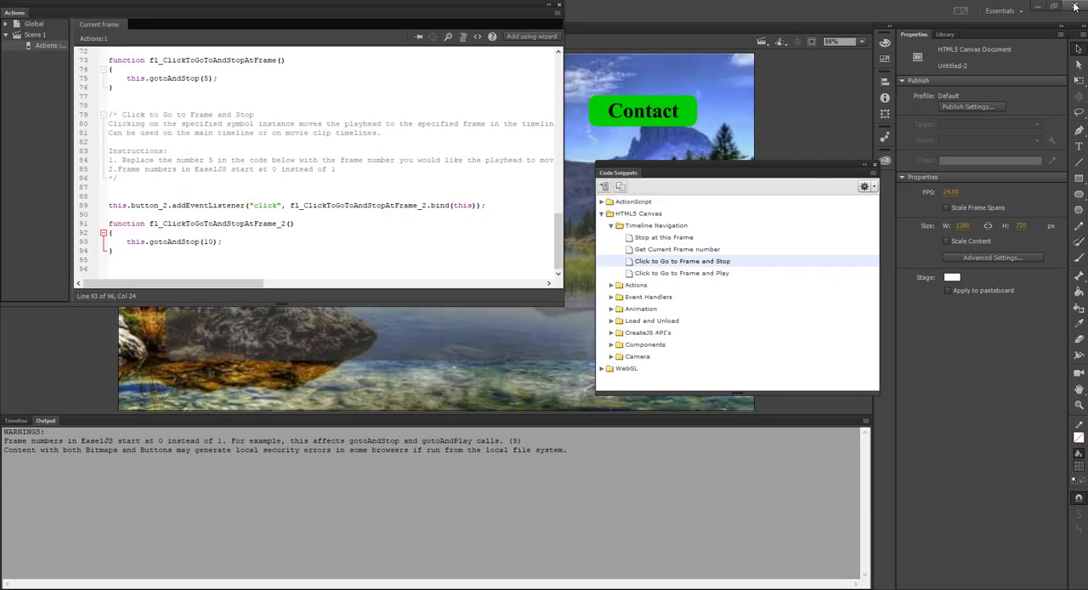
Add the "Click to Go to Frame and Stop" snippet for the Photos button with an automatic instance name and set its gotoAndStop frame to 20
click(559, 5)
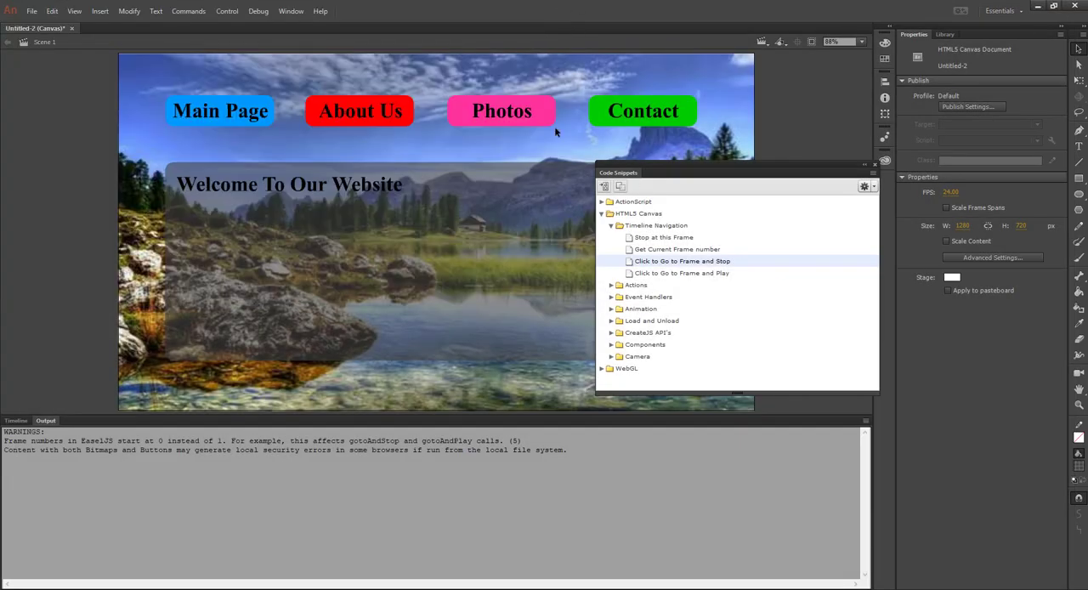
click(16, 421)
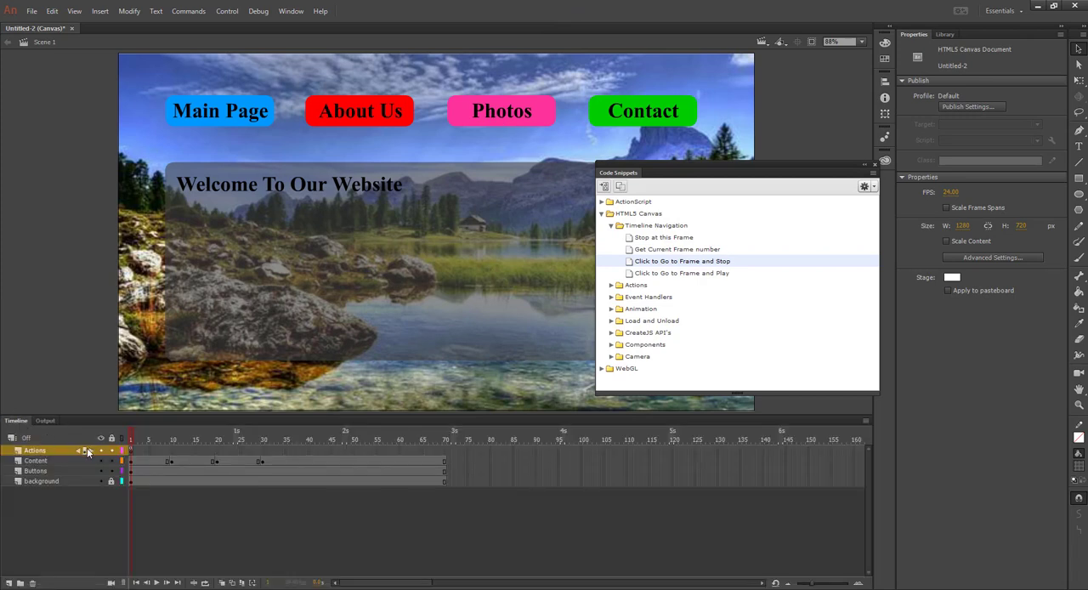
click(515, 120)
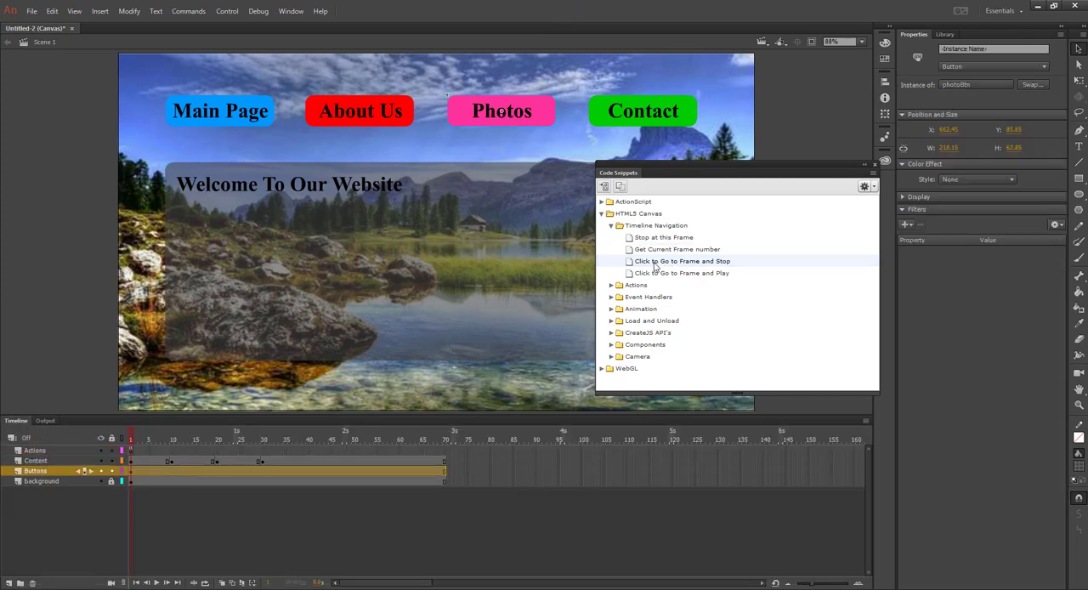
right_click(683, 265)
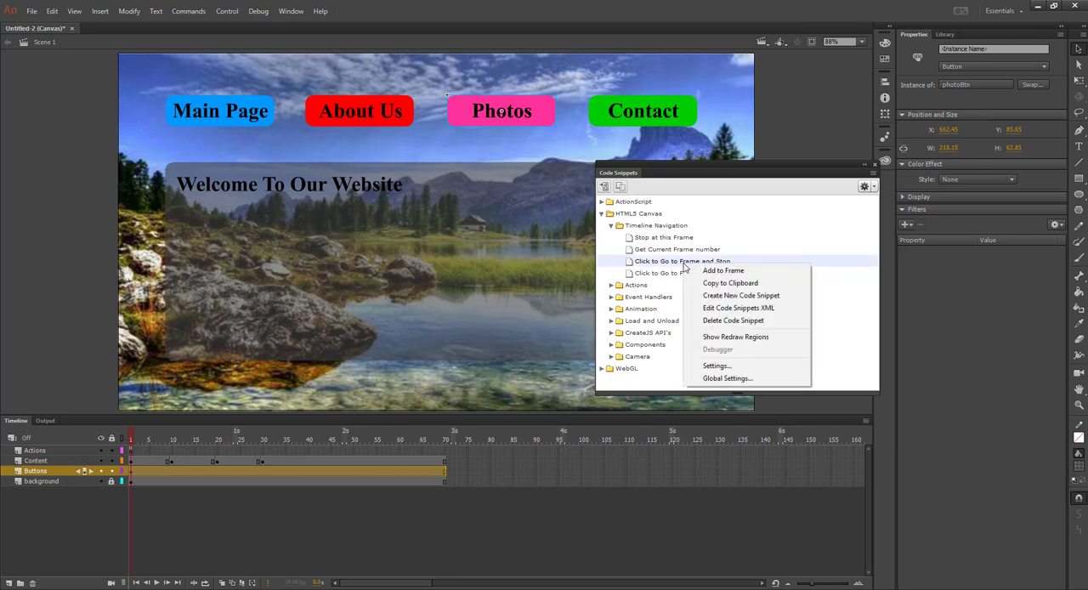
click(714, 271)
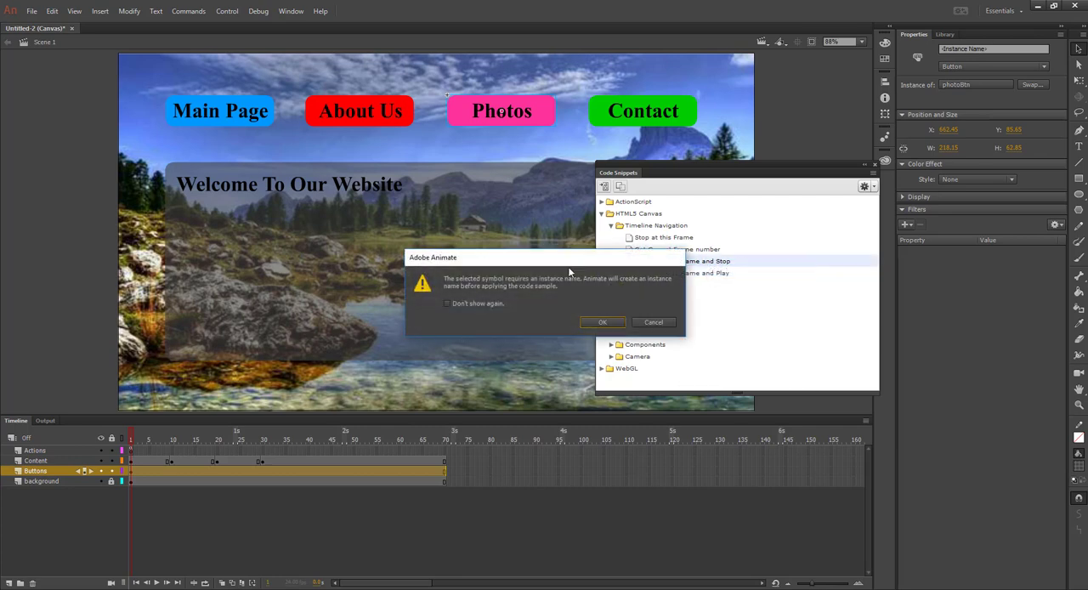
click(602, 323)
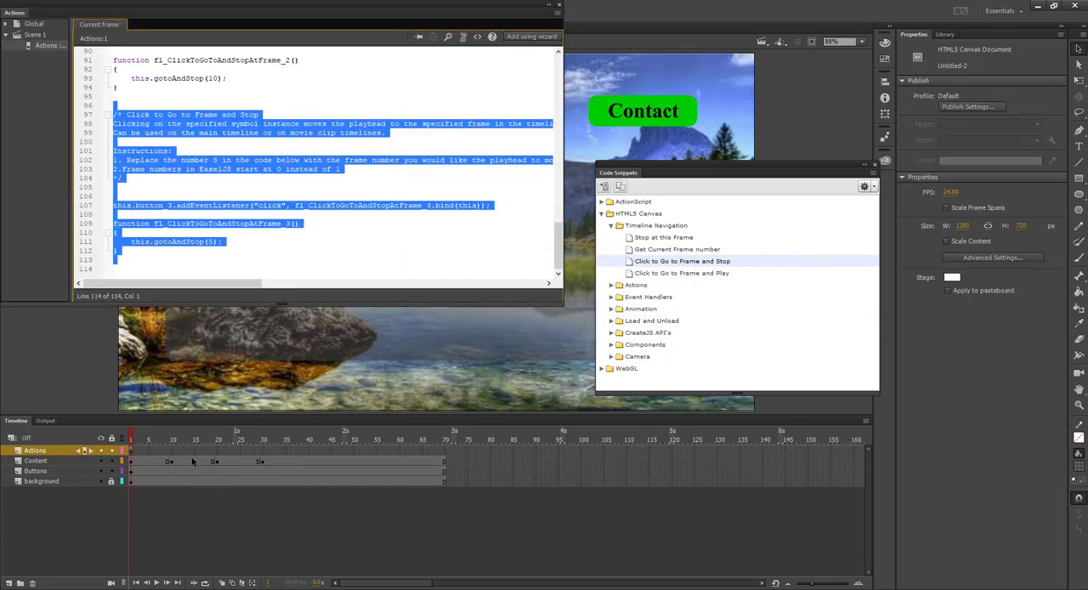
click(212, 243)
double_click(211, 242)
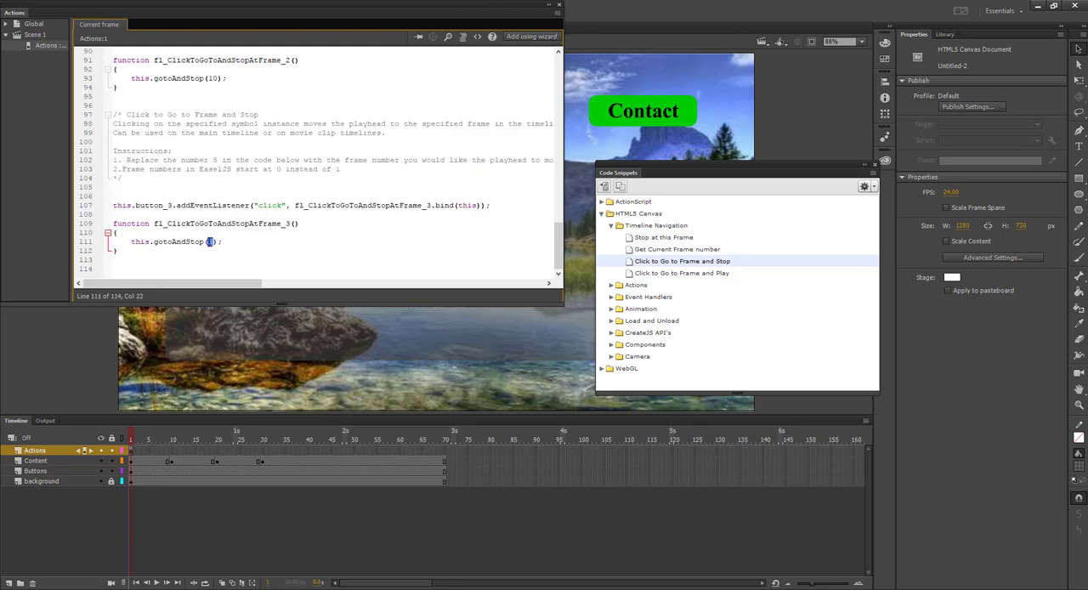
text(20)
click(559, 7)
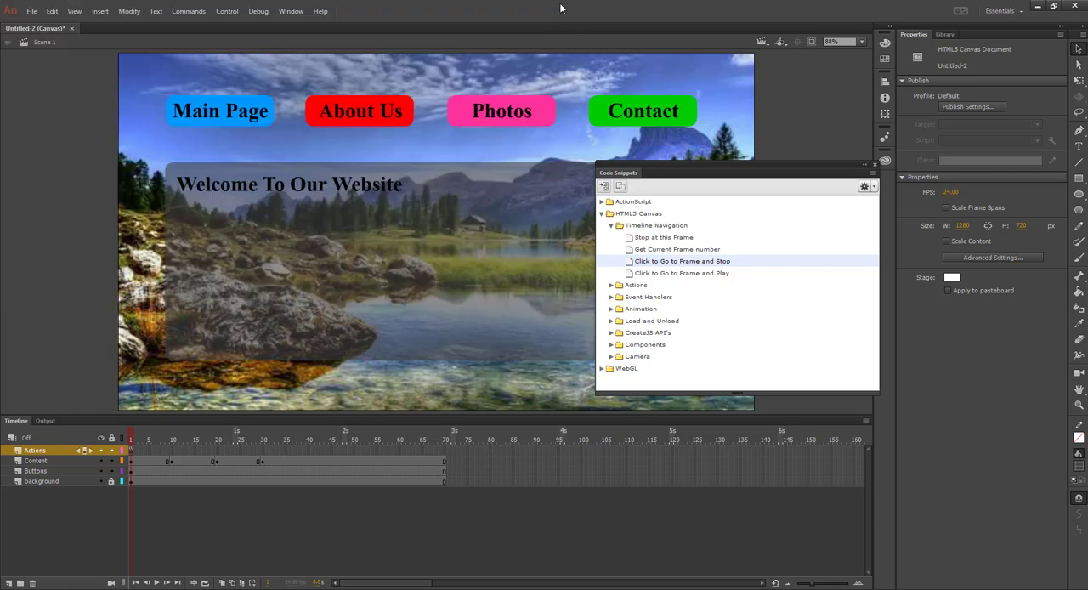
Add the "Click to Go to Frame and Stop" snippet for the Contact button with an automatic instance name and set its gotoAndStop frame to 30
click(636, 122)
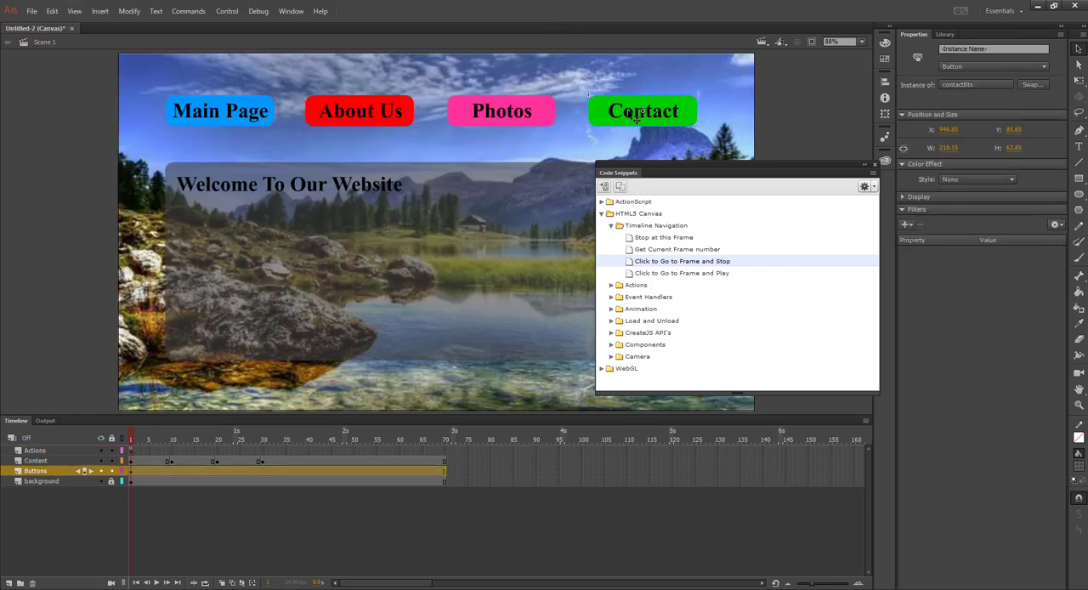
right_click(683, 265)
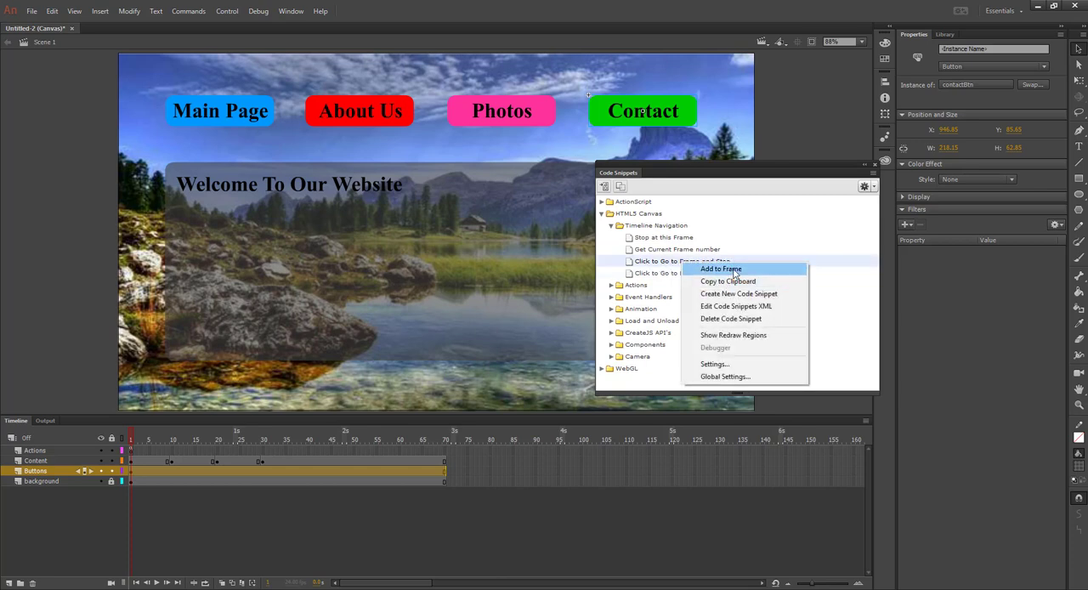
click(721, 269)
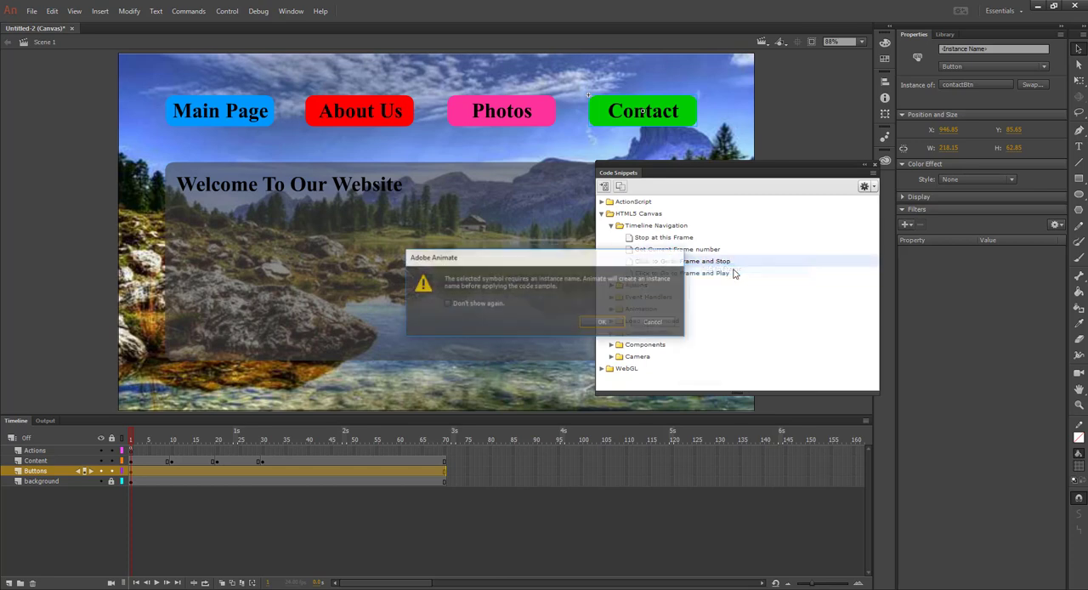
click(605, 324)
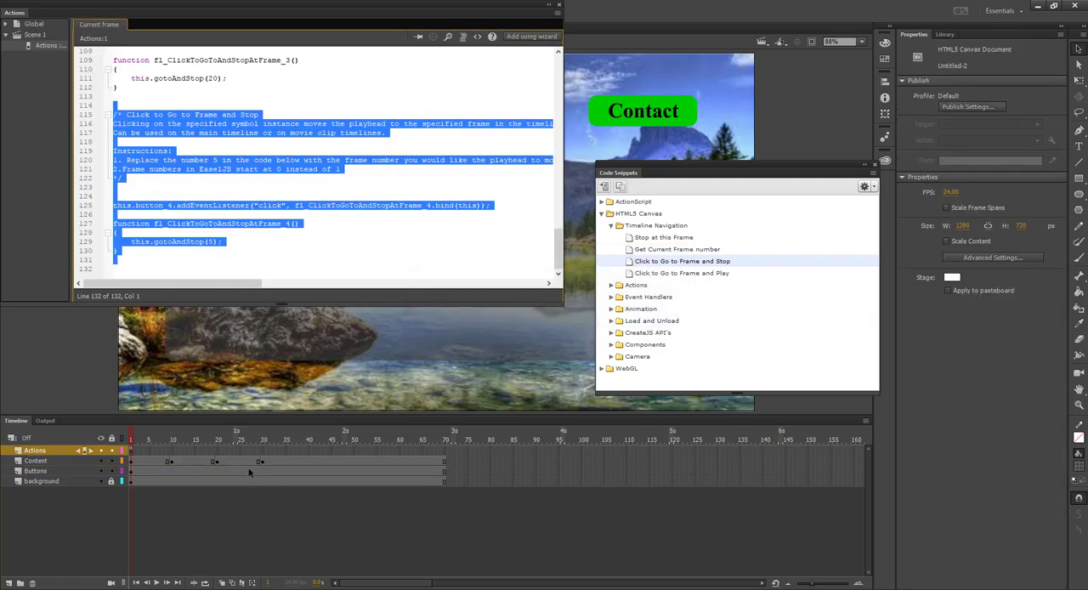
click(213, 243)
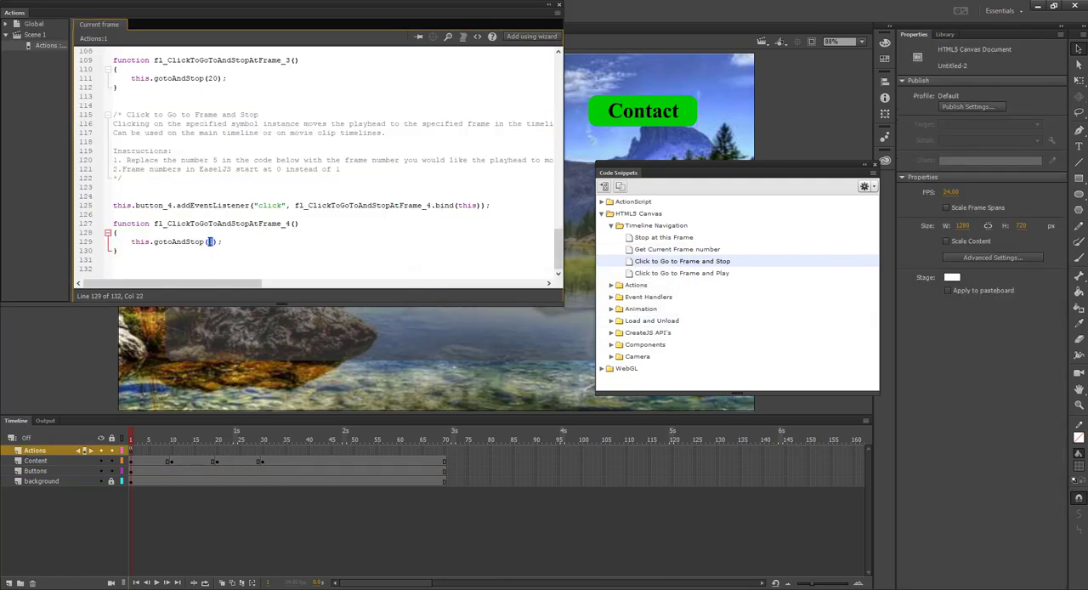
key(BackSpace)
text(30)
Test the movie in the browser by trying all four navigation buttons, and return to the document with the script editor closed
key(ctrl+Return)
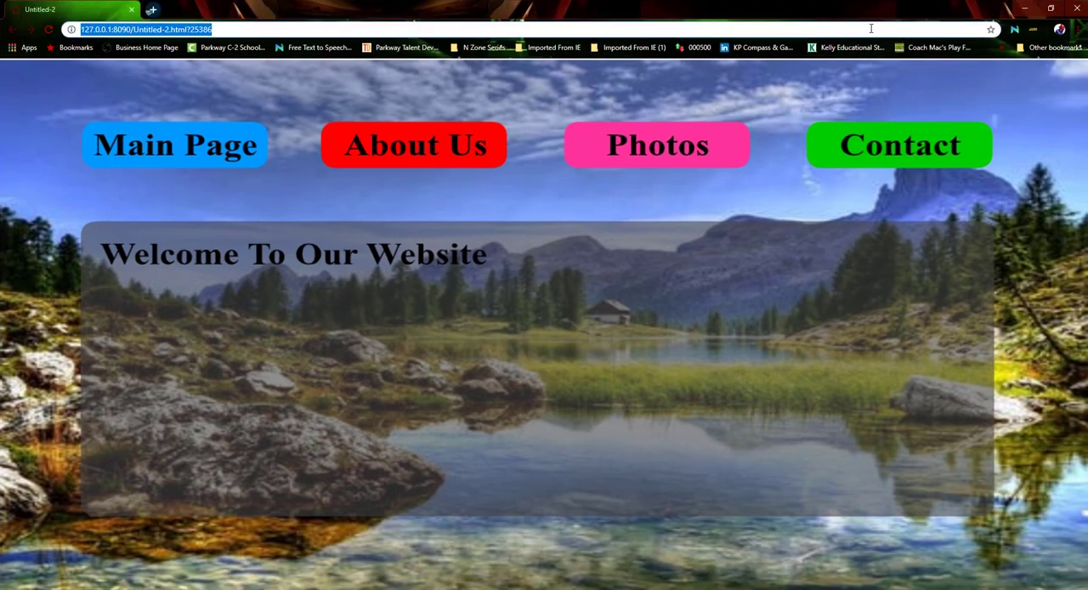
click(195, 154)
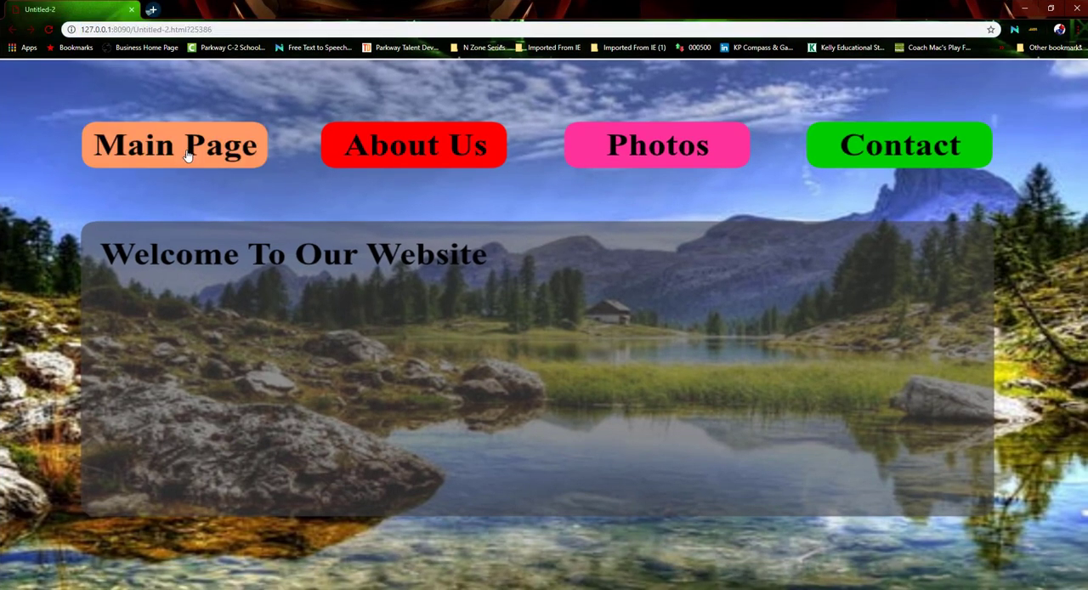
click(422, 151)
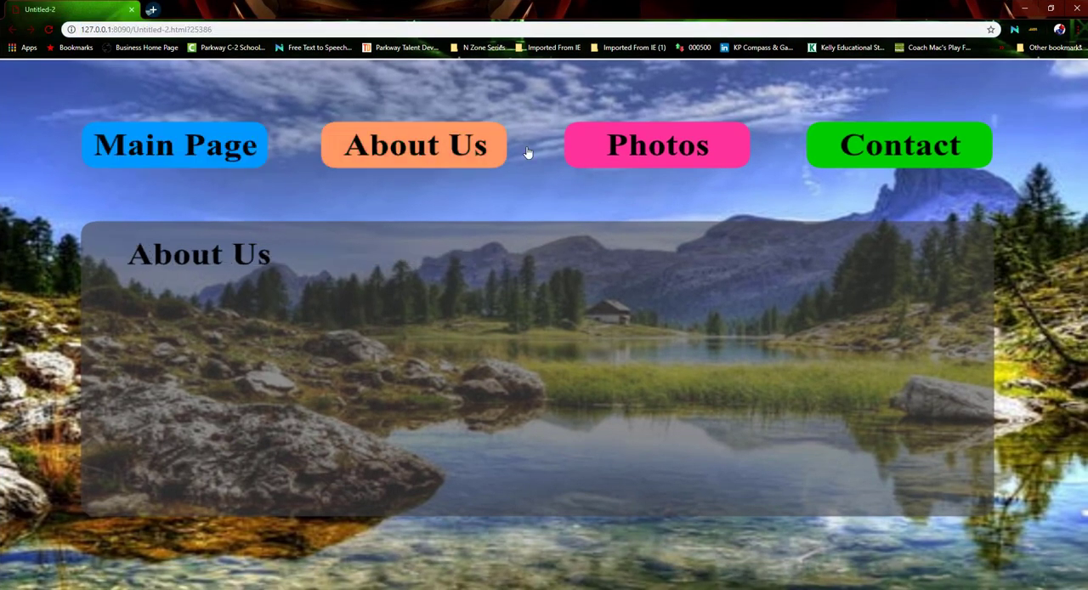
click(651, 153)
click(878, 155)
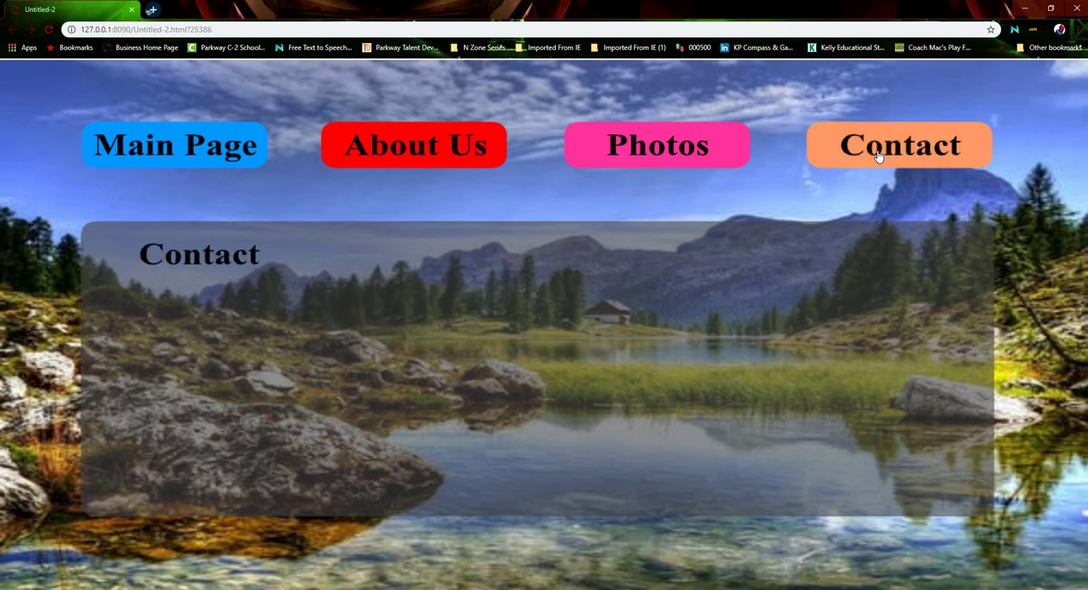
click(417, 152)
click(685, 160)
click(417, 152)
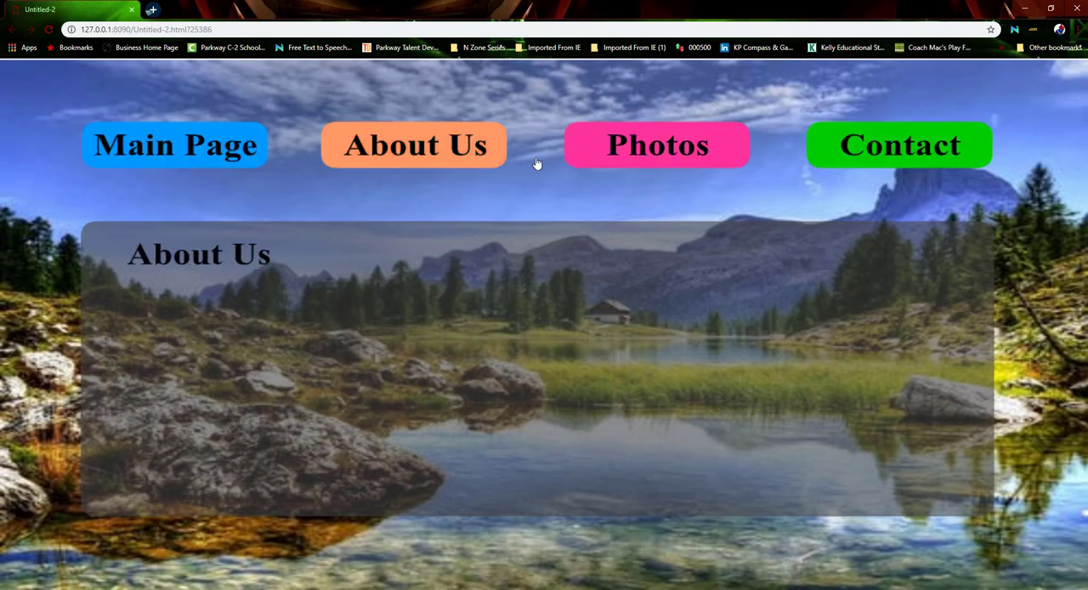
click(655, 153)
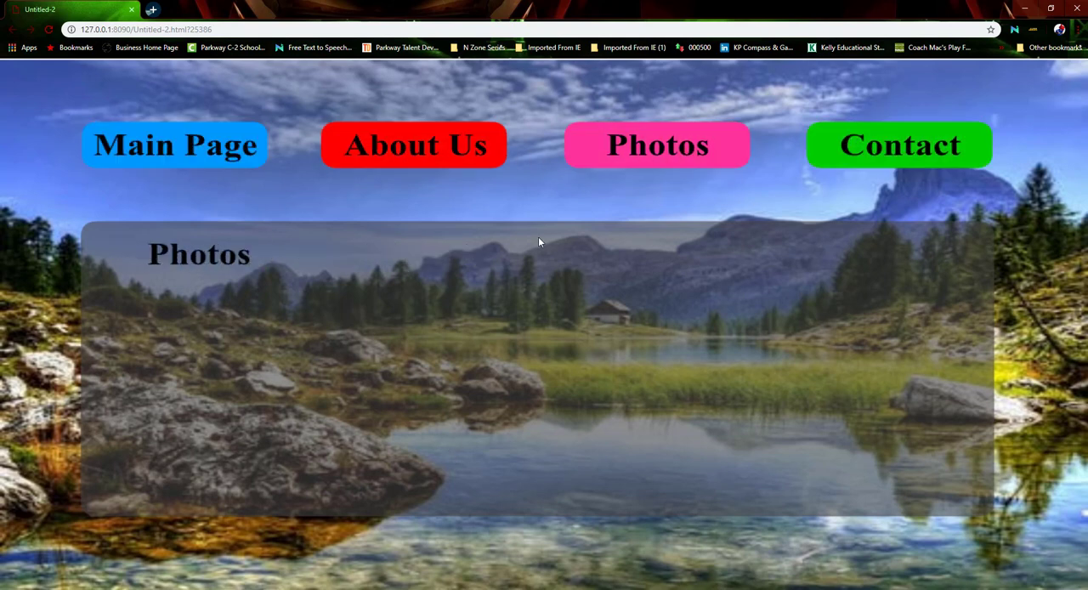
click(132, 9)
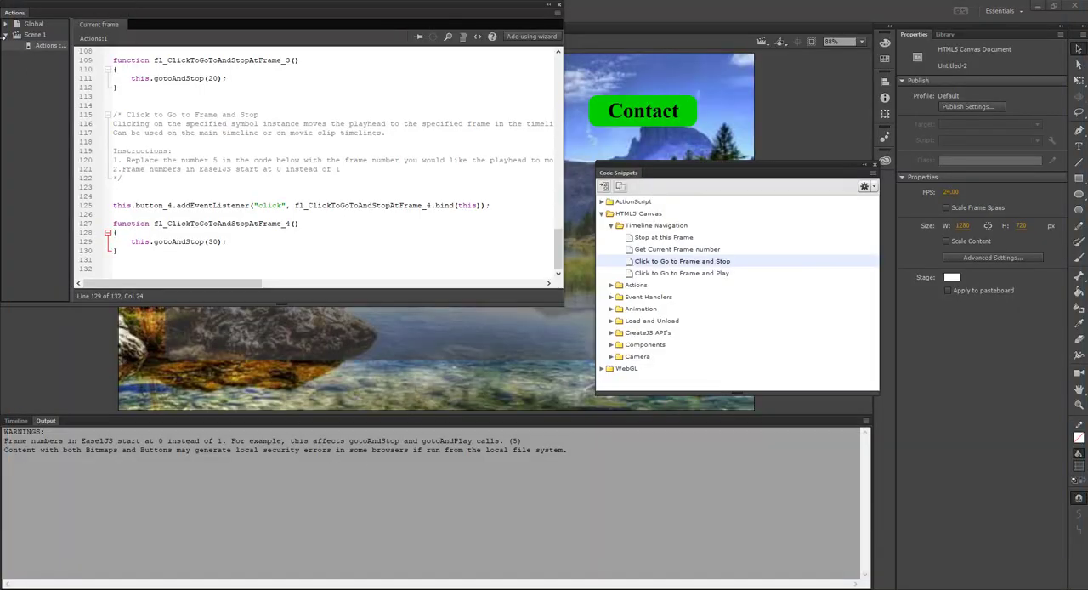
click(560, 7)
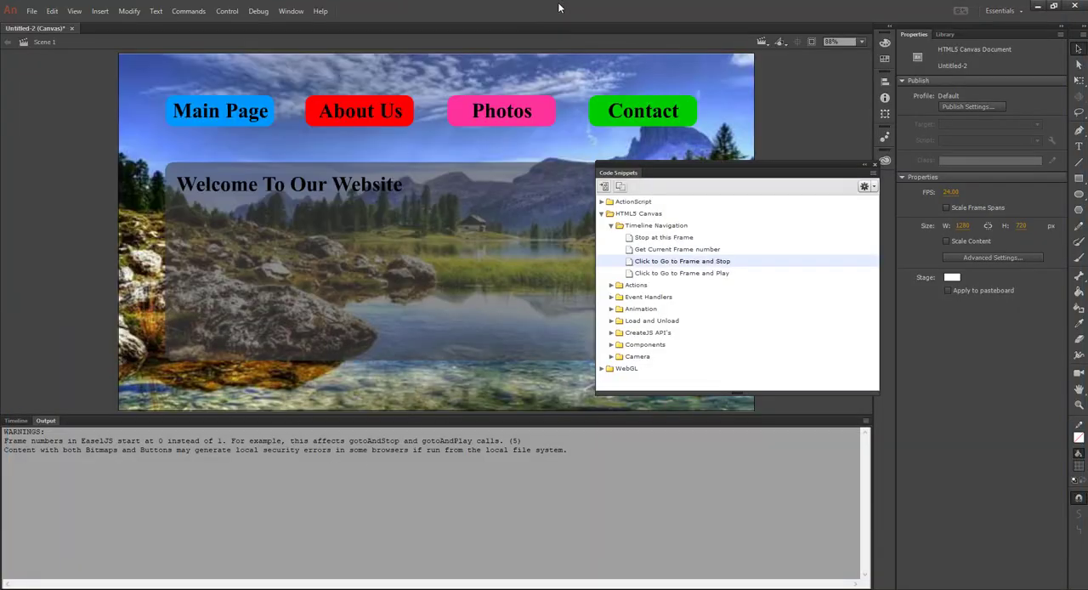
Save the document in the Digital Animation Update folder on the Desktop, naming it with the author's surname followed by -AnimatedWebsite
click(31, 11)
click(55, 132)
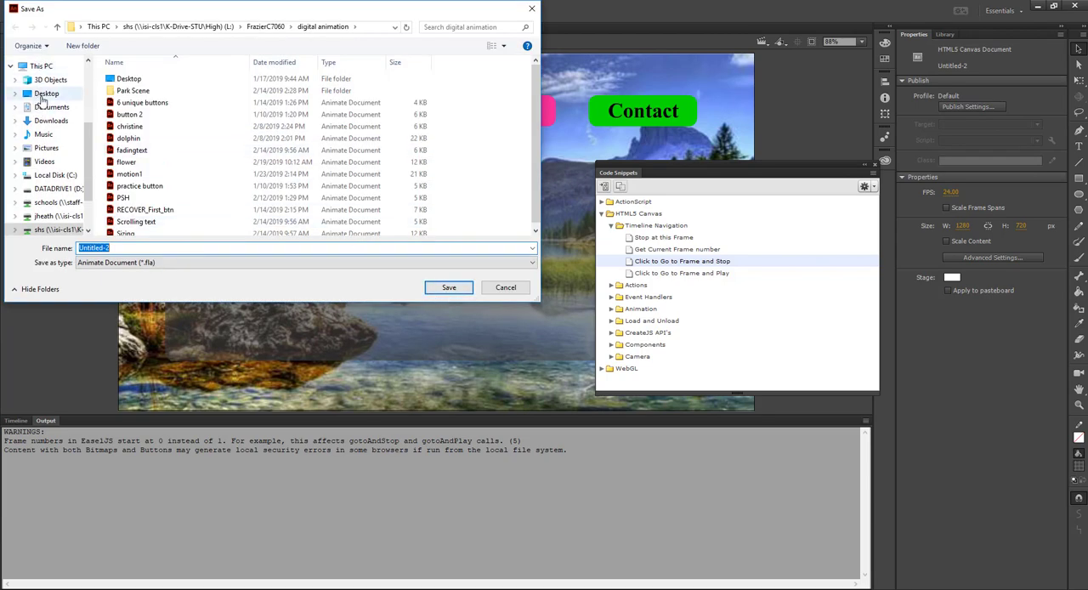
click(47, 94)
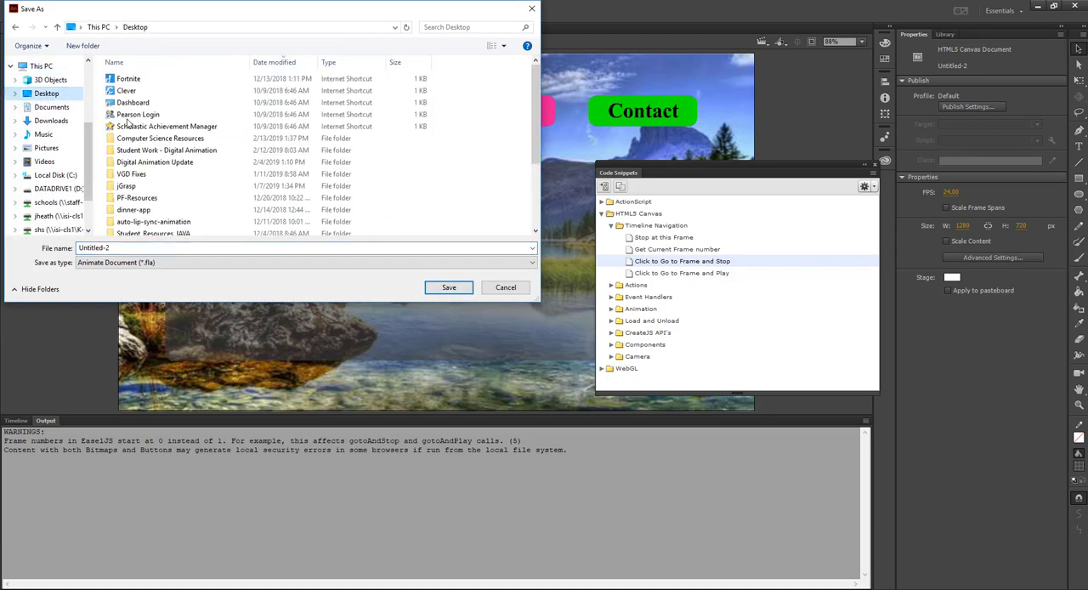
click(154, 166)
double_click(153, 163)
double_click(123, 247)
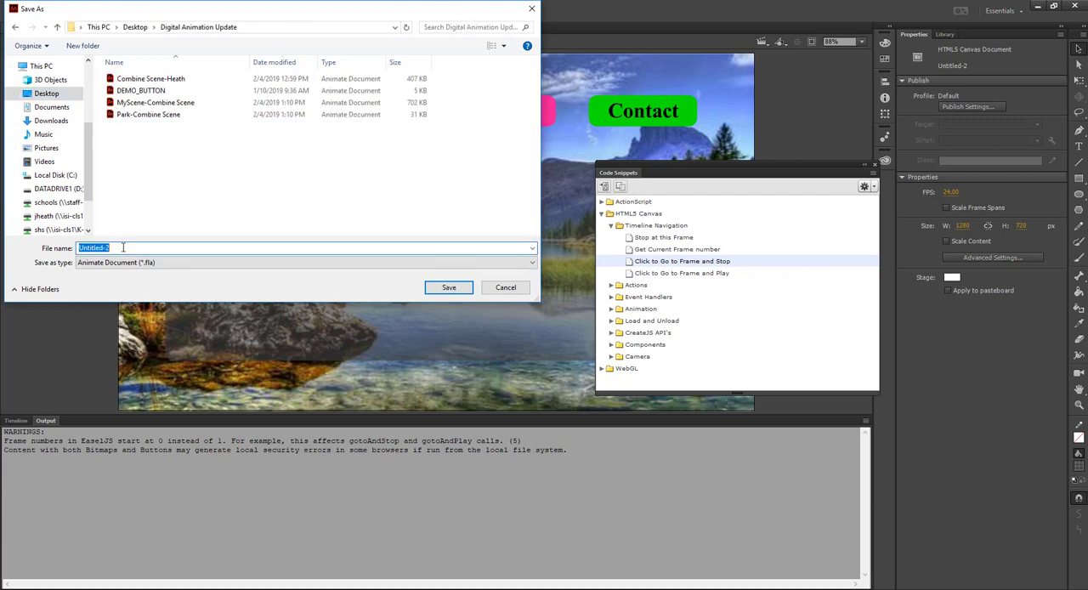
text(Heath-Animal)
text(edWebsite)
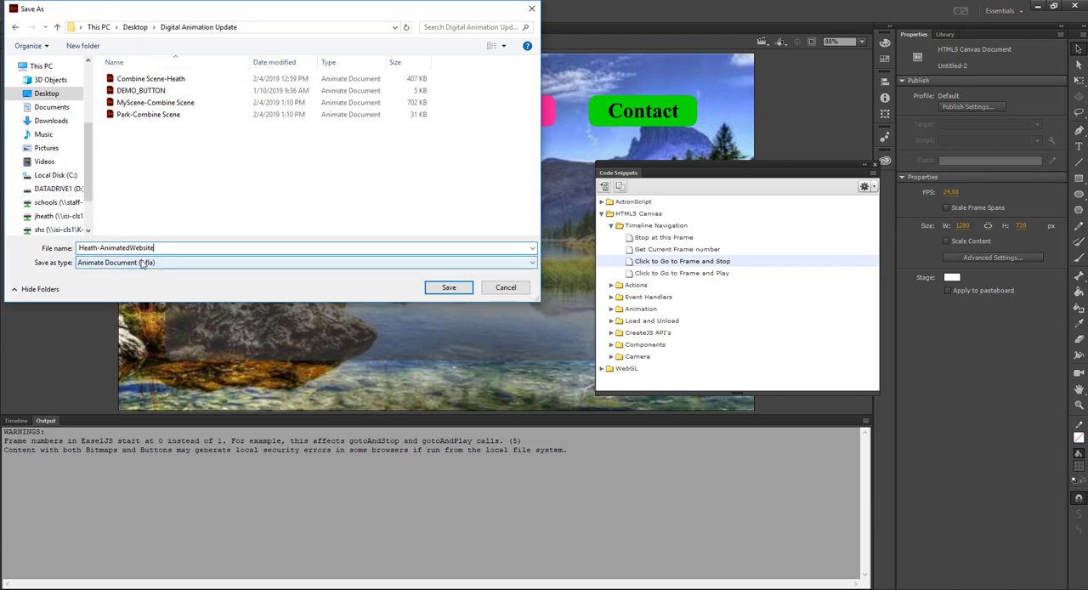
click(457, 290)
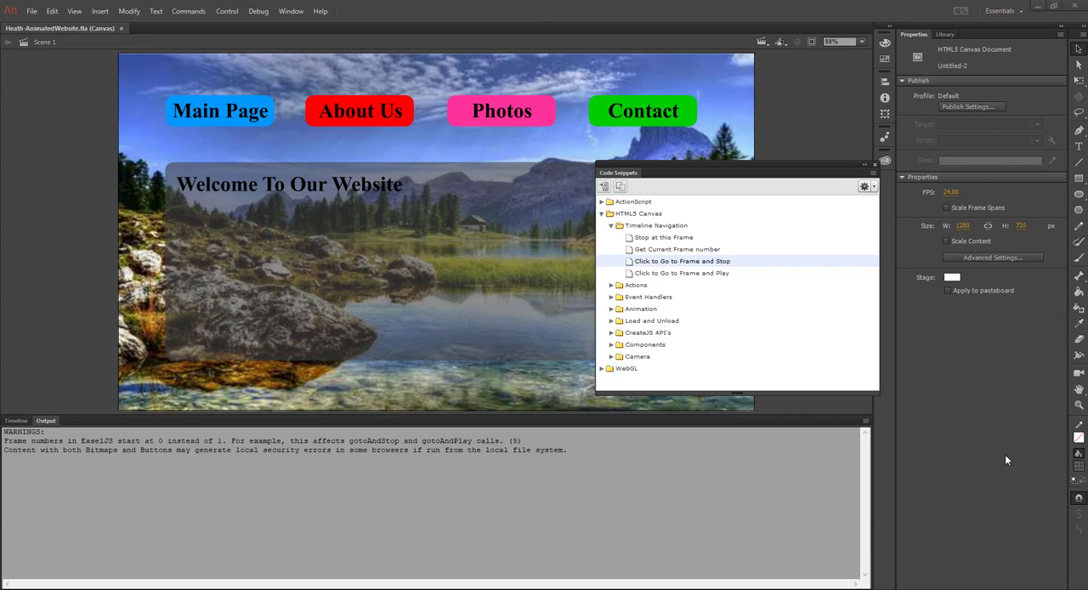
Convert all the About Us content at frame 10 of the Content layer into a movie clip symbol named aboutMc
click(875, 164)
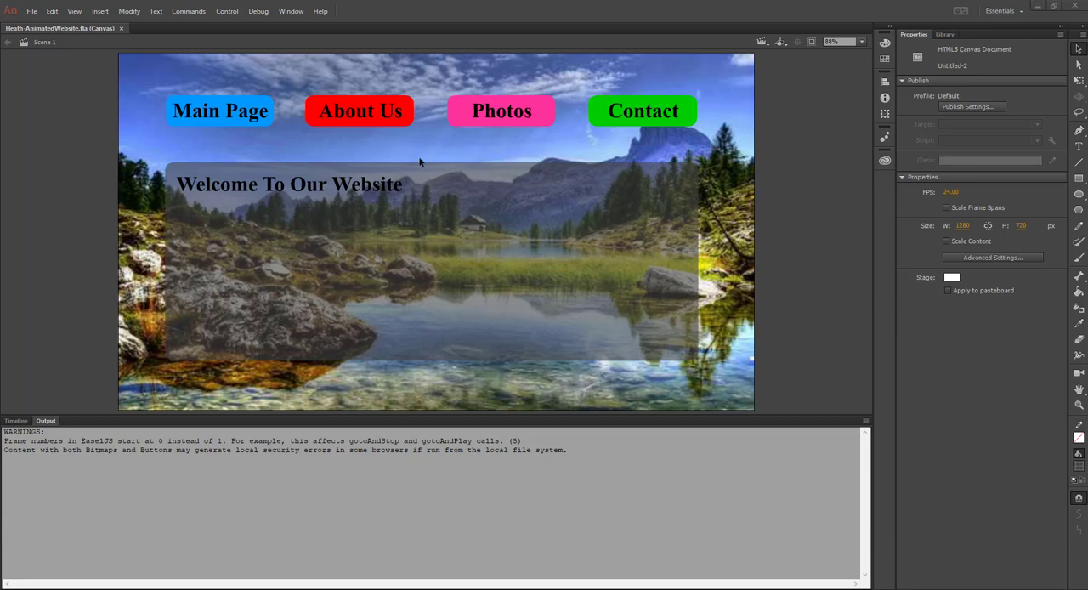
click(14, 420)
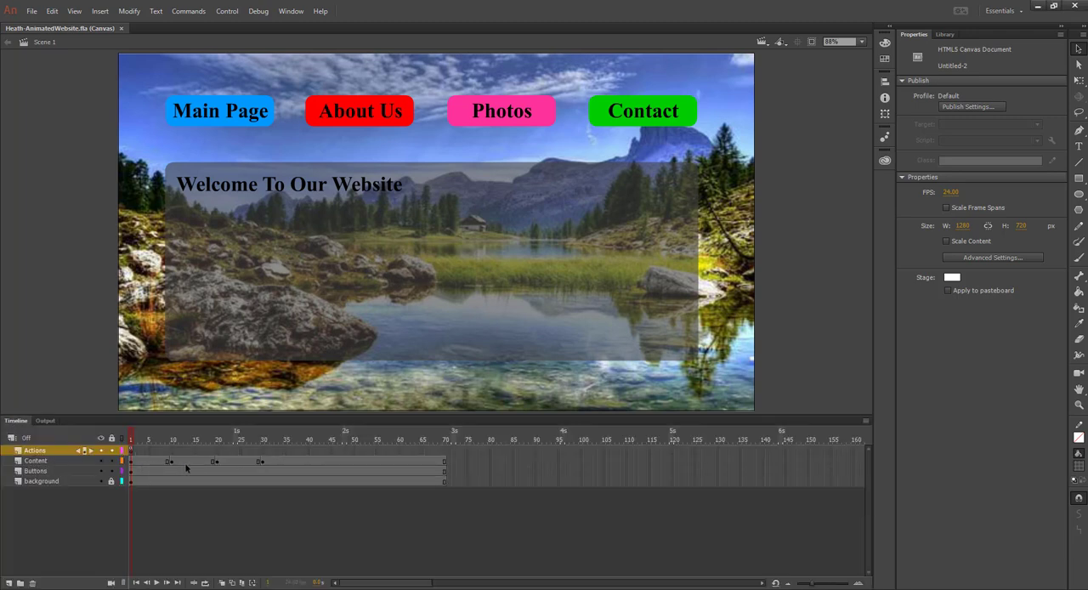
click(171, 462)
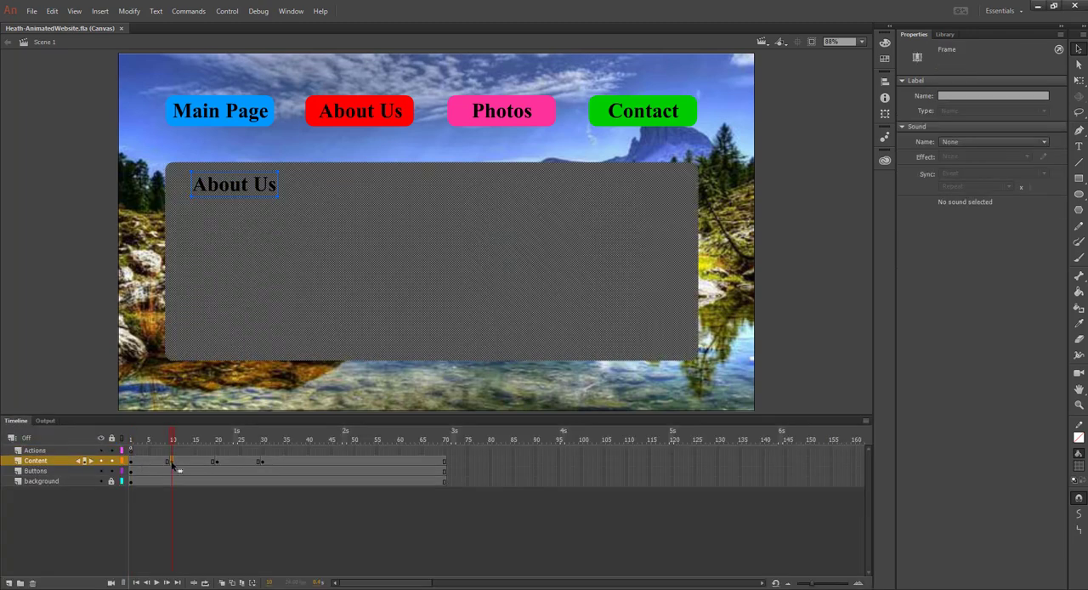
click(68, 296)
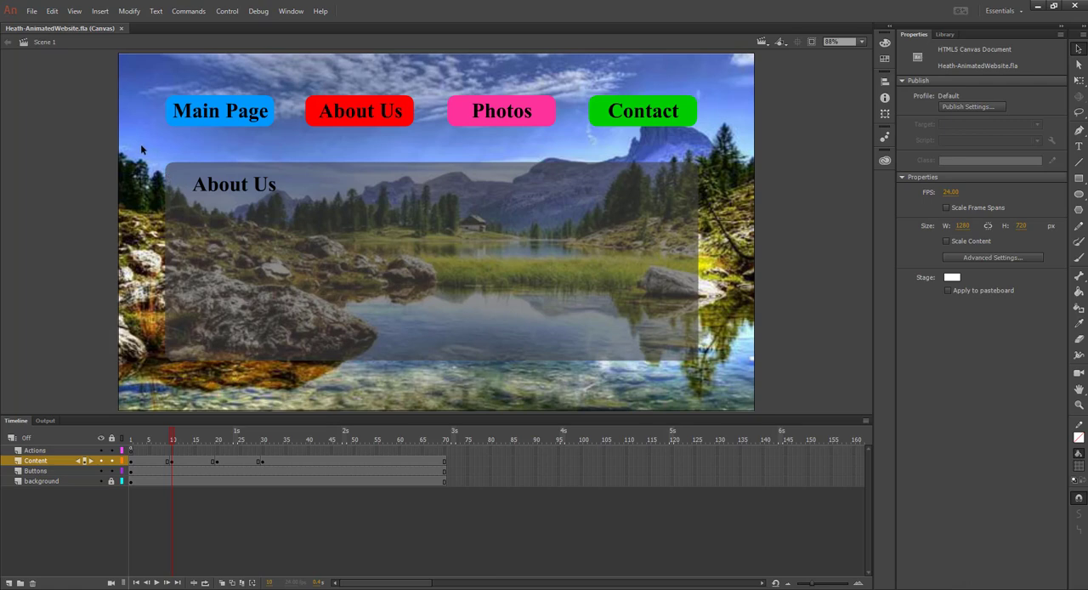
drag(143, 146, 728, 381)
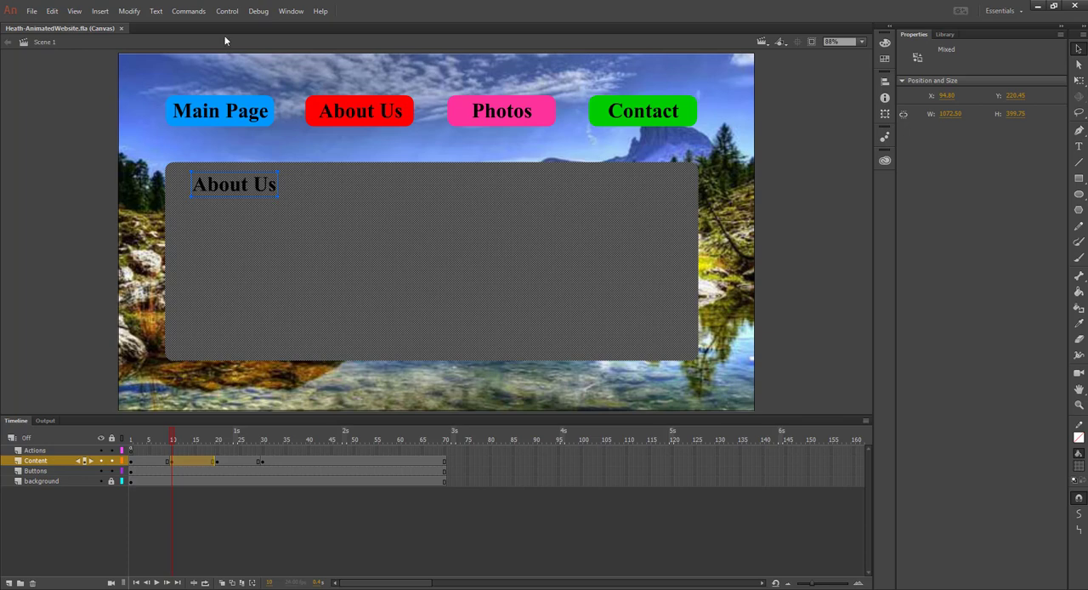
click(129, 11)
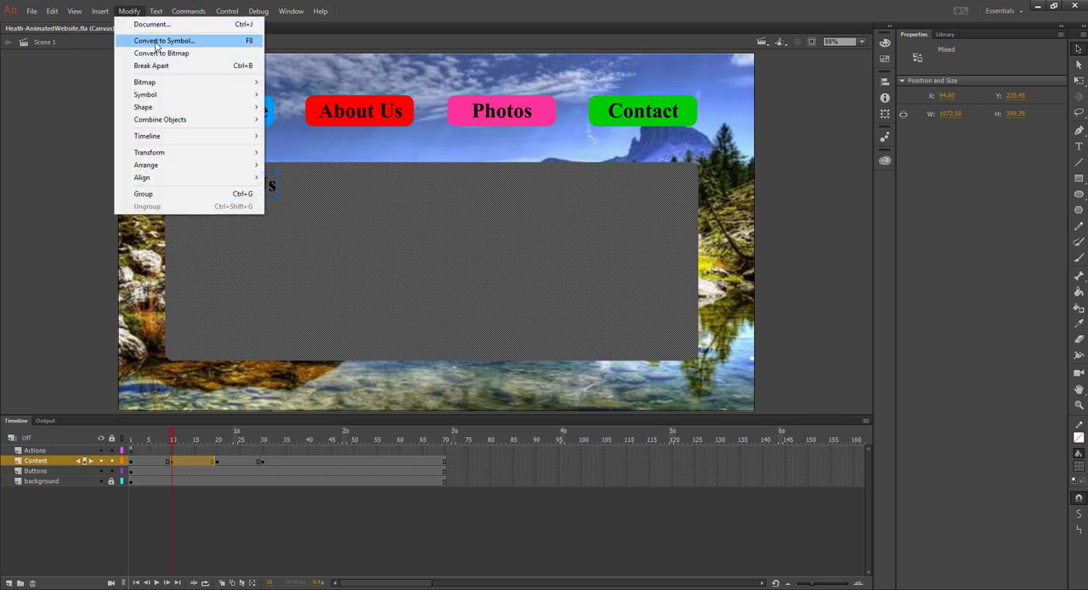
click(158, 41)
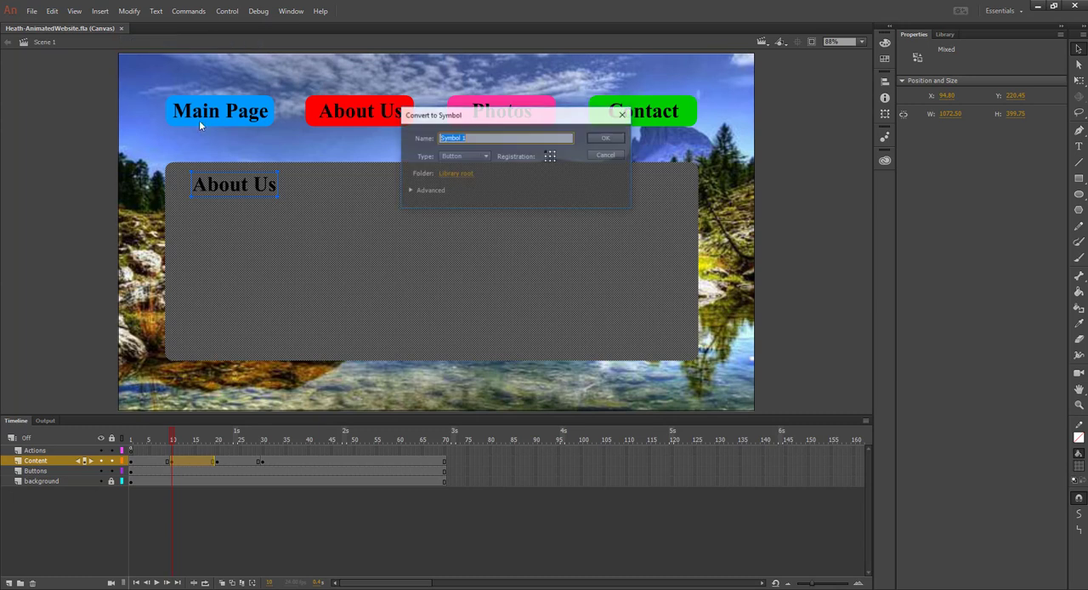
click(461, 157)
click(467, 174)
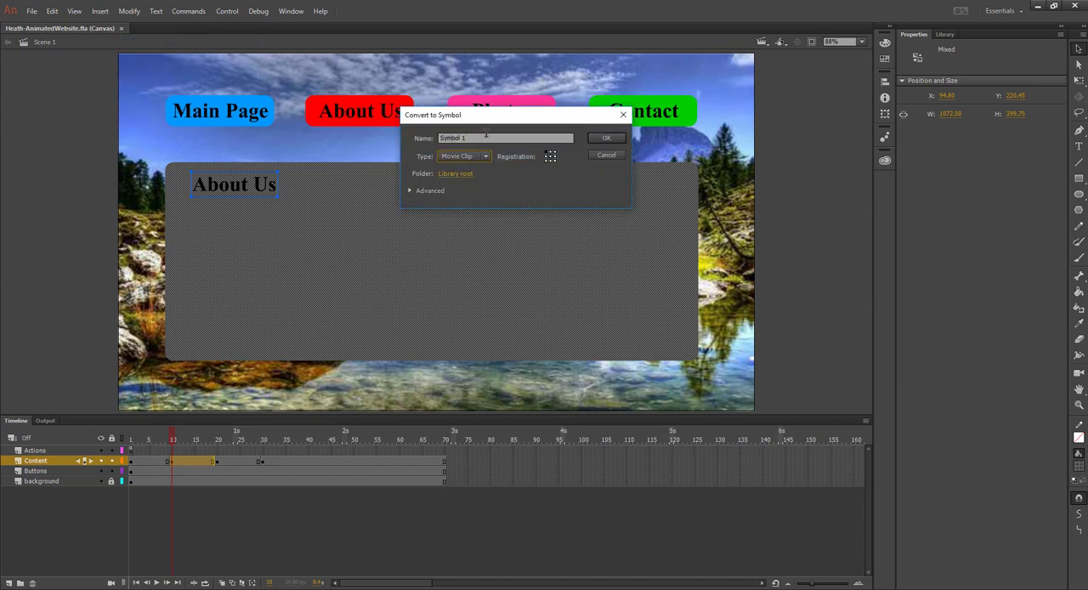
click(486, 136)
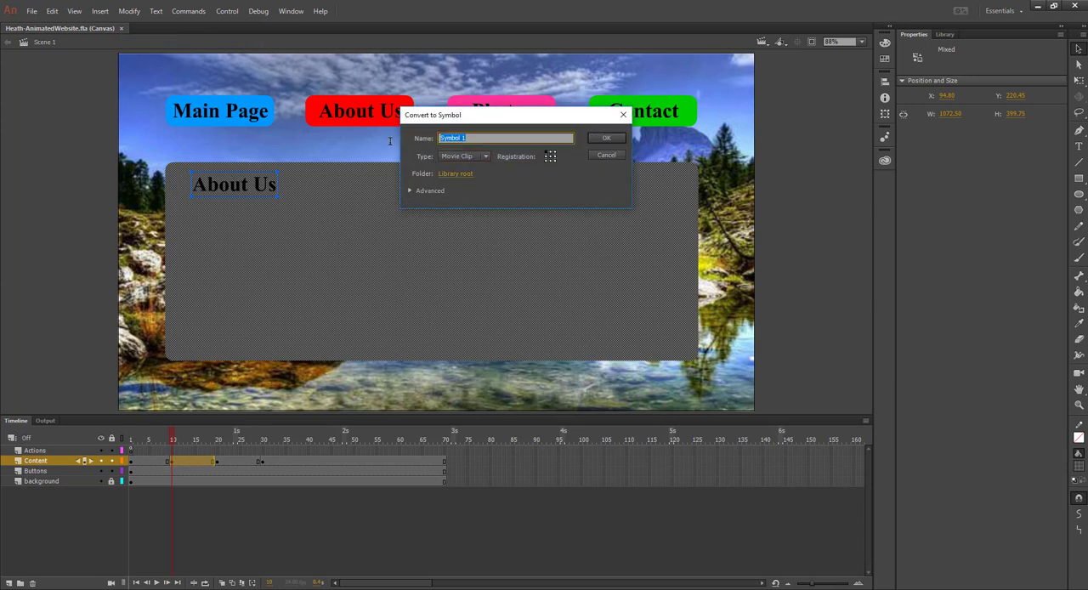
text(aboutMc)
click(606, 137)
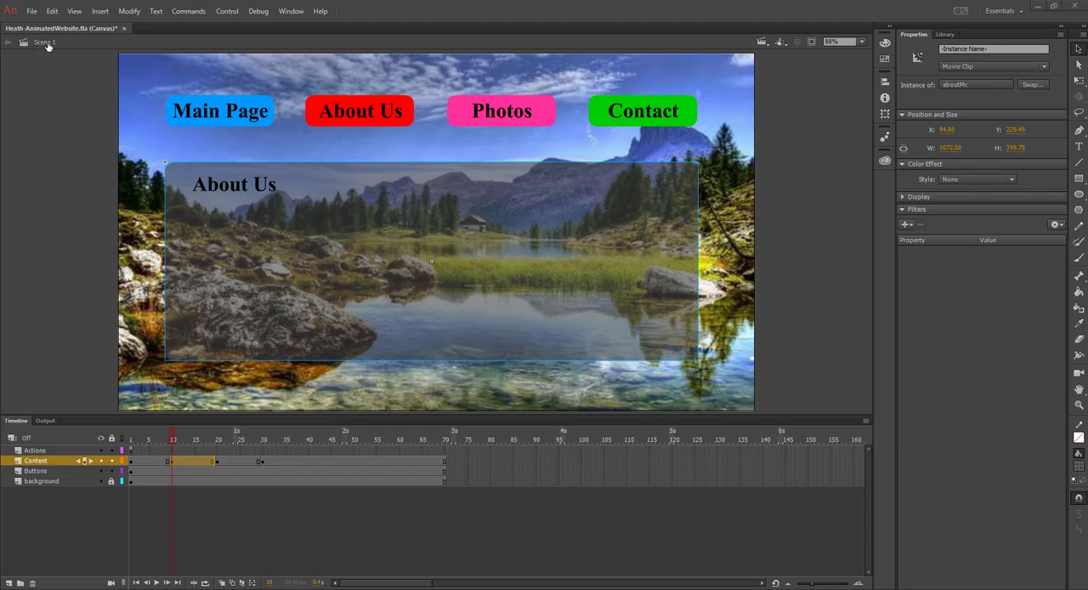
Open the aboutMc movie clip for editing and insert a keyframe at frame 30 of its layer
double_click(245, 242)
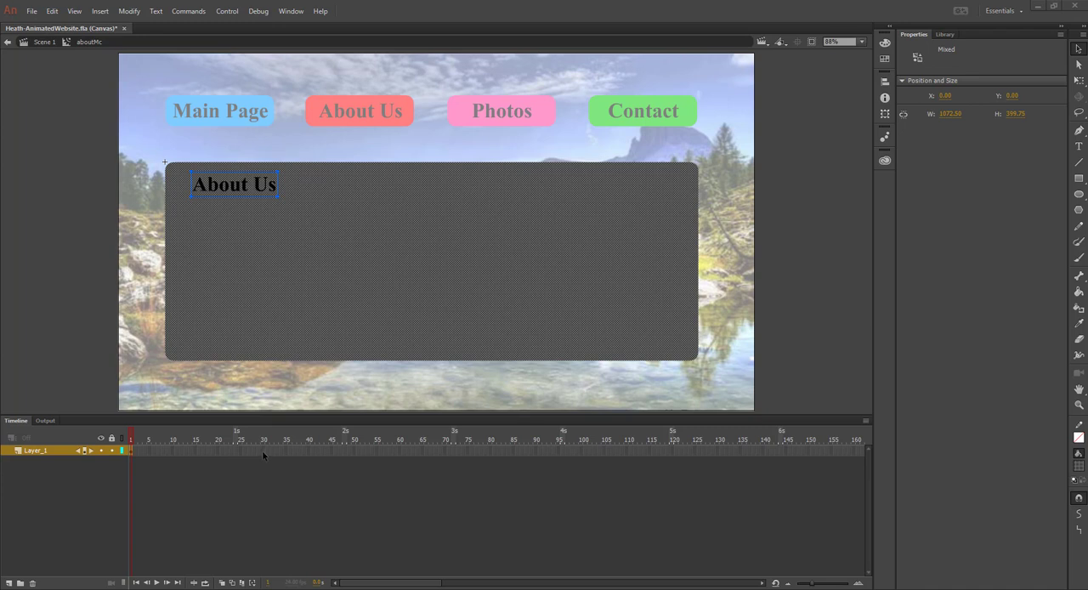
click(264, 451)
right_click(263, 450)
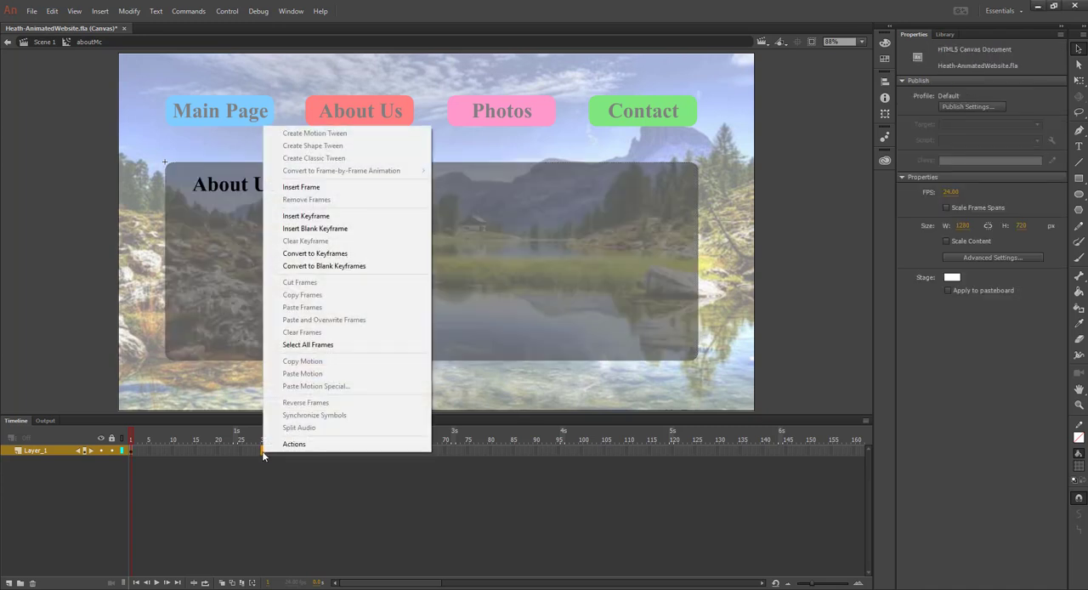
click(306, 216)
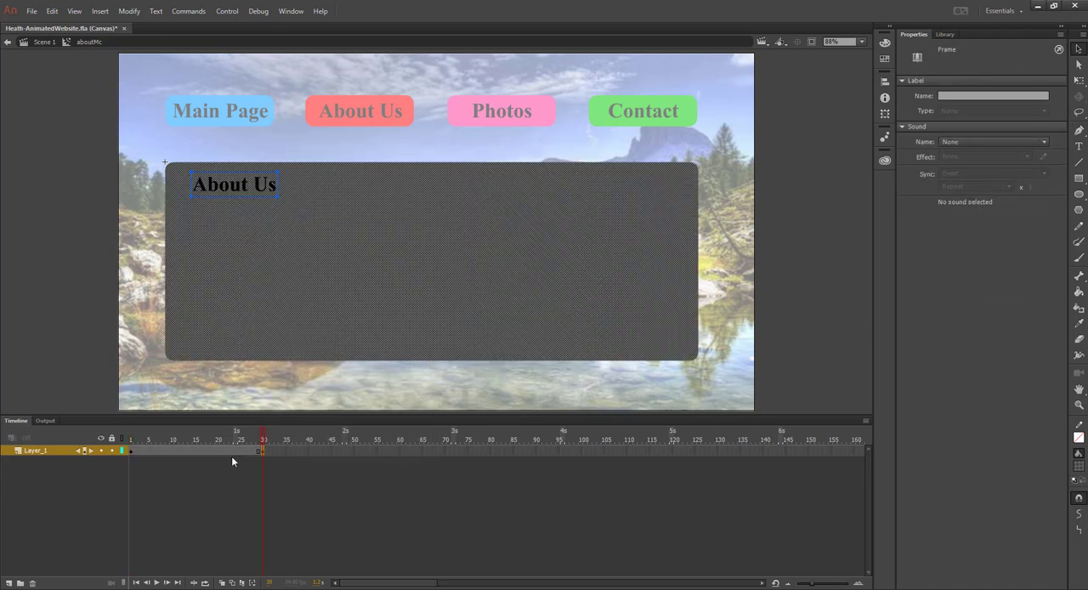
At frame 1, move the About Us panel and heading straight left off the stage, to about X -1197
click(130, 453)
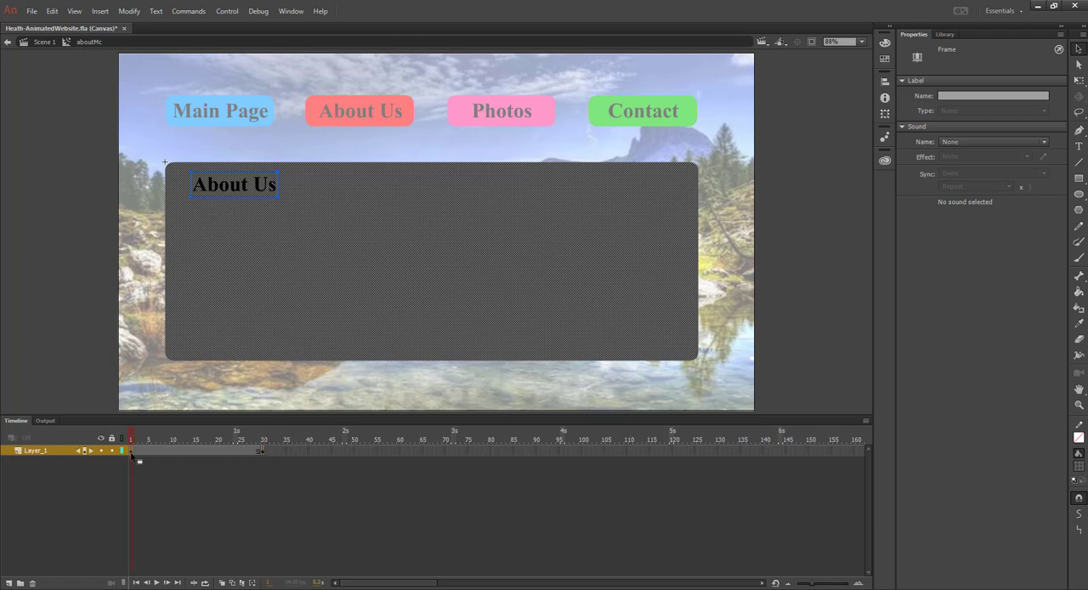
click(625, 270)
drag(625, 270, 29, 267)
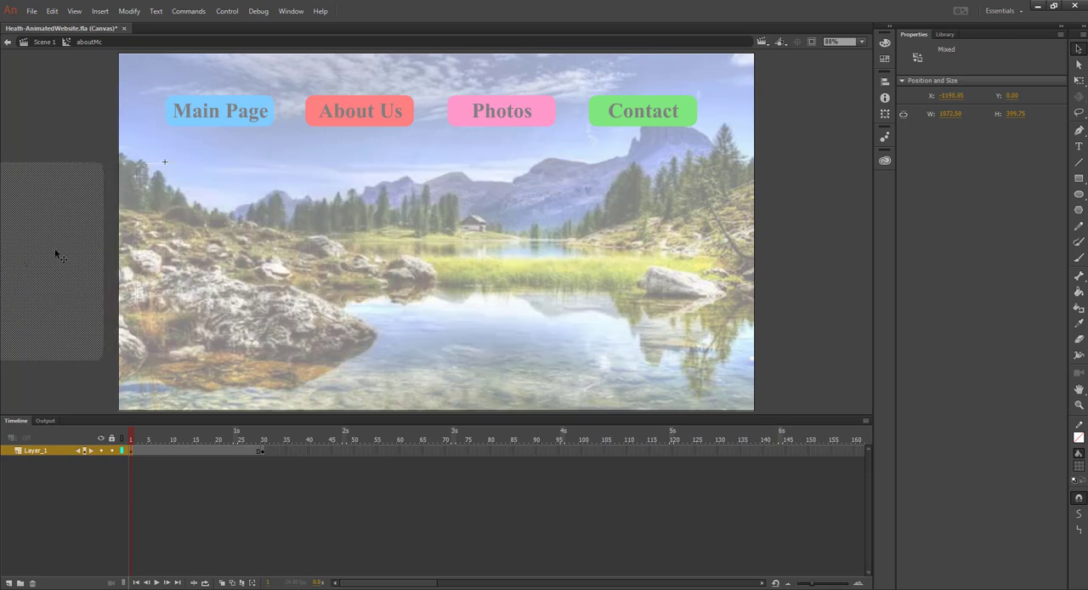
Create a classic tween between frames 1 and 30, converting the content to a symbol, and scrub through the animation
click(197, 452)
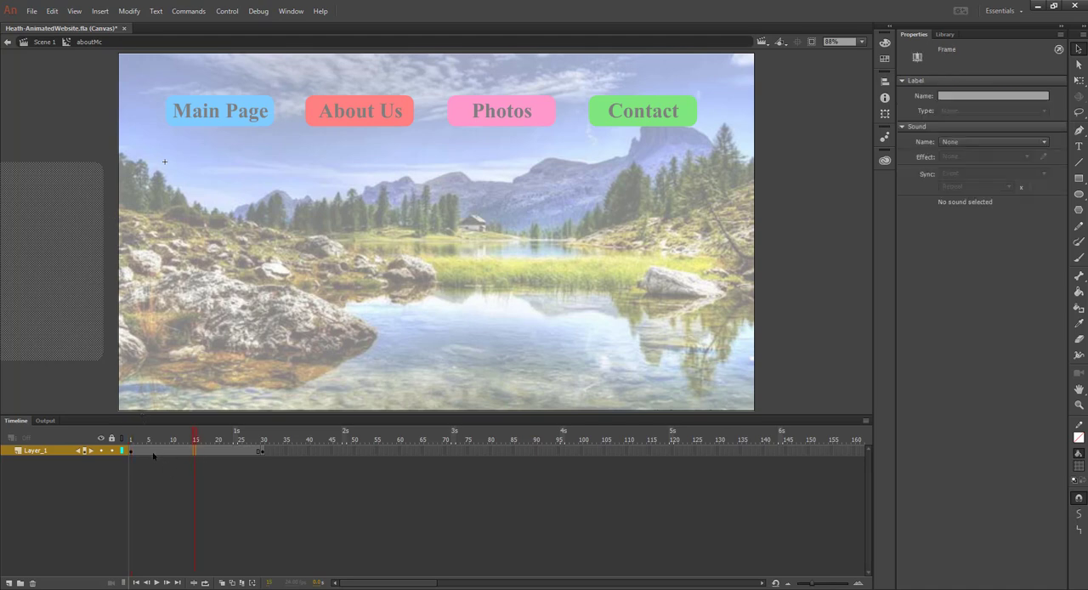
right_click(198, 452)
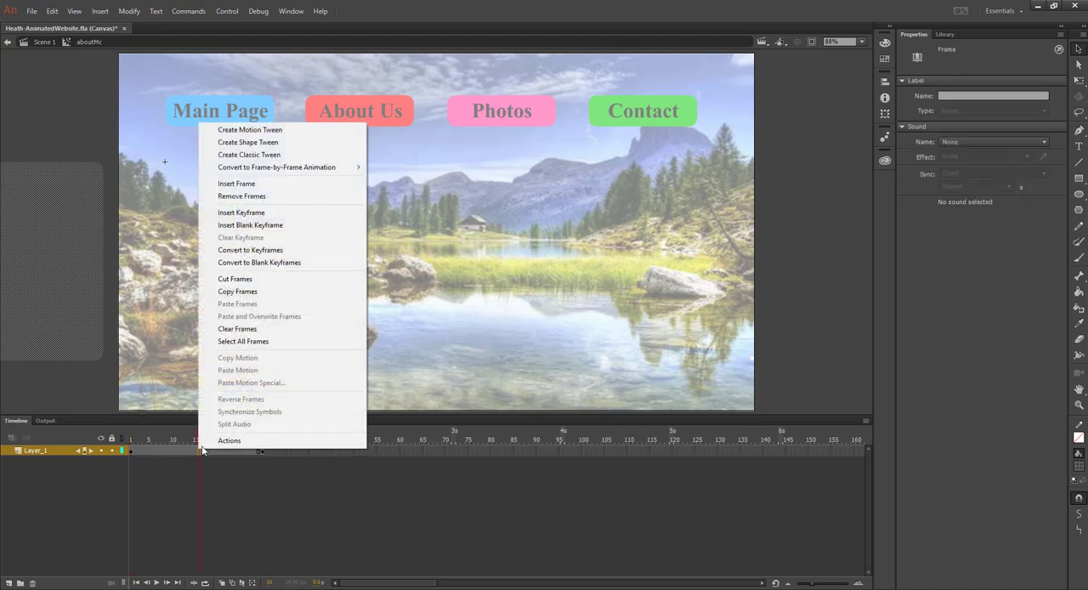
click(242, 155)
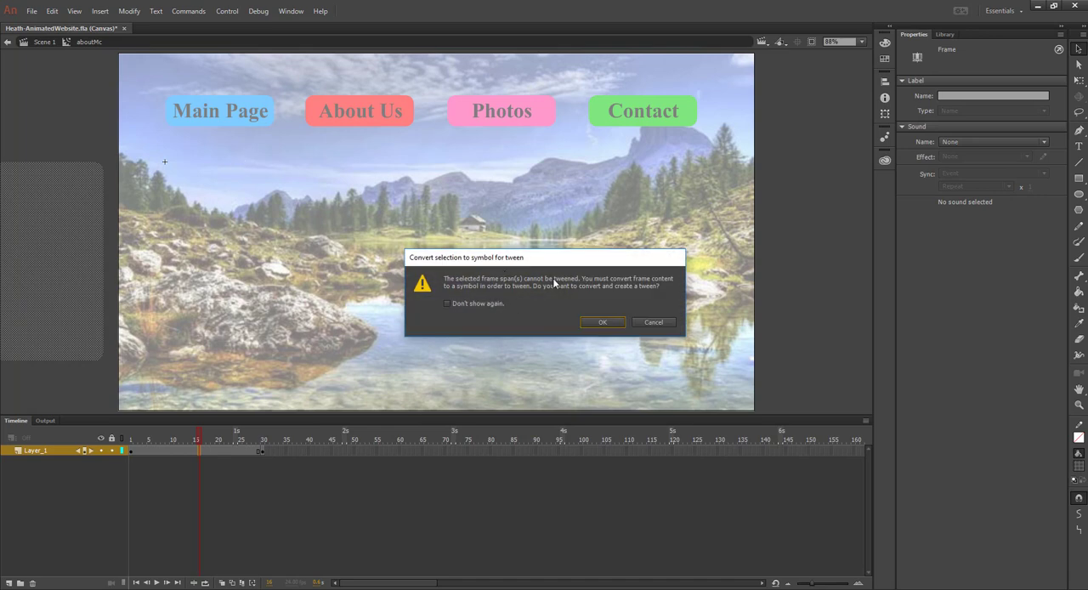
click(602, 322)
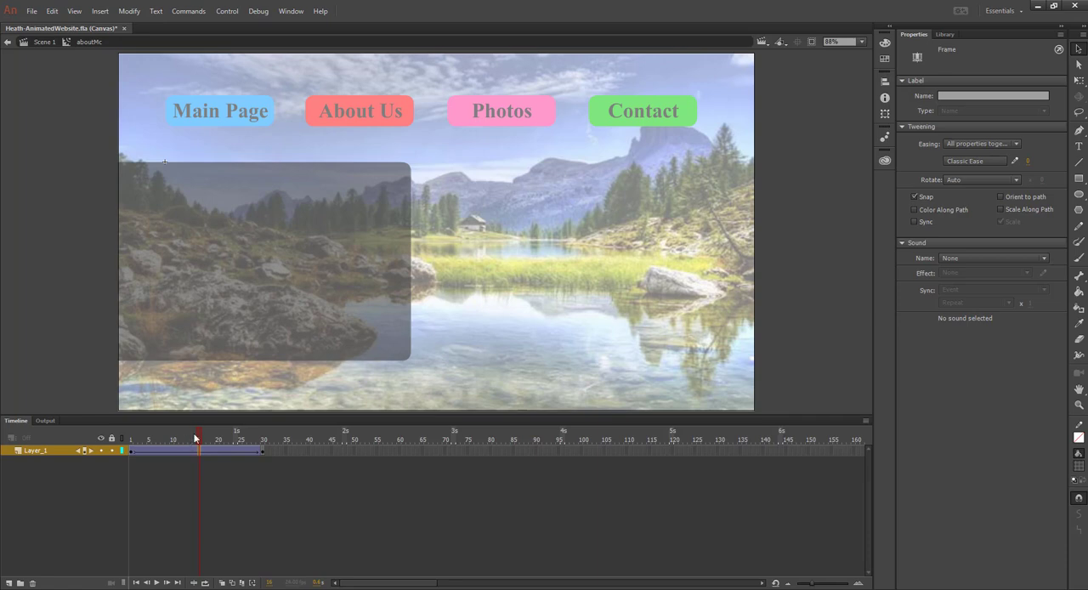
drag(200, 439, 273, 452)
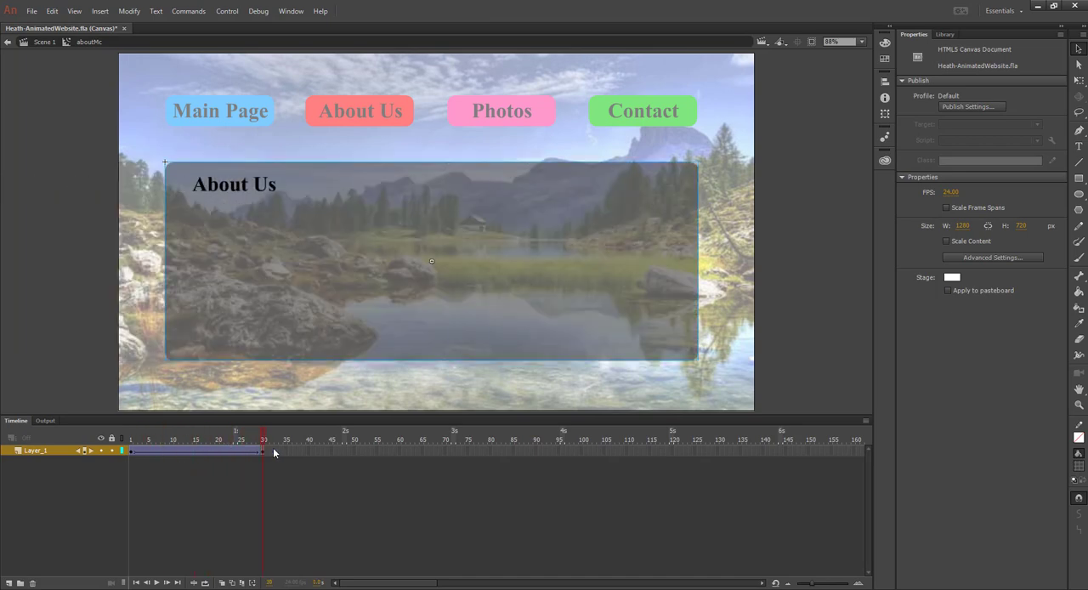
click(273, 452)
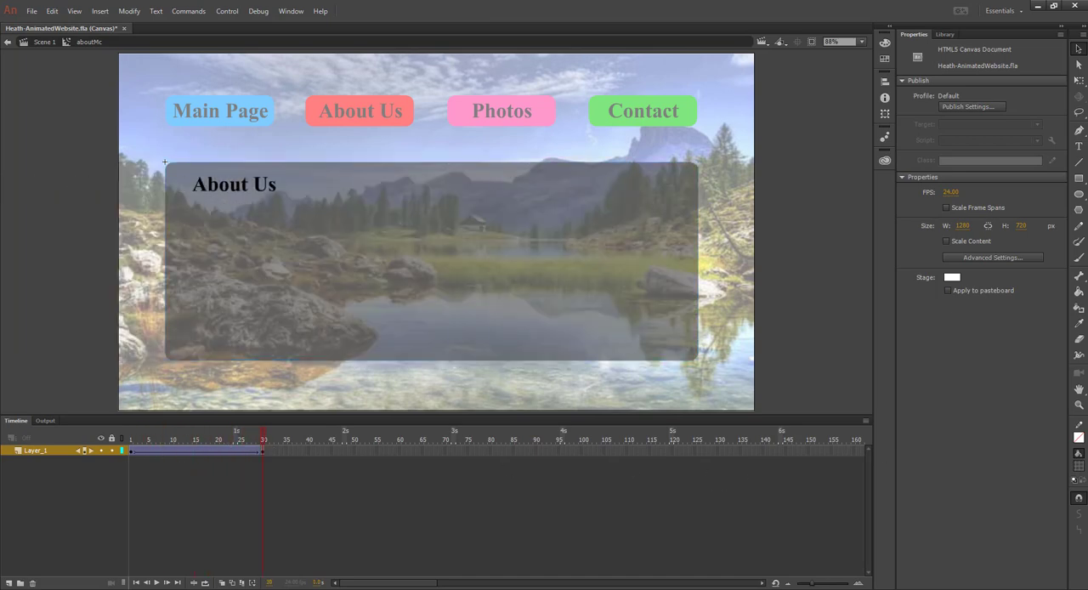
Return to Scene 1, test the About Us button in the browser, and go back to the document's timeline
click(42, 42)
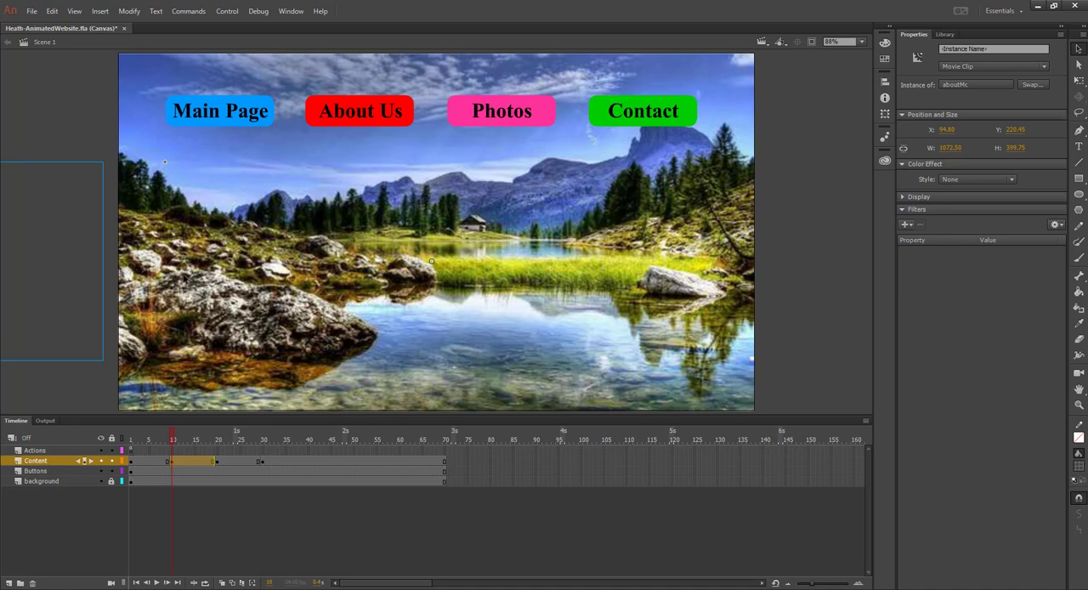
key(ctrl+Return)
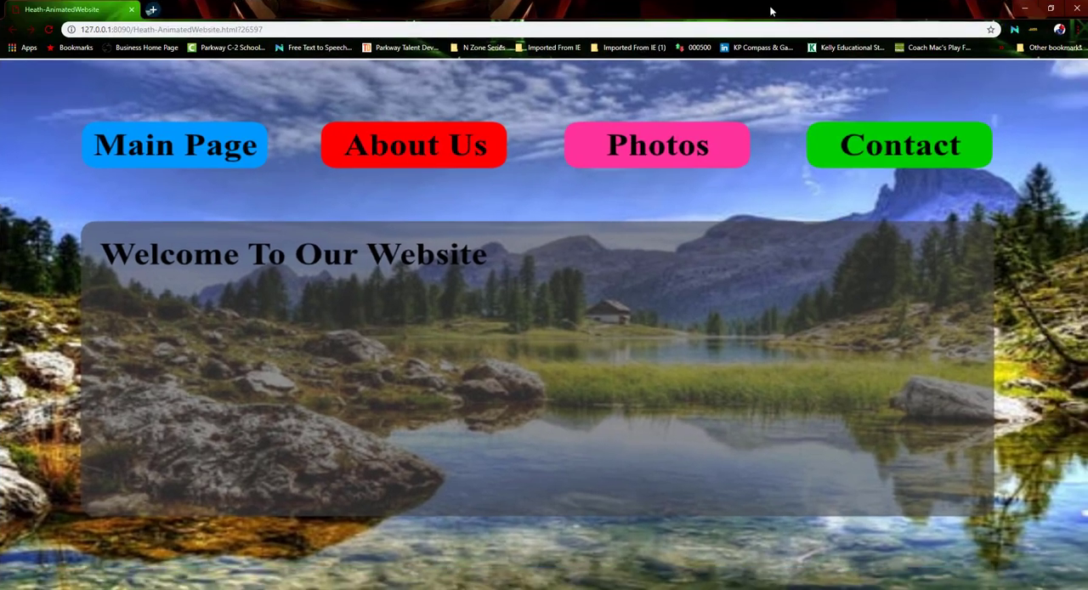
double_click(791, 10)
double_click(791, 12)
click(405, 151)
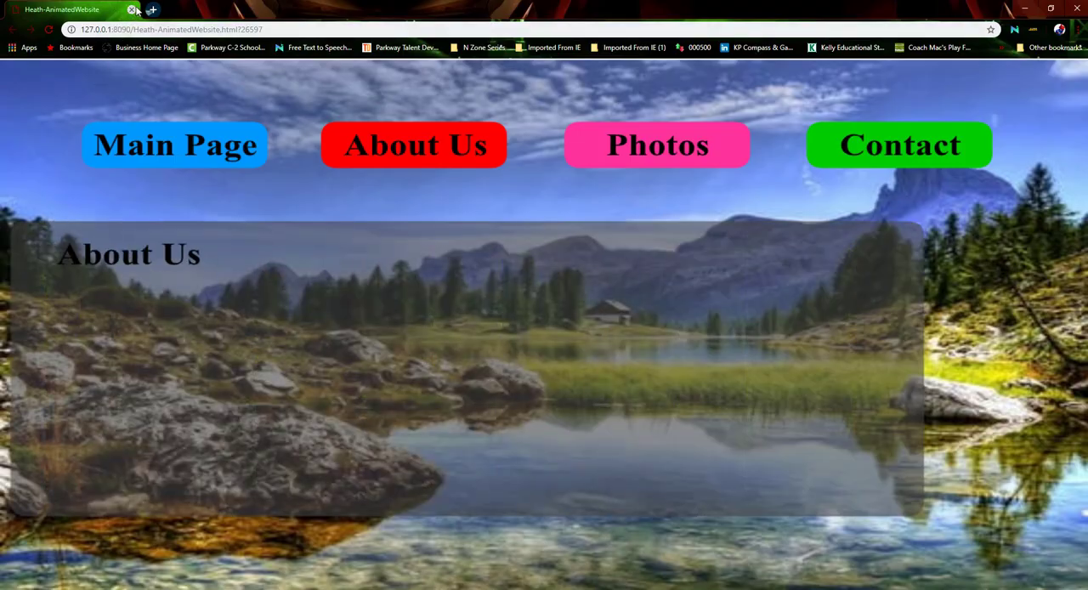
click(132, 9)
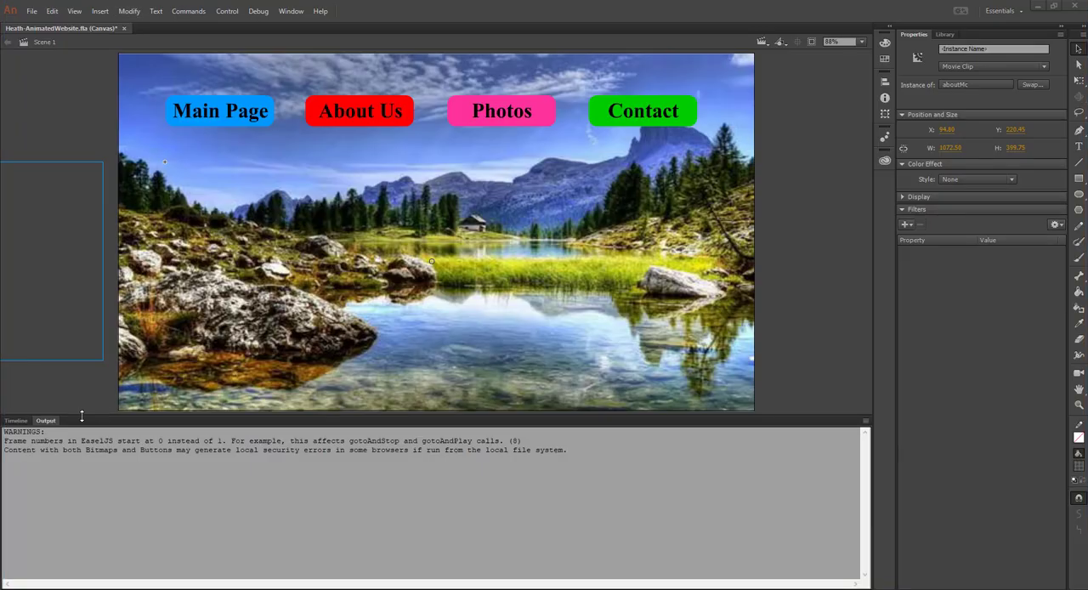
click(16, 420)
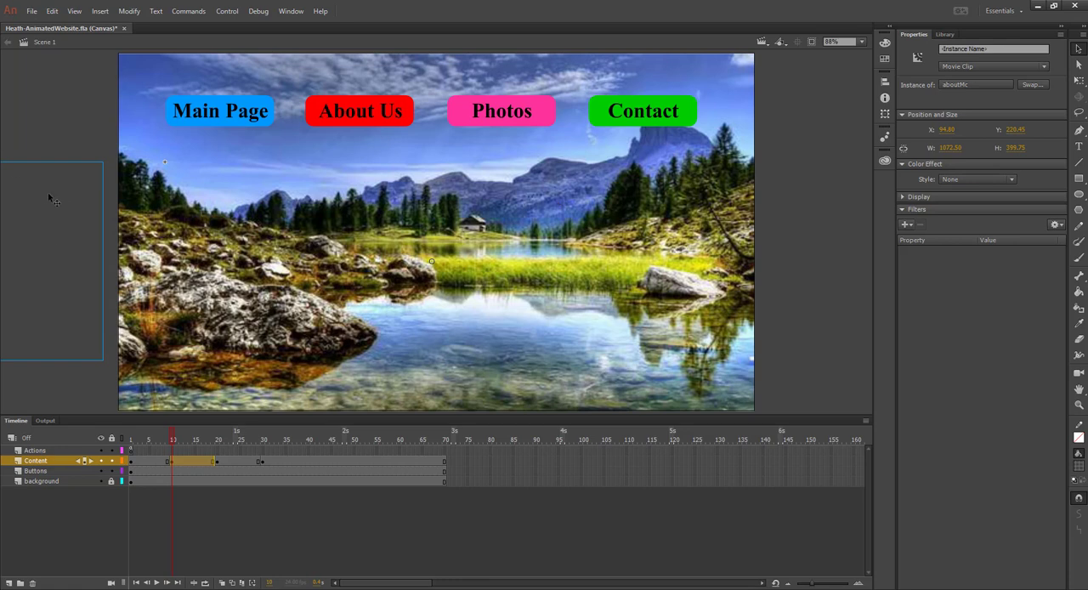
Reopen the aboutMc movie clip, scrub through its slide-in tween, and check the tween's easing settings
double_click(41, 236)
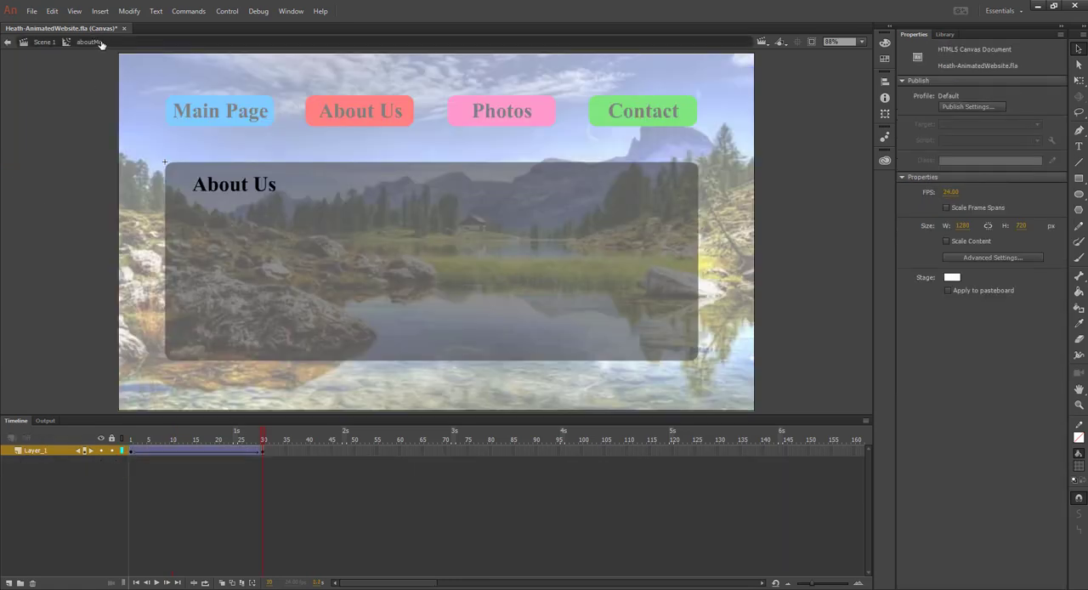
drag(264, 440, 231, 440)
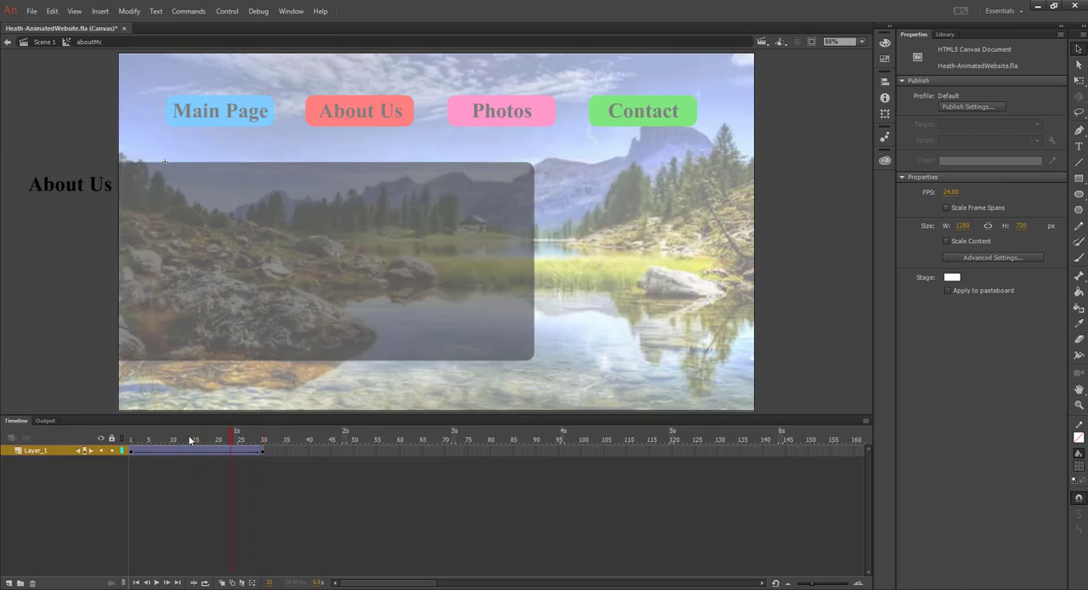
click(190, 439)
click(207, 453)
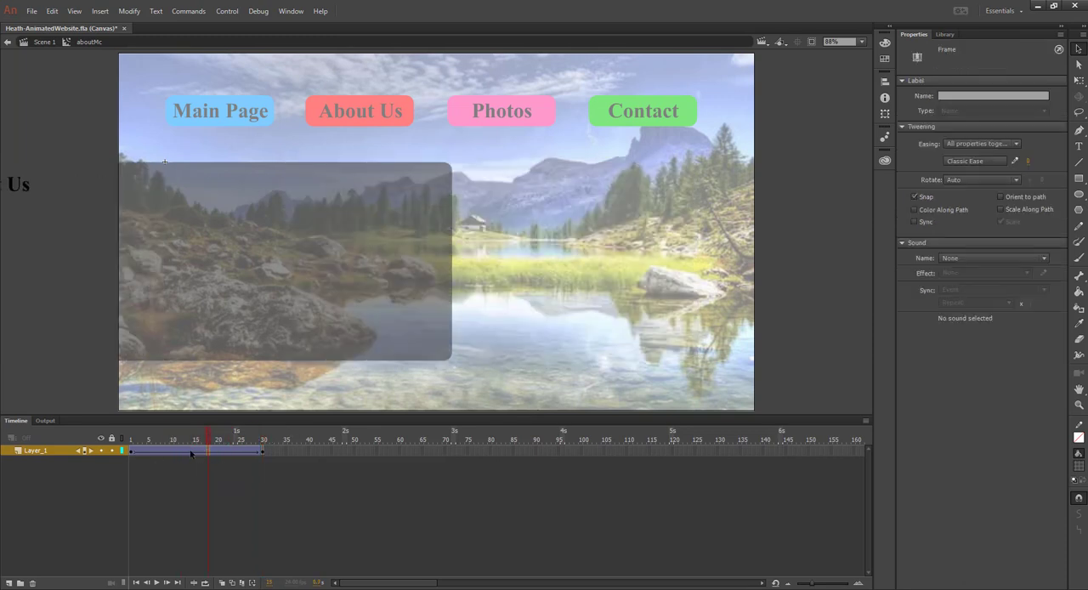
click(1000, 144)
click(1003, 143)
click(381, 274)
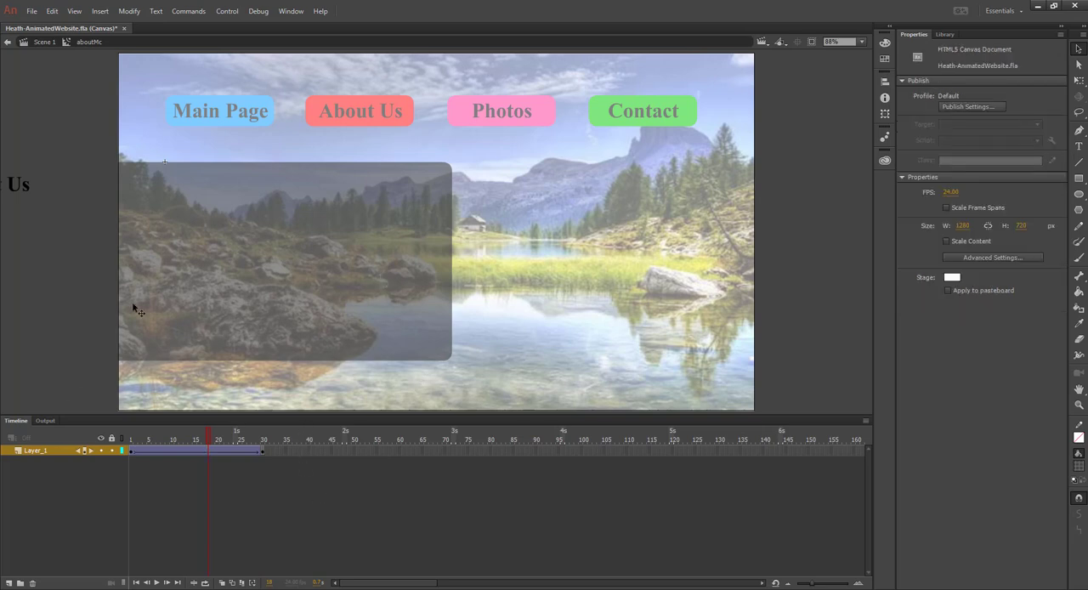
Set the classic ease value of the slide-in tween starting at frame 1 to 1, and return to Scene 1
click(153, 455)
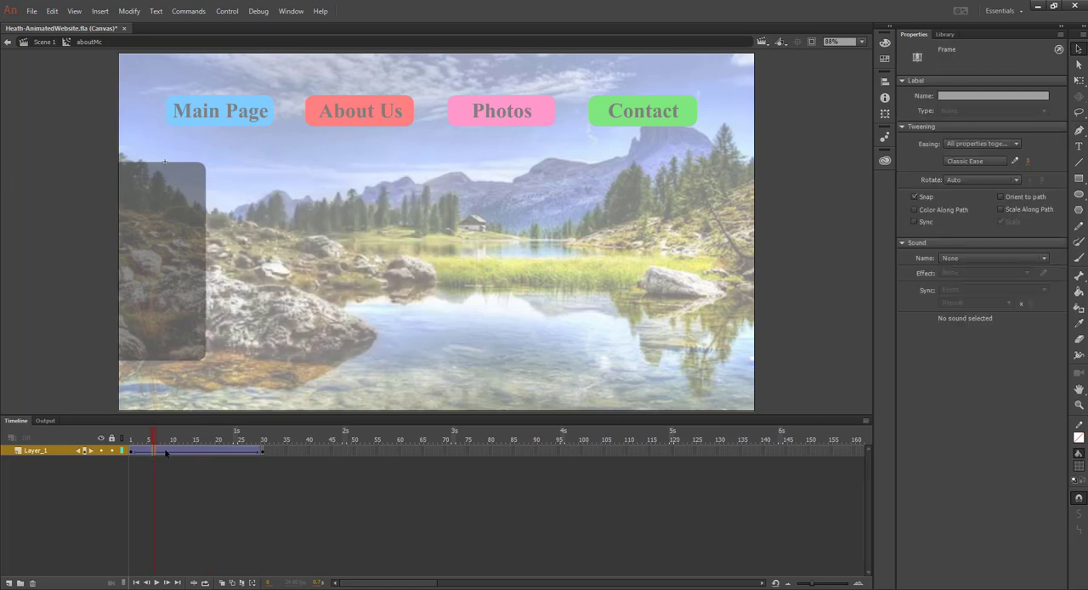
click(132, 453)
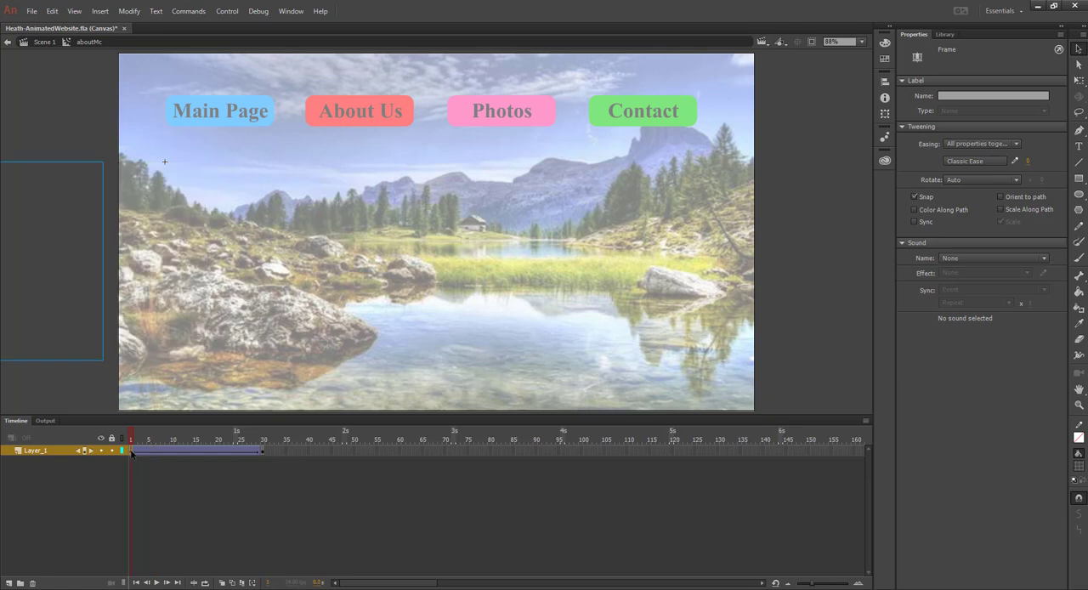
click(988, 161)
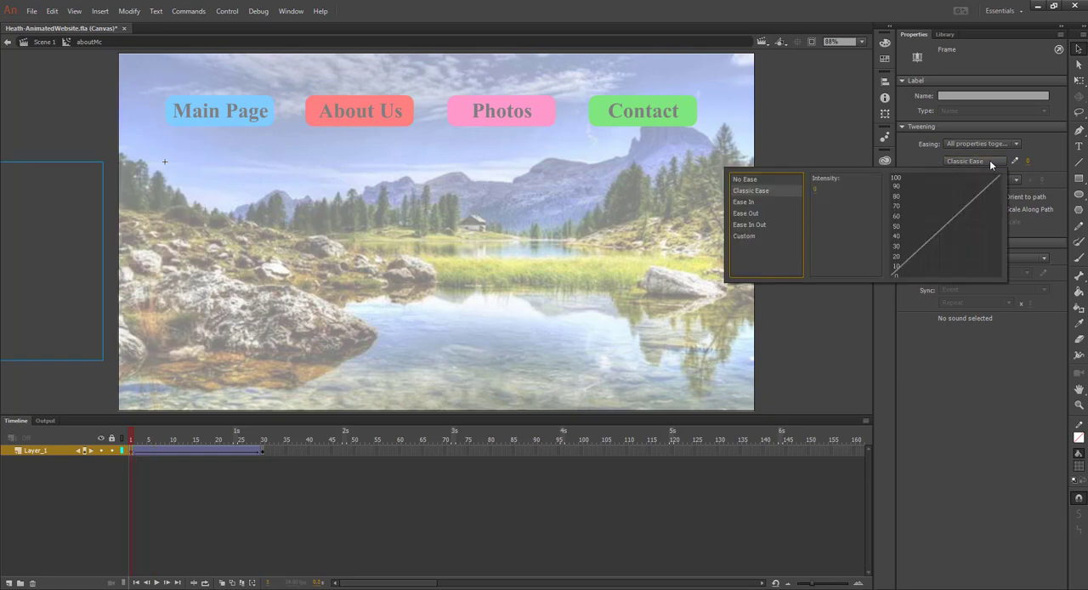
click(1060, 163)
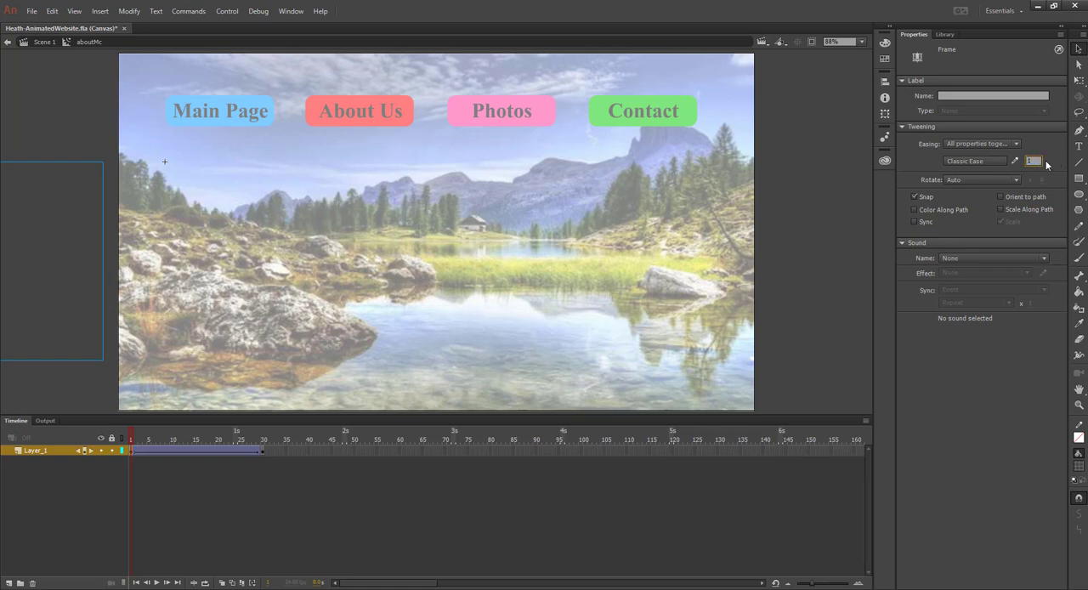
key(Return)
click(46, 42)
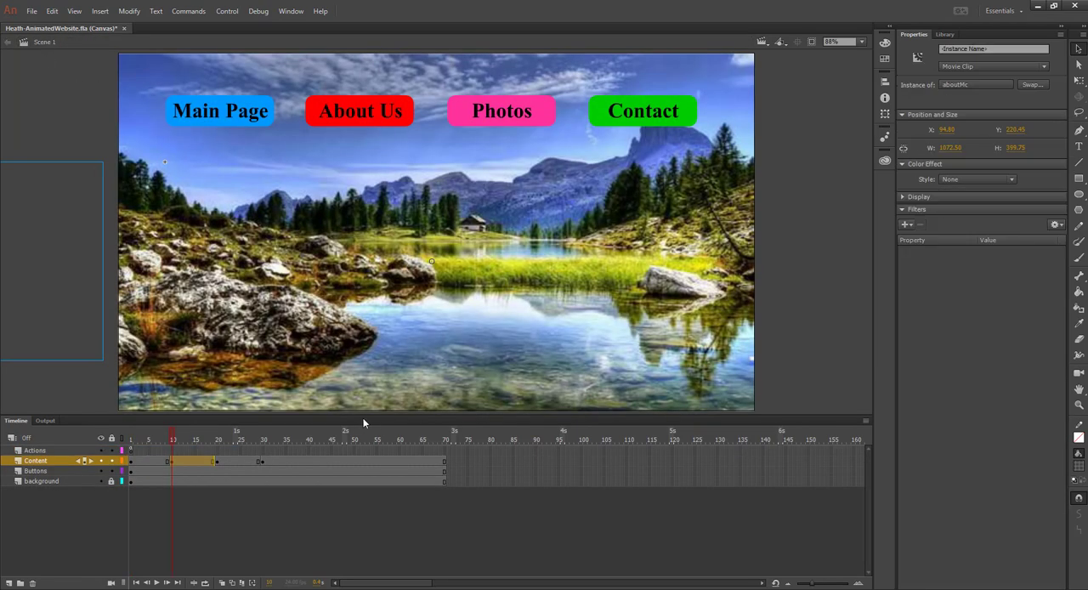
Reopen the aboutMc movie clip, play its slide-in tween, and return the playhead to frame 1
double_click(54, 256)
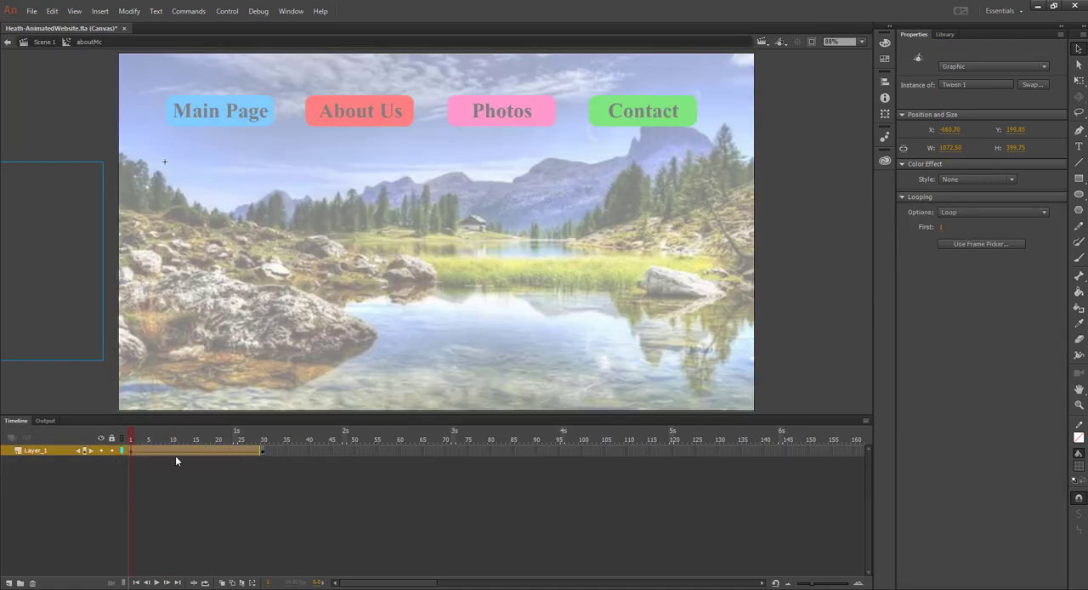
click(139, 434)
key(Return)
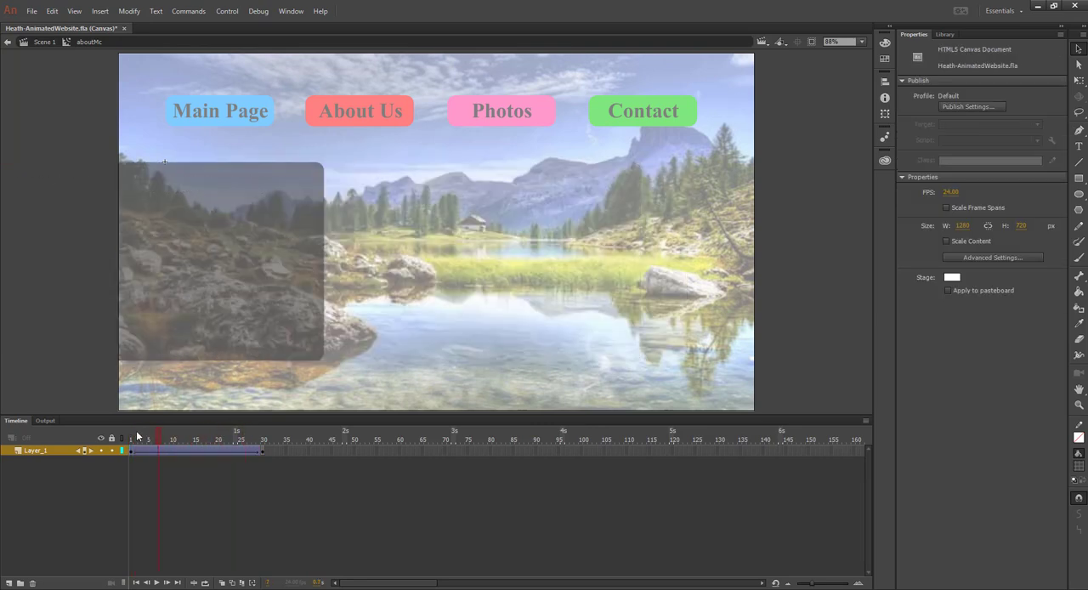
click(125, 435)
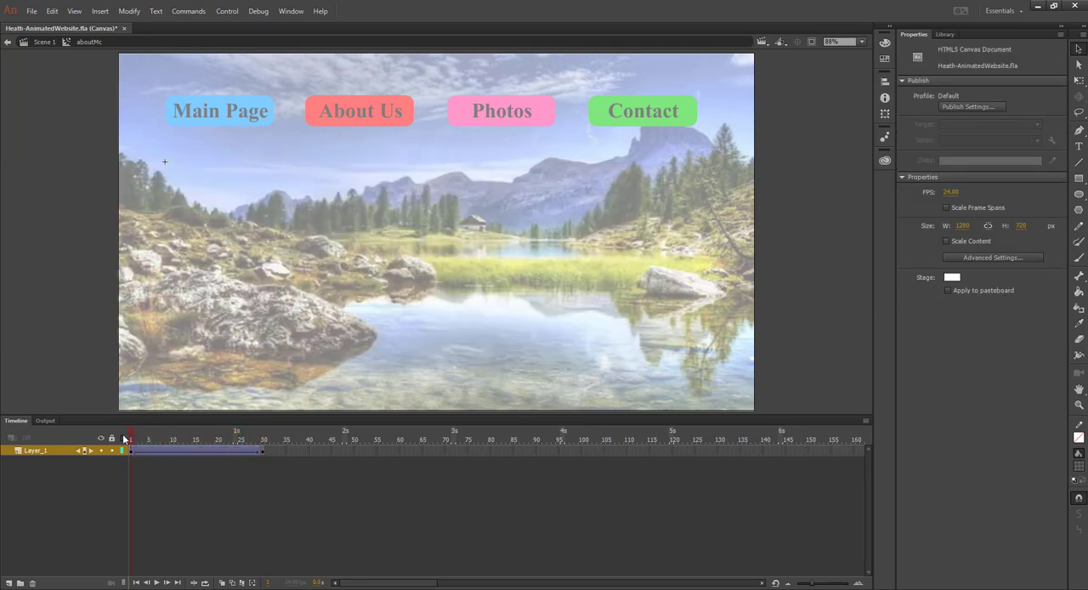
Move to the final keyframe of the aboutMc tween and bring up the HTML5 Canvas Timeline Navigation code snippets
drag(126, 437, 268, 442)
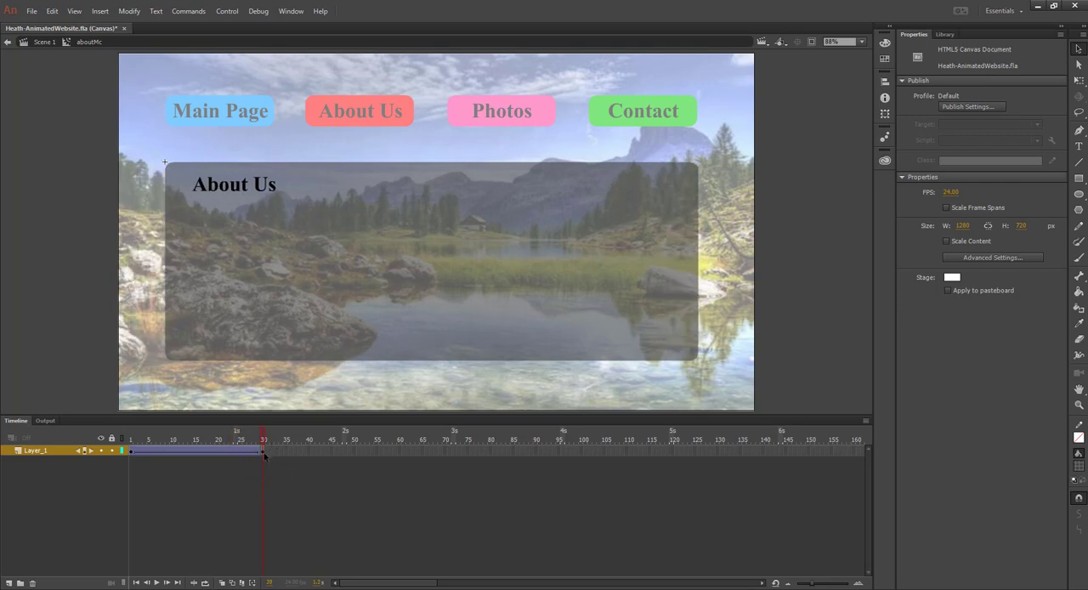
click(291, 12)
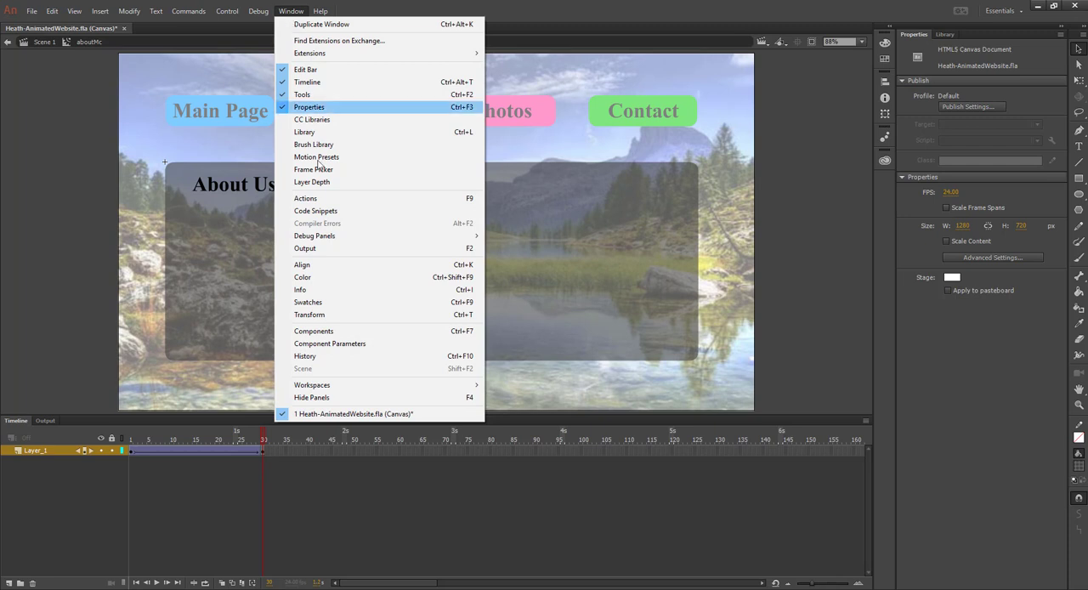
click(332, 210)
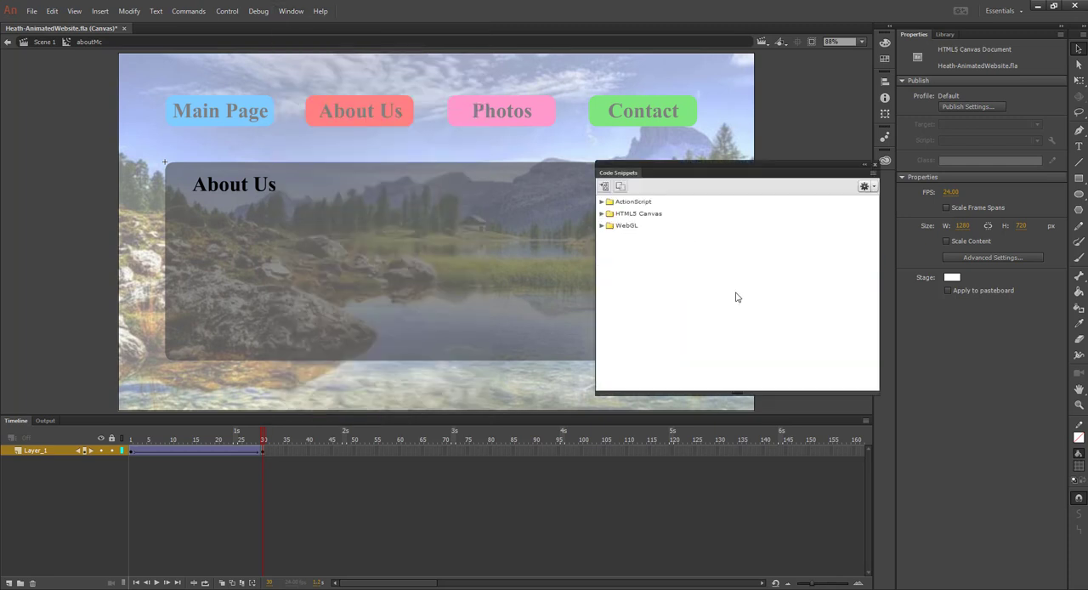
click(602, 214)
click(610, 226)
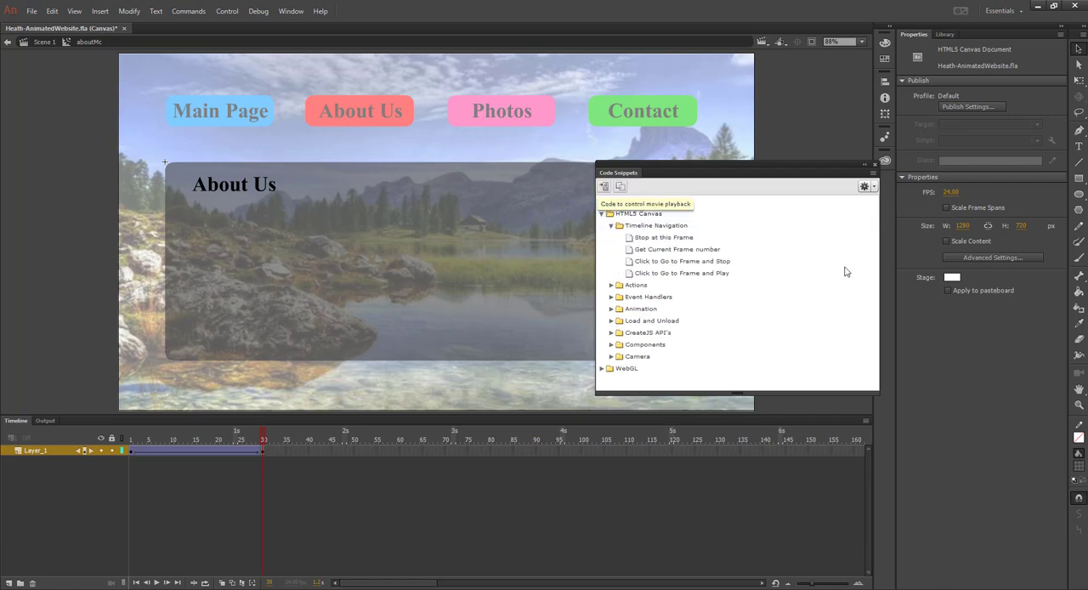
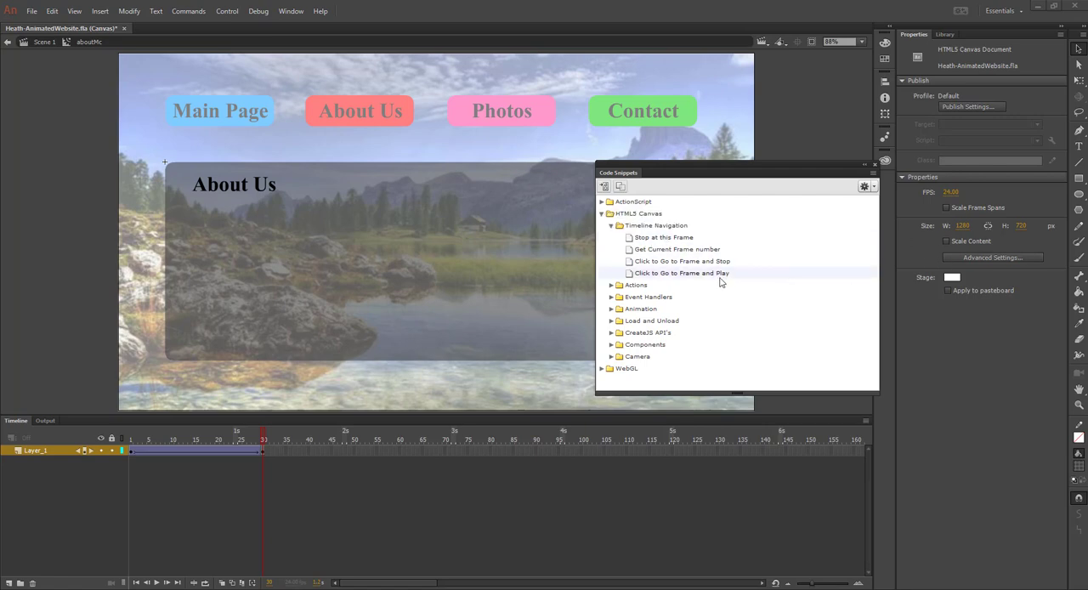
Add the Stop at this Frame snippet to the final keyframe of the aboutMc movie clip
right_click(664, 242)
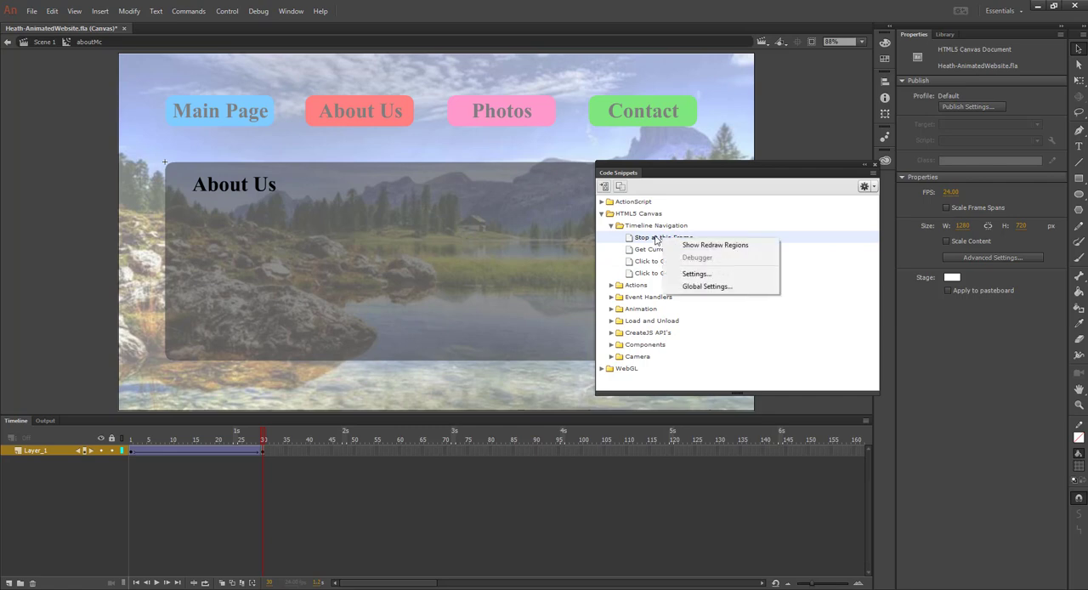
right_click(656, 241)
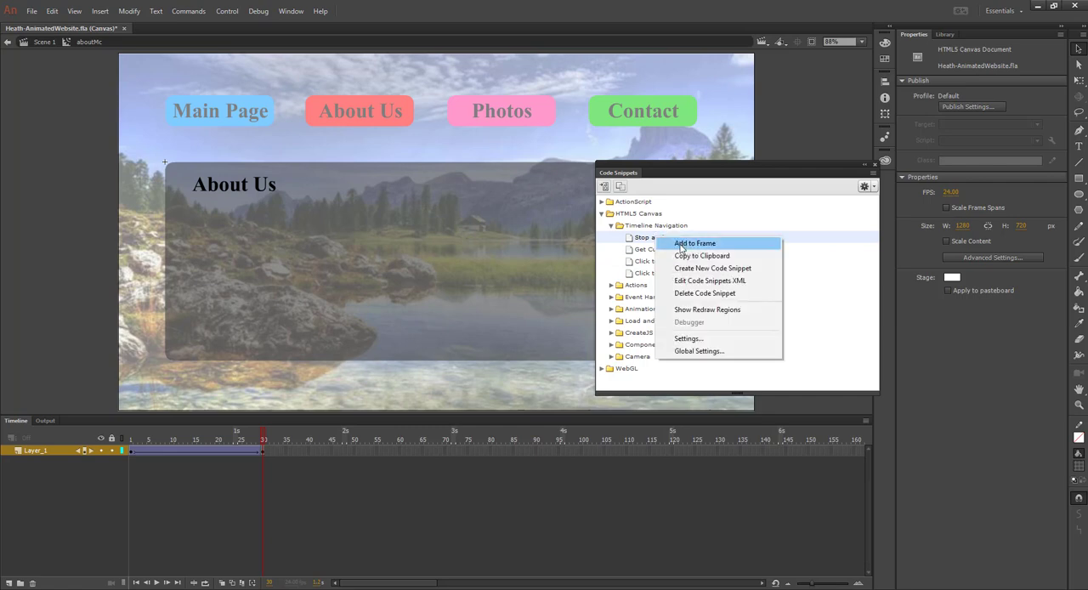
click(694, 244)
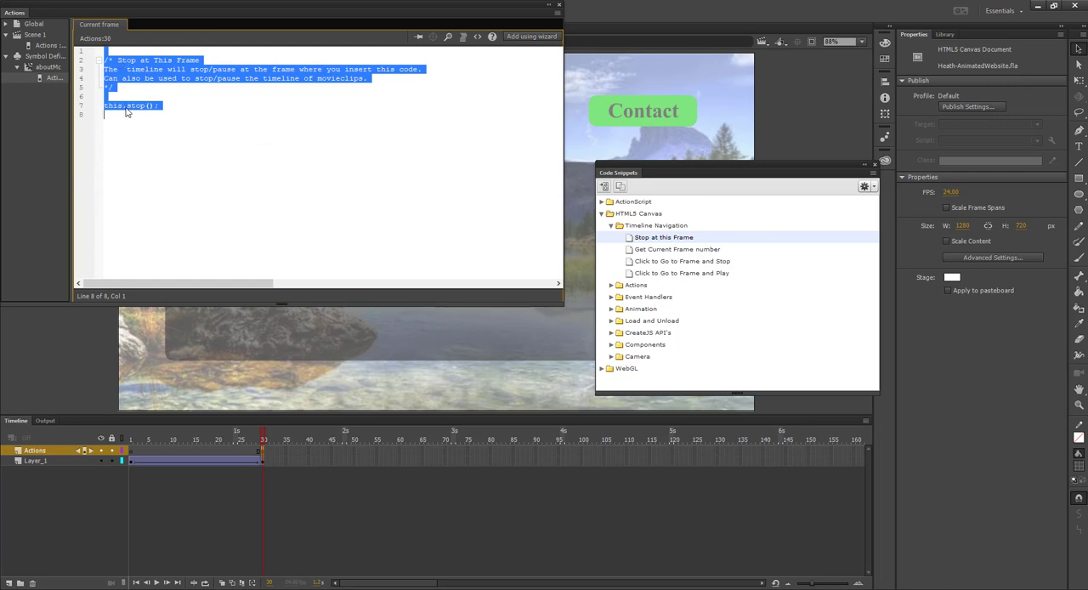
Review the frame scripts of Scene 1 and aboutMc, and return to the Scene 1 stage
click(48, 47)
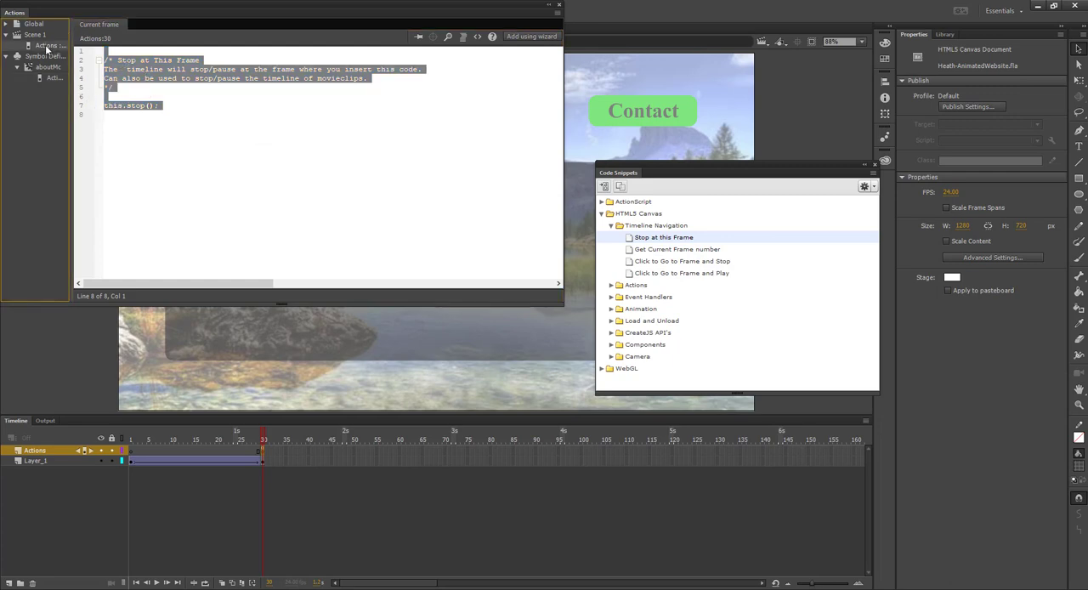
scroll(186, 98, up, 10)
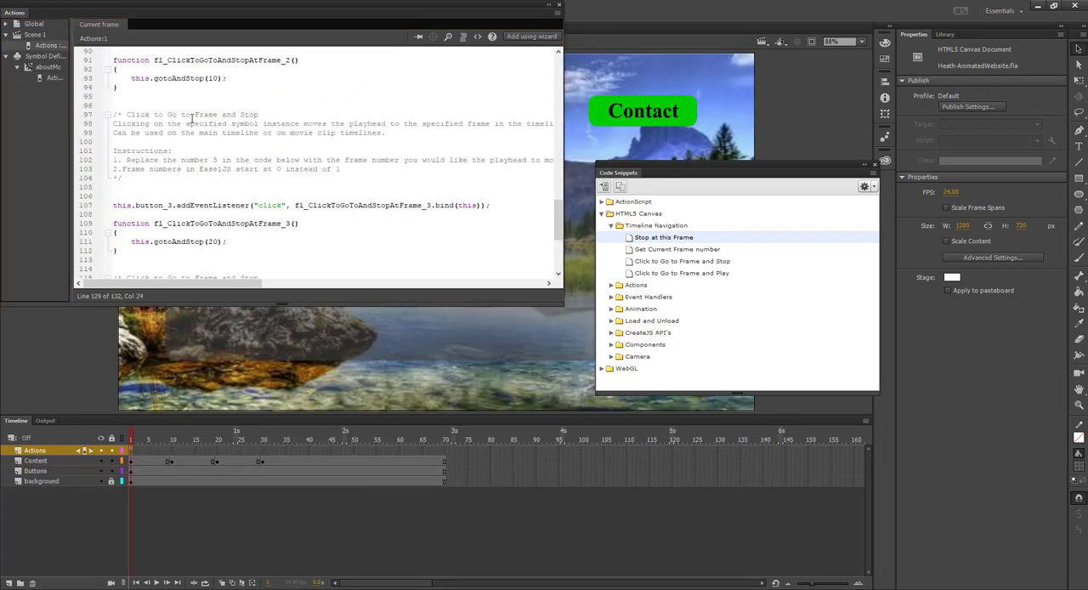
click(48, 76)
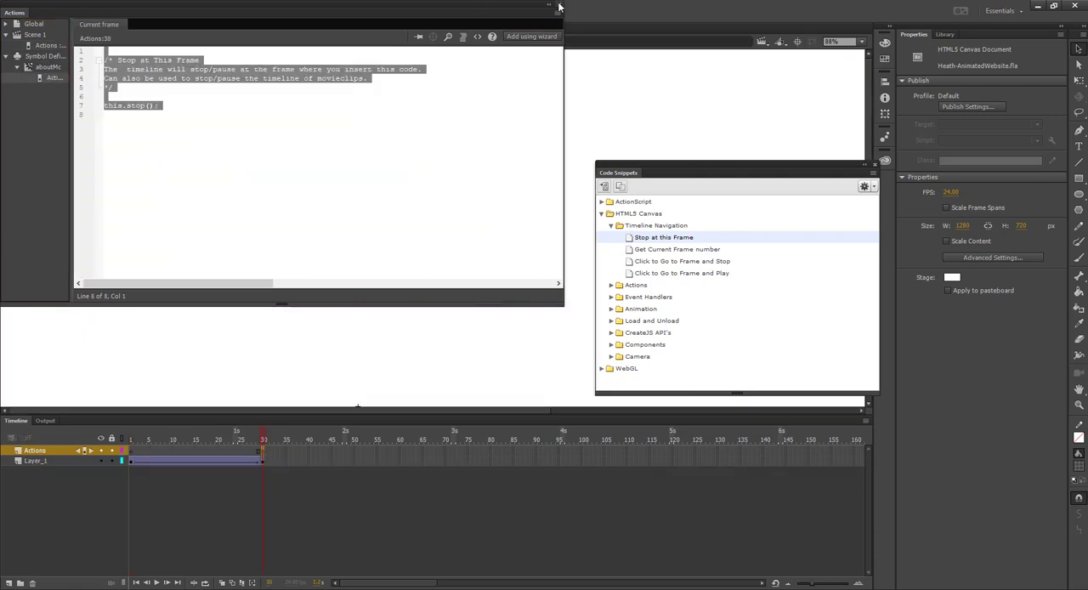
click(559, 5)
click(45, 42)
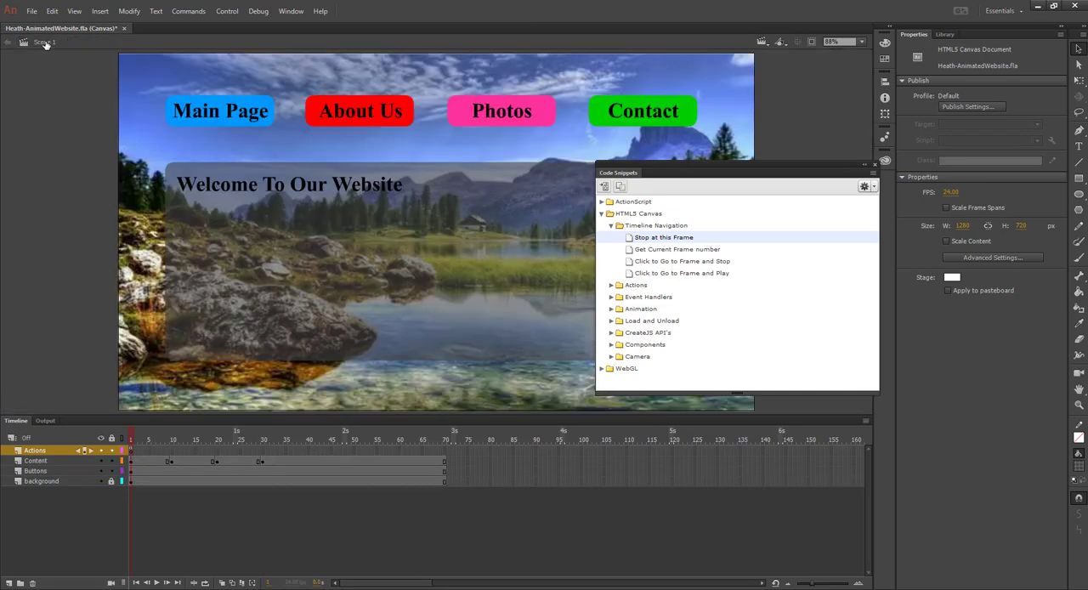
Test the movie in the browser, view the About Us page animation, and close the preview
key(ctrl+Return)
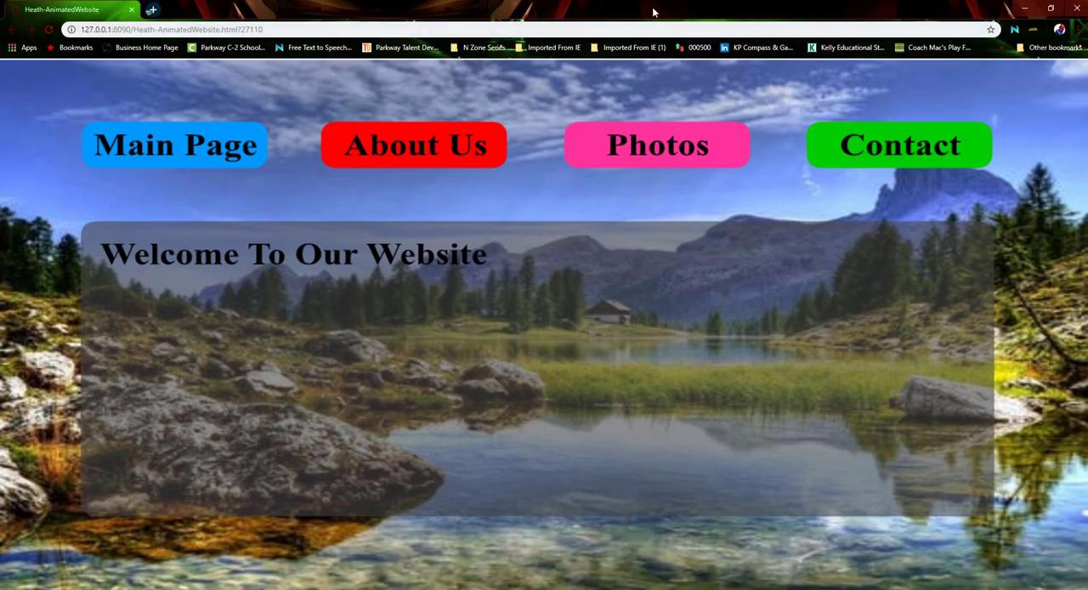
double_click(652, 10)
double_click(639, 26)
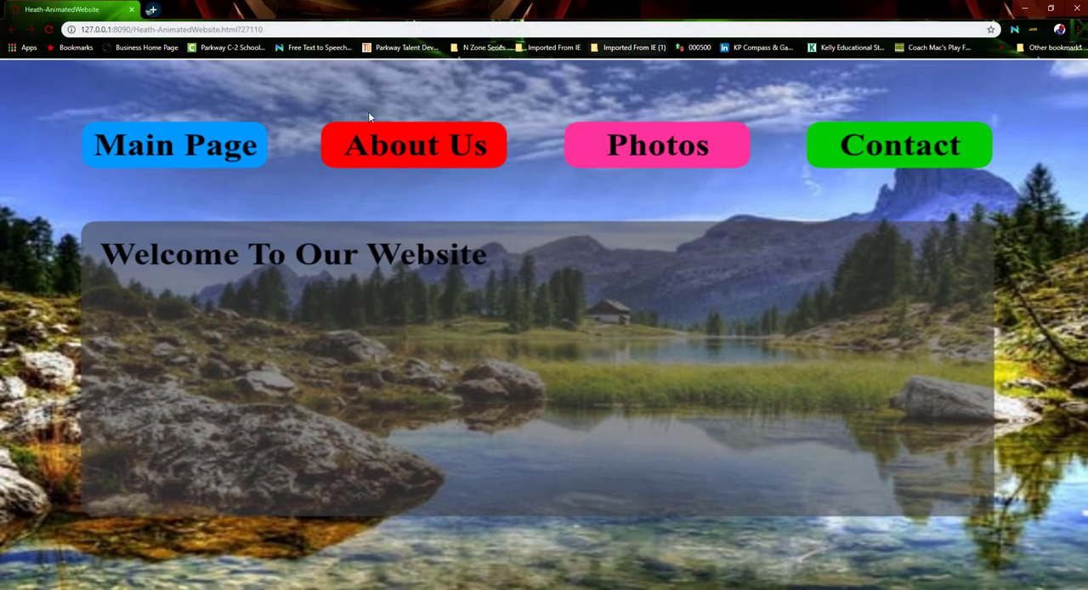
click(370, 147)
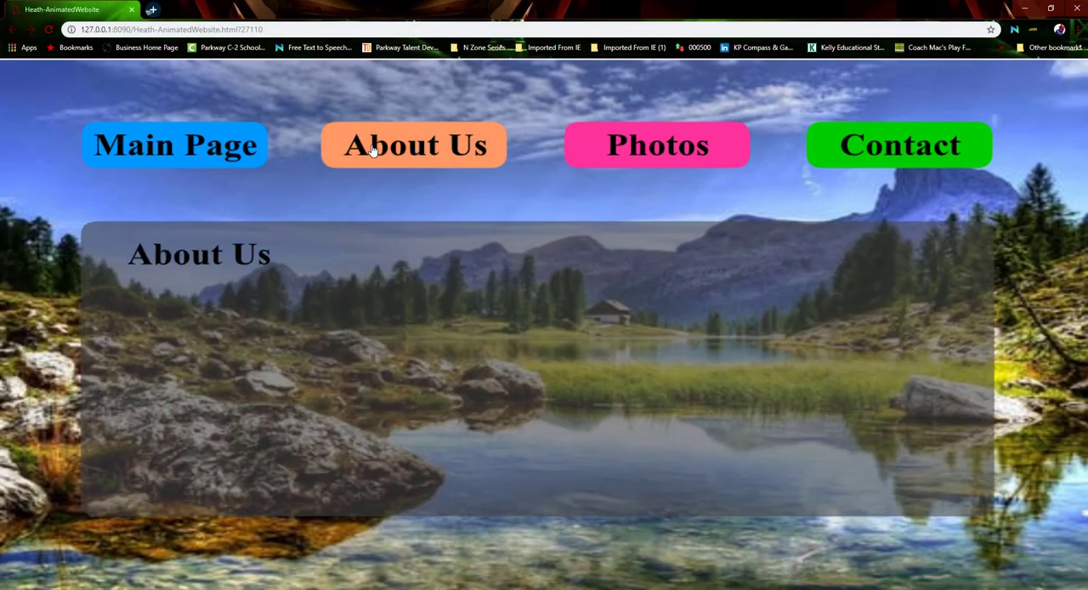
click(132, 10)
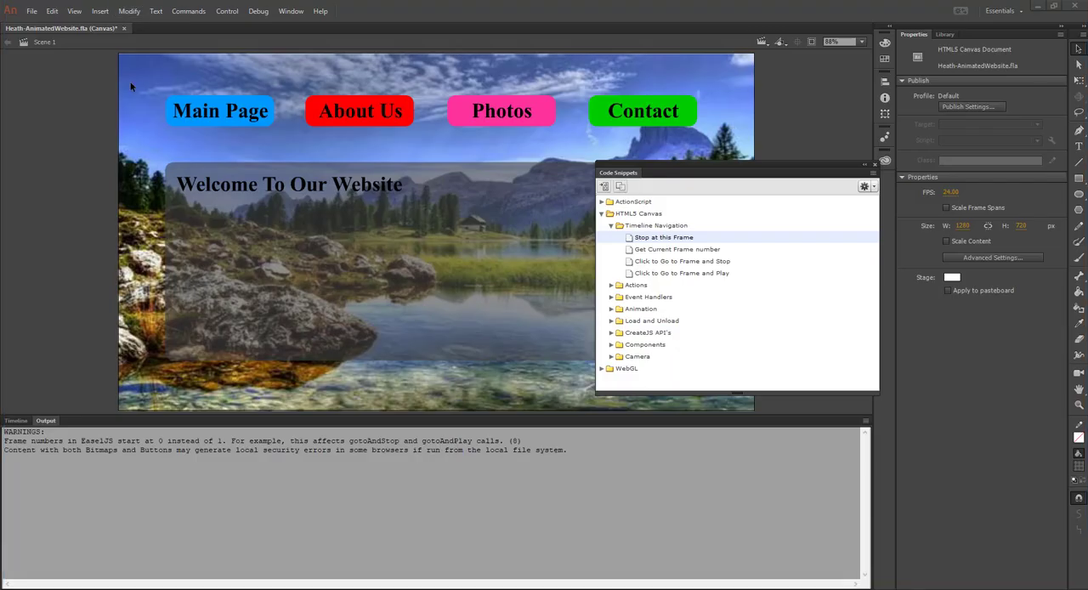
Save the document, and return to the timeline with the code snippets closed
click(31, 11)
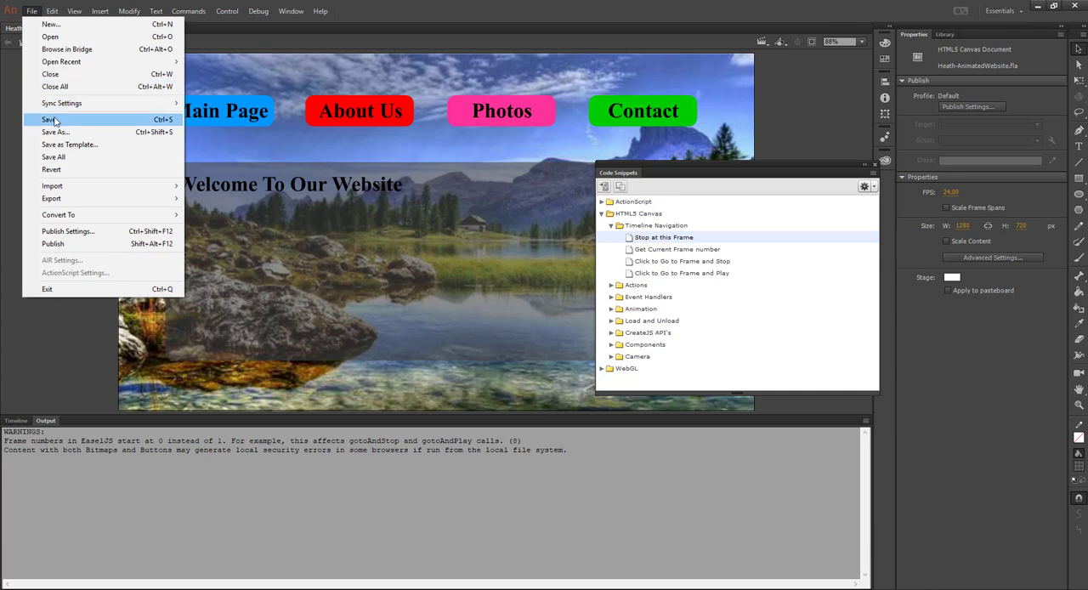
click(56, 119)
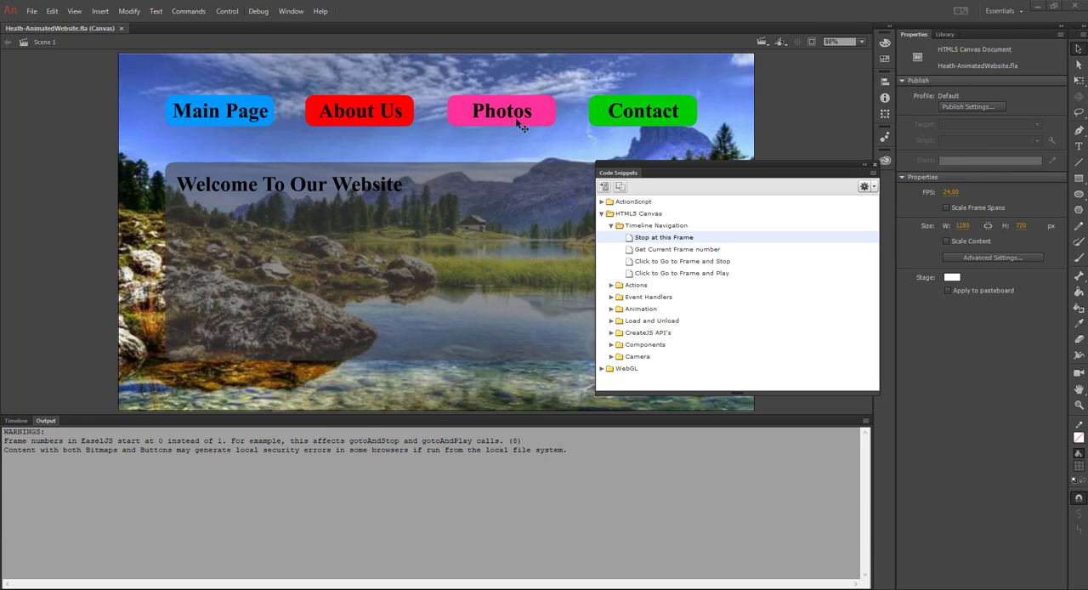
click(17, 420)
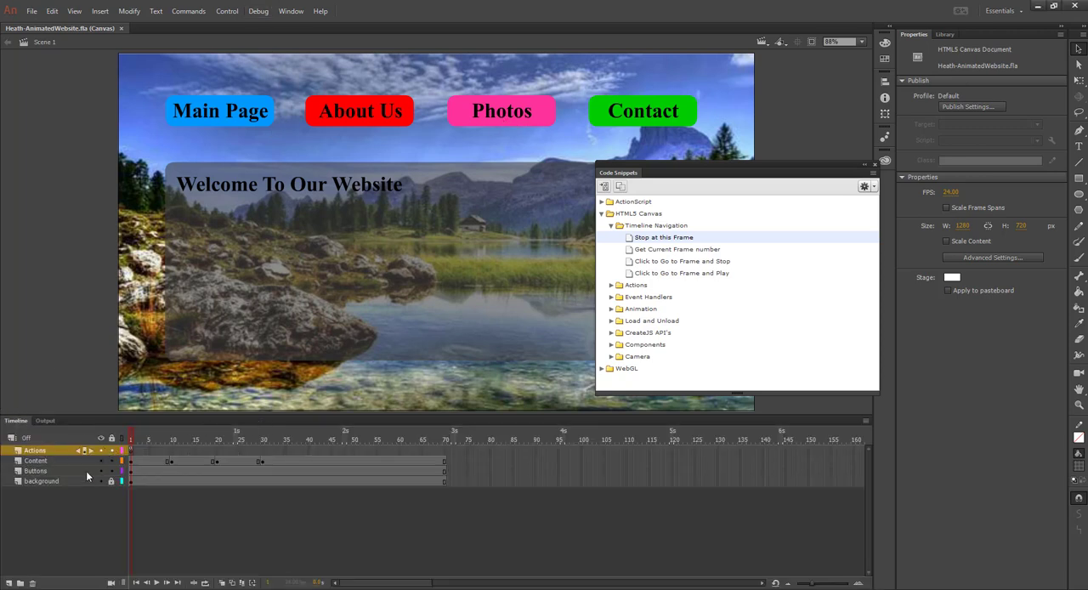
click(875, 163)
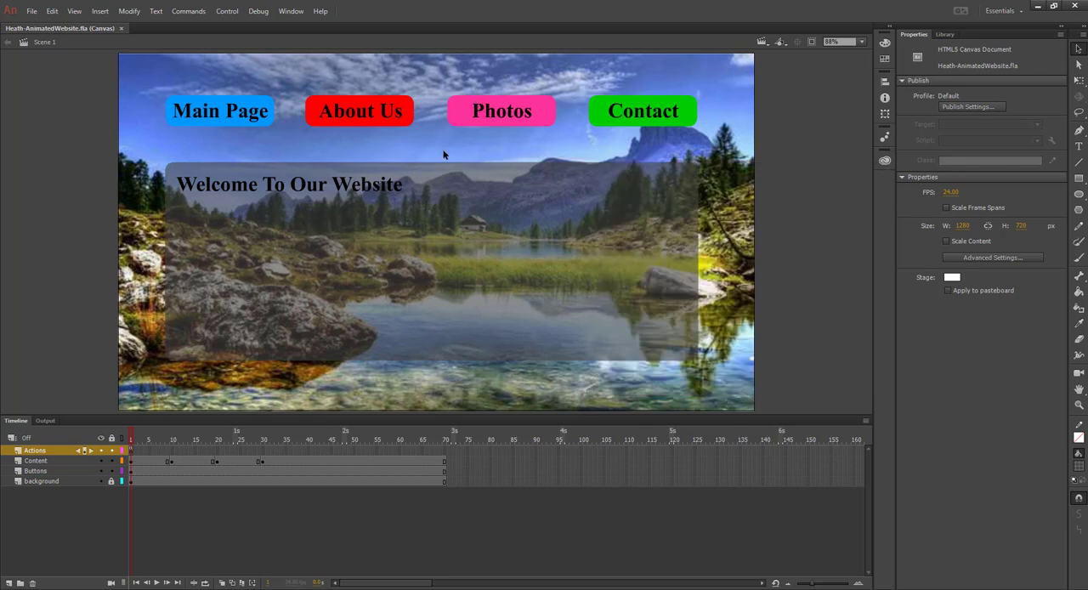
Convert all Photos page content on frame 20 of the Content layer into a movie clip symbol named photoMc
click(218, 462)
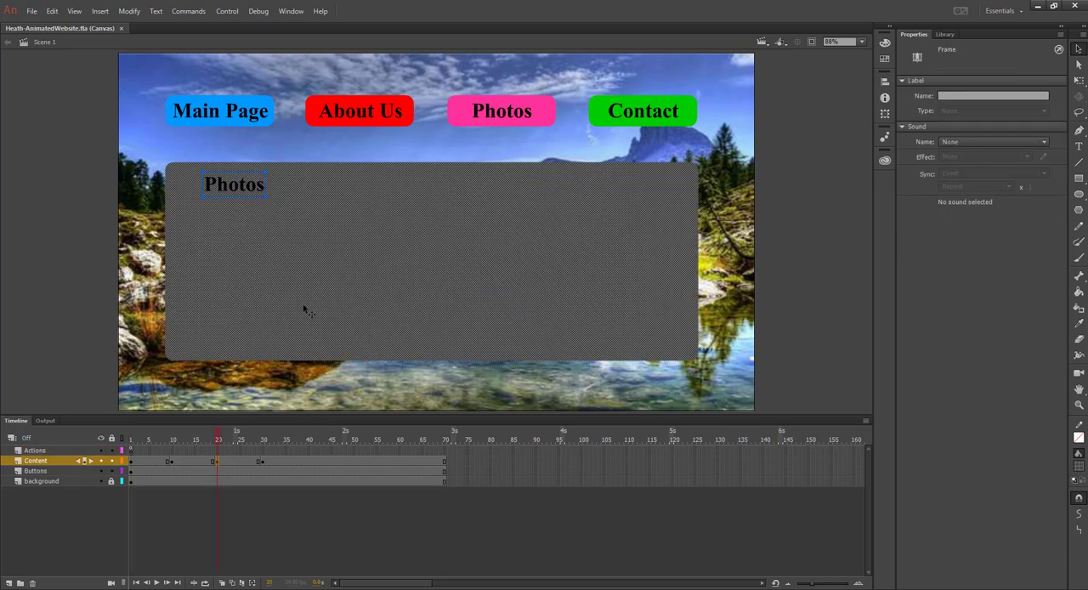
click(97, 161)
drag(132, 153, 725, 376)
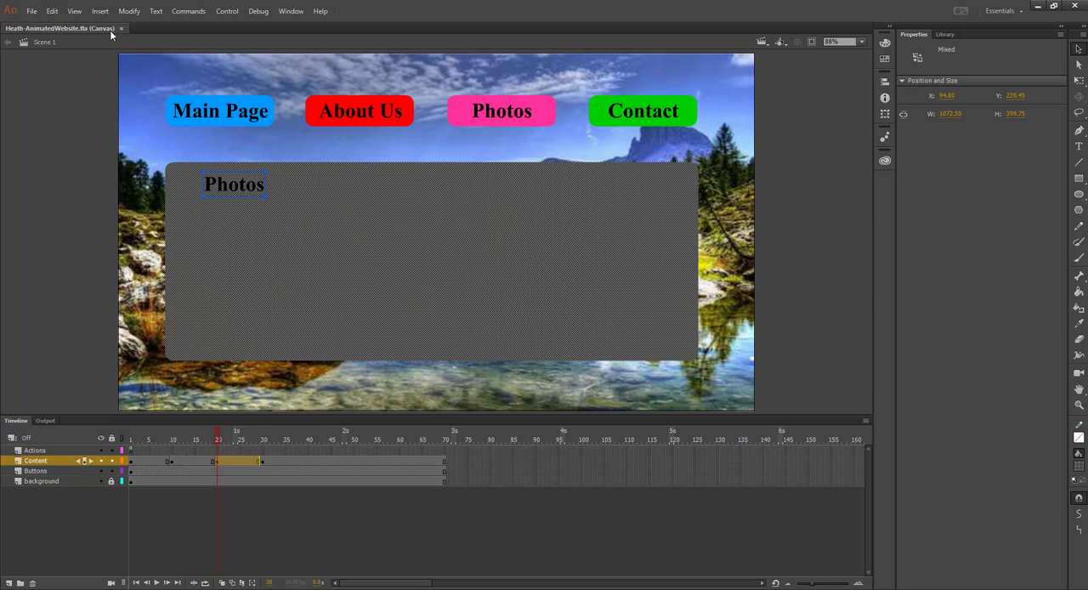
click(137, 12)
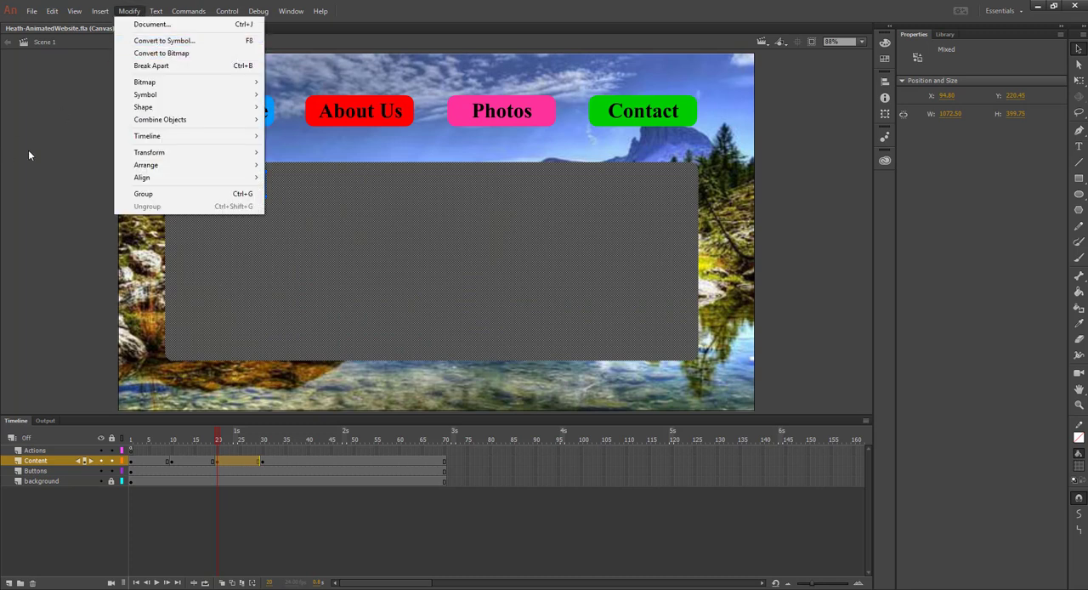
right_click(465, 251)
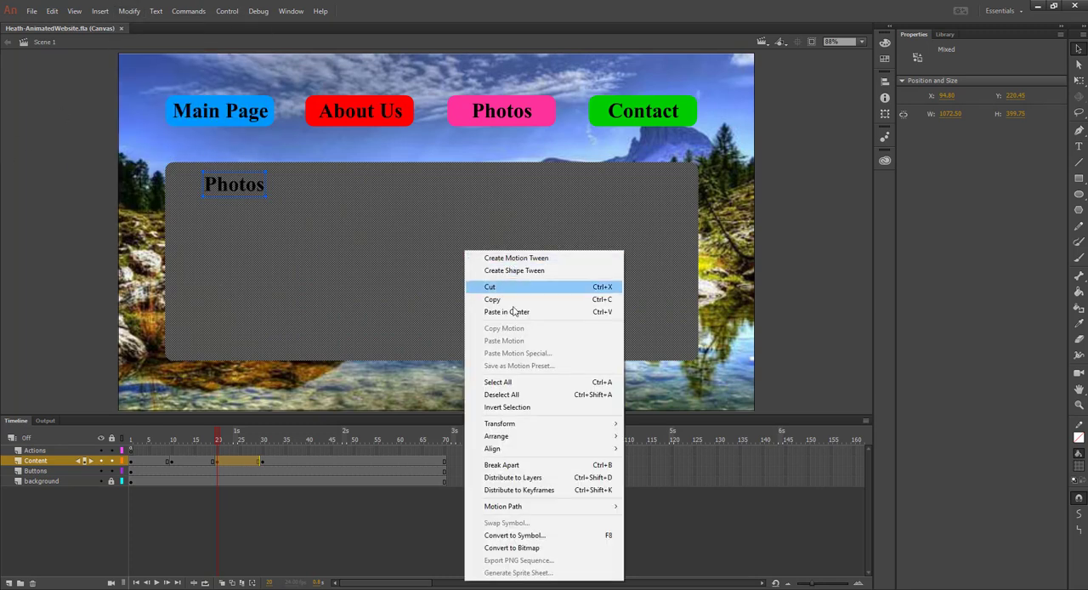
click(514, 535)
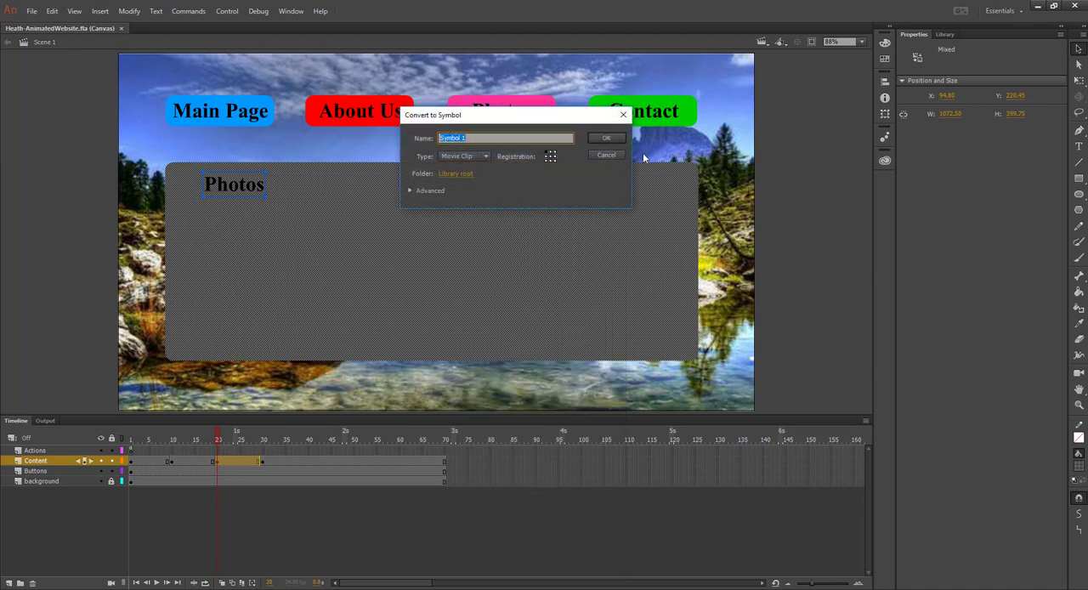
text(photoMc)
click(607, 137)
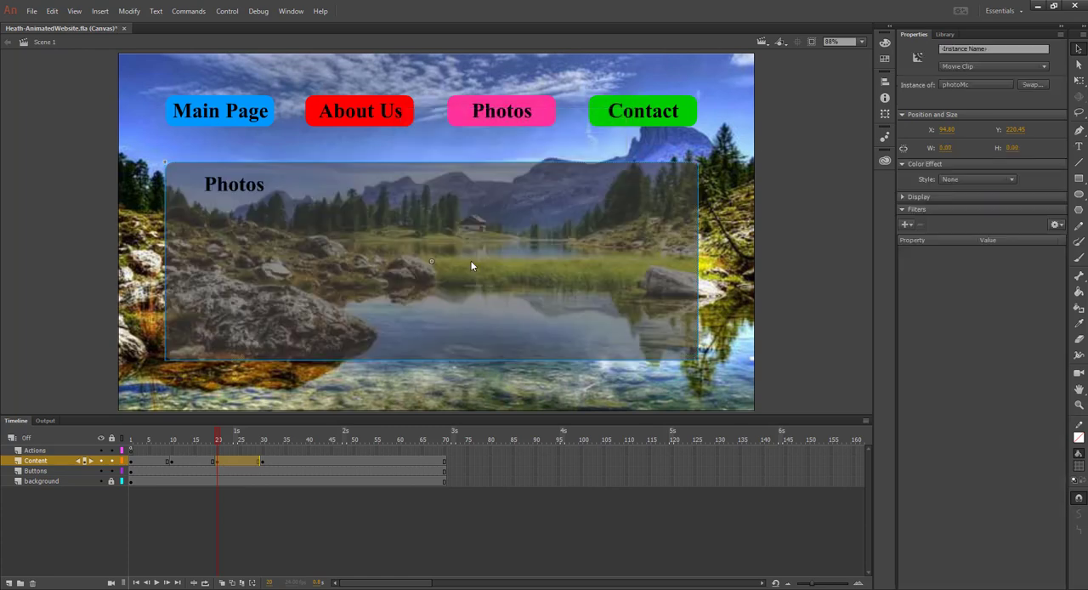
Enter the photoMc movie clip and create a classic tween on frame 1 of its layer
double_click(310, 272)
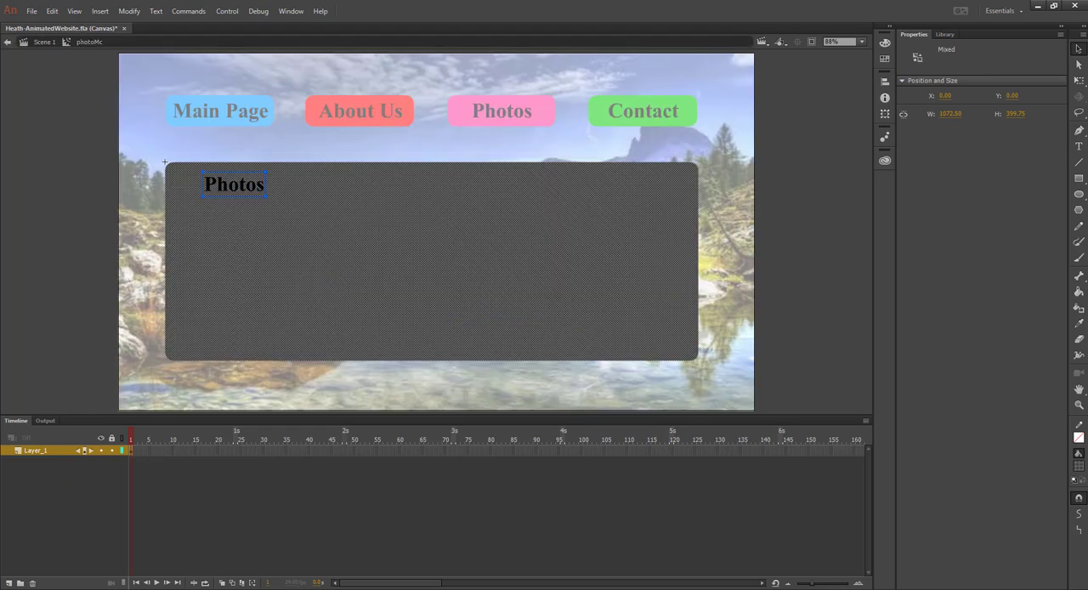
key(F8)
right_click(130, 451)
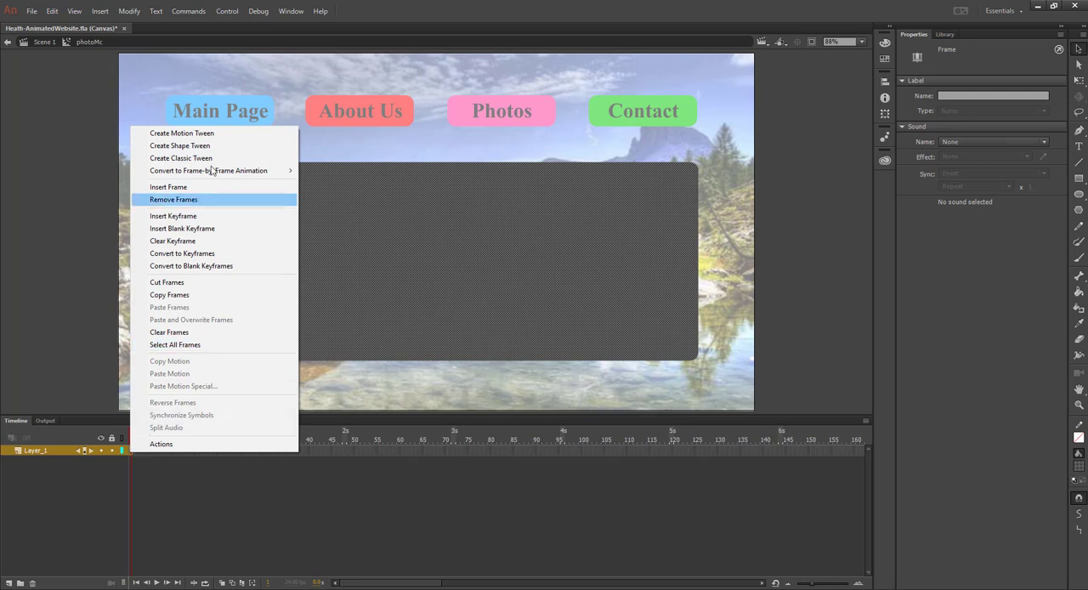
click(189, 159)
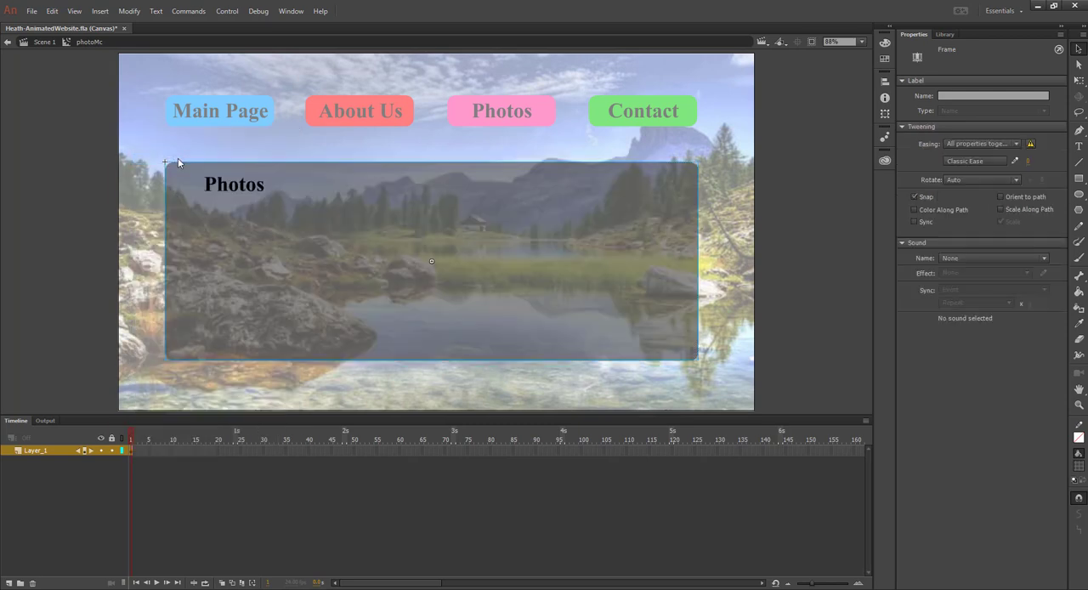
click(286, 451)
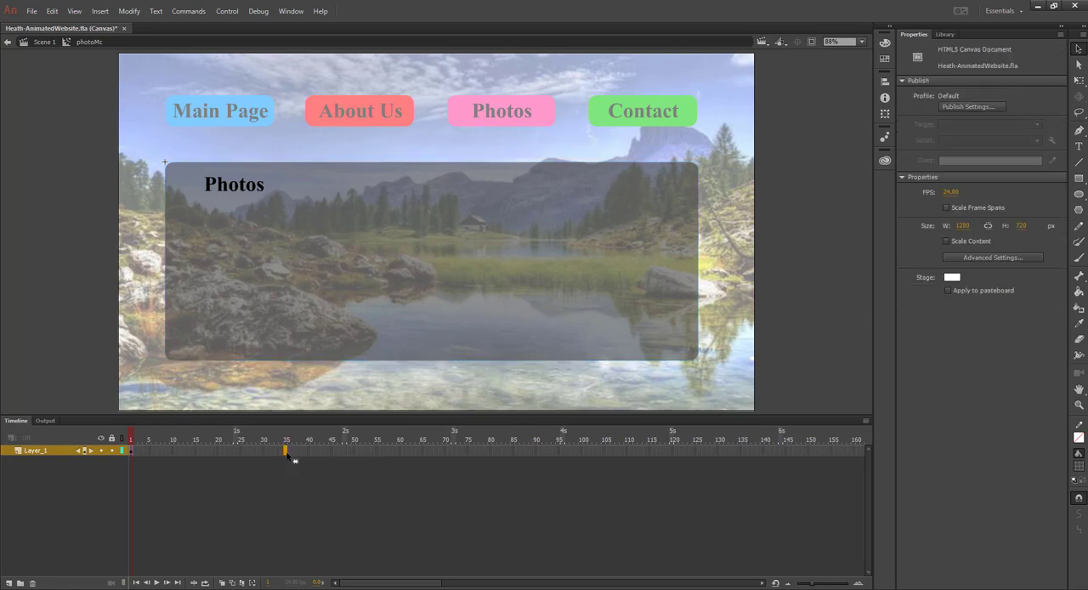
right_click(286, 454)
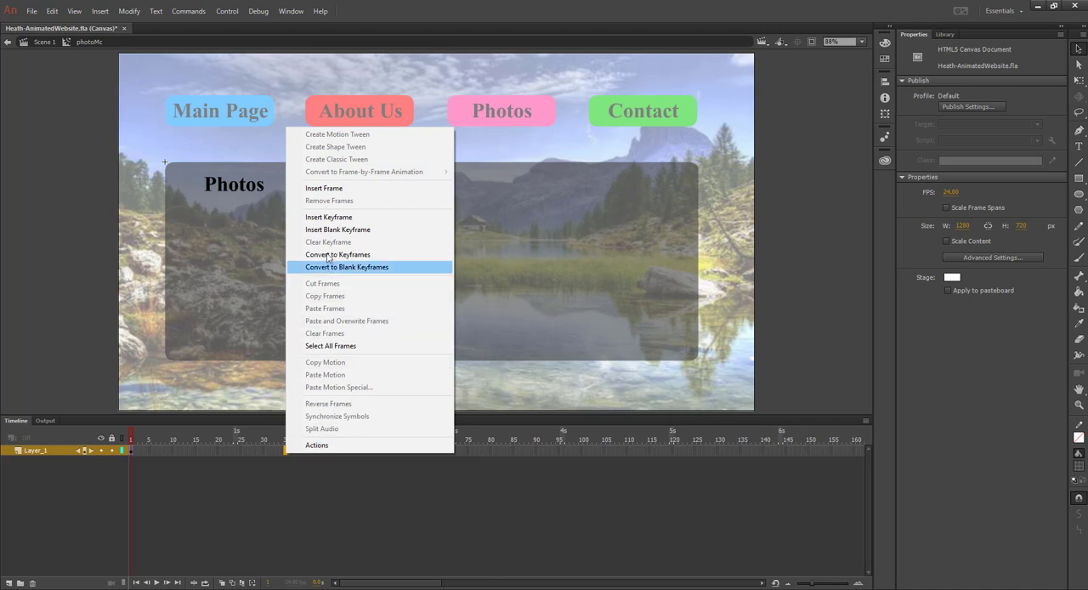
click(332, 218)
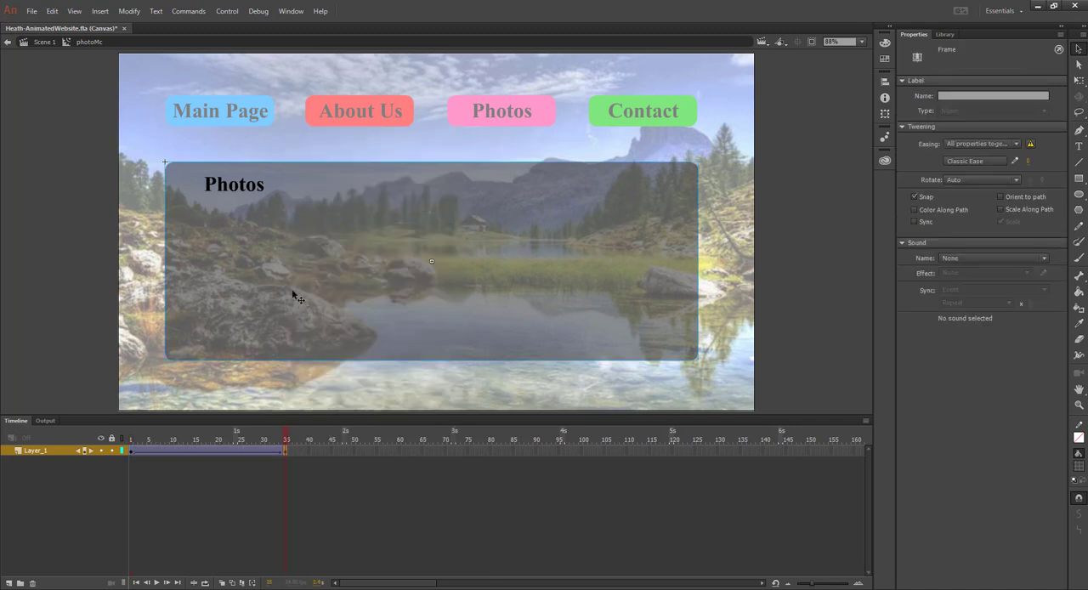
drag(263, 274, 861, 273)
drag(292, 441, 110, 440)
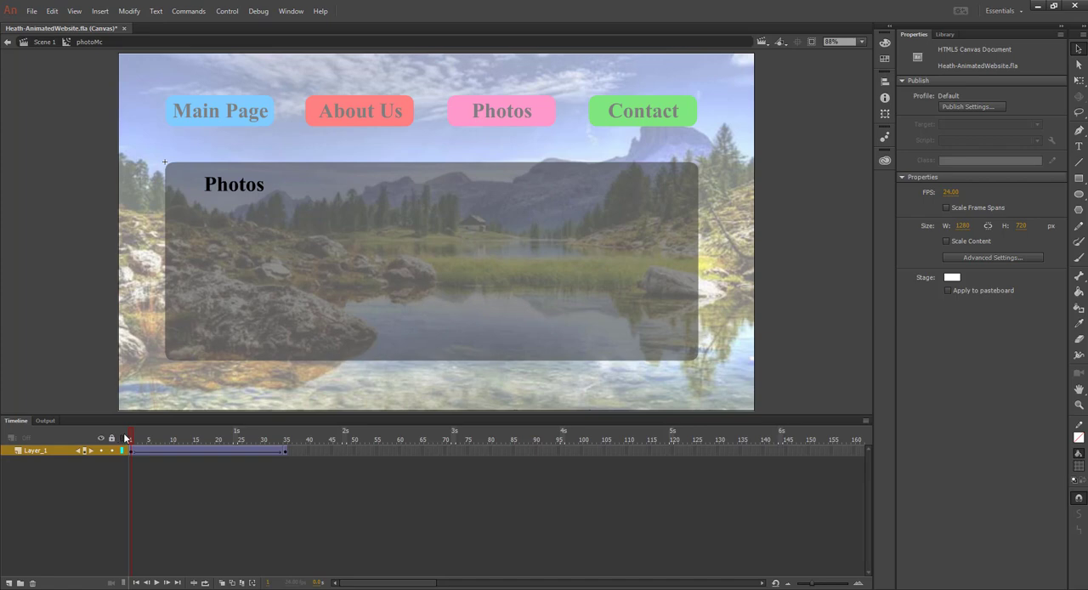
key(ctrl+z)
key(ctrl+z)
key(ctrl+z)
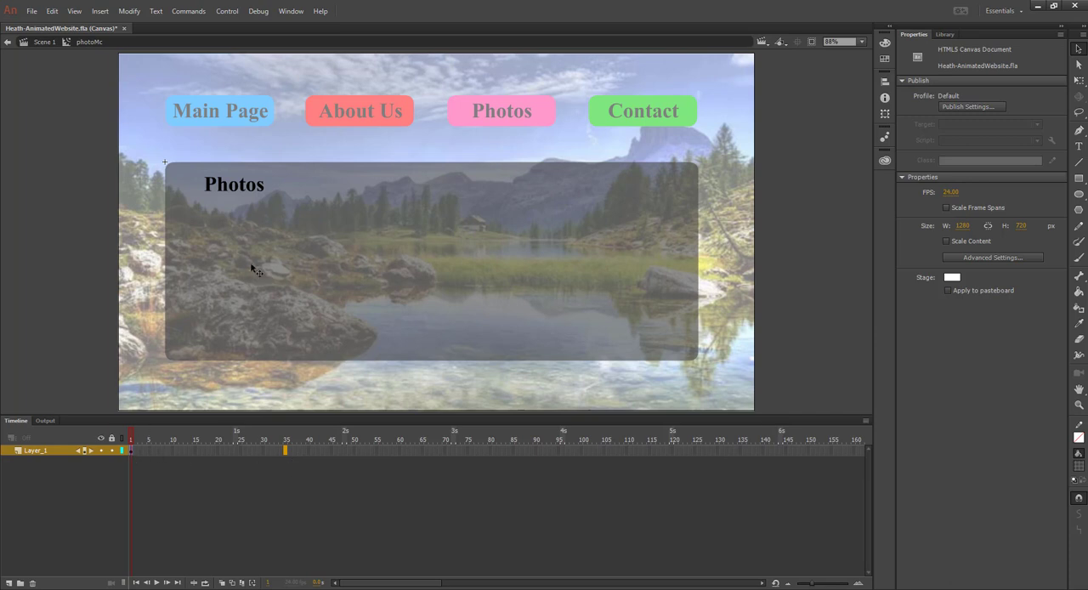
Place the Photos content off-stage right at about X 1753 on frame 1, and back at about X 536 on a new keyframe at frame 35
drag(246, 262, 851, 262)
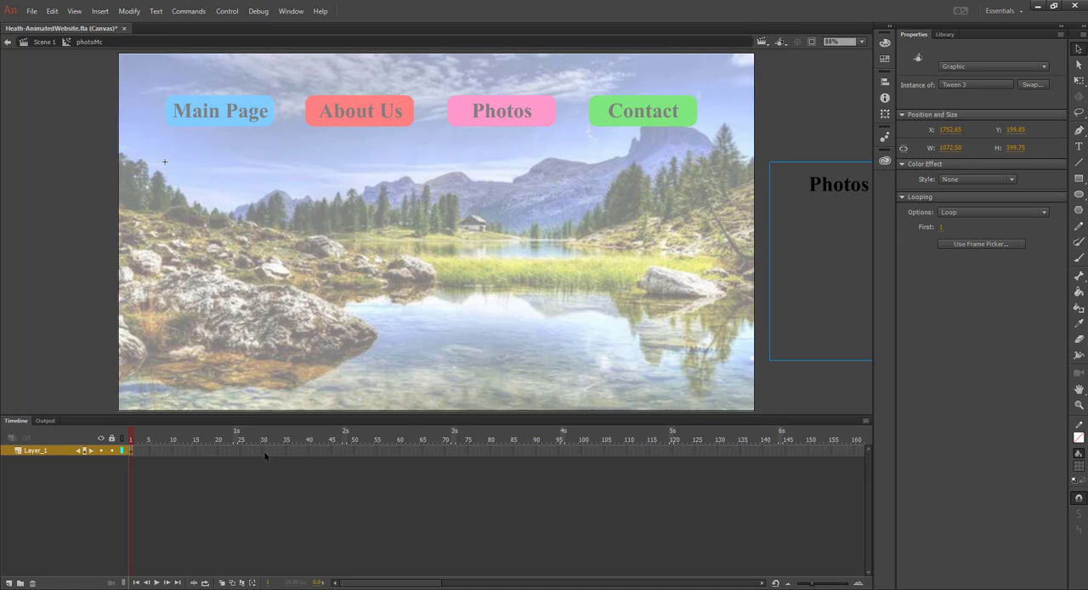
click(285, 453)
right_click(285, 453)
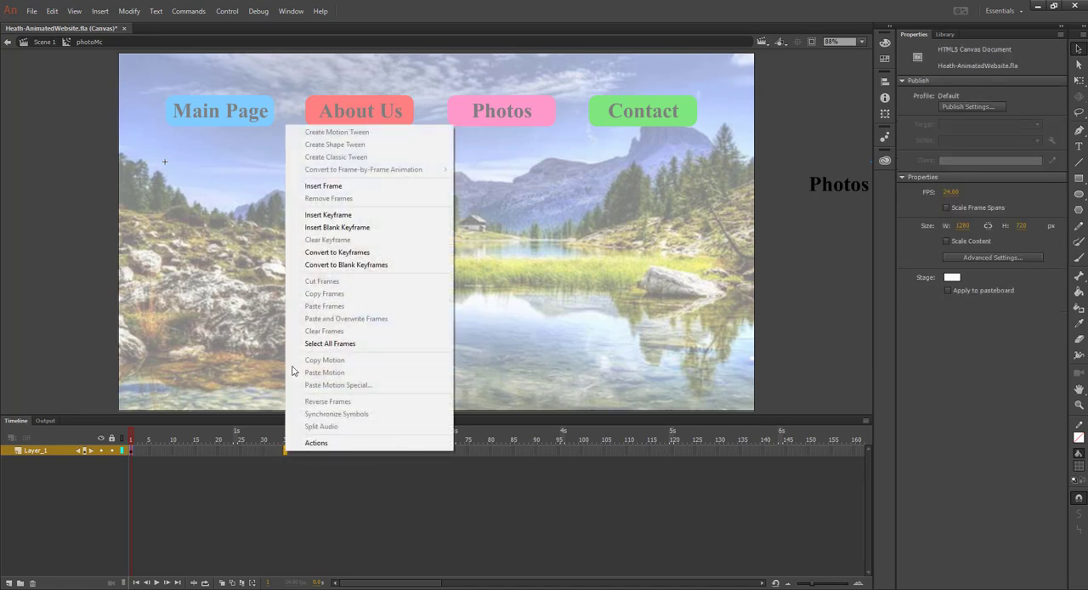
click(327, 215)
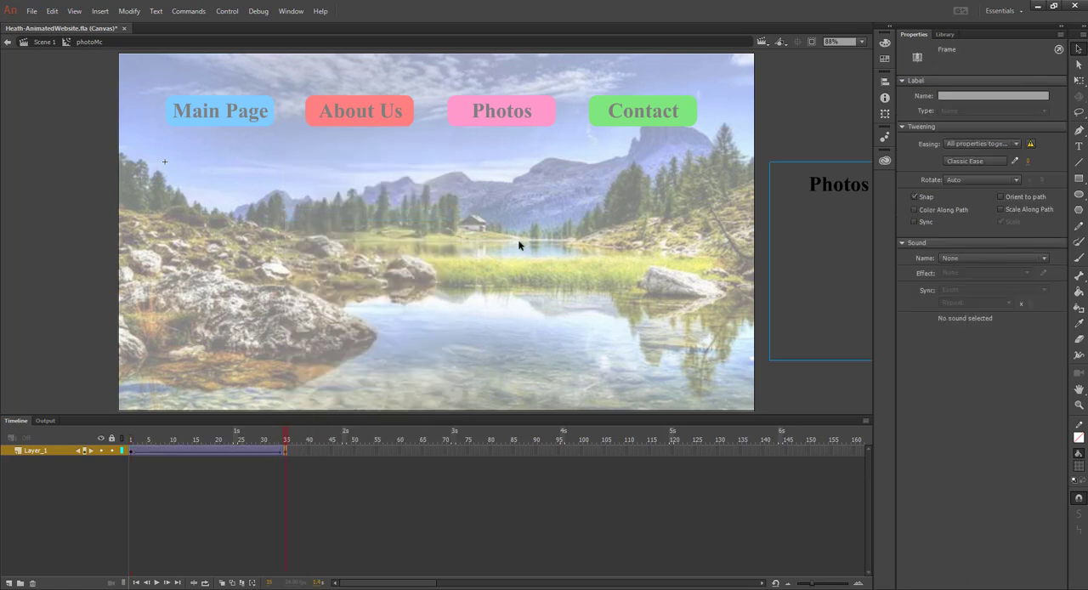
drag(822, 270, 217, 271)
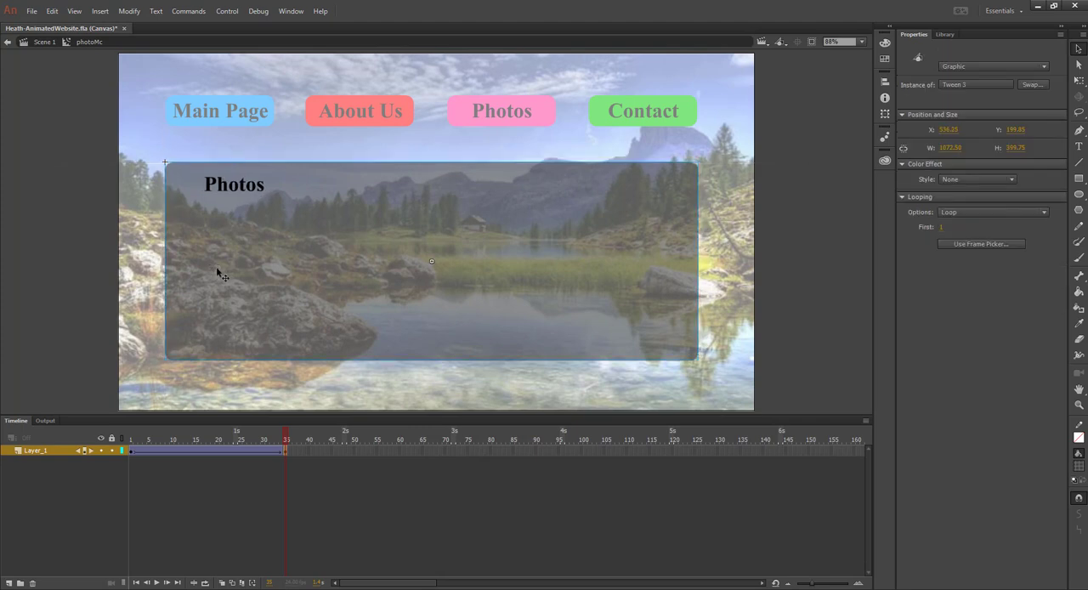
mouse_move(282, 439)
mouse_down()
mouse_move(90, 434)
mouse_move(288, 439)
mouse_up()
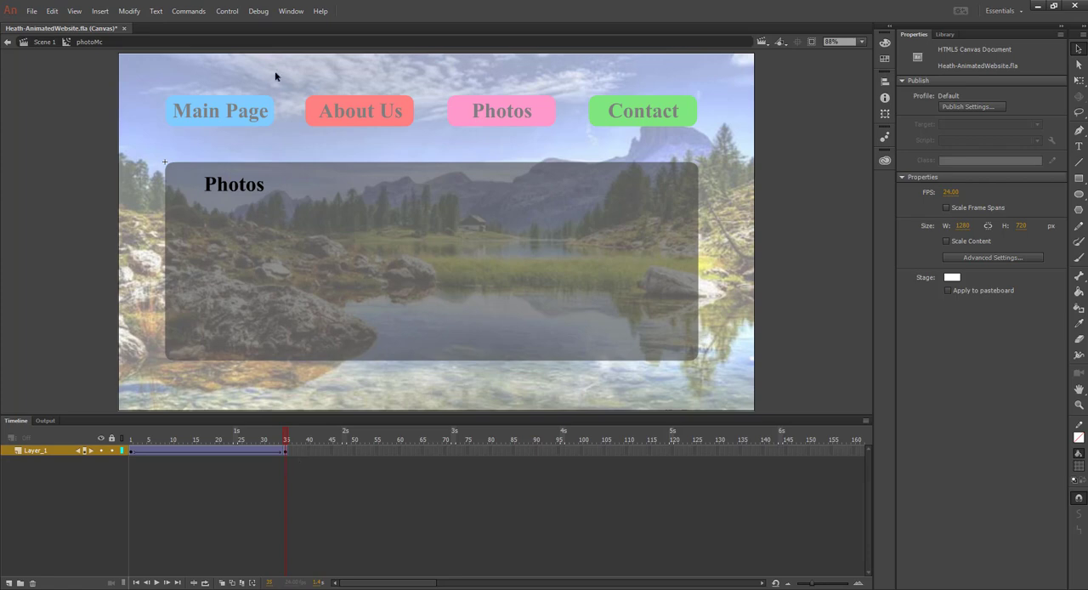
Add the HTML5 Canvas Stop at this Frame snippet to frame 35 of the photoMc movie clip, and close the code editor
click(291, 11)
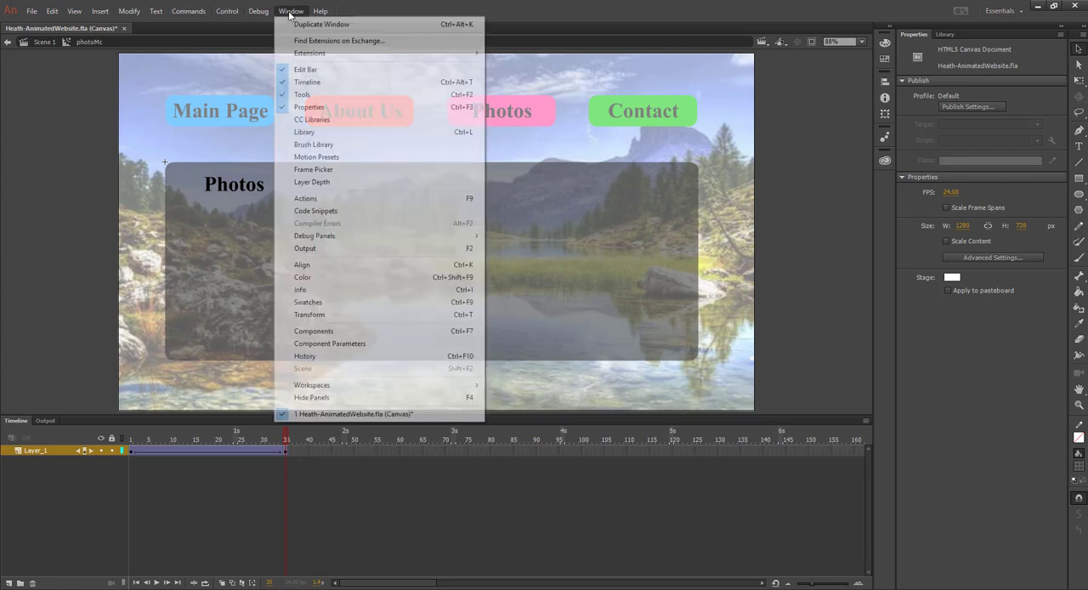
click(327, 214)
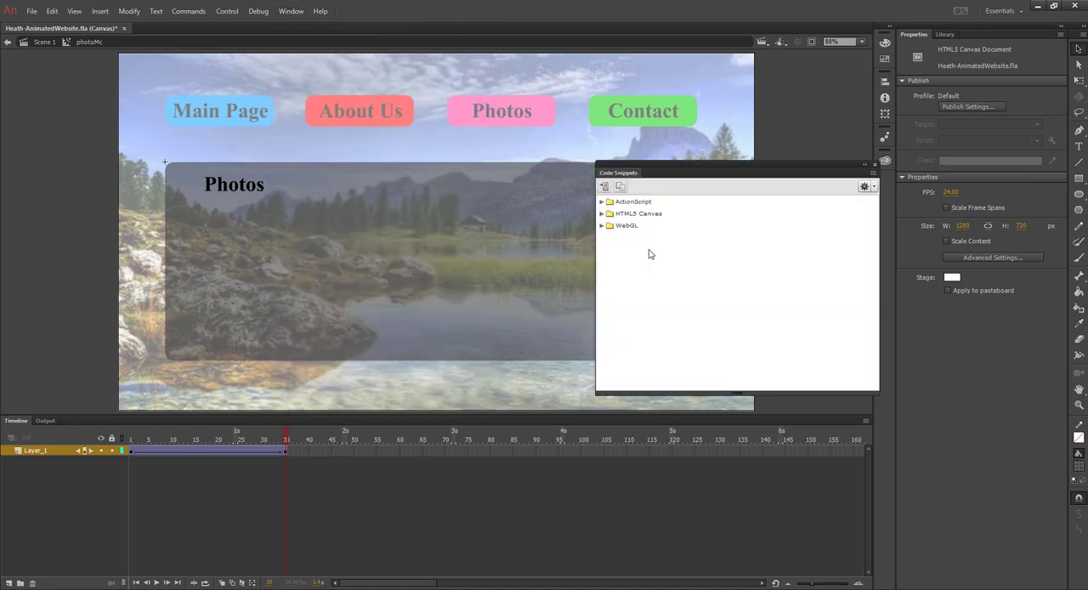
click(602, 213)
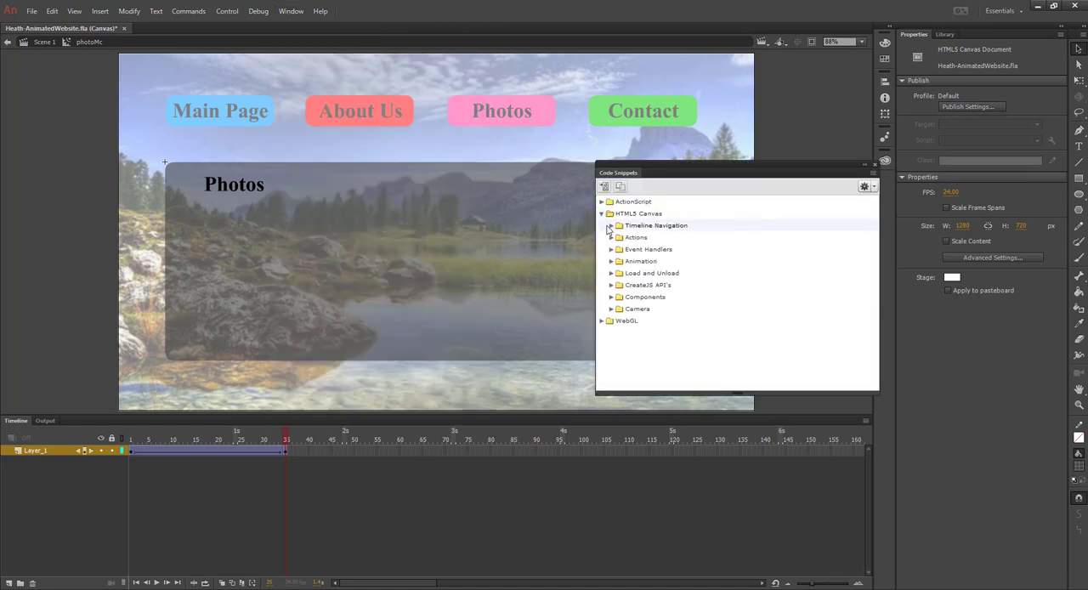
click(611, 225)
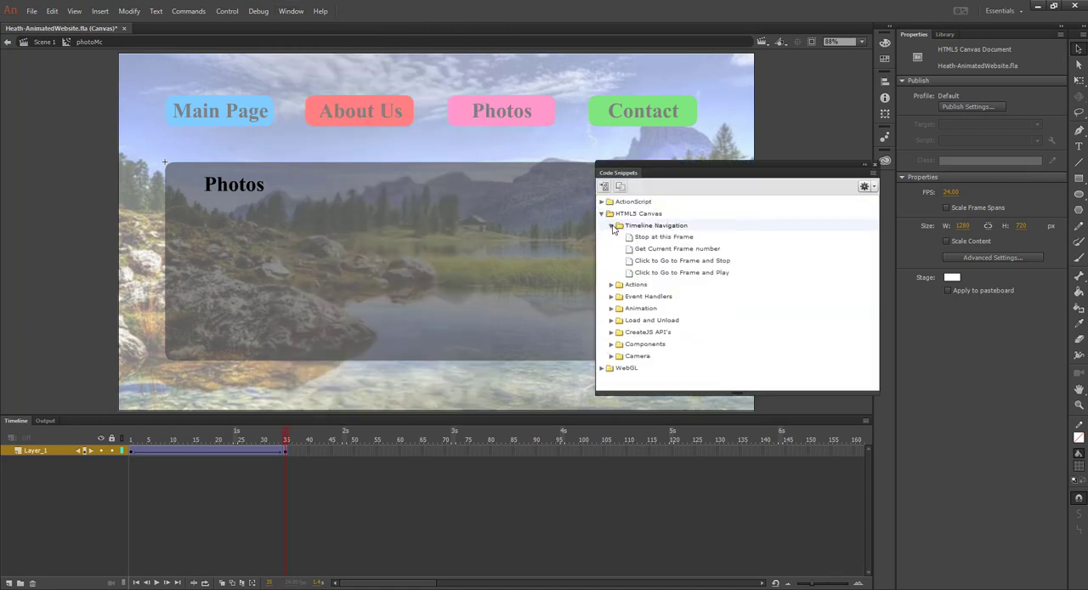
right_click(676, 240)
click(715, 244)
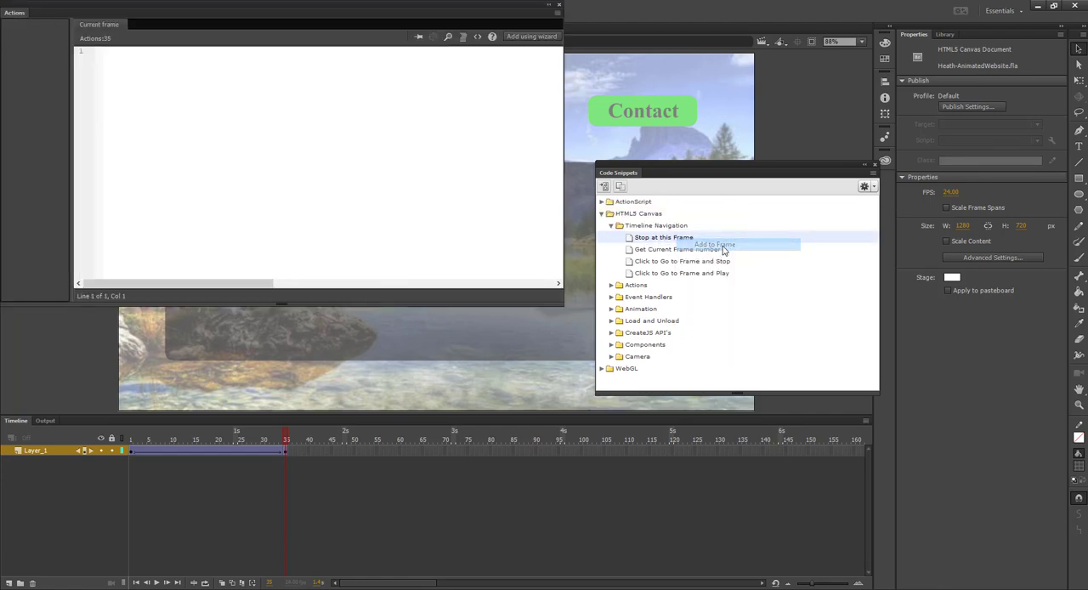
click(557, 7)
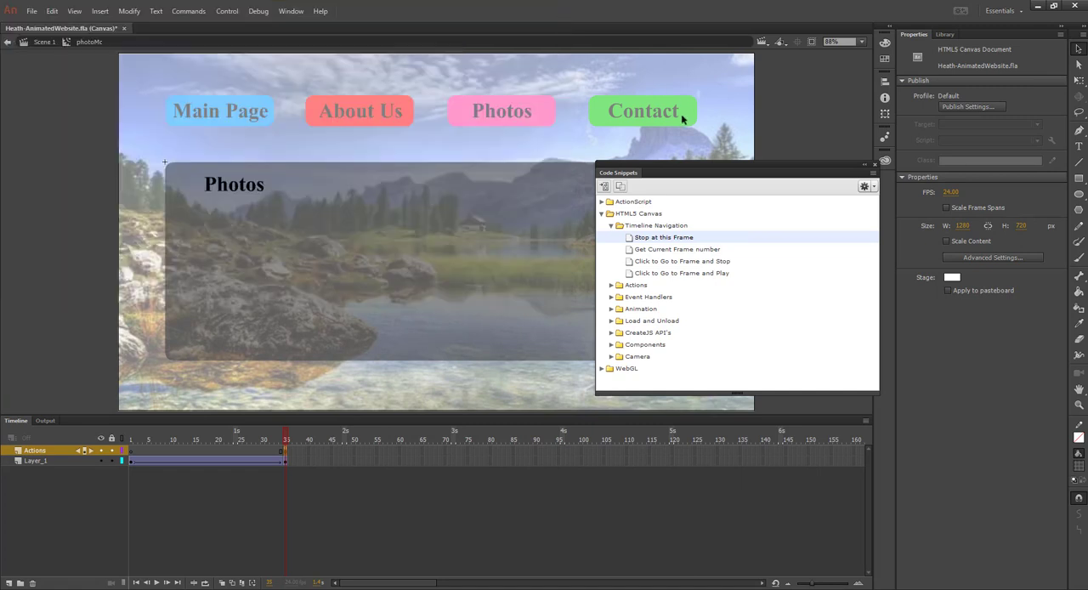
Test the site in the browser by visiting the About Us, Photos and Main Page pages, and return to Animate
key(ctrl+Return)
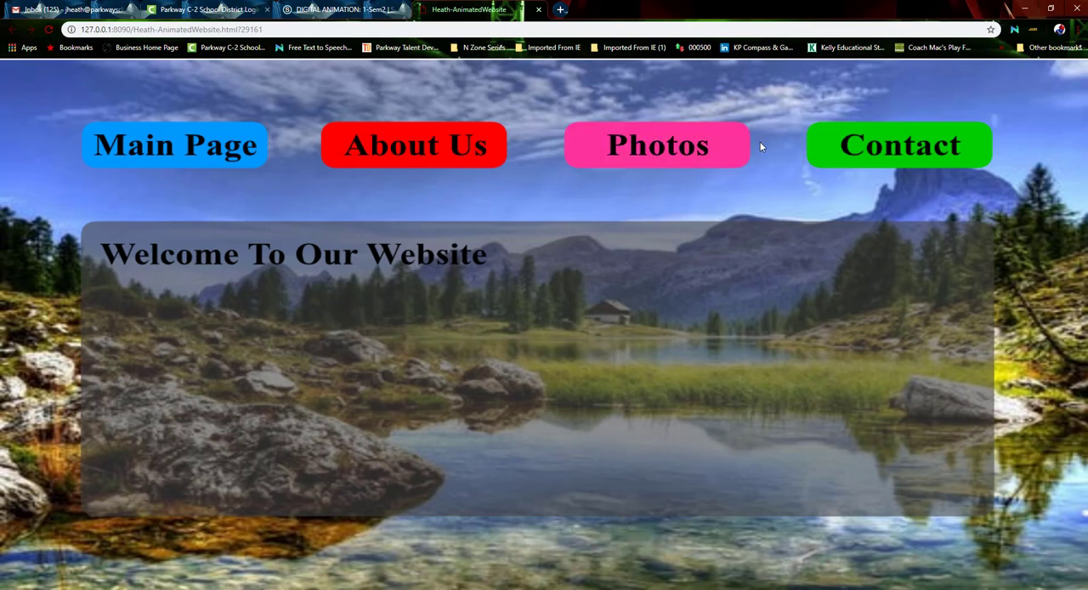
click(394, 151)
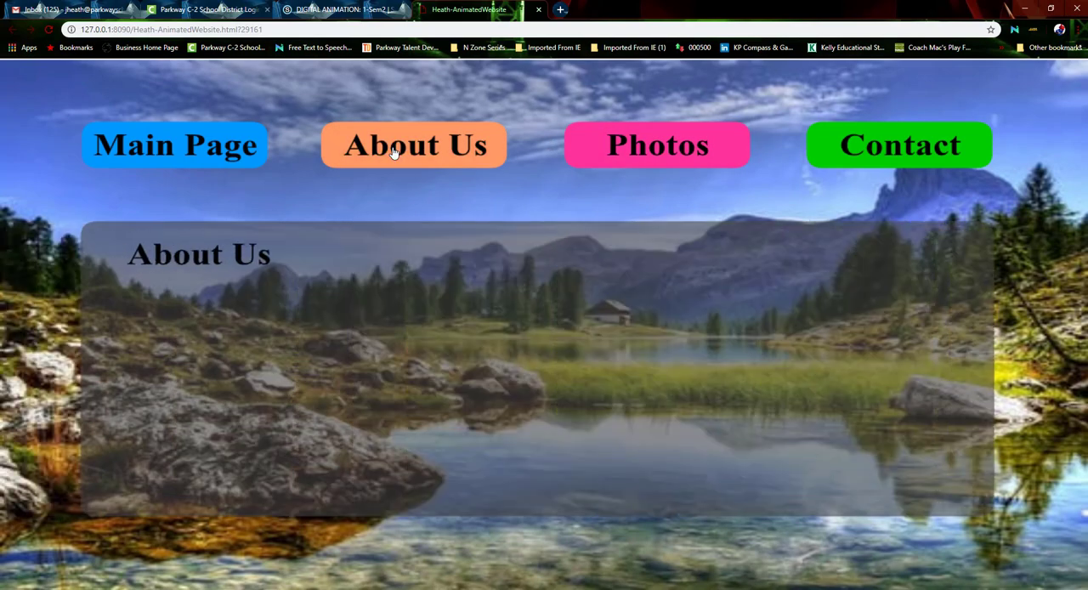
click(639, 150)
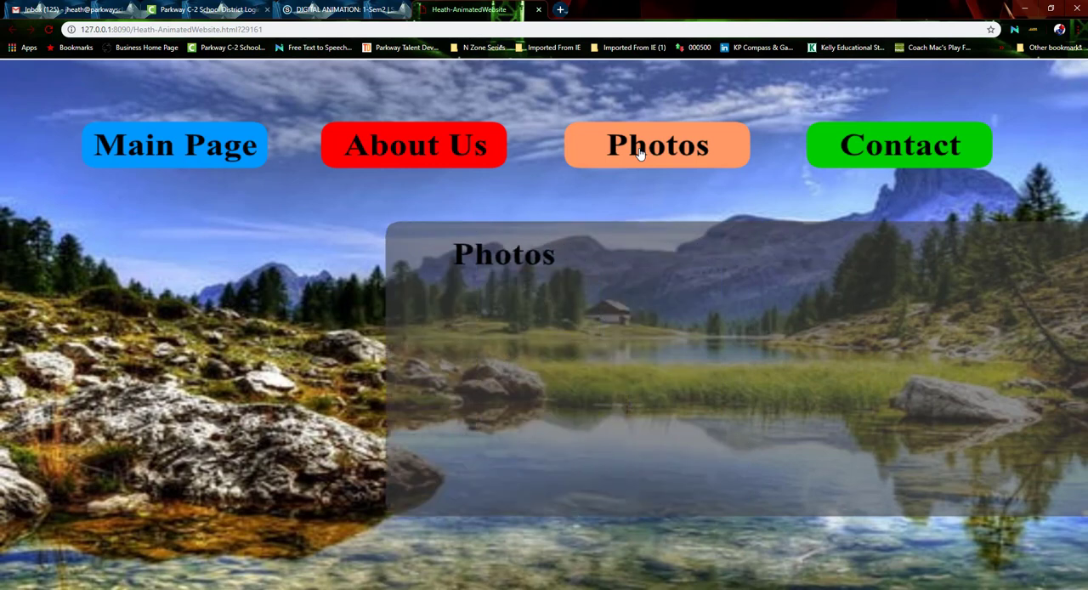
click(194, 137)
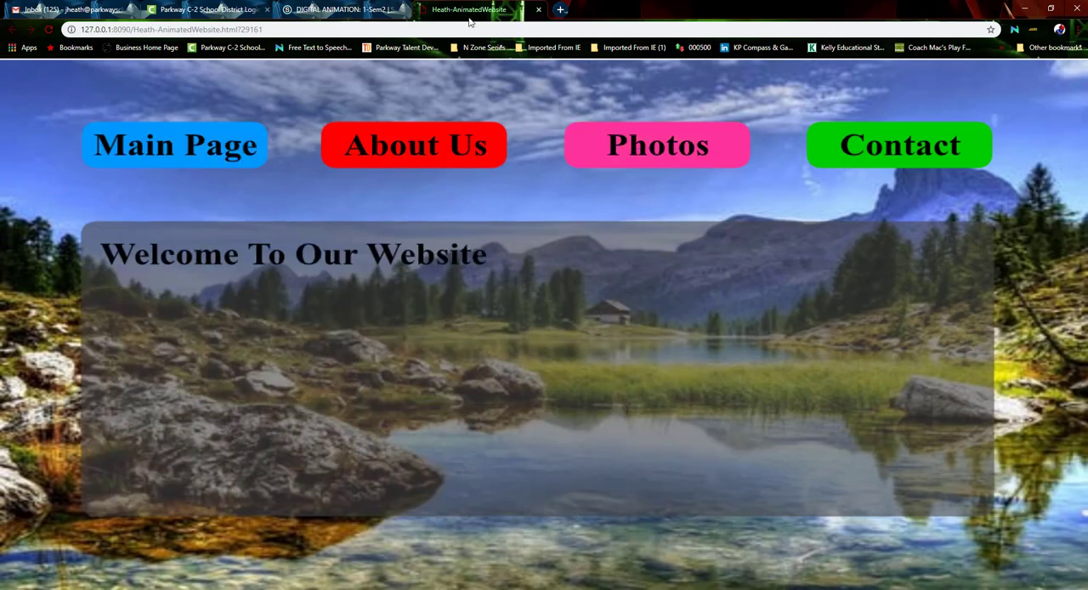
click(1024, 9)
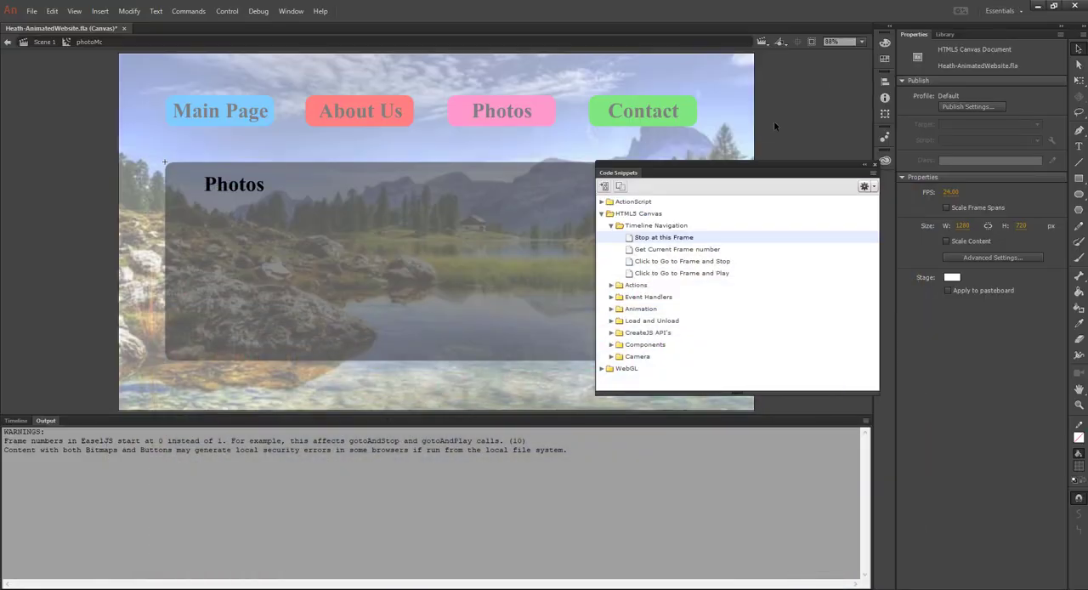
Close the code snippets and return to the timeline of Scene 1
click(875, 165)
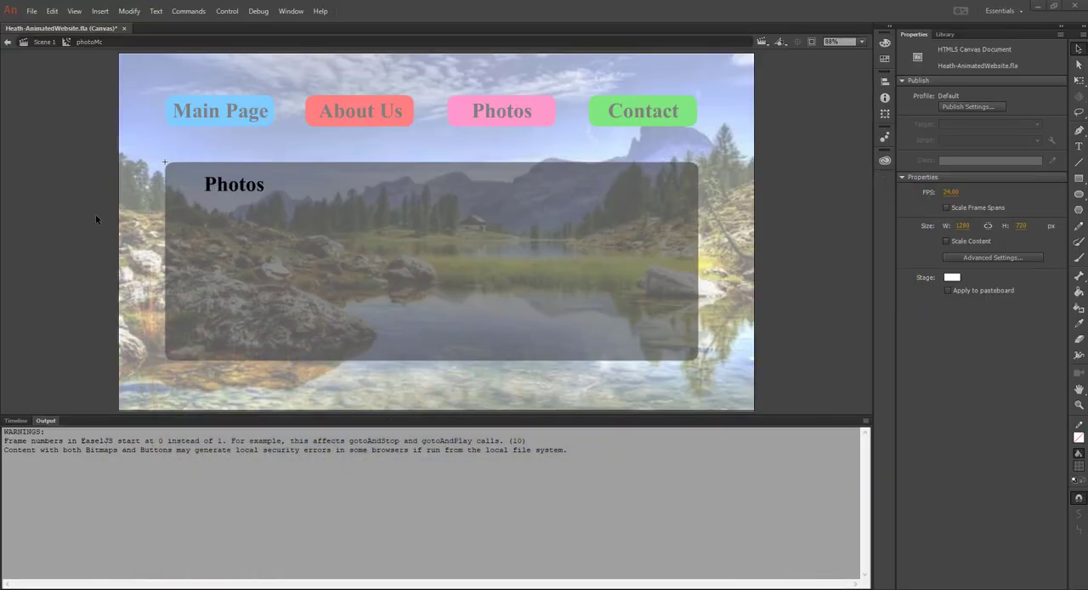
click(41, 42)
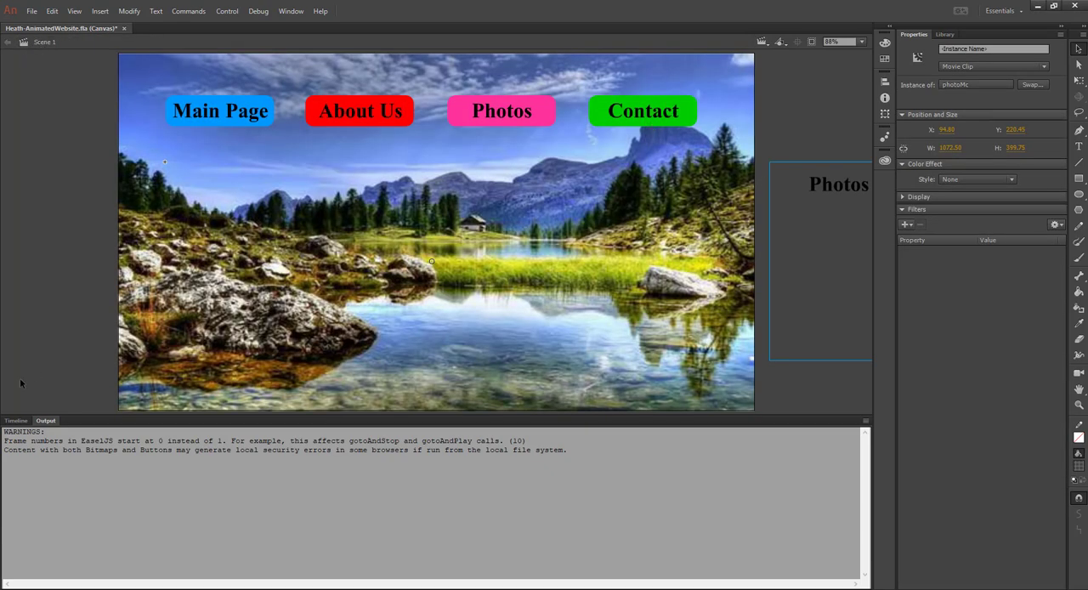
click(18, 421)
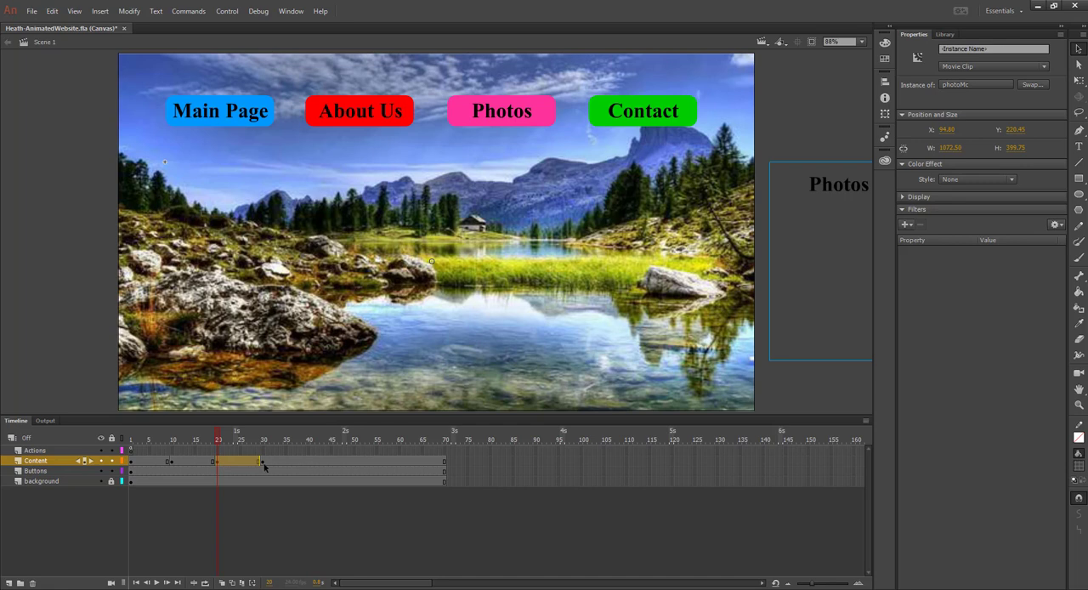
Convert all Contact page content on frame 30 of the Content layer into a movie clip symbol named contactMc
click(626, 116)
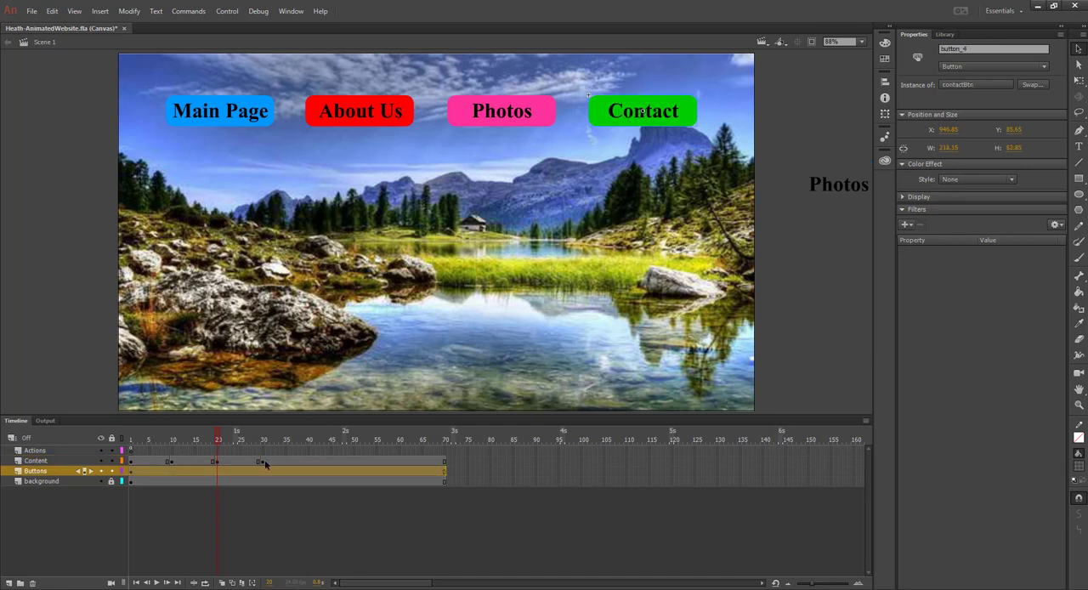
click(262, 462)
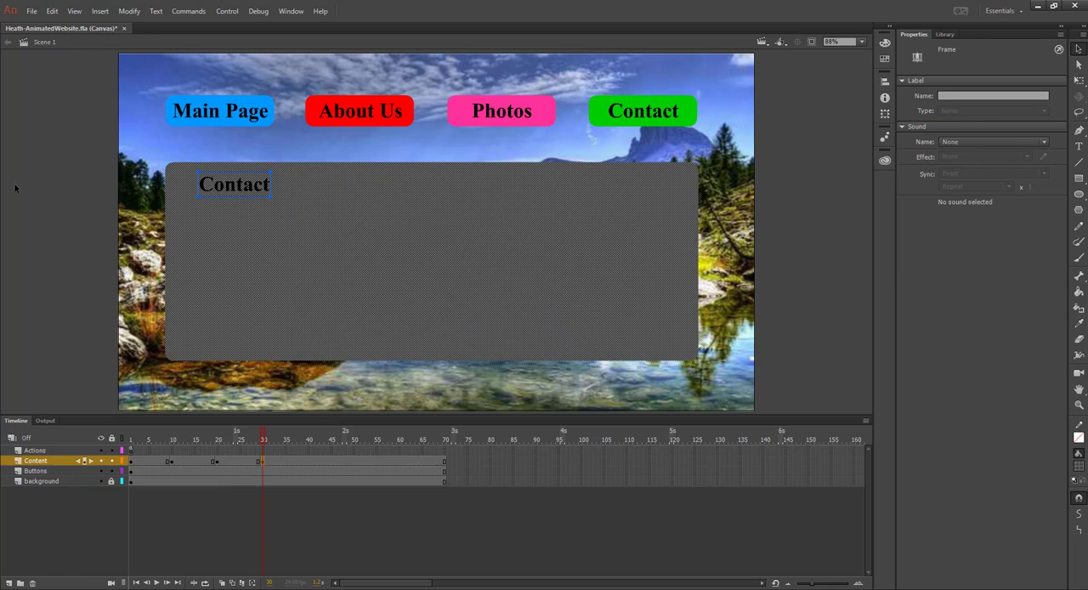
click(135, 199)
drag(192, 185, 725, 382)
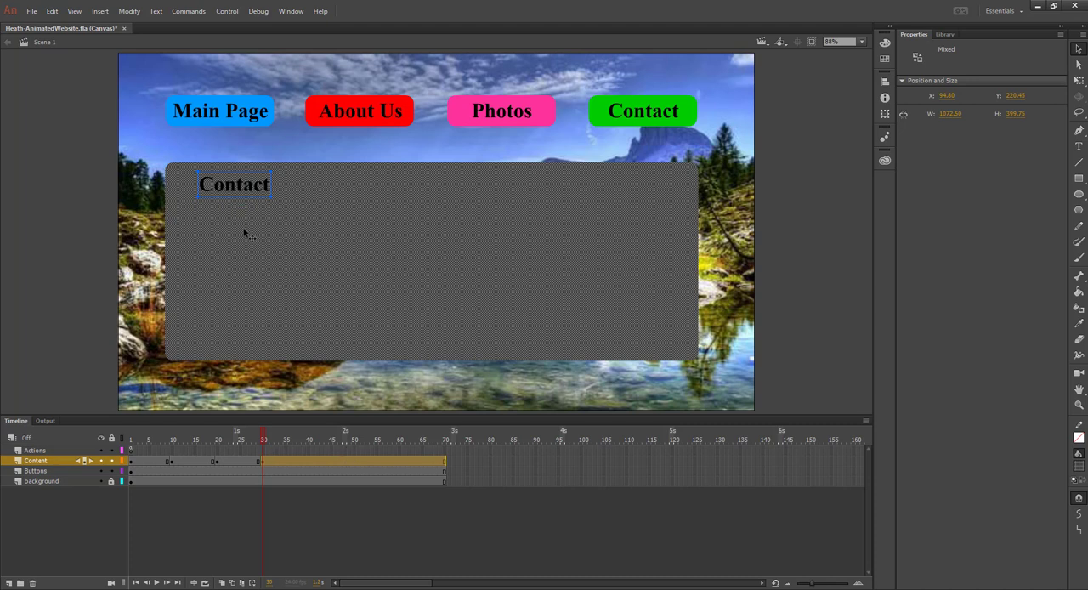
click(129, 11)
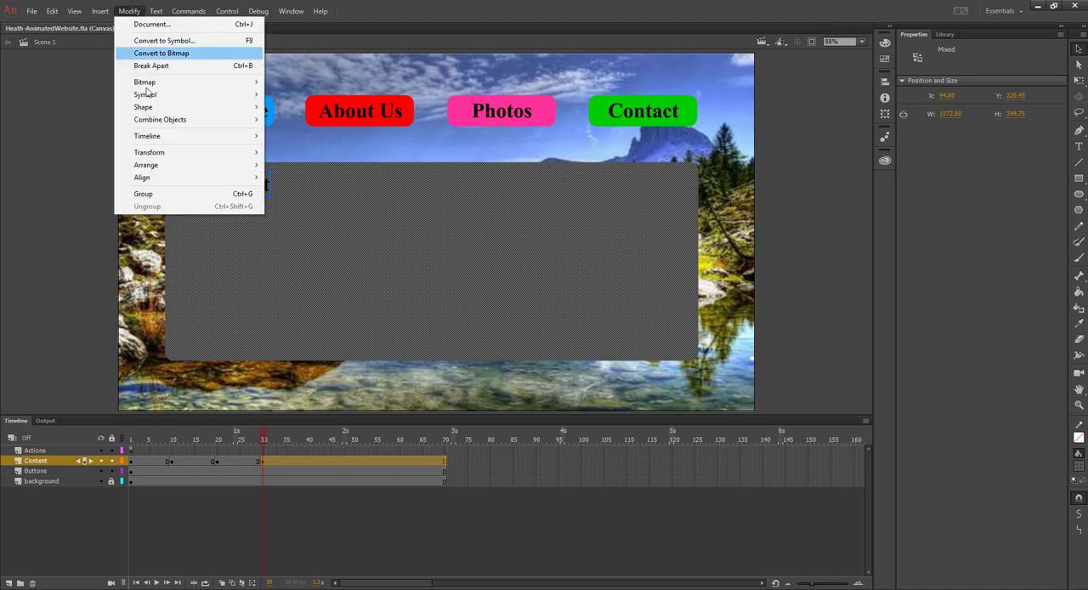
click(154, 42)
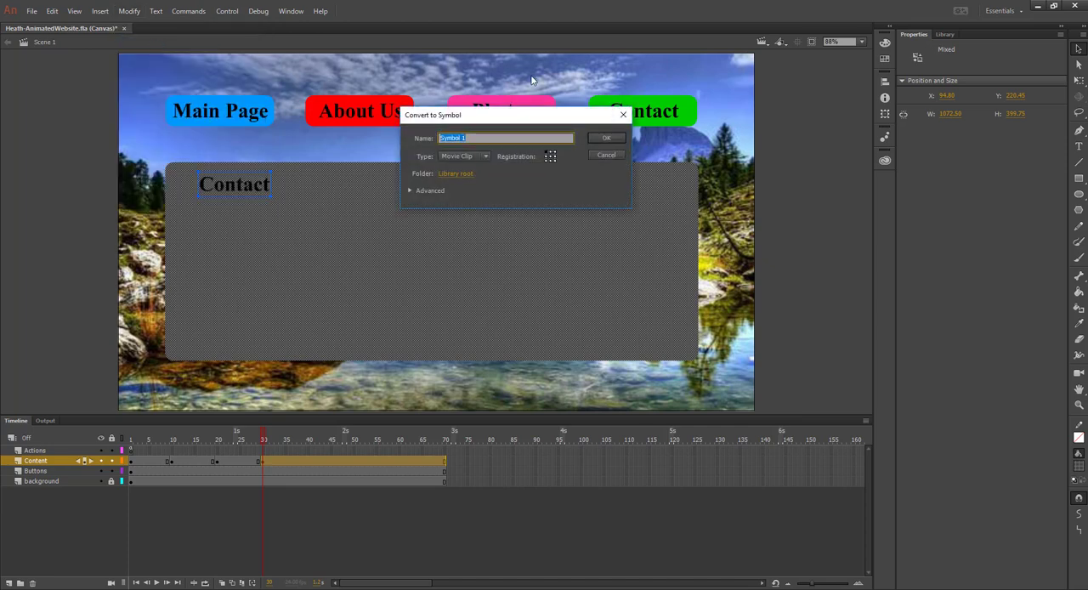
text(contactMc)
click(606, 138)
Enter the contactMc movie clip and apply the pulse default motion preset to its content, accepting the conversion to a symbol
double_click(239, 281)
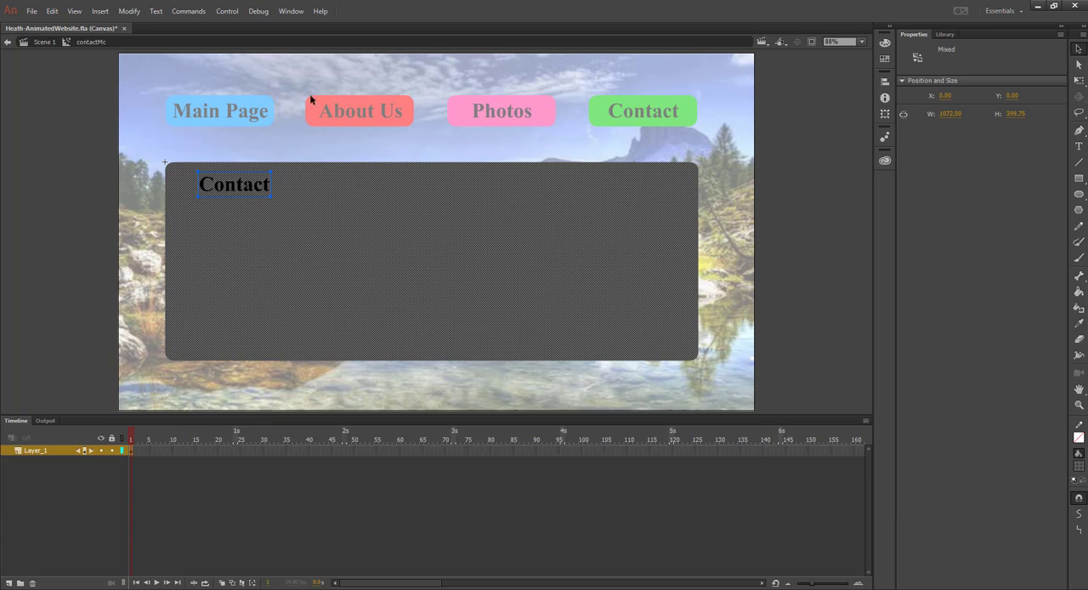
click(291, 11)
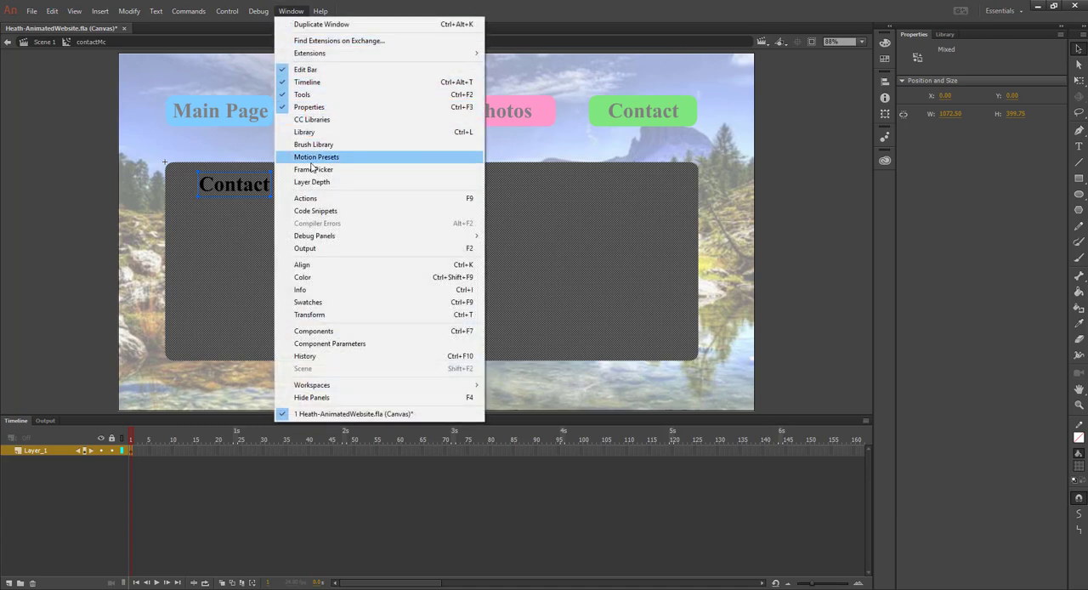
click(326, 158)
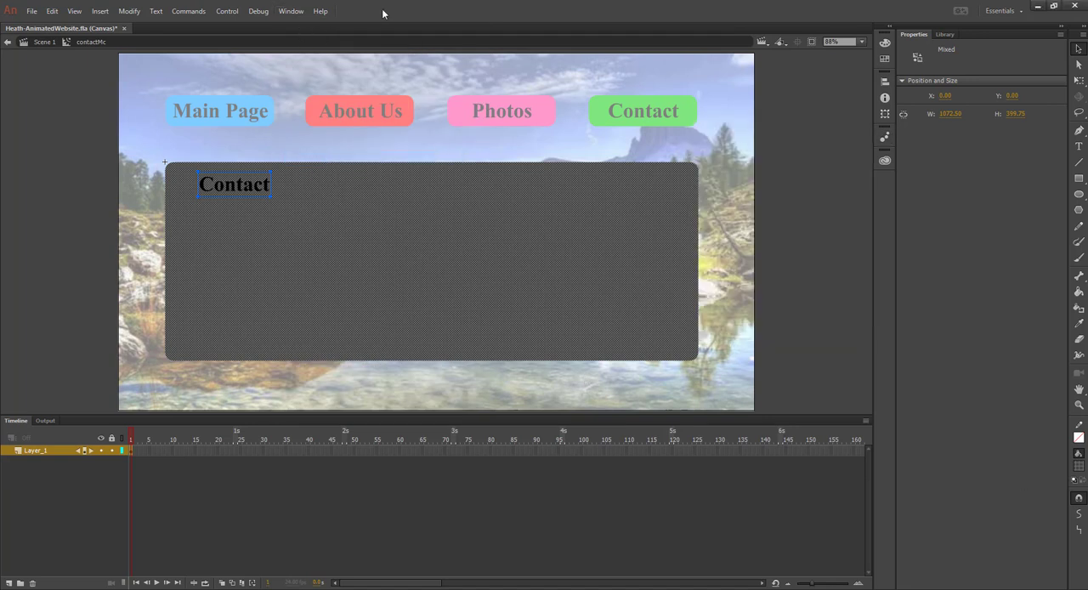
click(291, 11)
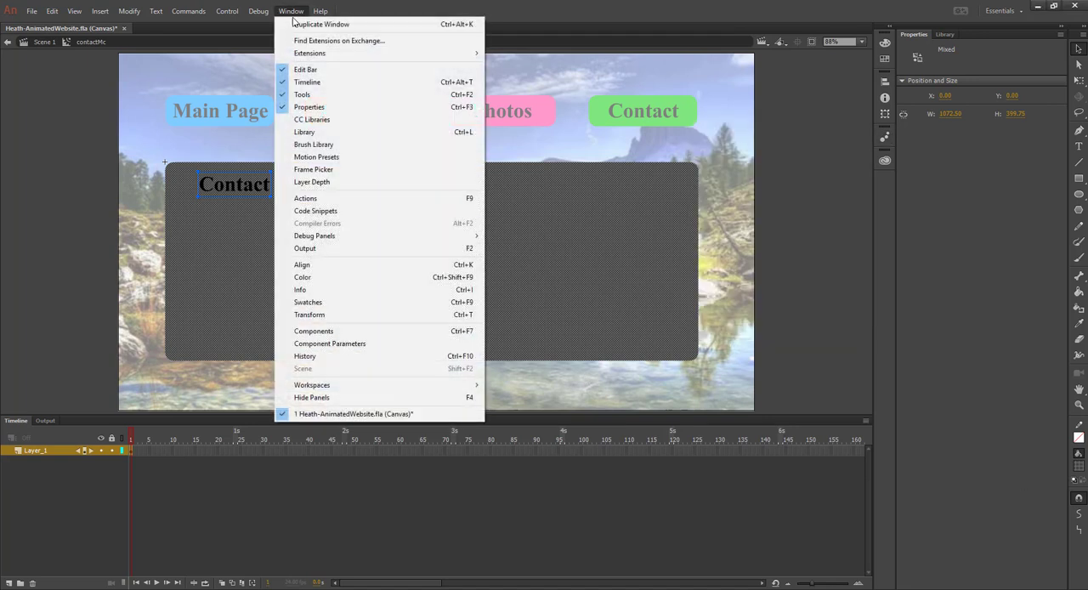
click(316, 158)
click(697, 247)
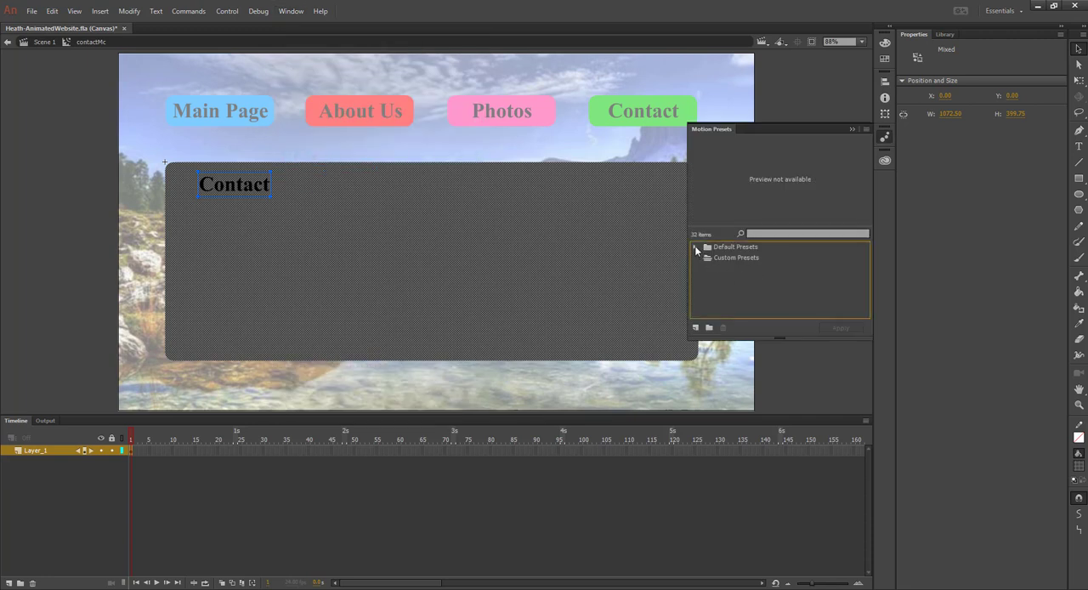
scroll(769, 273, down, 3)
scroll(769, 278, down, 3)
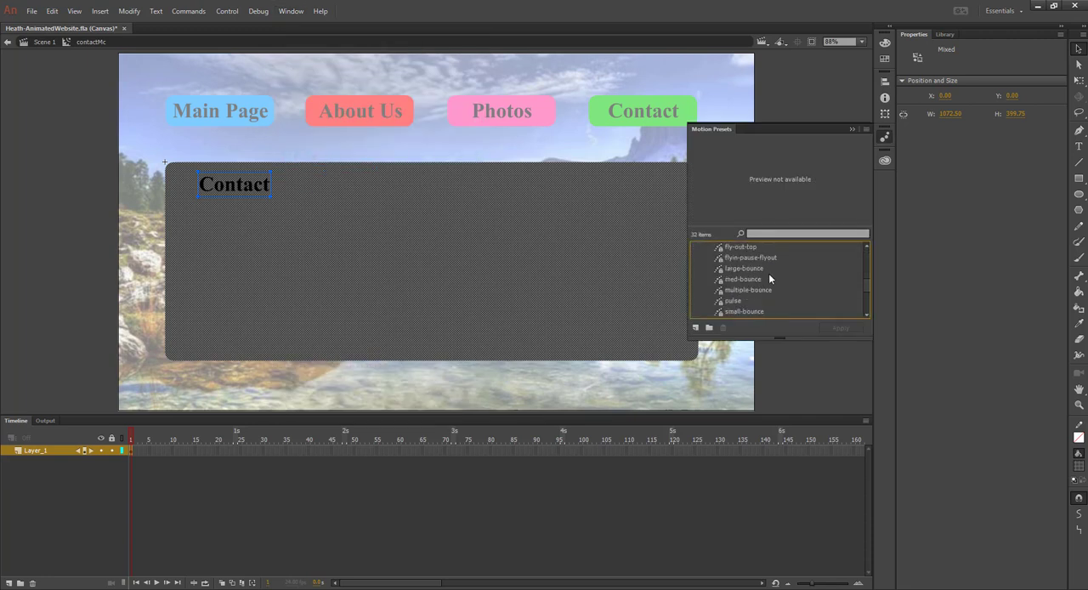
click(733, 300)
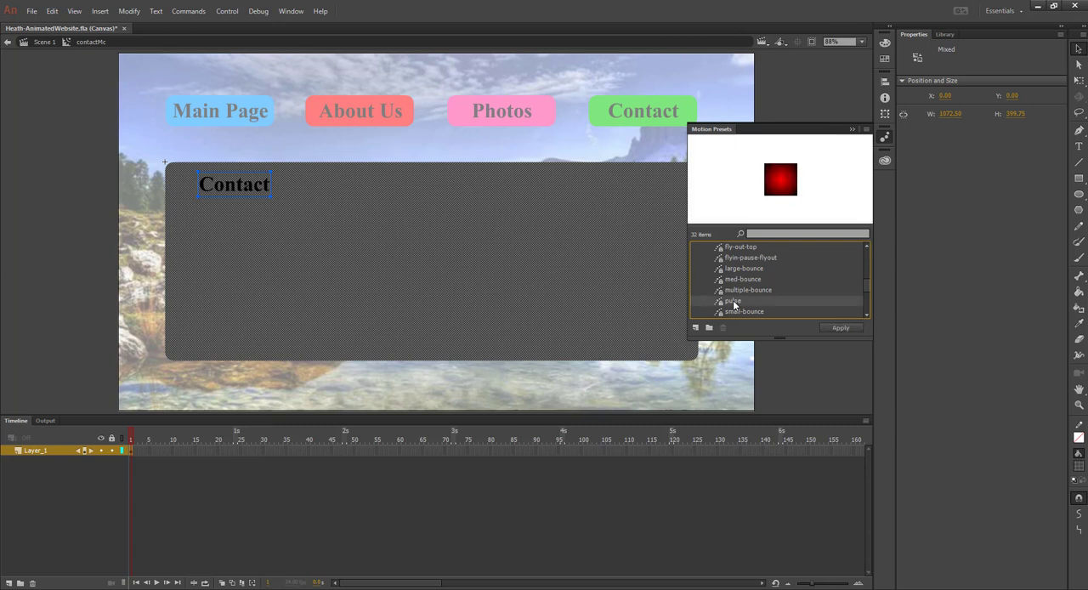
click(840, 328)
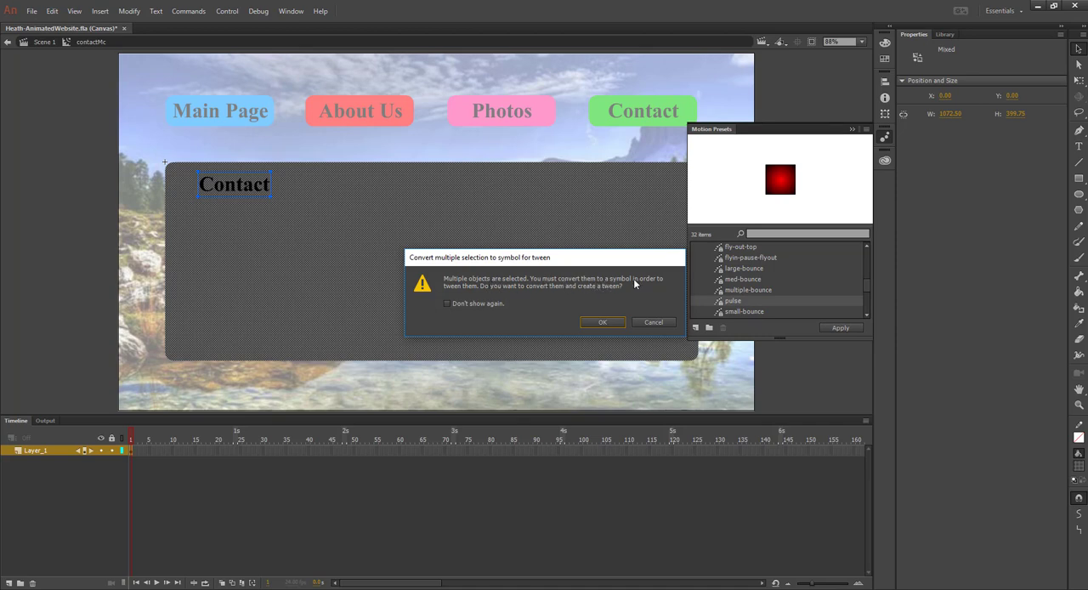
click(599, 322)
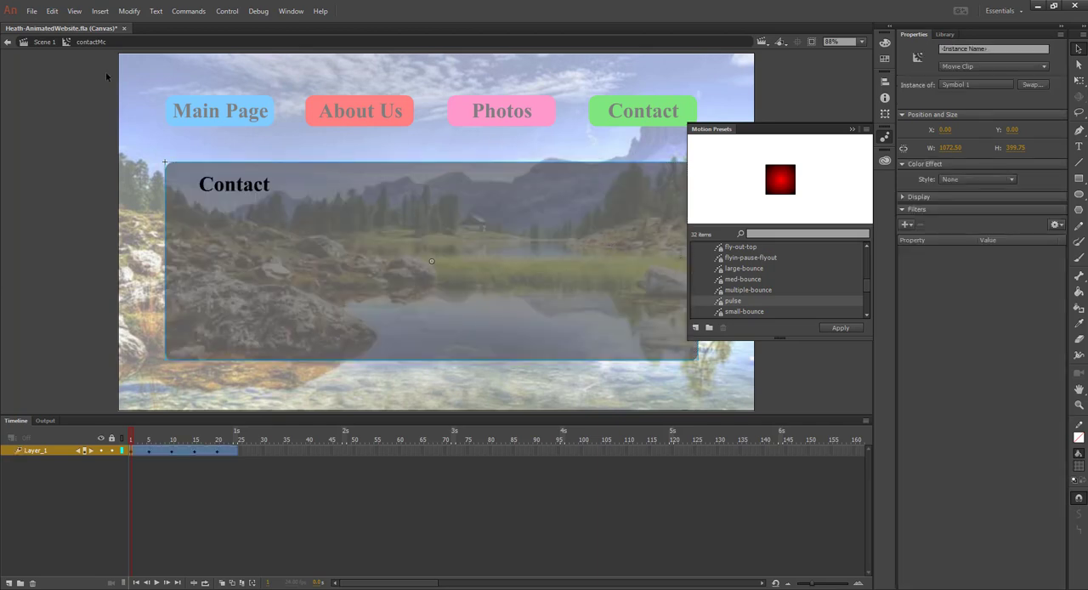
Return to Scene 1, test the Photos, About Us and Contact pages in the browser, and close the preview
click(39, 44)
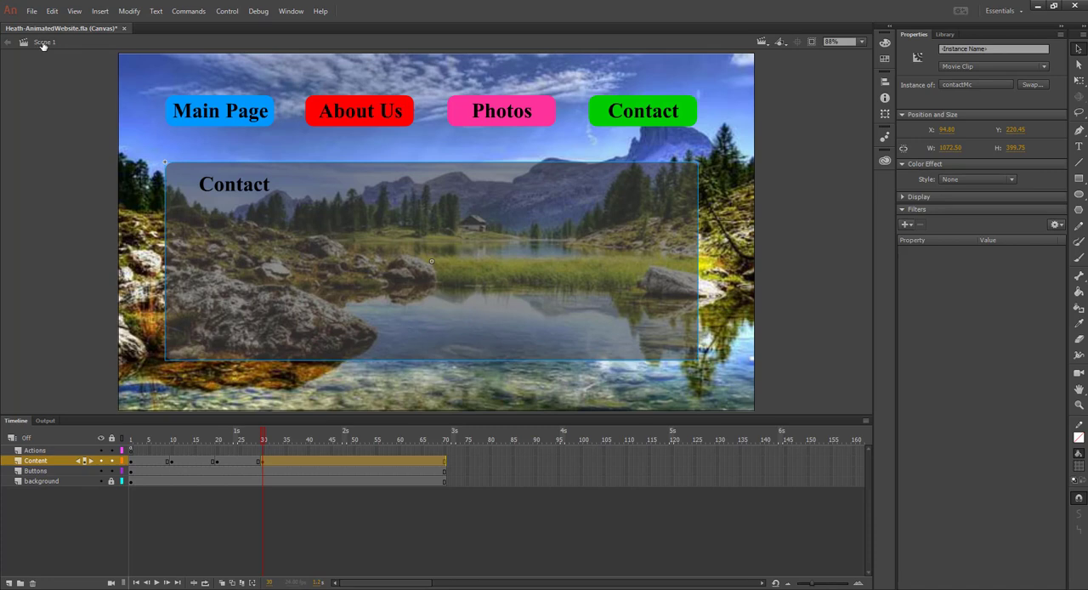
key(ctrl+Return)
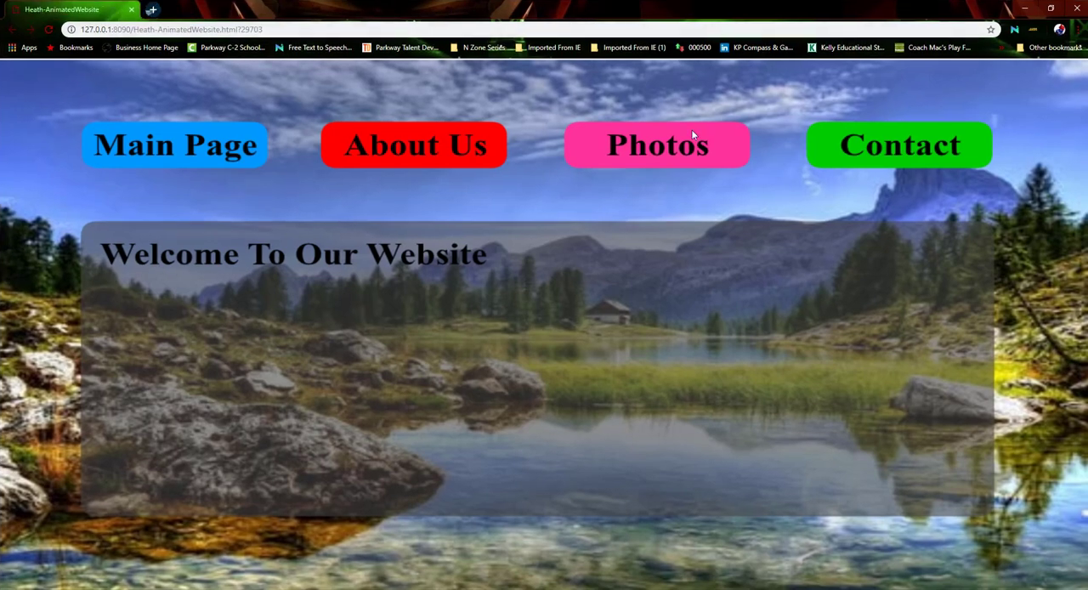
click(672, 149)
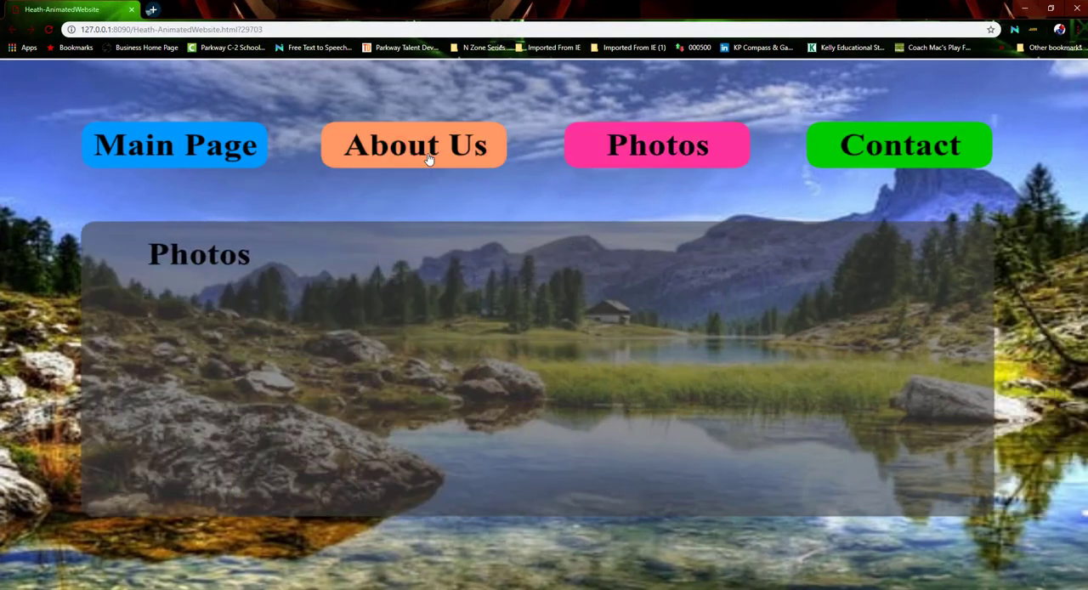
click(427, 156)
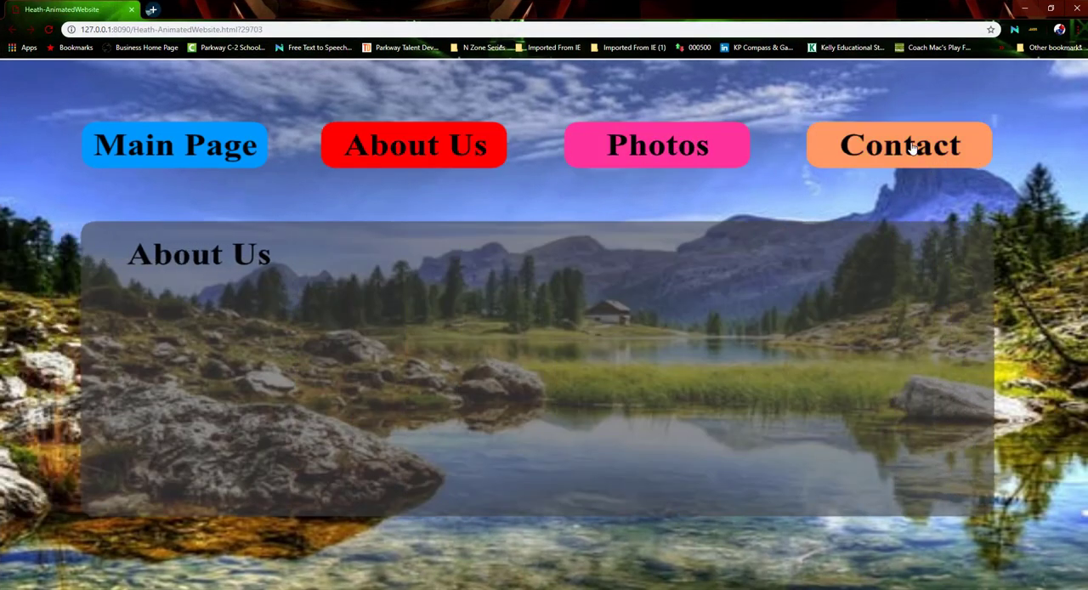
click(900, 142)
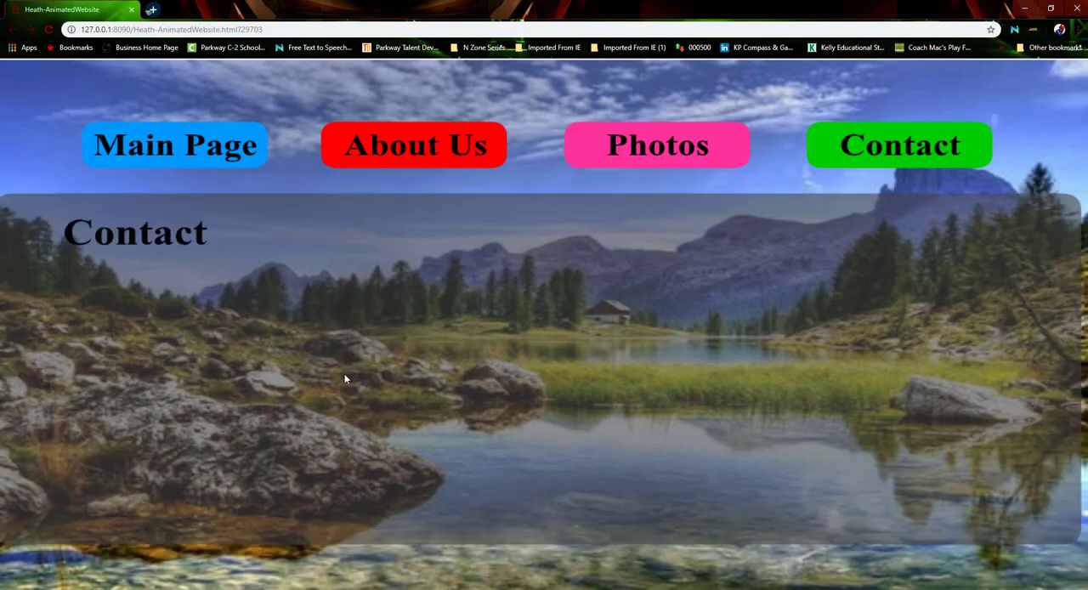
click(132, 11)
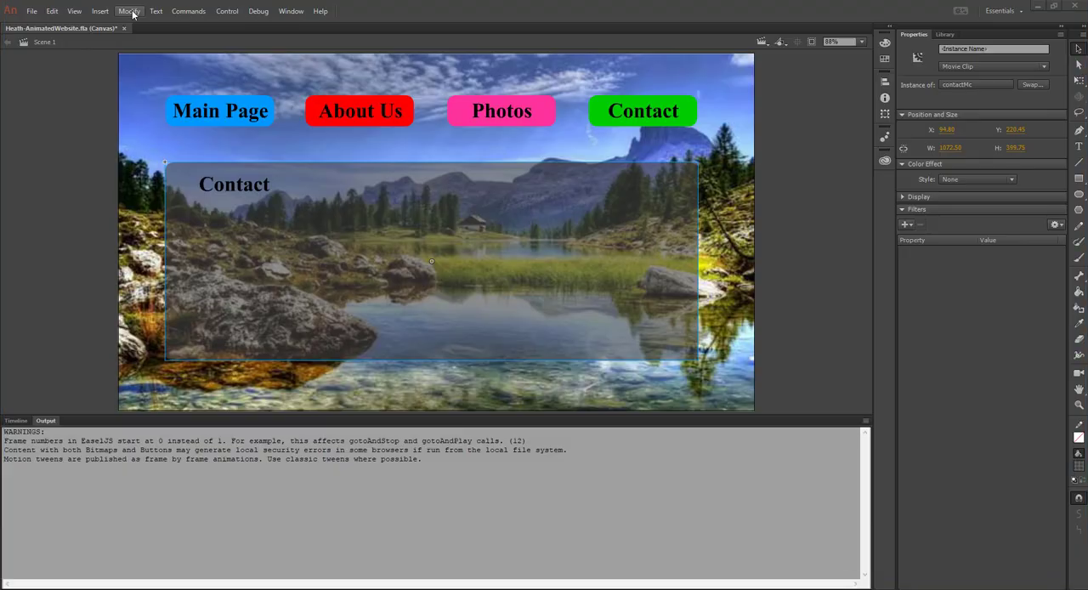
Add the HTML5 Canvas timeline navigation snippet Stop at this Frame to frame 24 of the contactMc movie clip and close the code
double_click(428, 284)
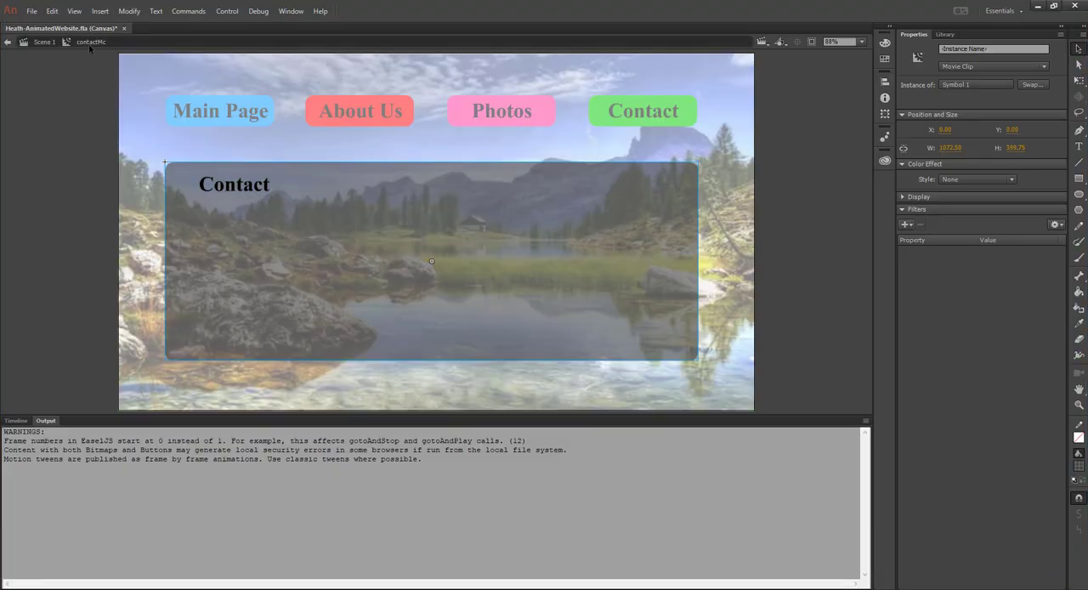
click(16, 421)
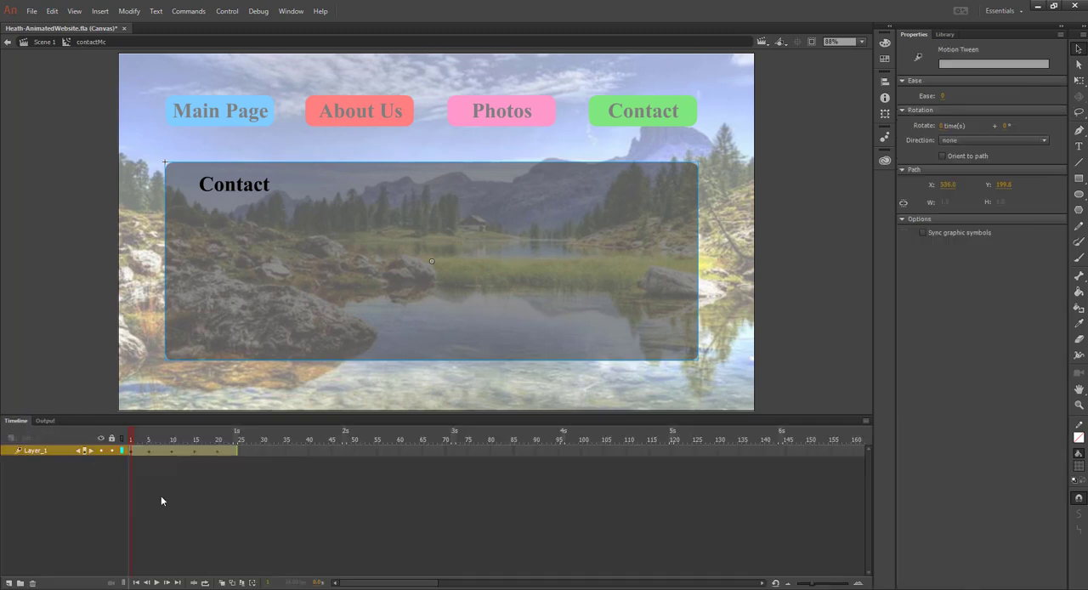
drag(133, 439, 247, 433)
click(237, 452)
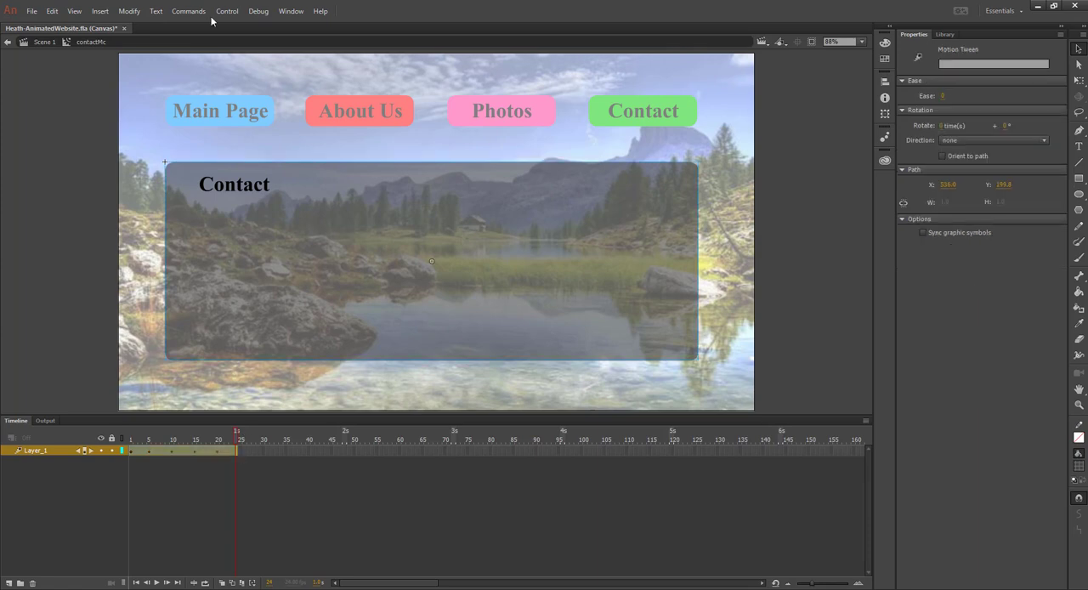
click(285, 12)
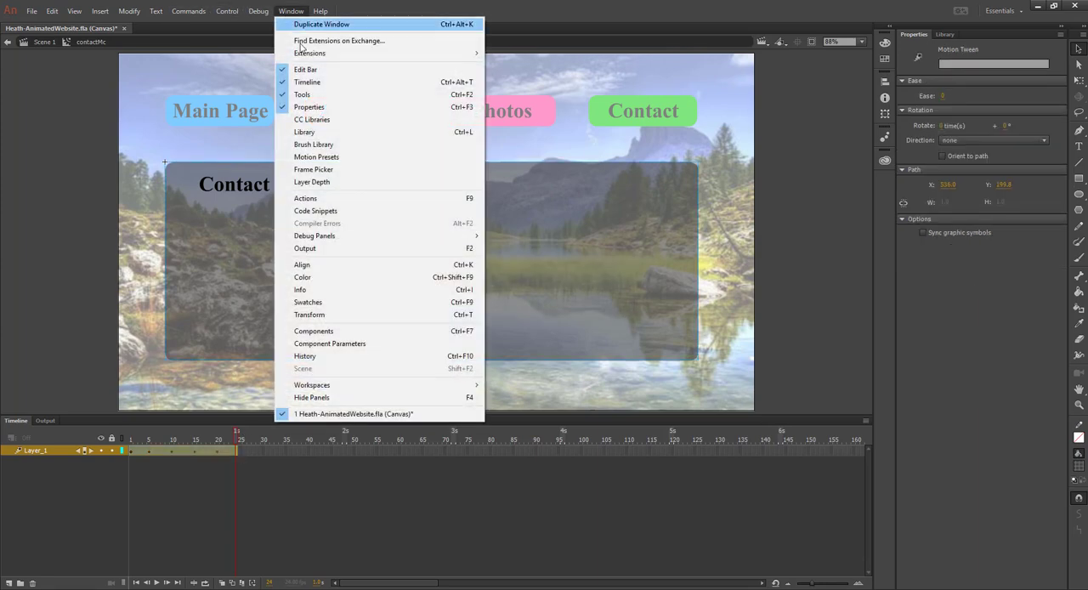
click(343, 211)
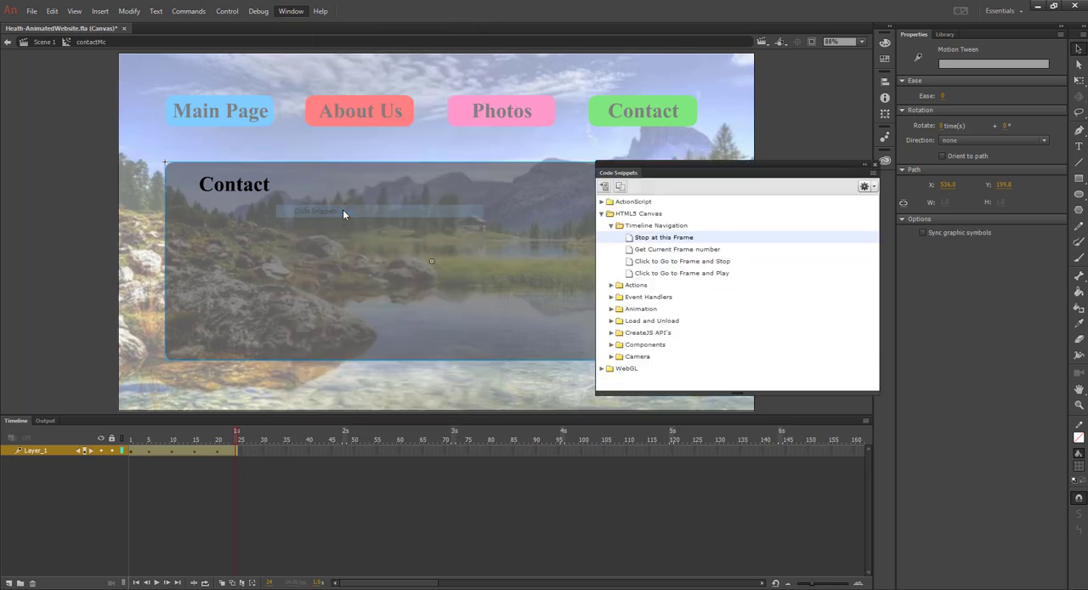
click(603, 214)
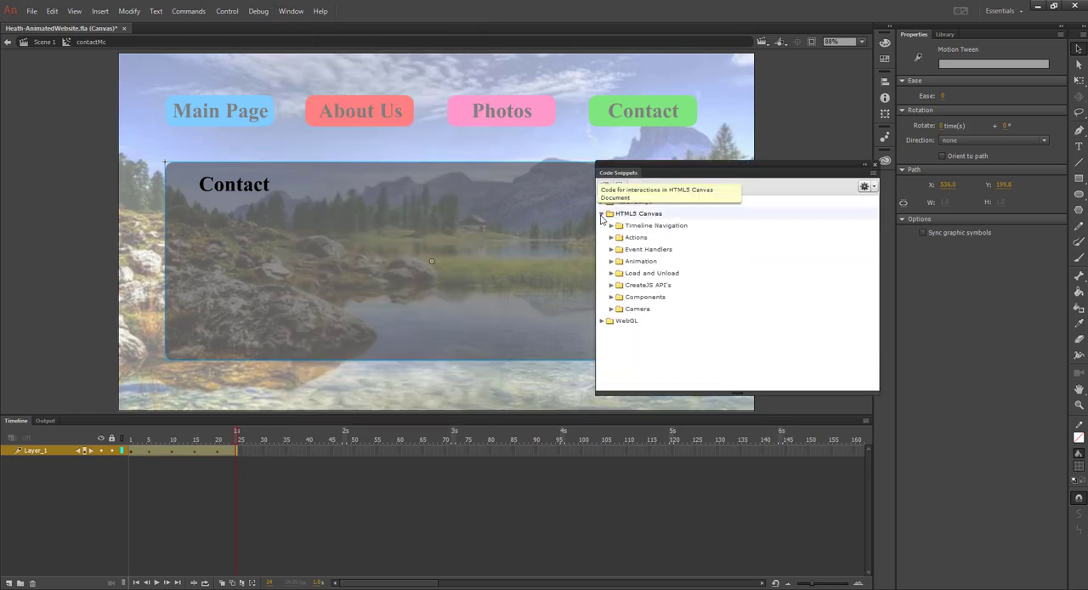
double_click(639, 225)
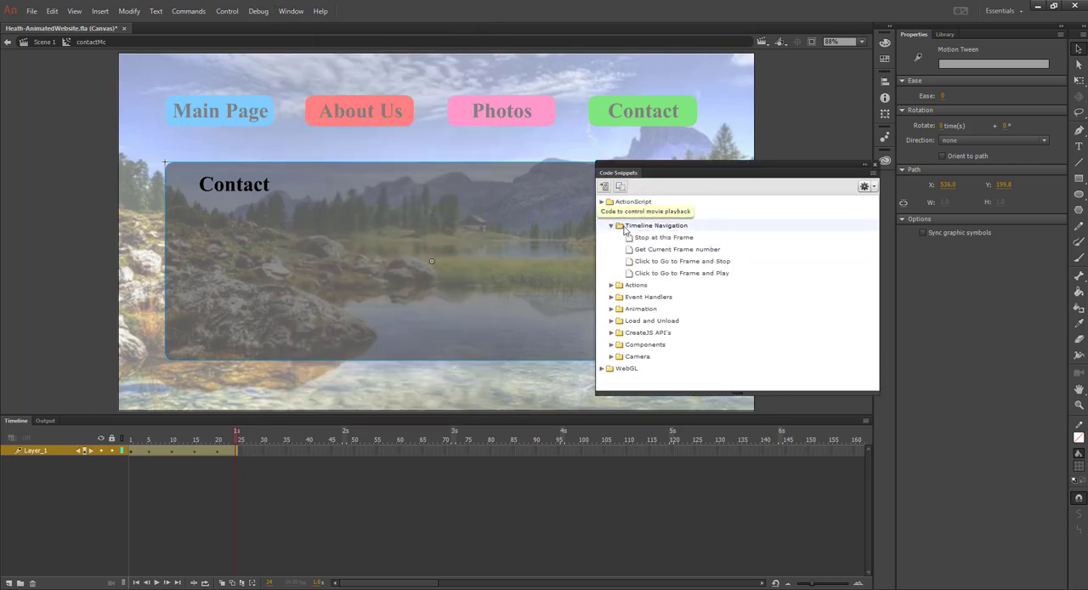
right_click(690, 240)
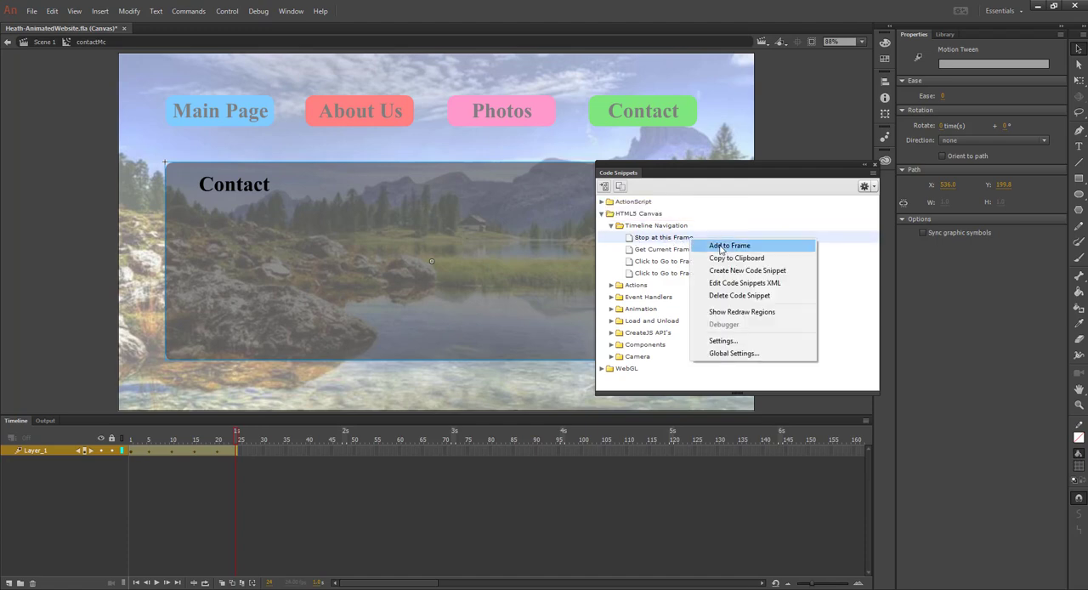
click(721, 247)
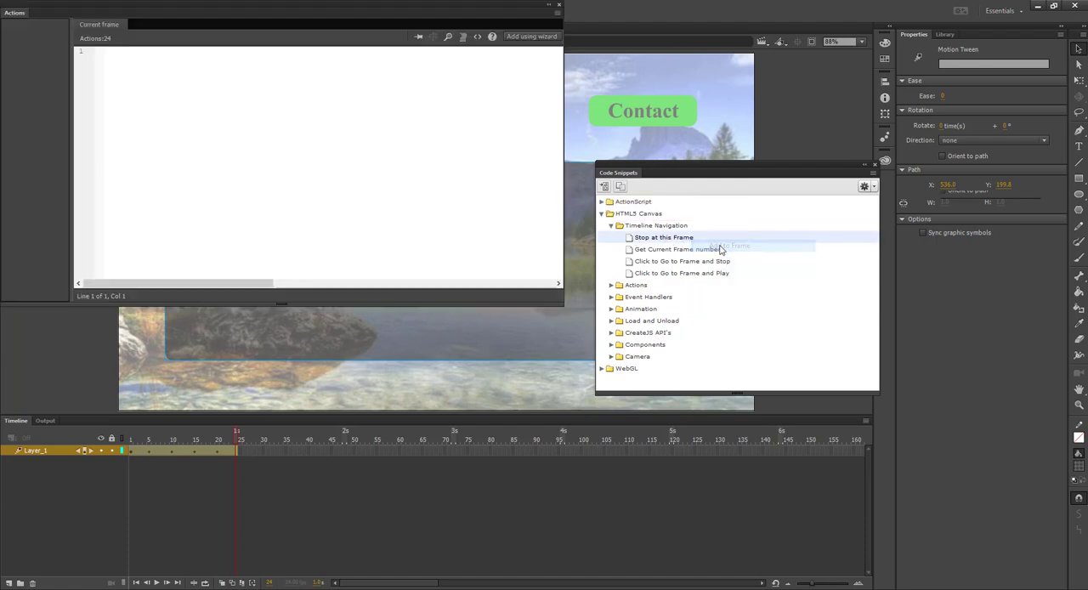
click(559, 5)
Test the Main Page, About Us, Photos and Contact pages in the browser and close the preview
key(ctrl+Return)
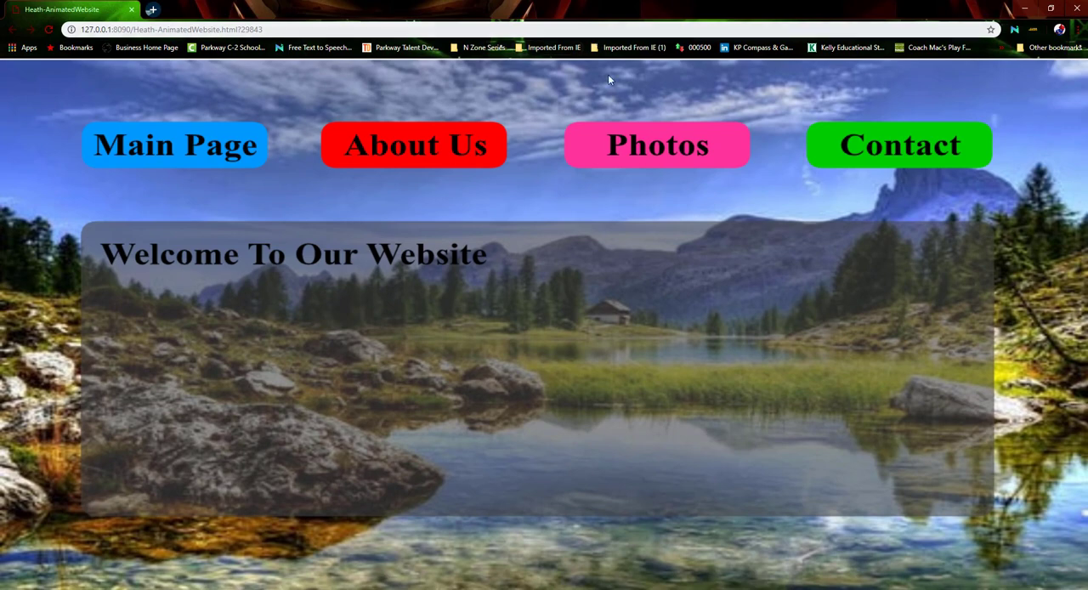
click(663, 145)
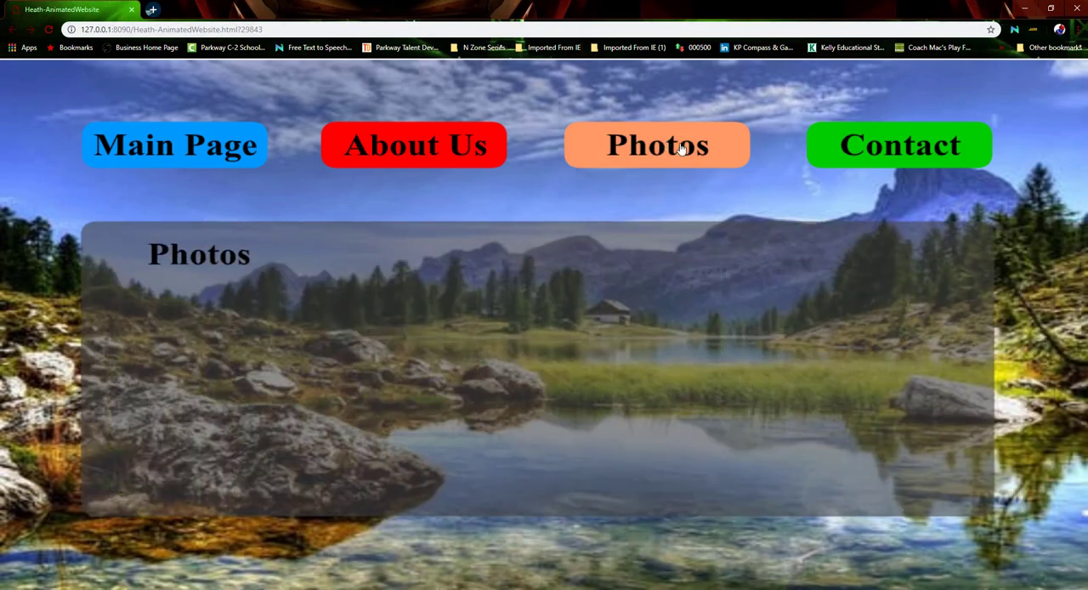
click(893, 146)
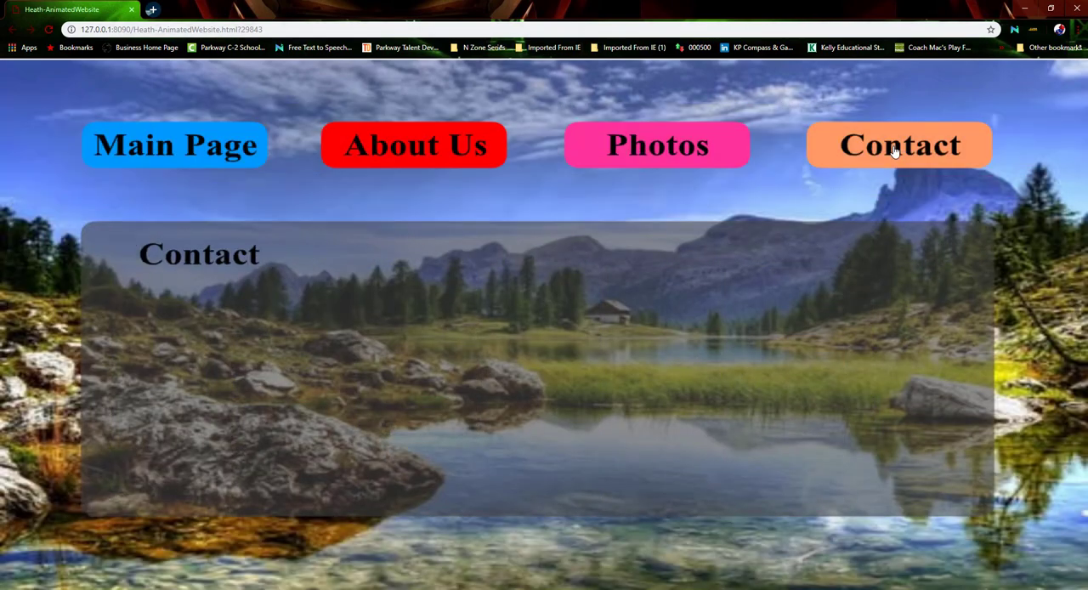
click(639, 164)
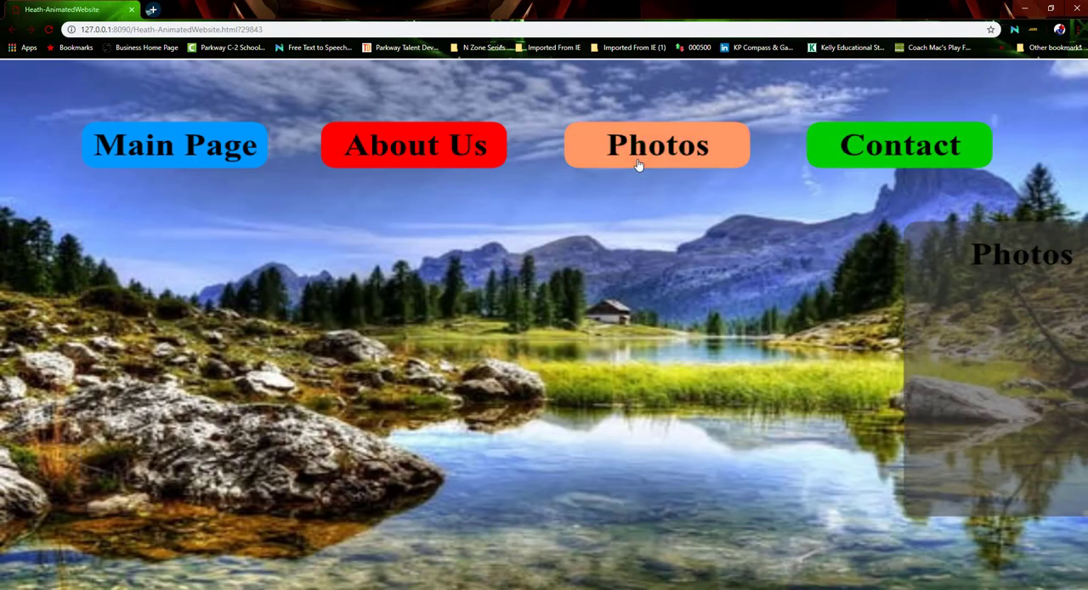
click(904, 148)
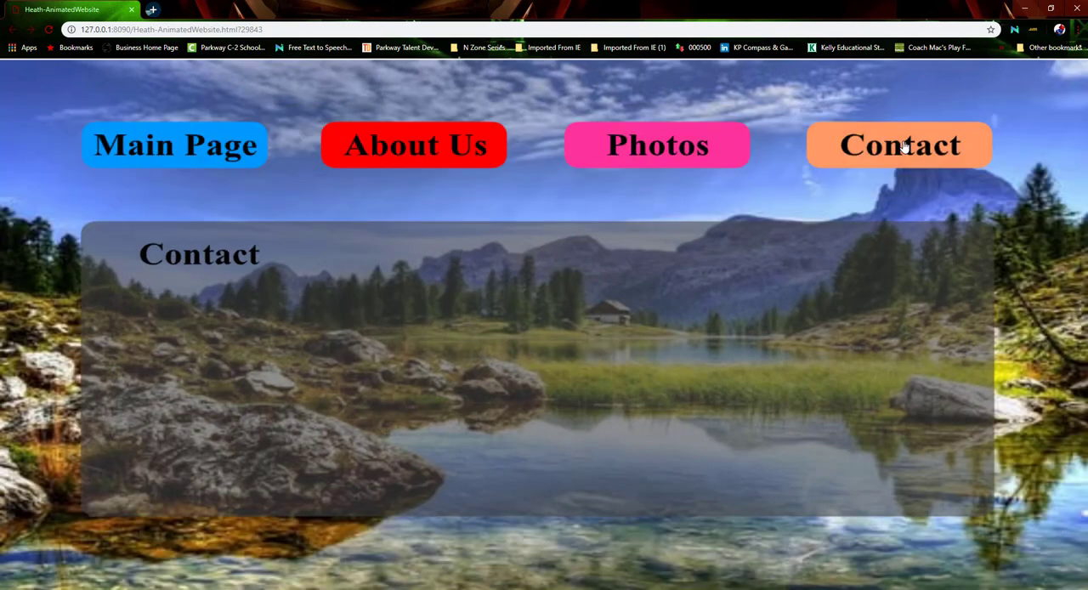
click(247, 156)
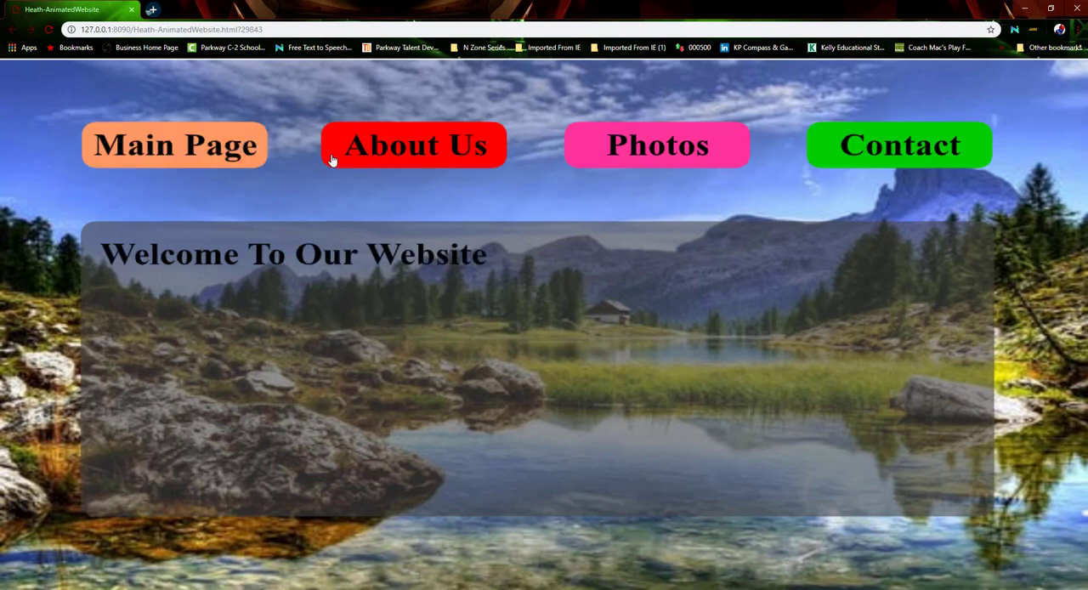
click(414, 169)
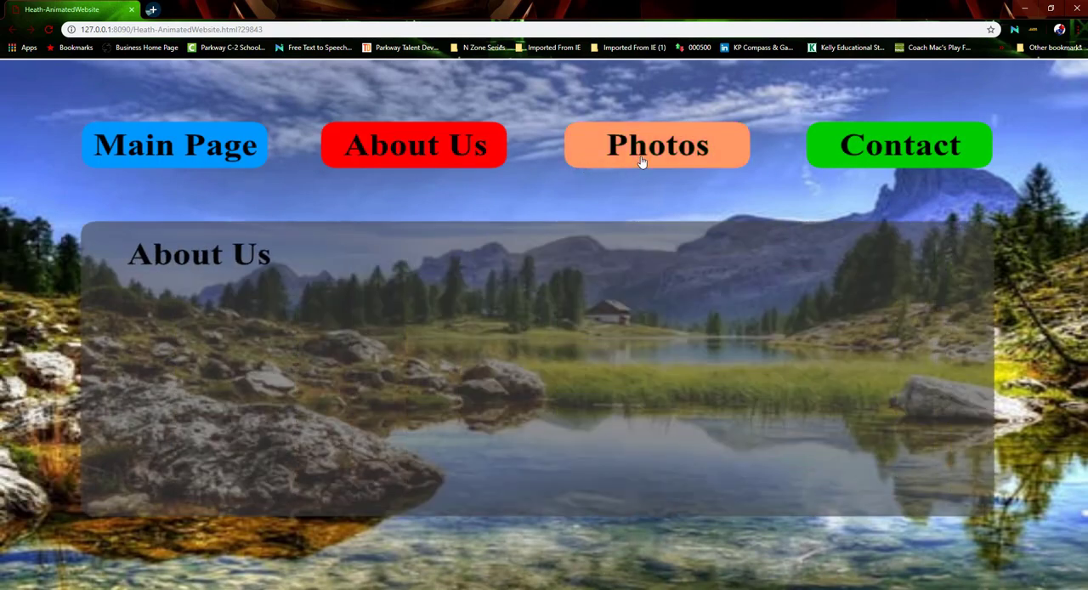
click(643, 162)
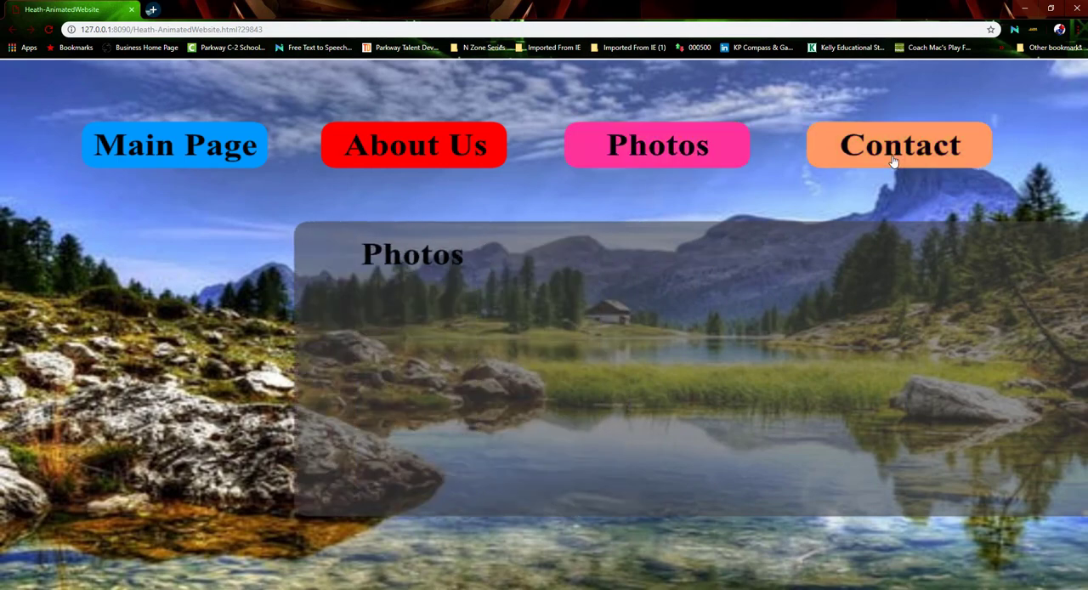
click(893, 161)
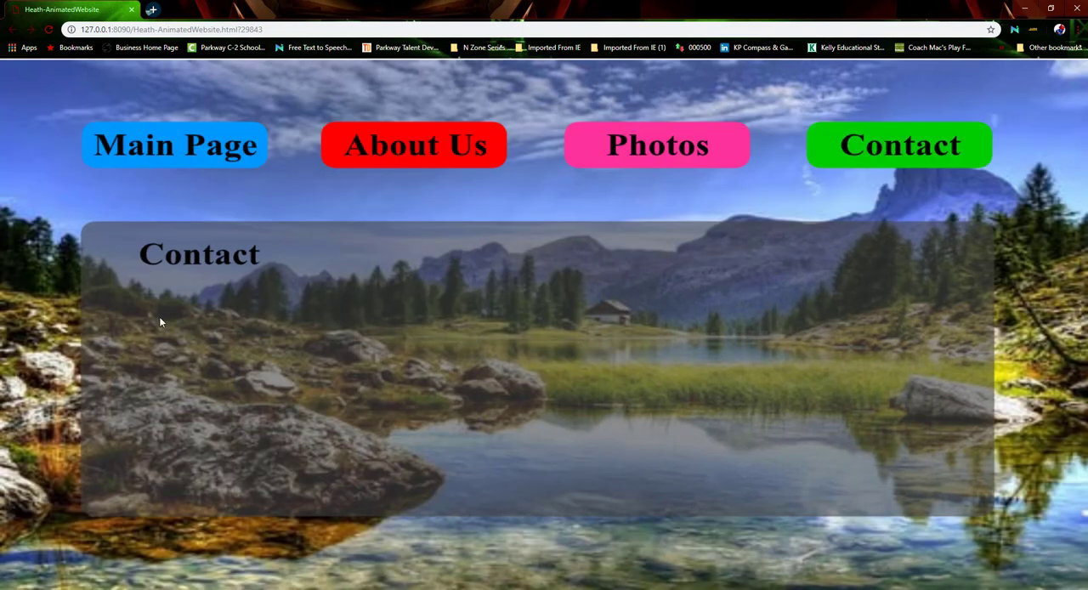
click(132, 10)
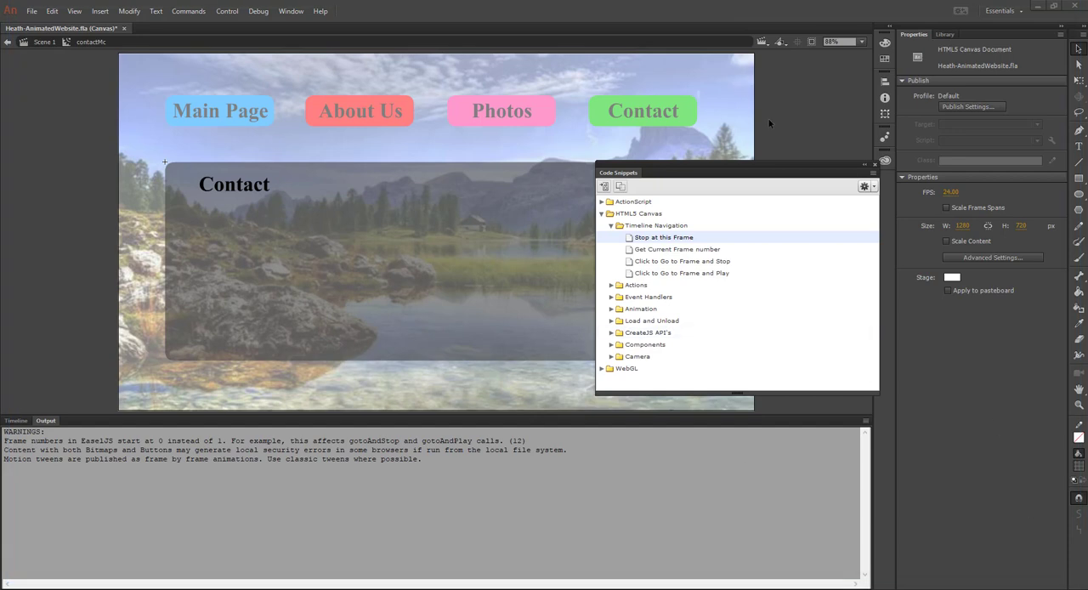
Close the code snippets, return to Scene 1 and go to frame 1 of the Content layer
click(875, 165)
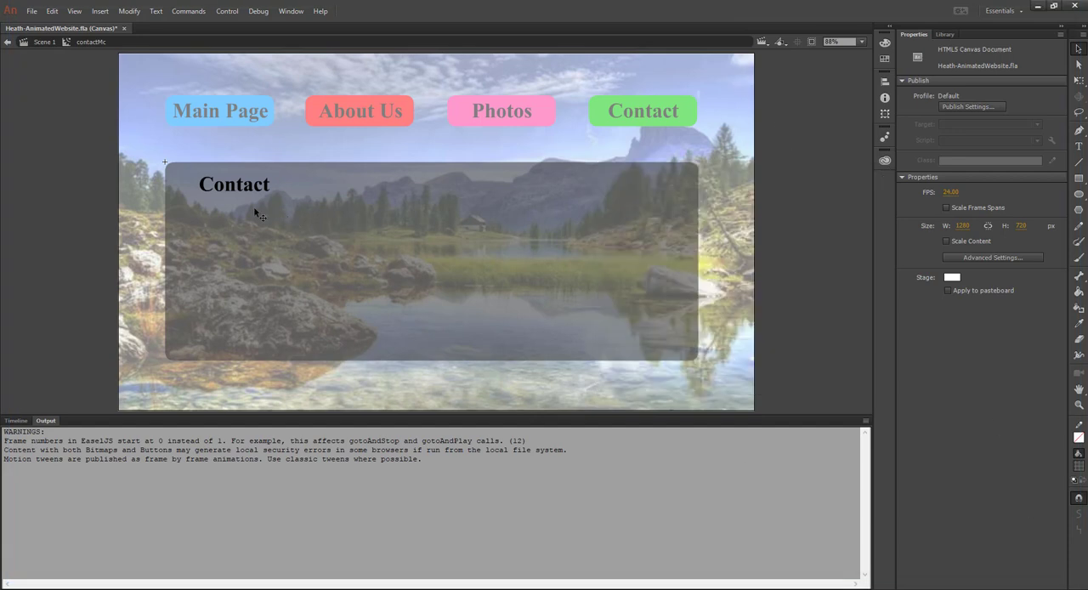
click(34, 43)
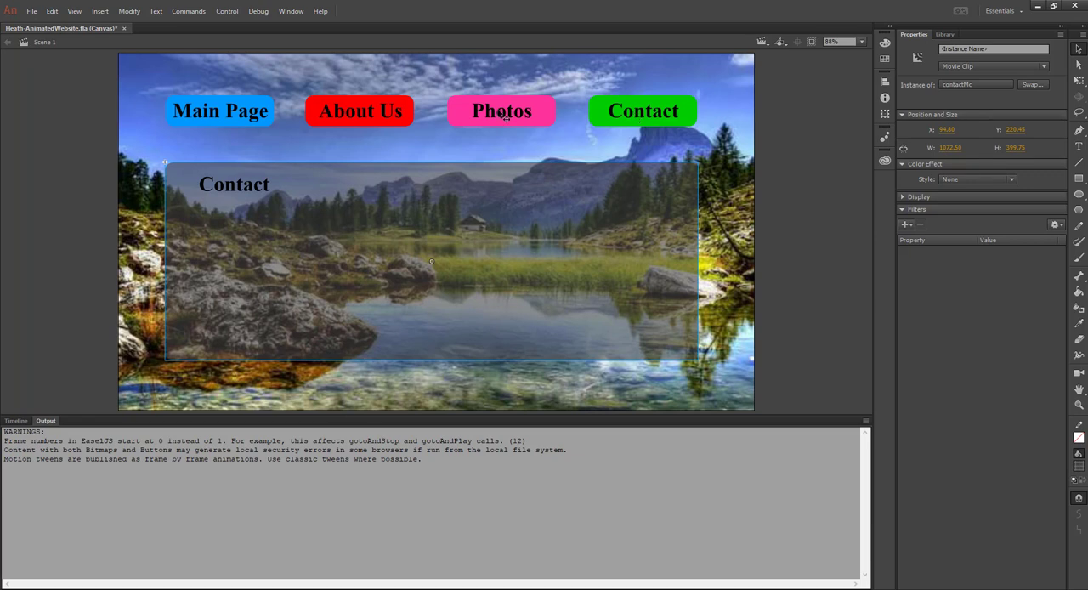
click(220, 112)
click(17, 420)
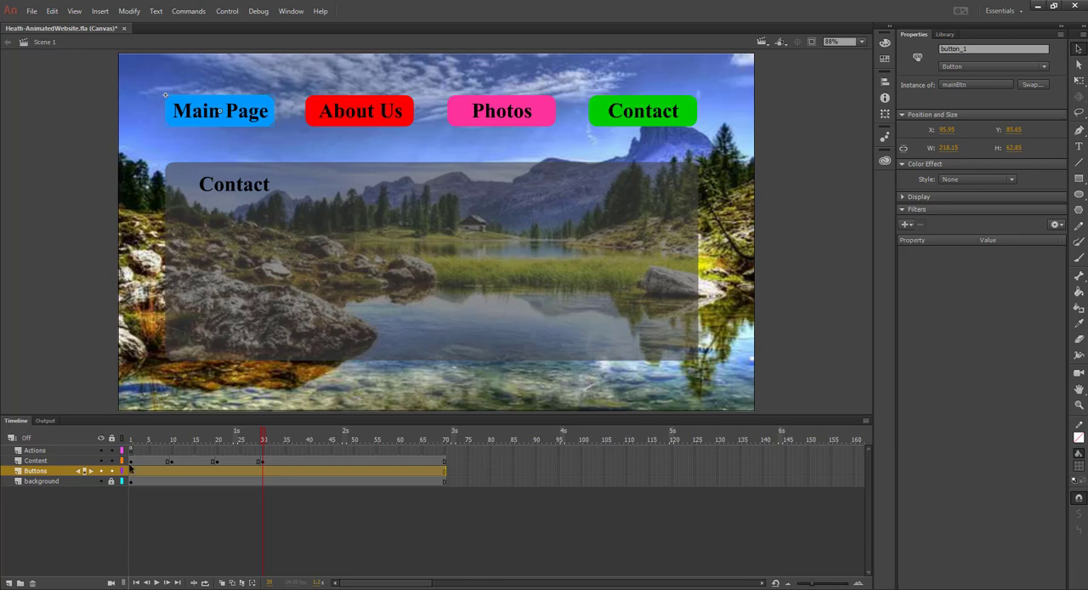
click(130, 461)
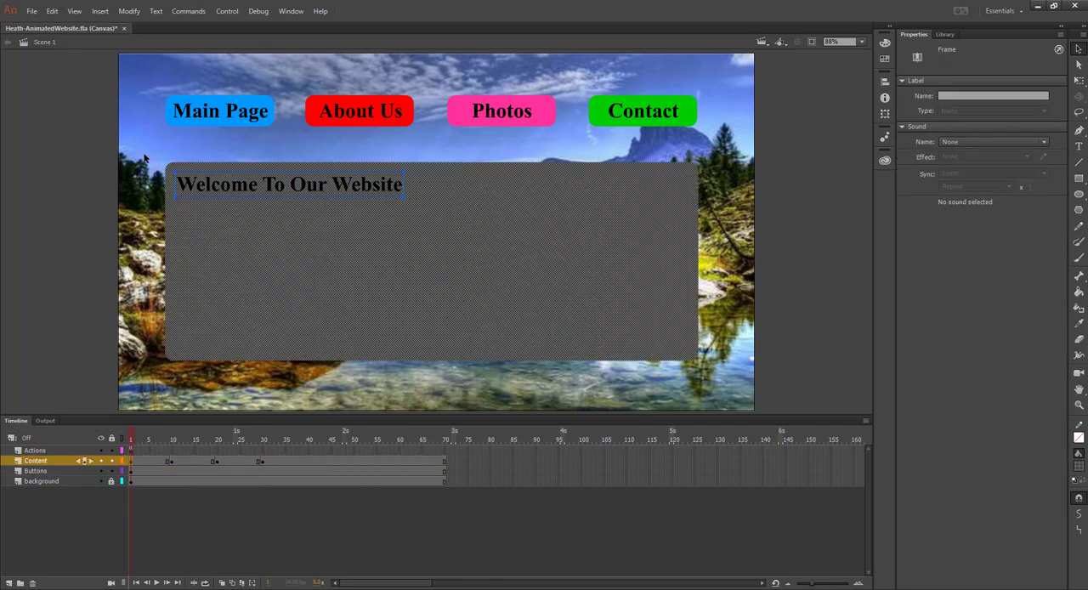
drag(144, 157, 725, 376)
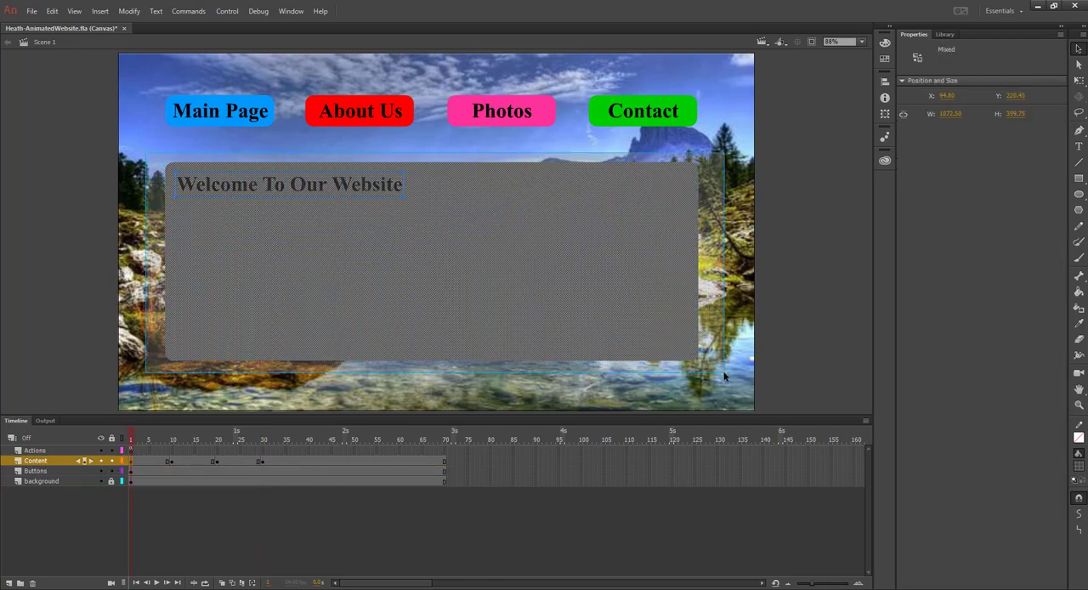
click(291, 11)
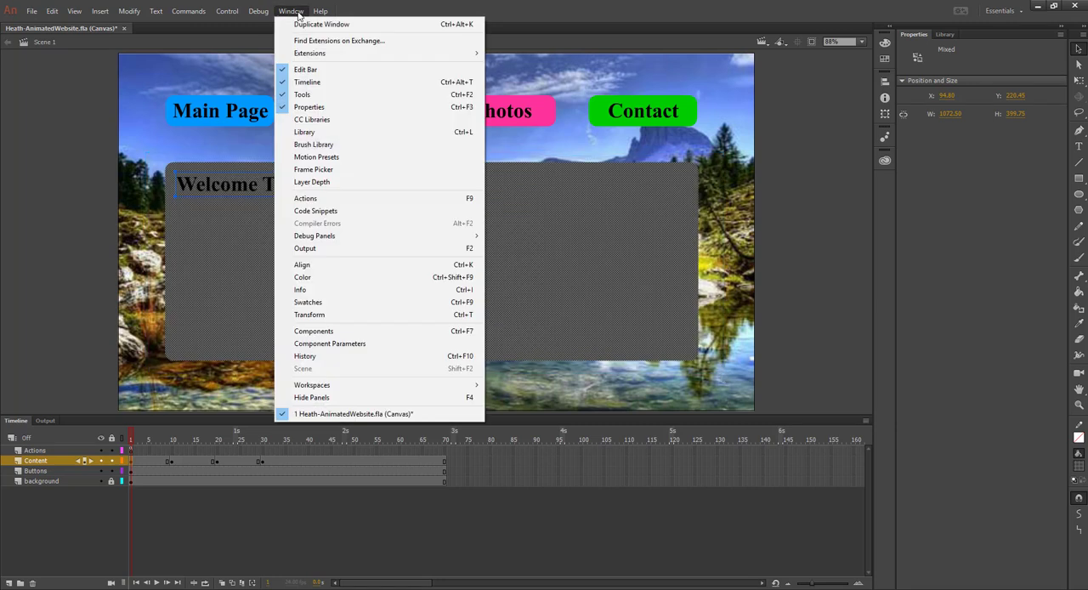
click(330, 157)
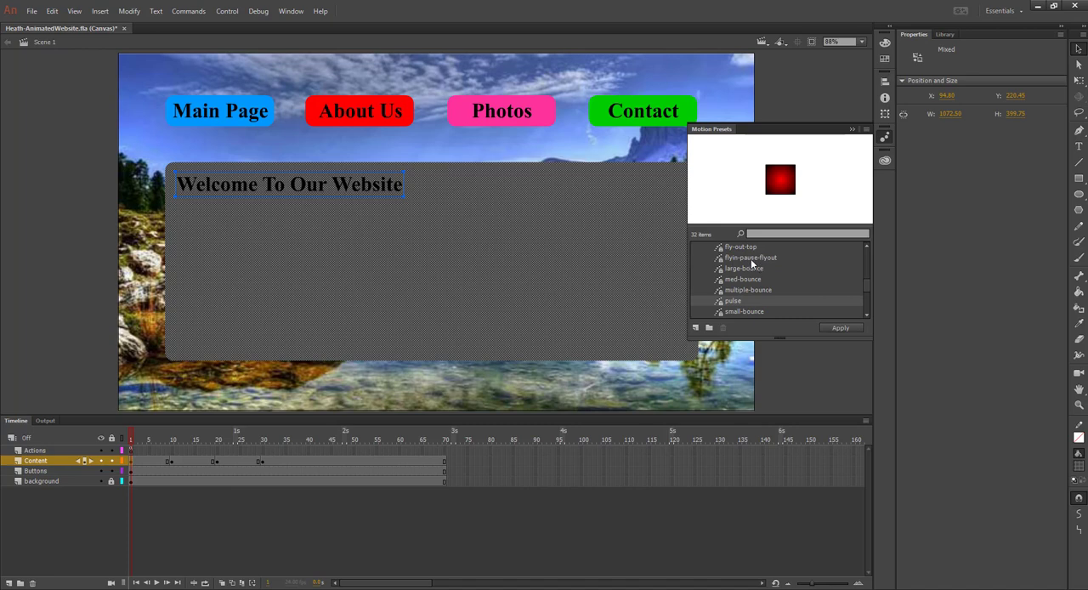
scroll(740, 272, down, 2)
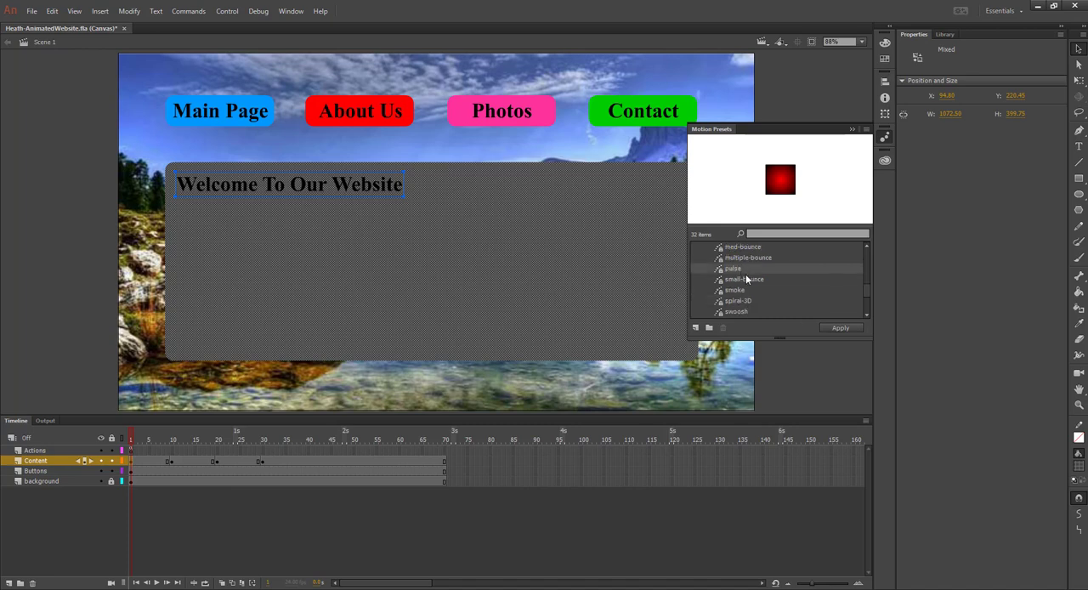
scroll(754, 312, down, 2)
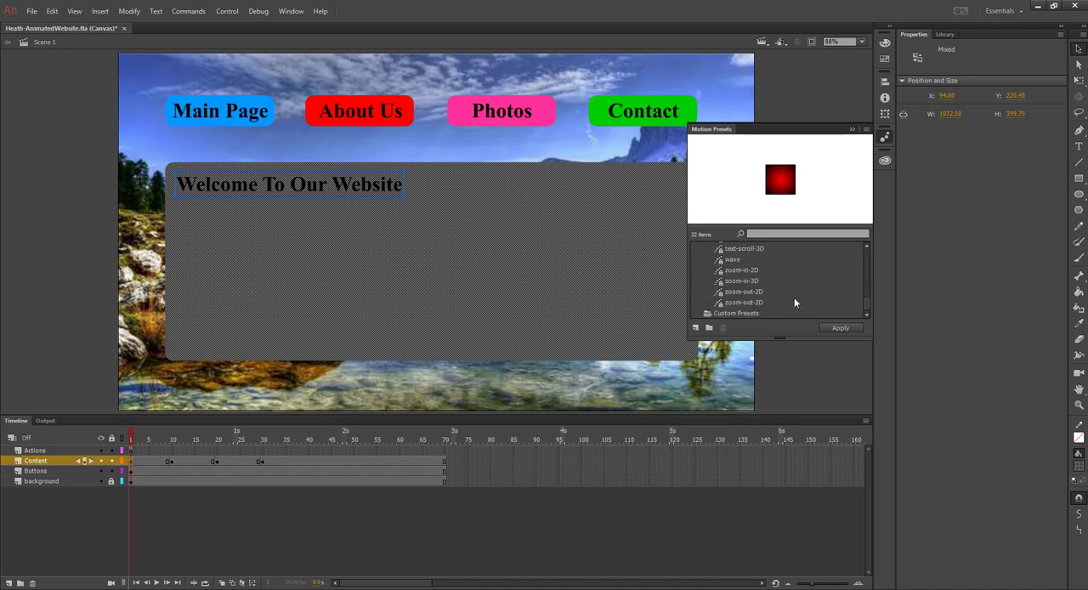
scroll(794, 298, up, 6)
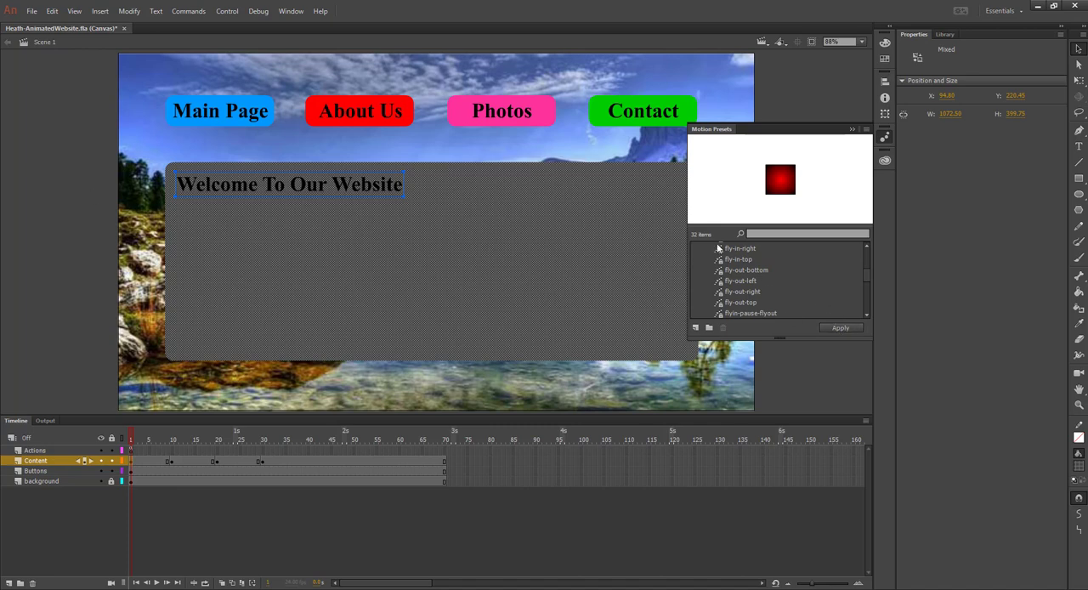
click(59, 229)
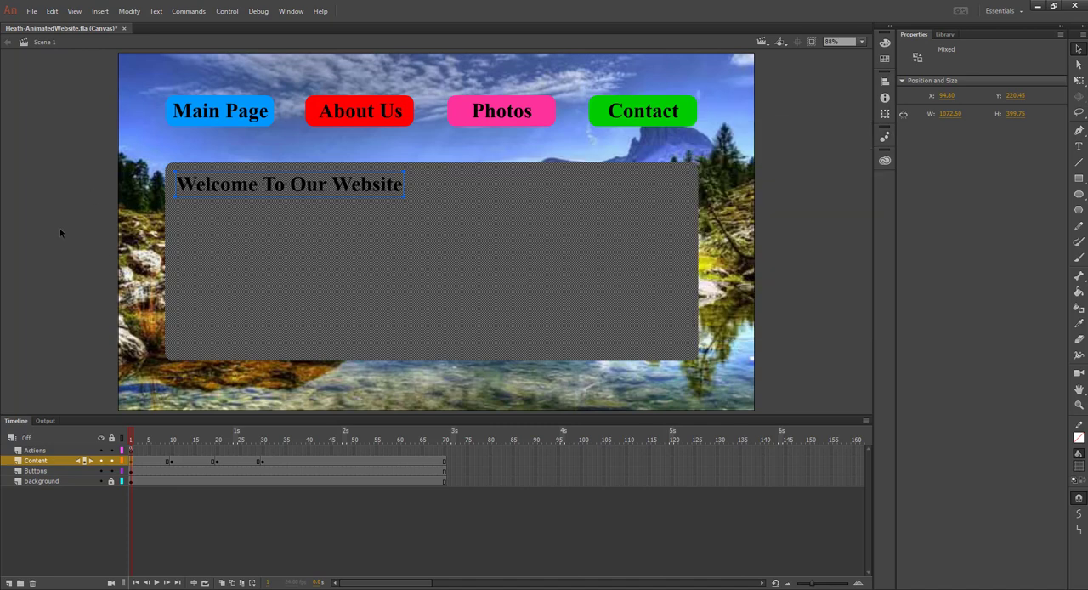
click(59, 228)
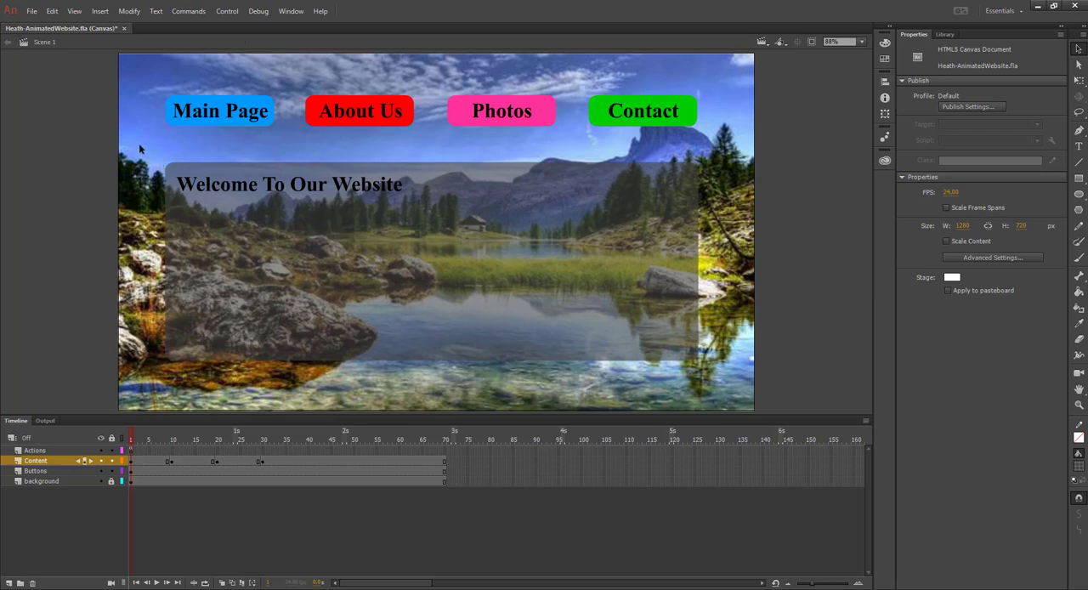
Convert all welcome page content on frame 1 of the Content layer into a movie clip symbol named welcomeMc and enter it
drag(139, 146, 733, 381)
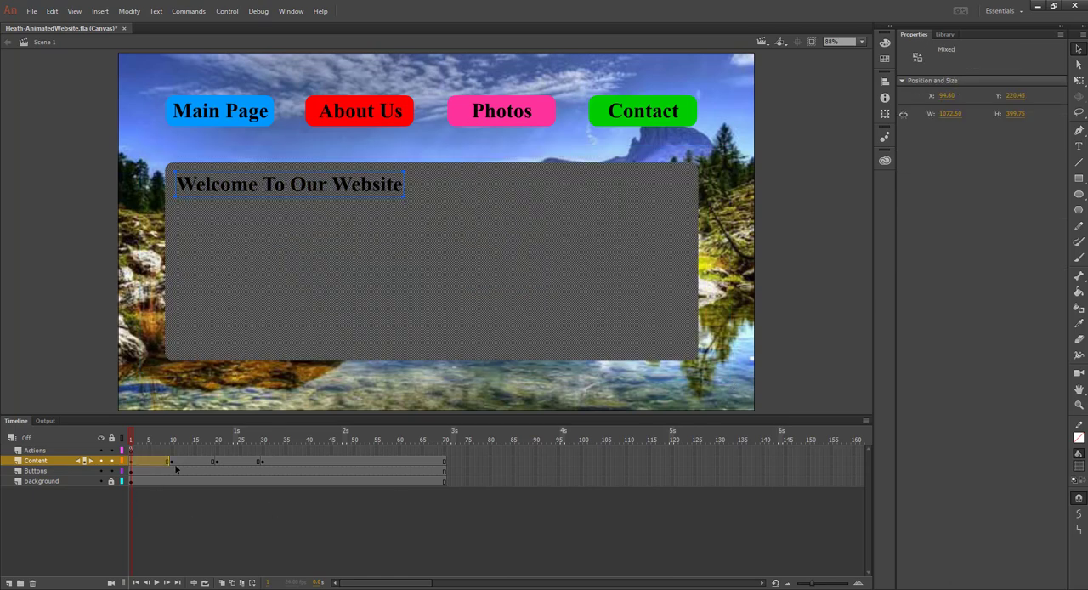
right_click(232, 280)
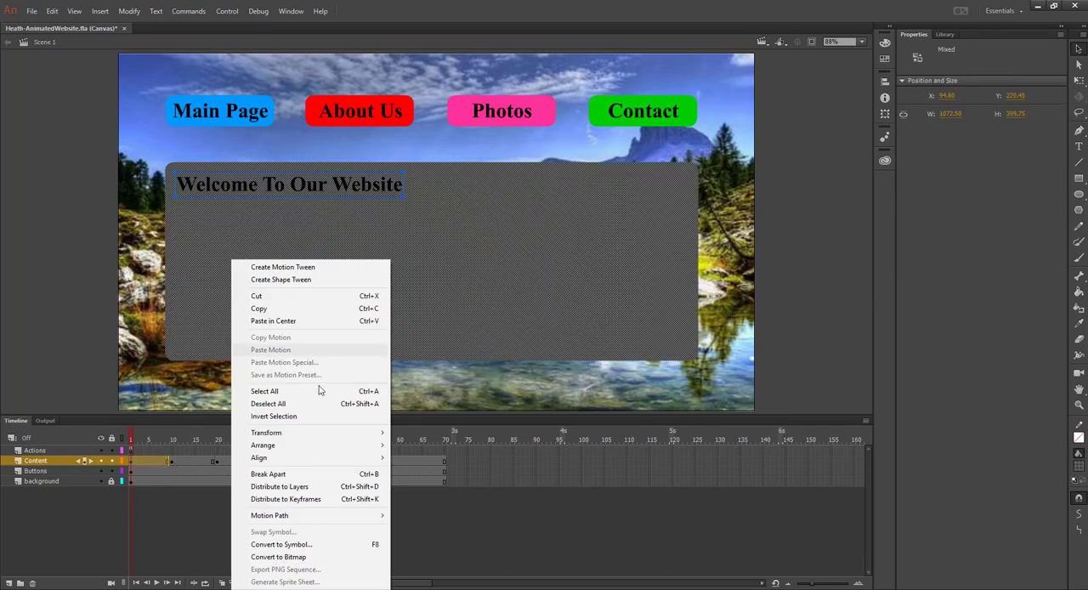
click(289, 545)
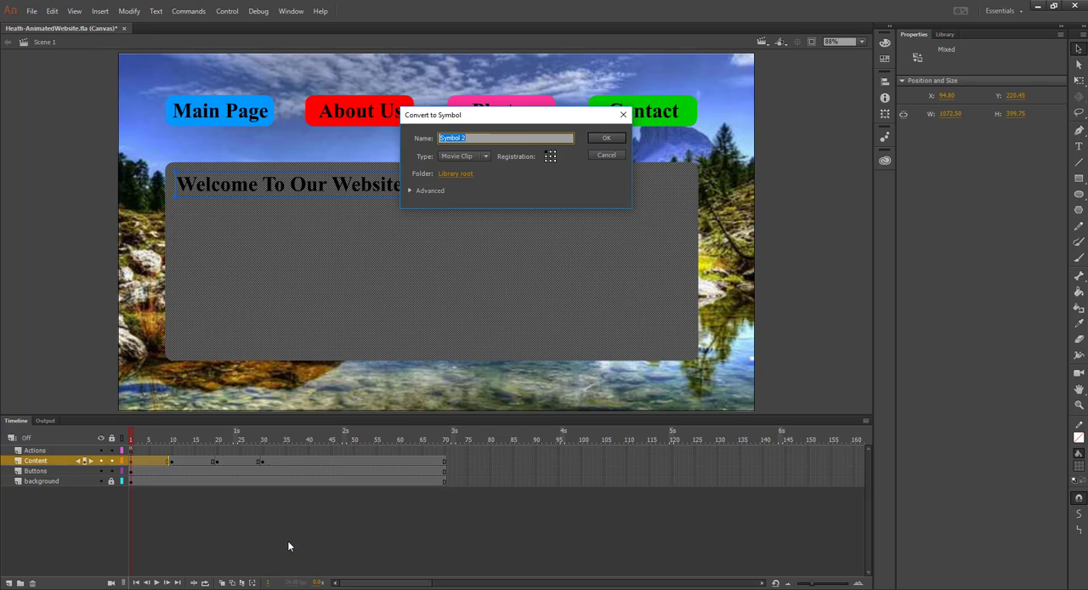
text(welcomeMc)
click(608, 138)
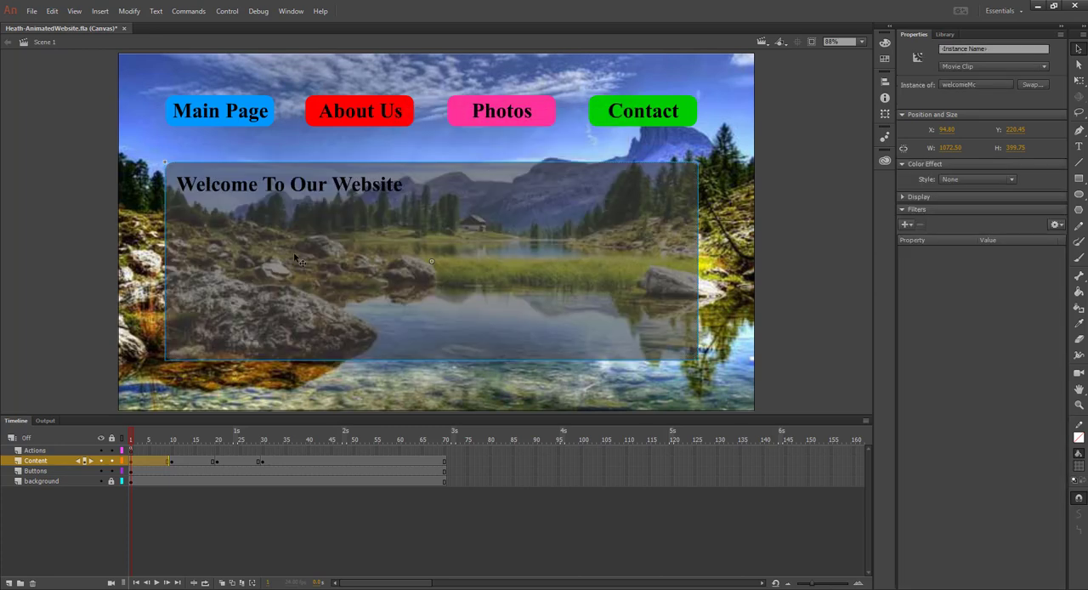
double_click(299, 262)
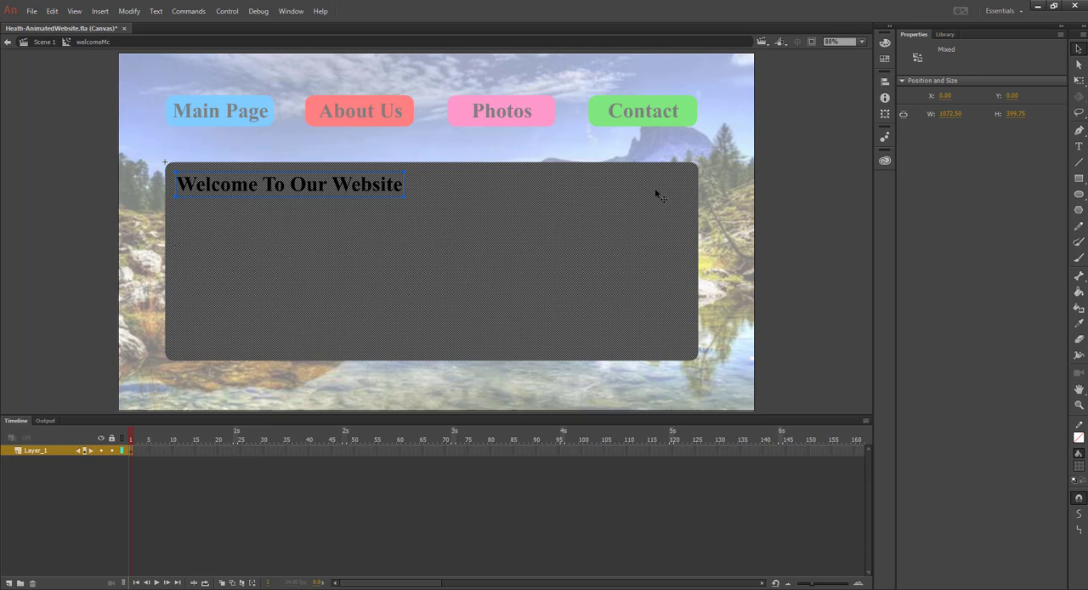
Convert the selected welcome text and panel inside welcomeMc into a nested movie clip symbol with the default name
right_click(231, 248)
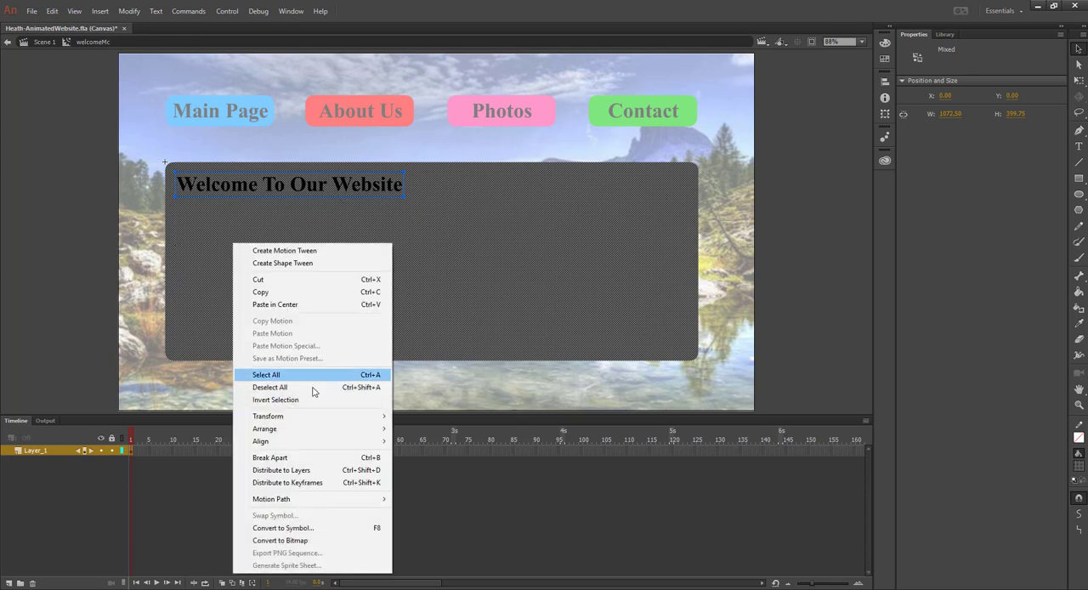
click(296, 529)
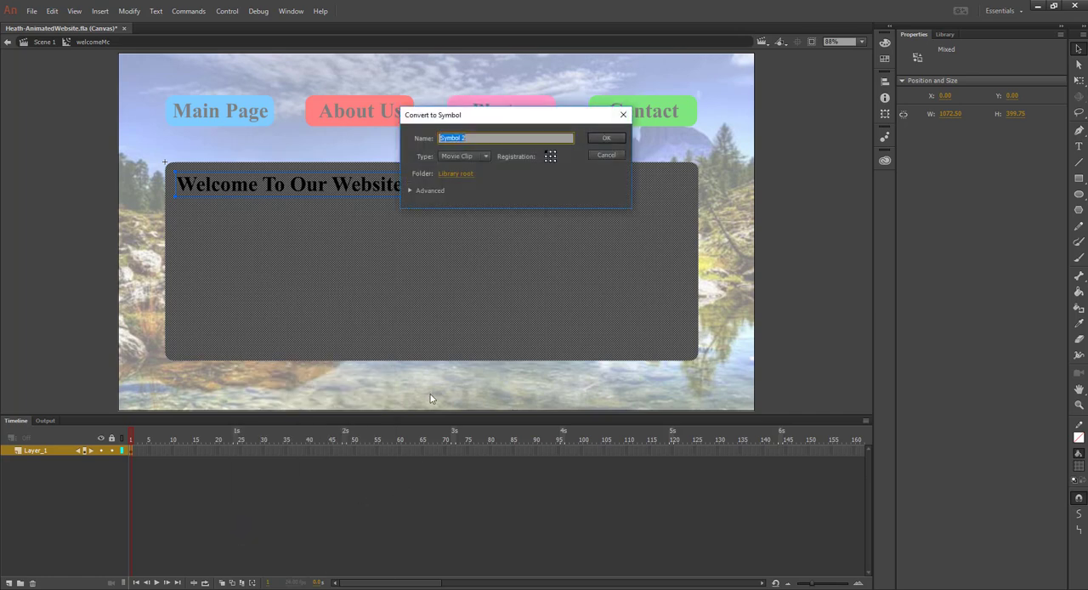
click(607, 140)
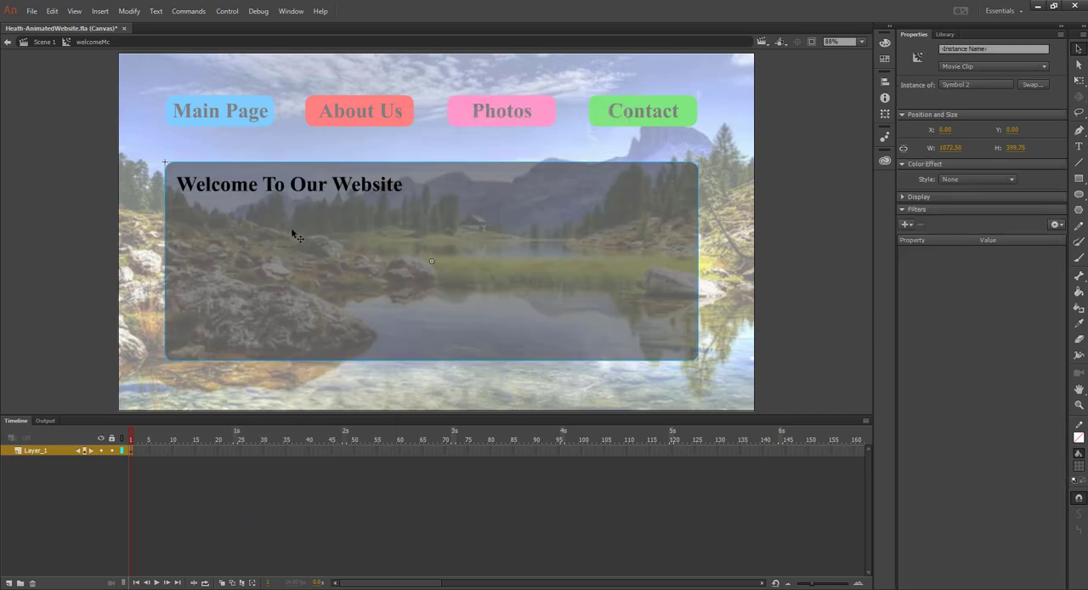
Preview several motion presets and apply the bounce-in-3D preset to the nested welcome clip
click(291, 11)
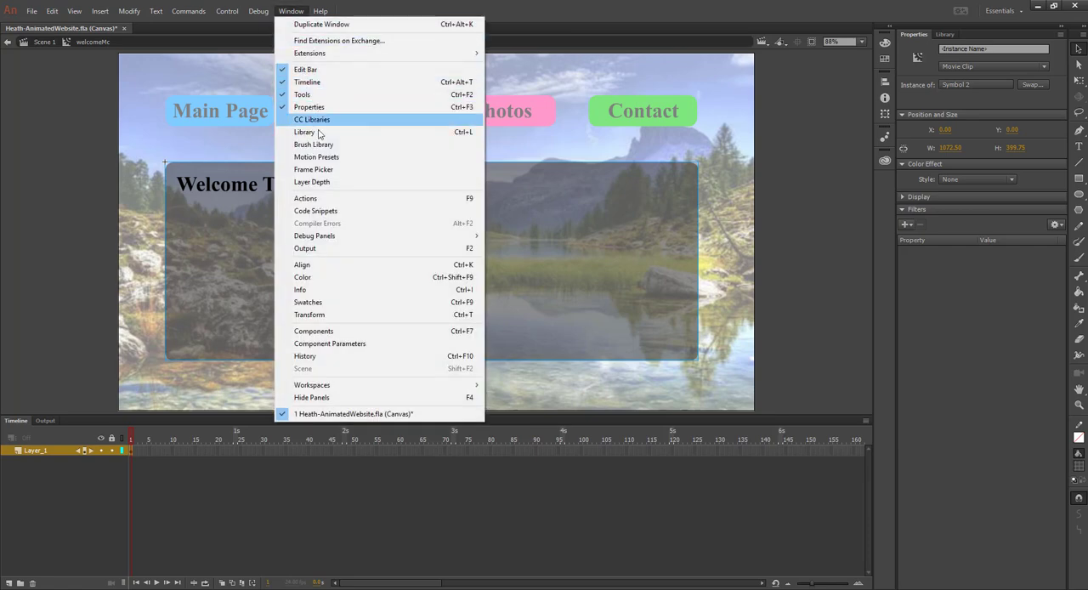
click(316, 156)
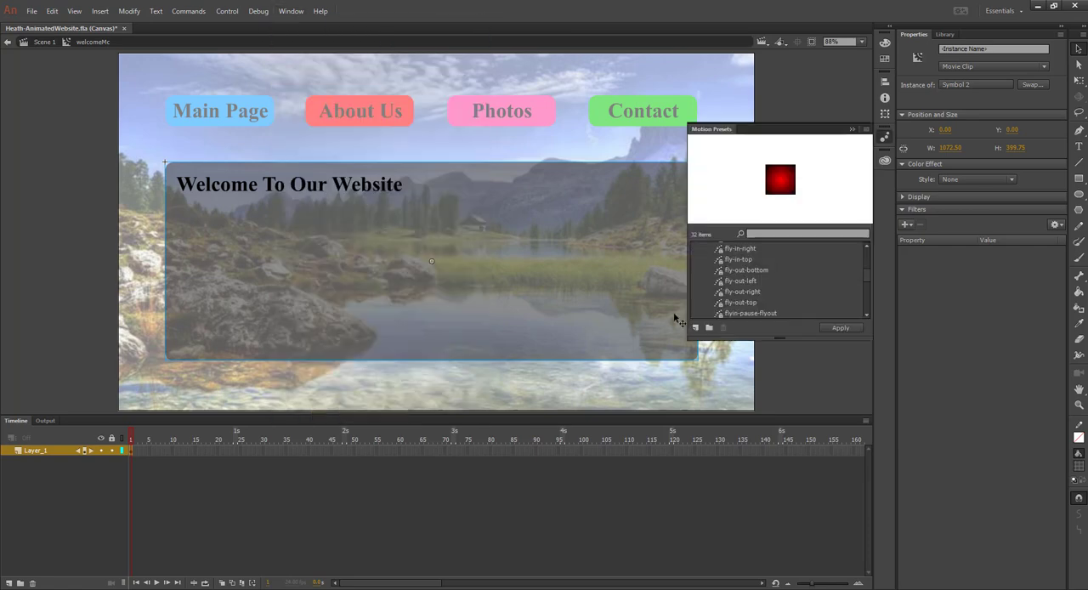
click(751, 249)
click(753, 271)
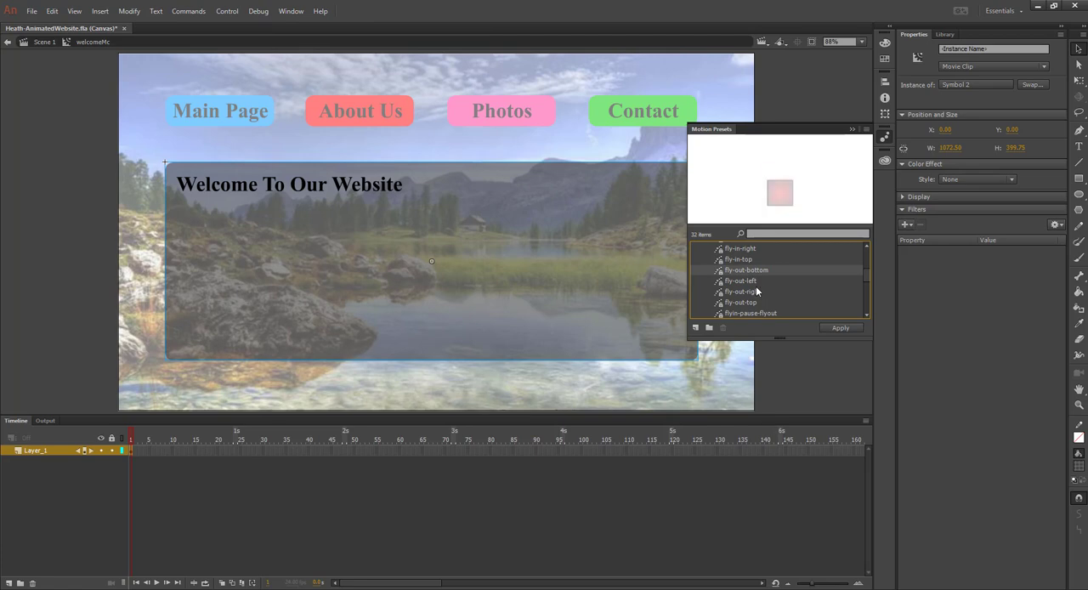
click(753, 281)
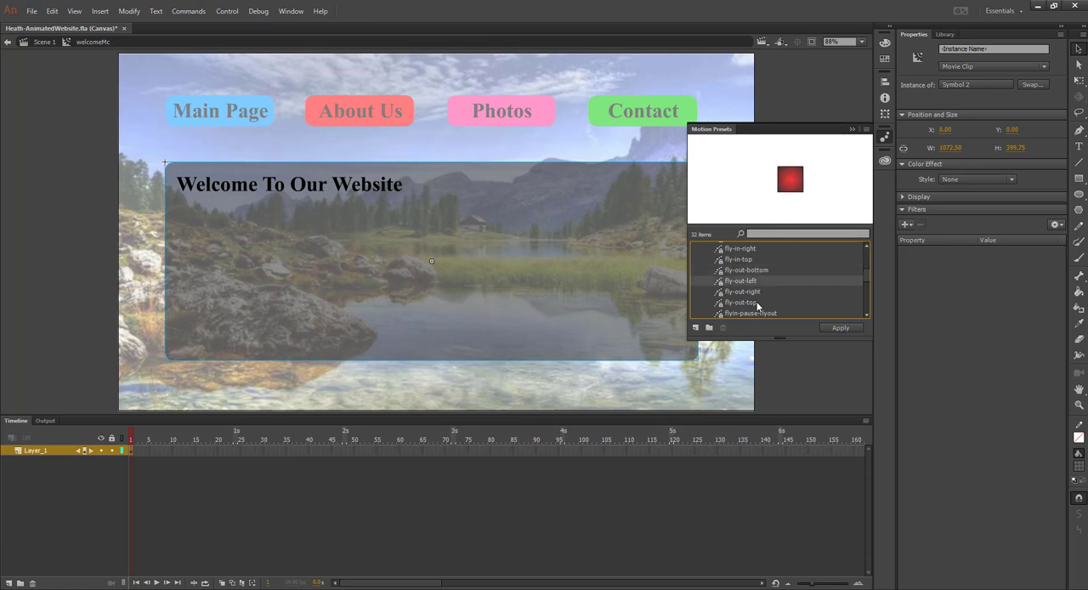
scroll(762, 287, up, 3)
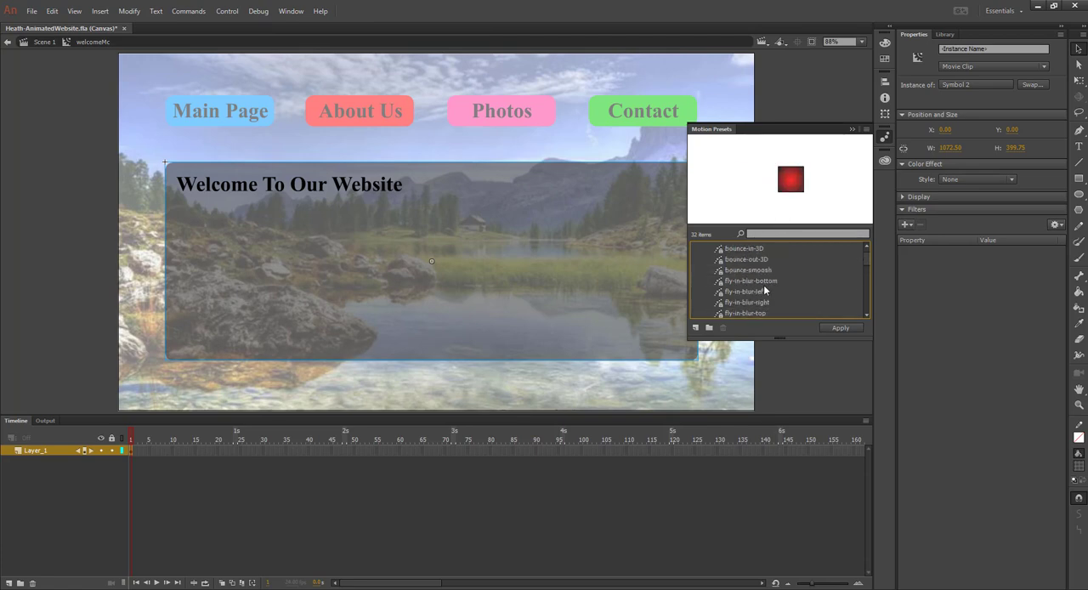
click(752, 250)
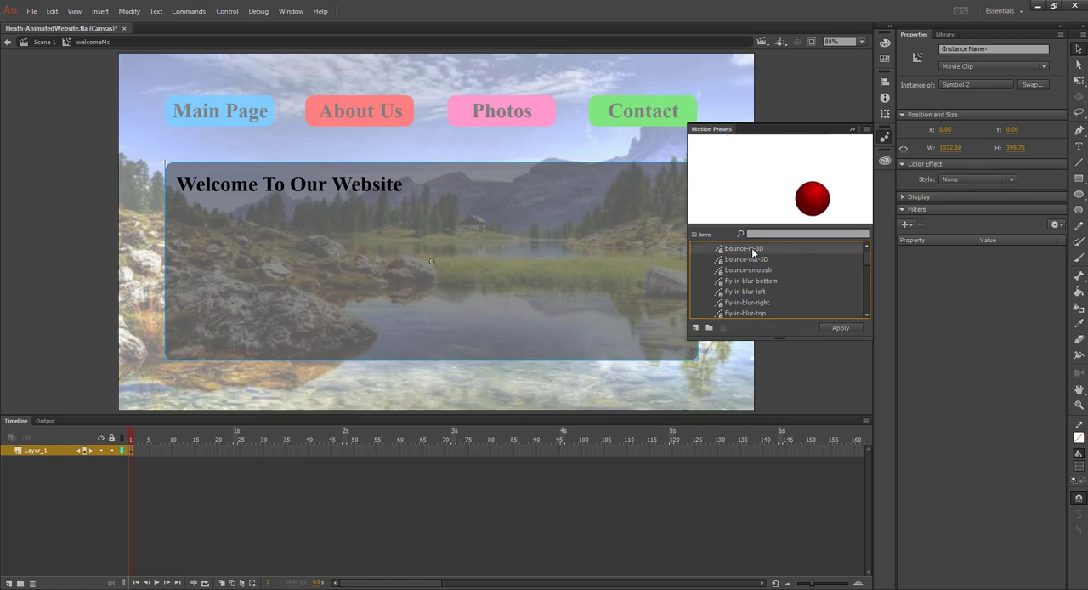
click(840, 329)
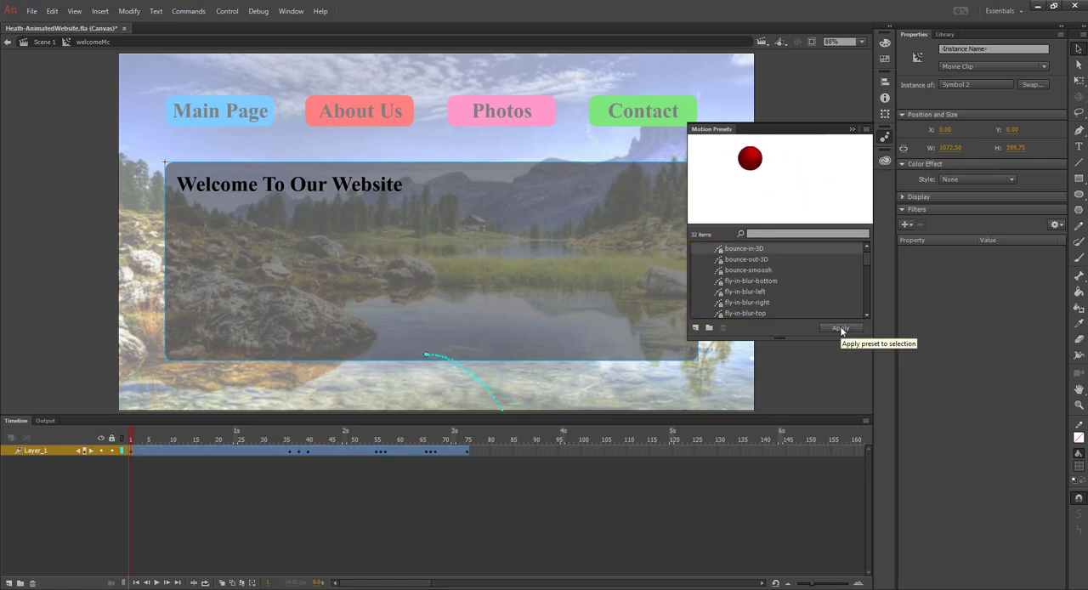
Extend the welcome tween to frame 85 and move the panel there back below the buttons, at about X 52, Y 17
click(466, 451)
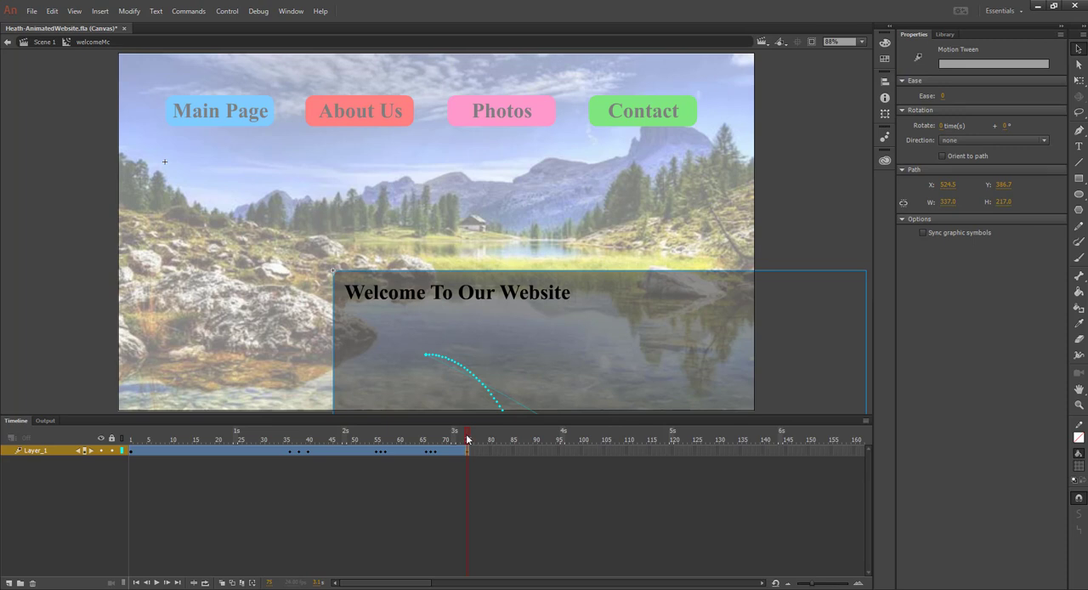
click(466, 439)
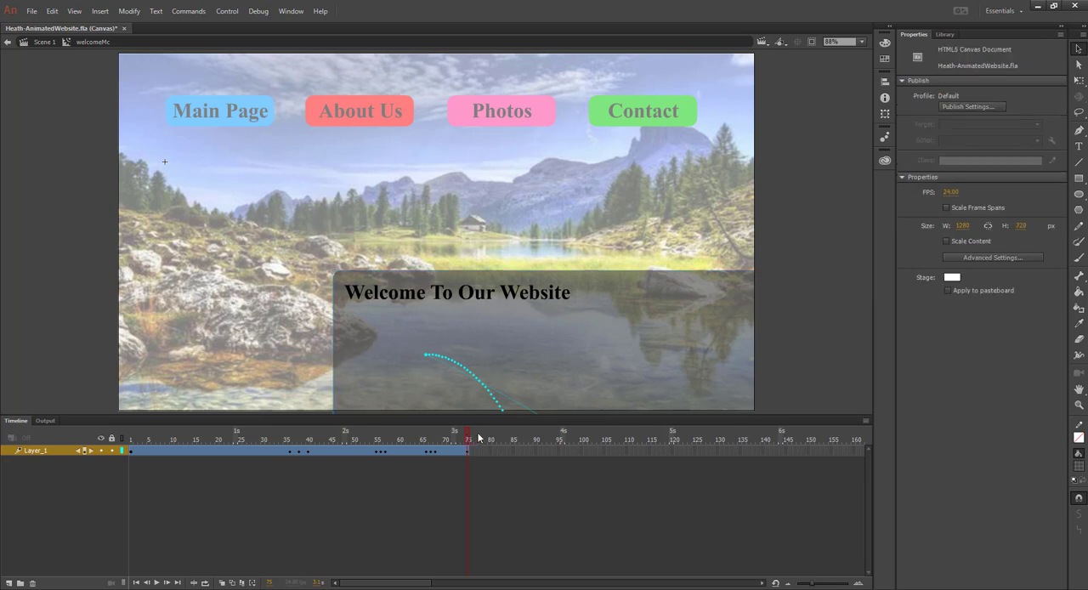
click(467, 451)
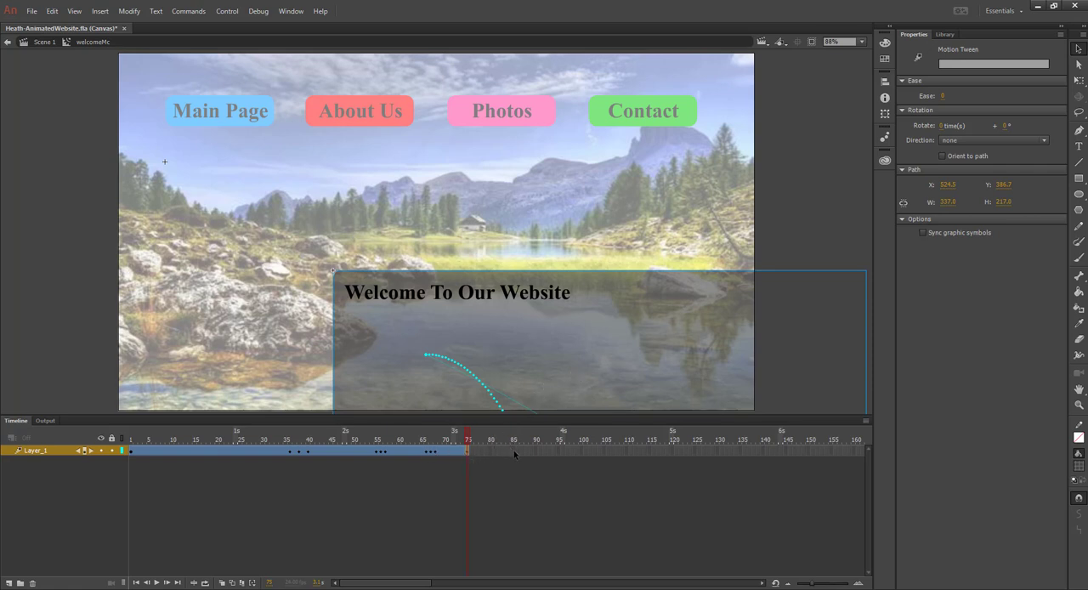
right_click(514, 450)
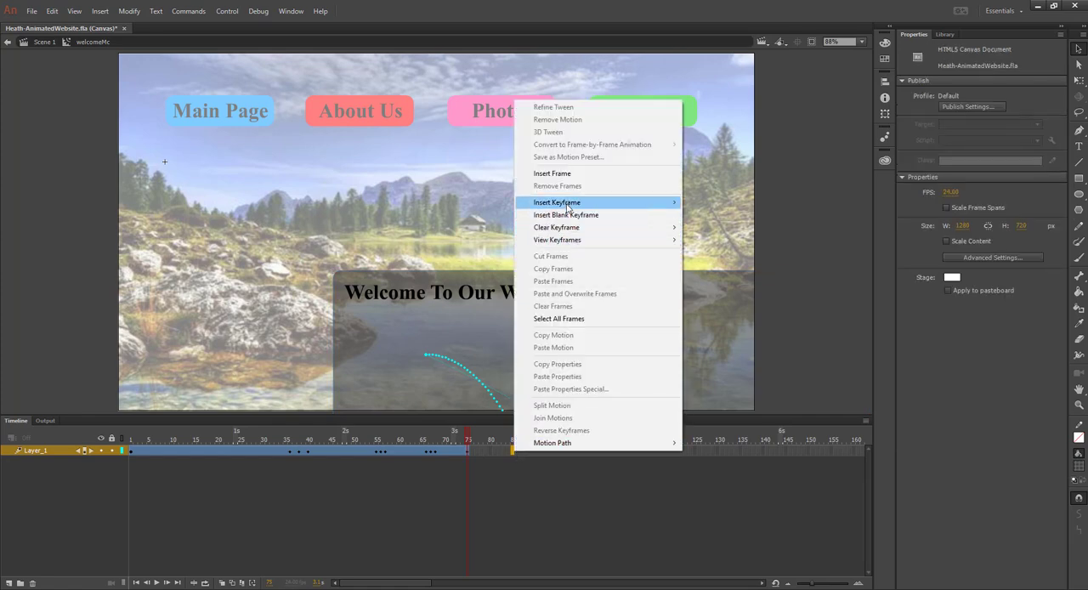
click(568, 173)
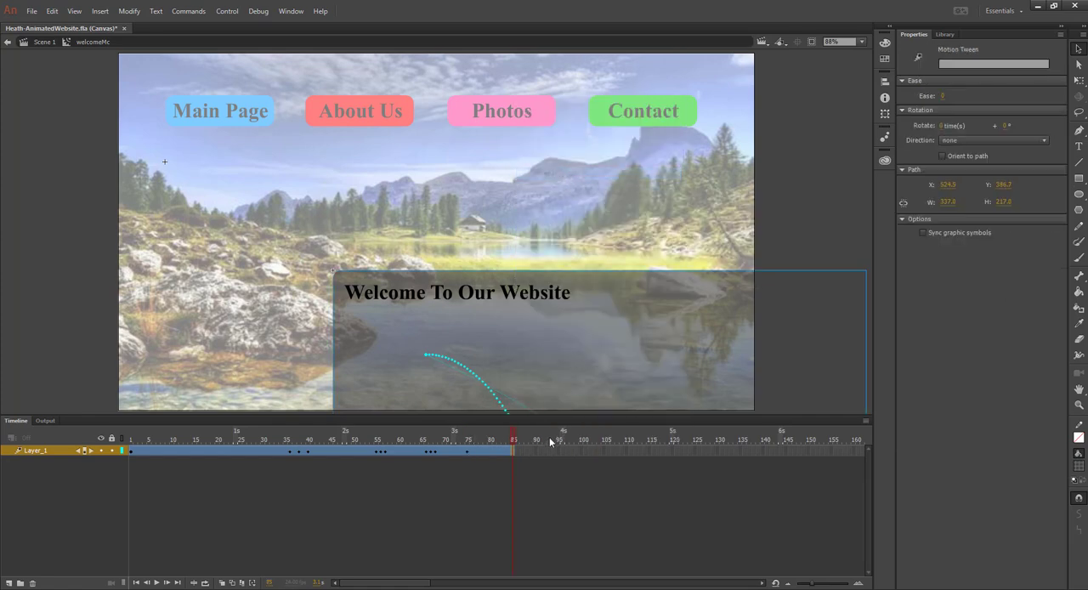
drag(550, 360, 417, 272)
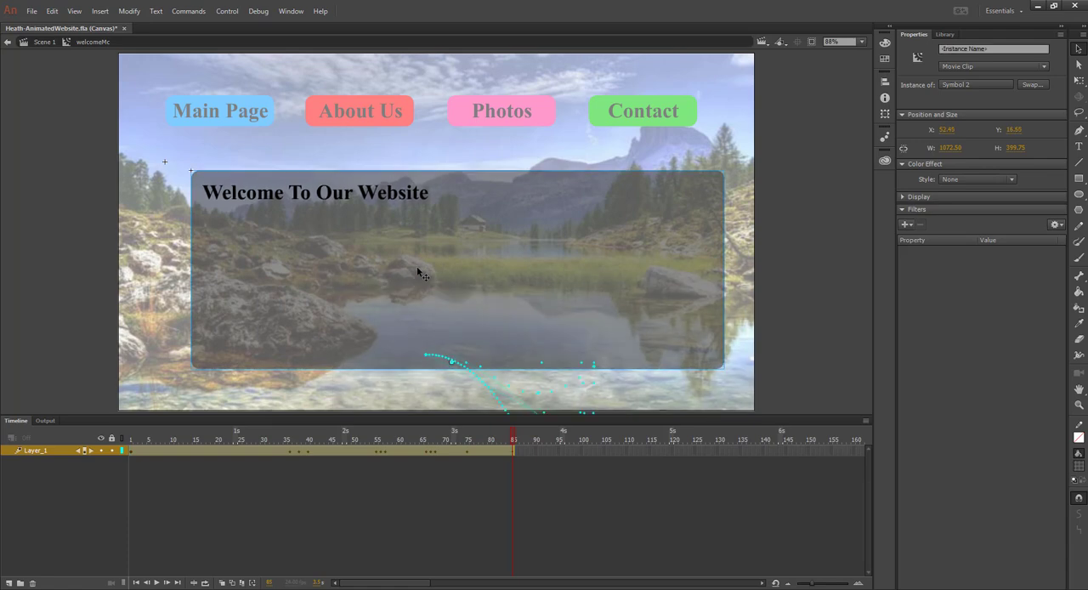
Return to Scene 1, test the welcome animation in the browser, close the preview and show the timeline again
click(46, 42)
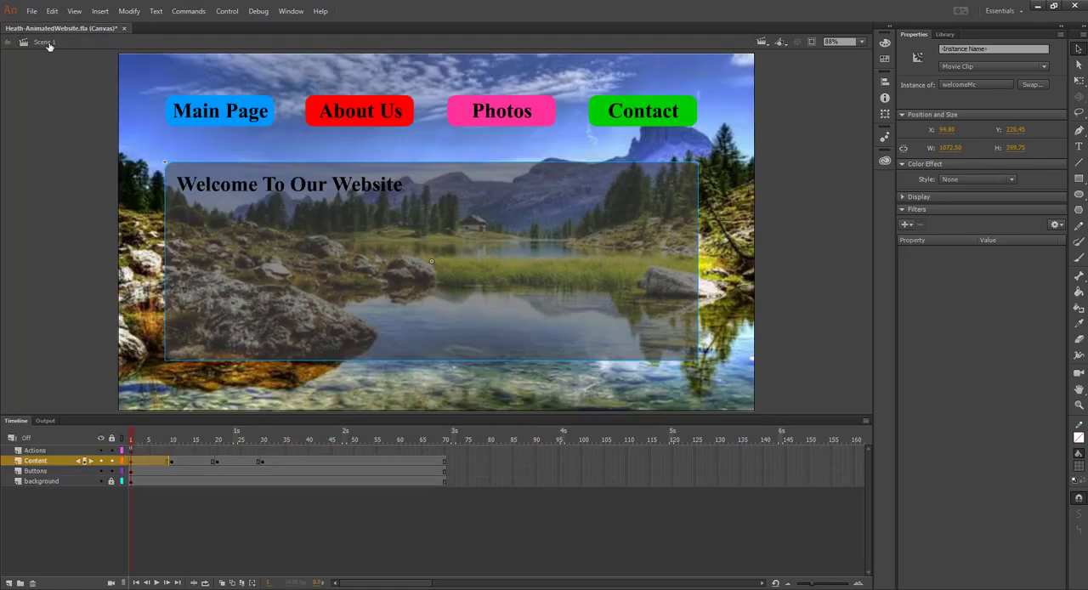
key(ctrl+Return)
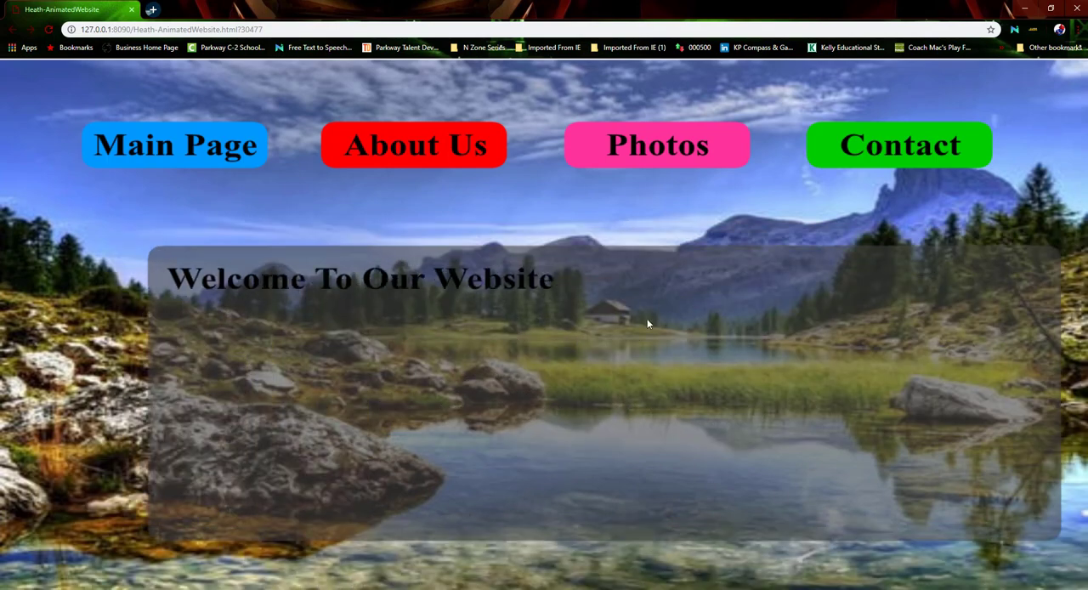
click(132, 9)
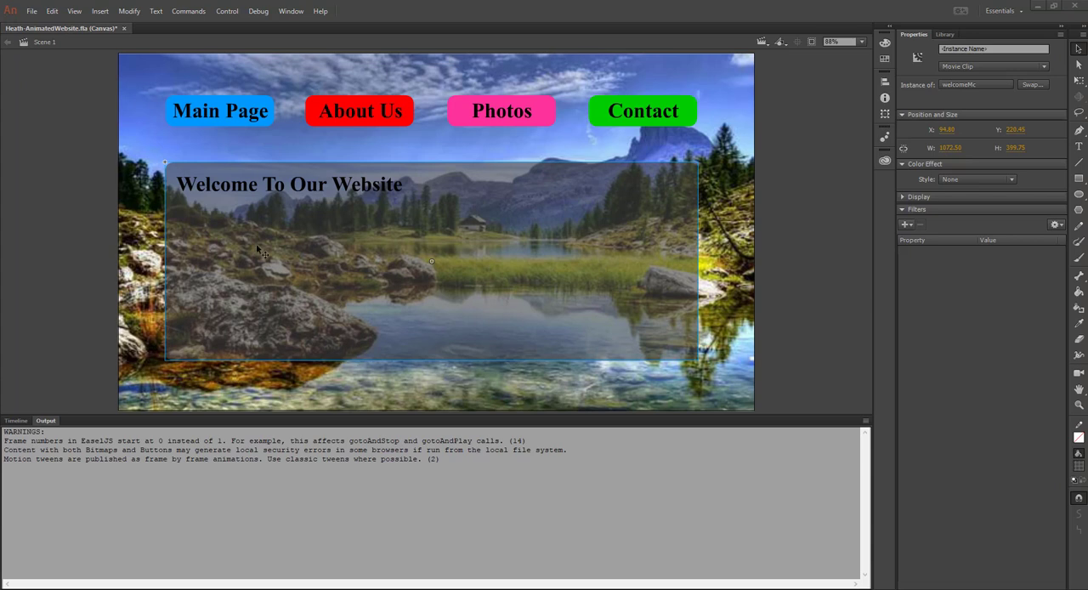
click(16, 421)
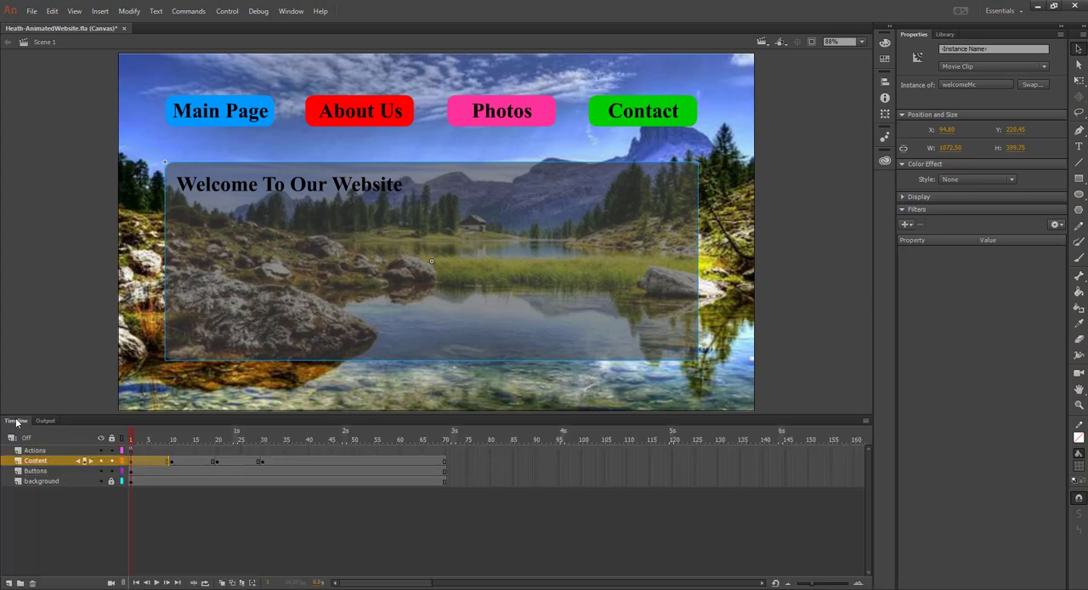
Enter welcomeMc, add the HTML5 Canvas timeline navigation snippet Stop at this Frame to frame 85 and close the code
double_click(600, 306)
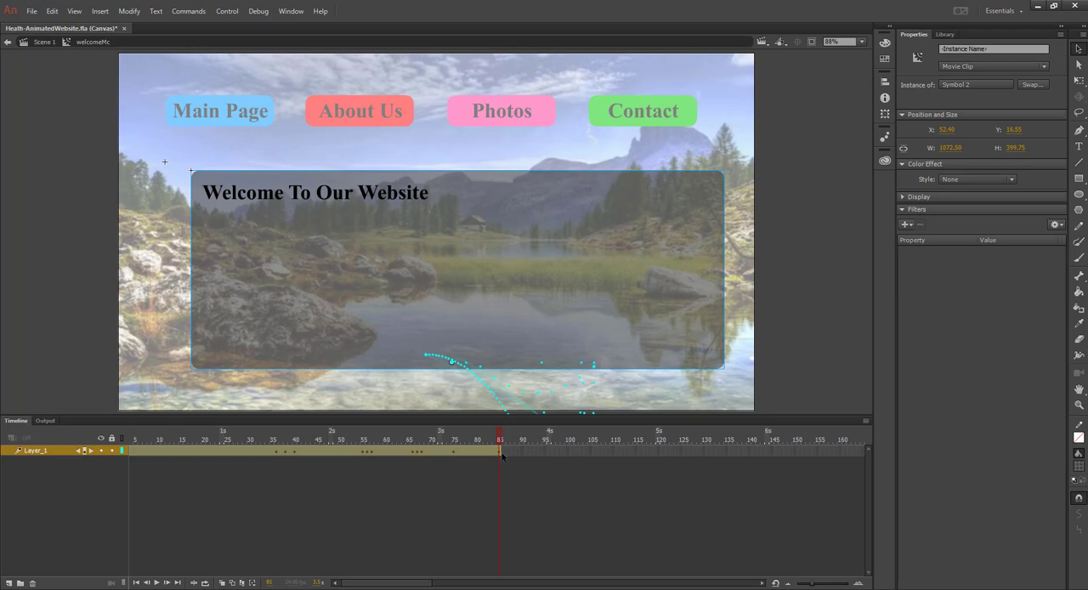
click(291, 11)
click(321, 211)
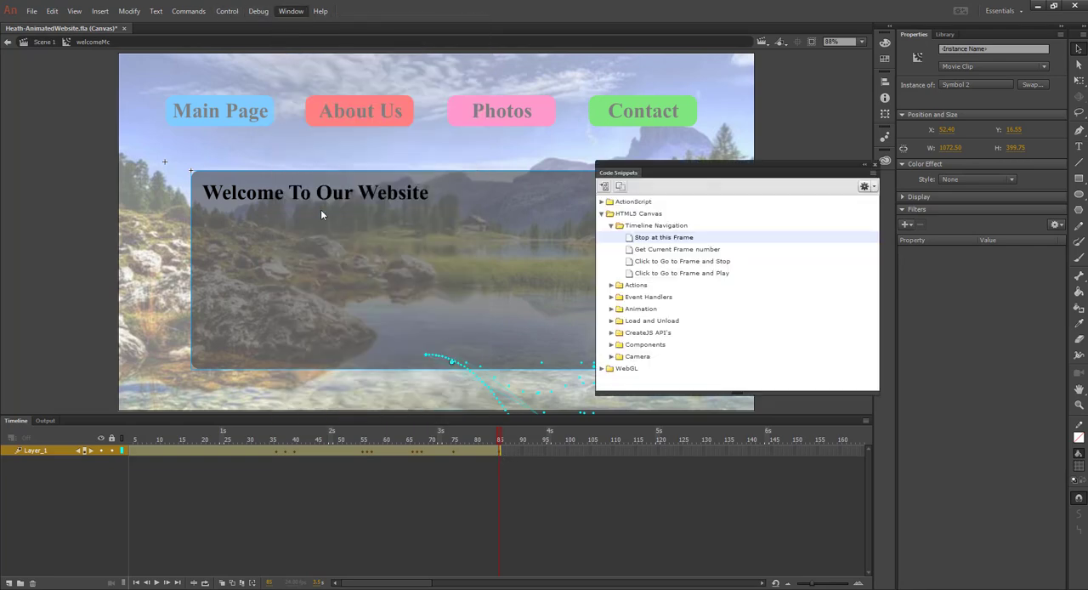
click(603, 213)
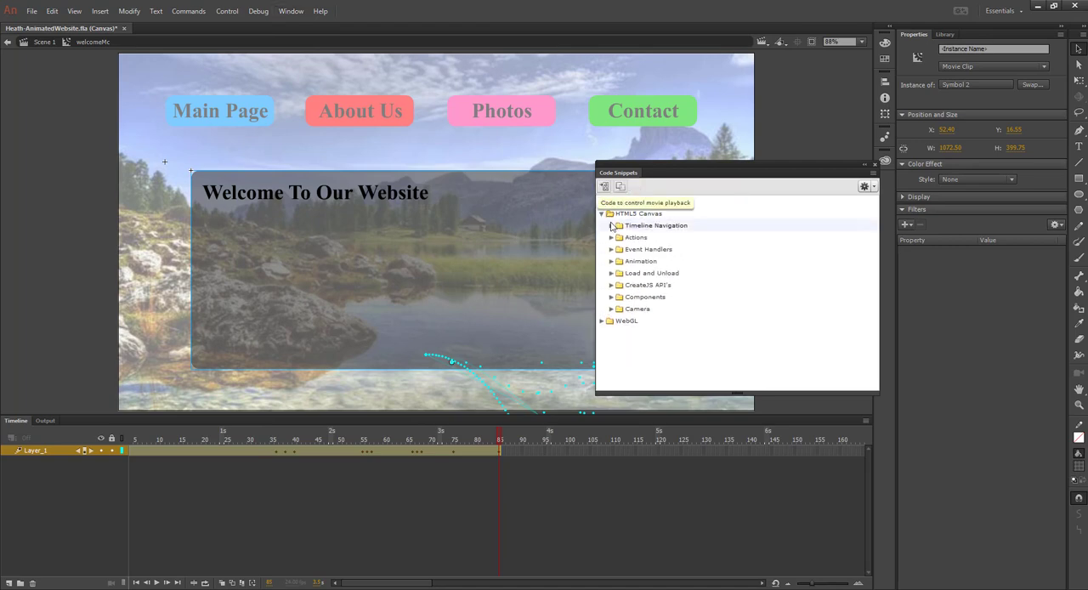
click(611, 225)
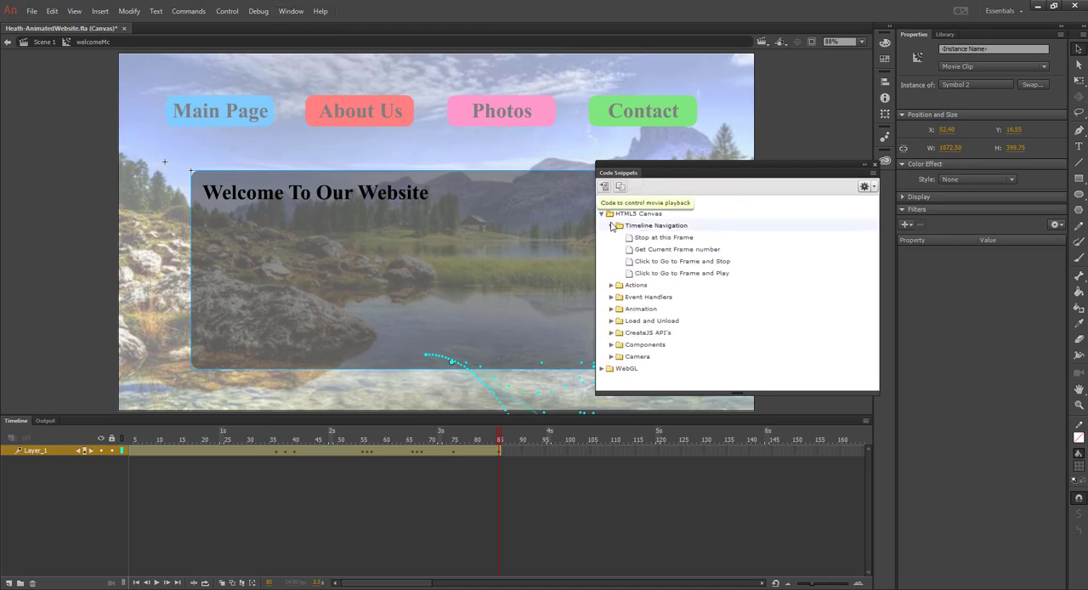
right_click(674, 239)
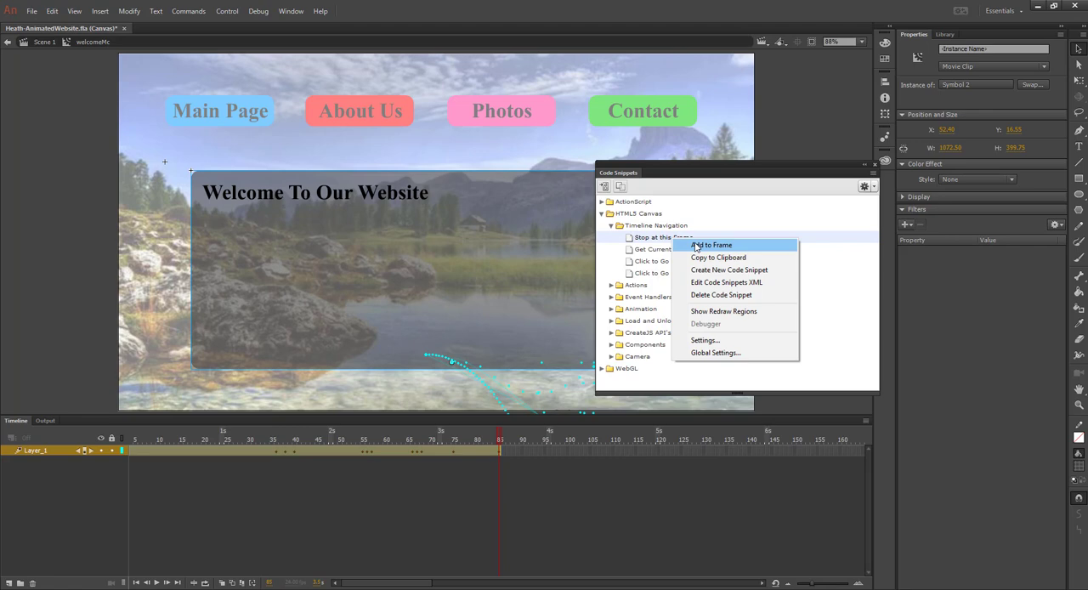
click(711, 244)
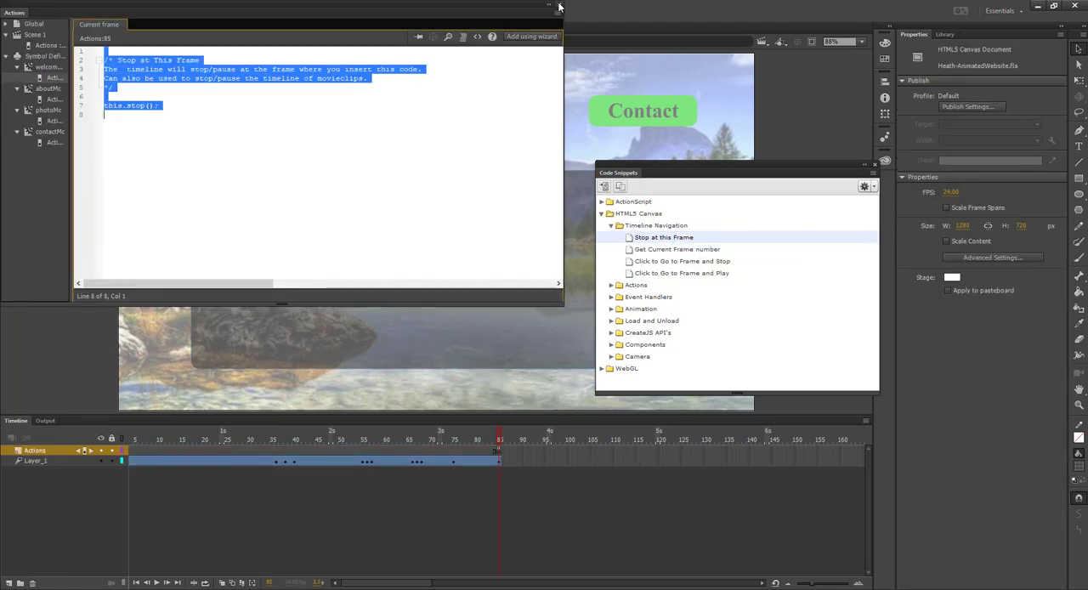
click(560, 7)
Test the website in the browser and reload the page to replay the welcome animation
key(ctrl+Return)
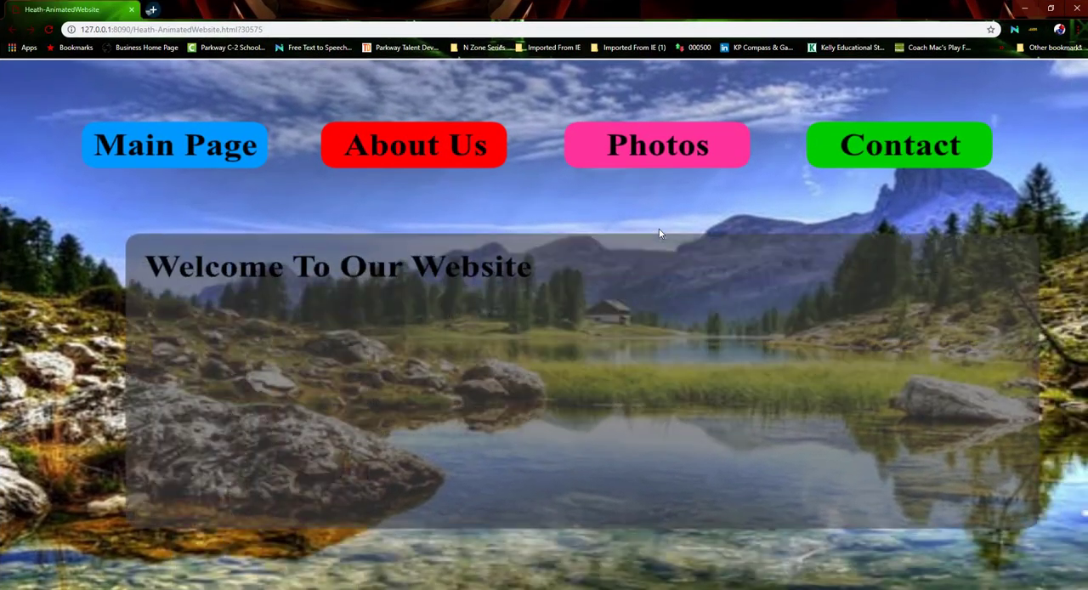
click(48, 30)
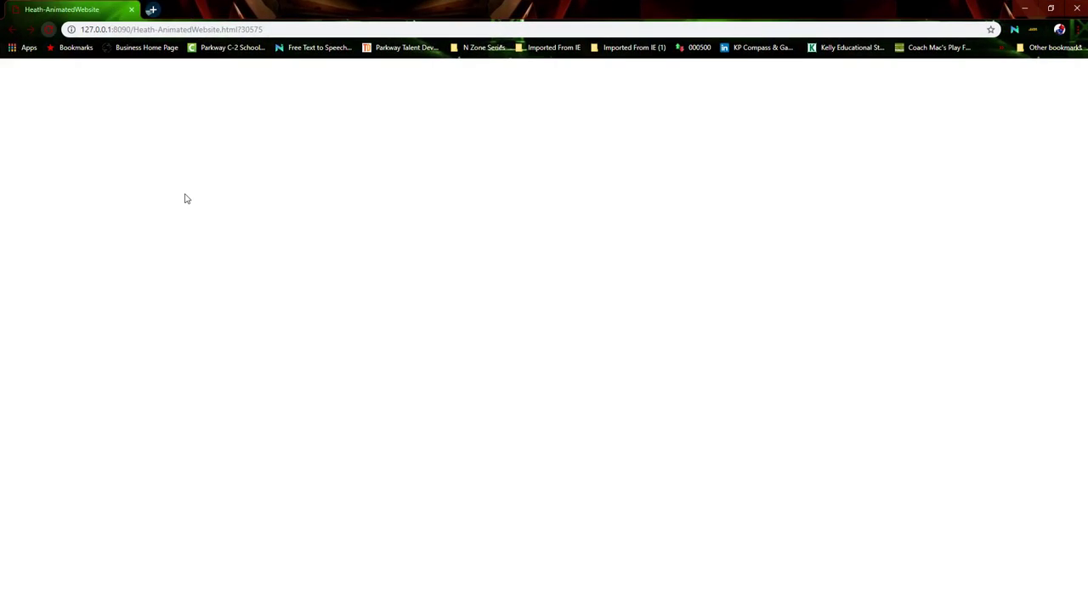